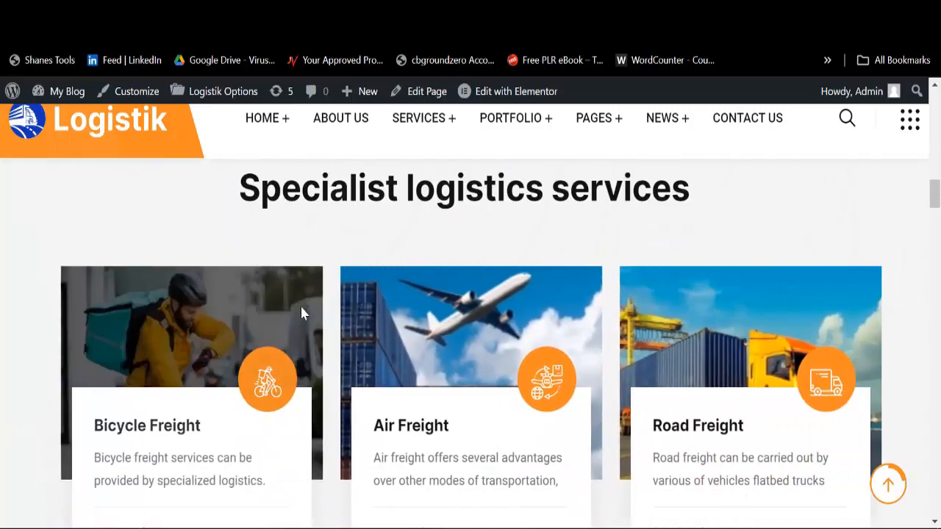
Step: Scroll through the Logistik demo site to review its pages
scroll(324, 316, "down", 5)
scroll(350, 319, "down", 4)
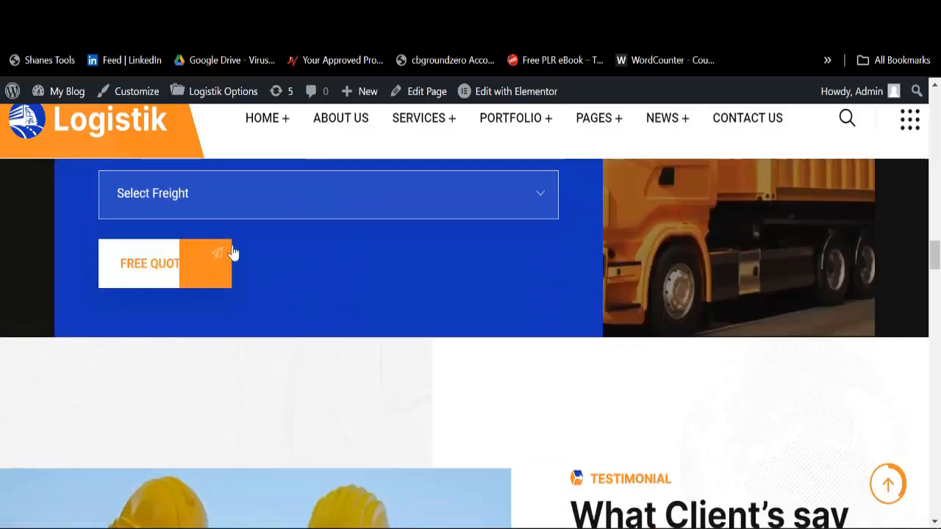
scroll(242, 261, "up", 1)
scroll(452, 297, "up", 1)
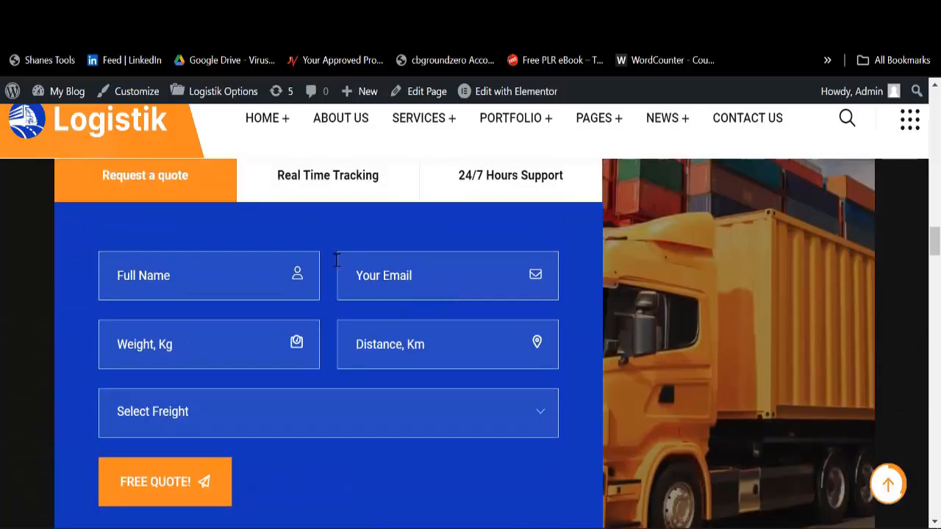
scroll(336, 265, "down", 6)
scroll(401, 308, "down", 4)
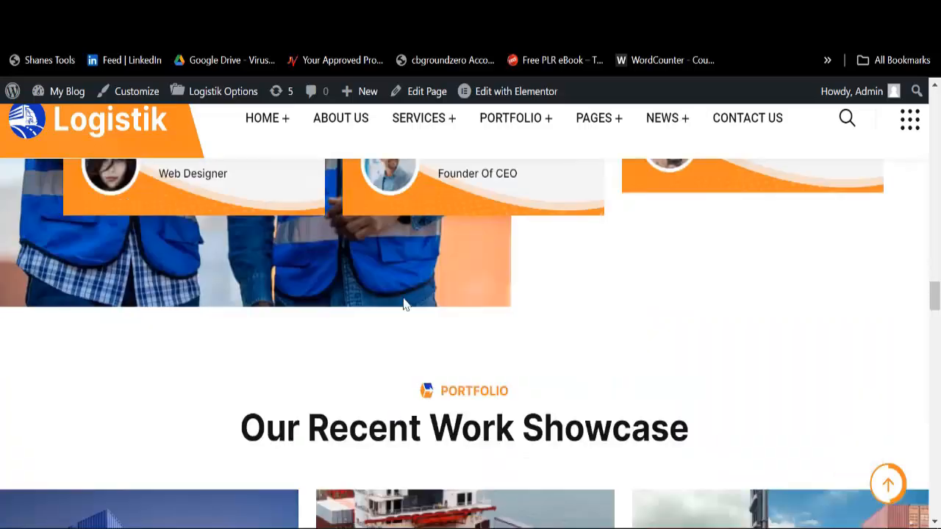
scroll(403, 304, "down", 8)
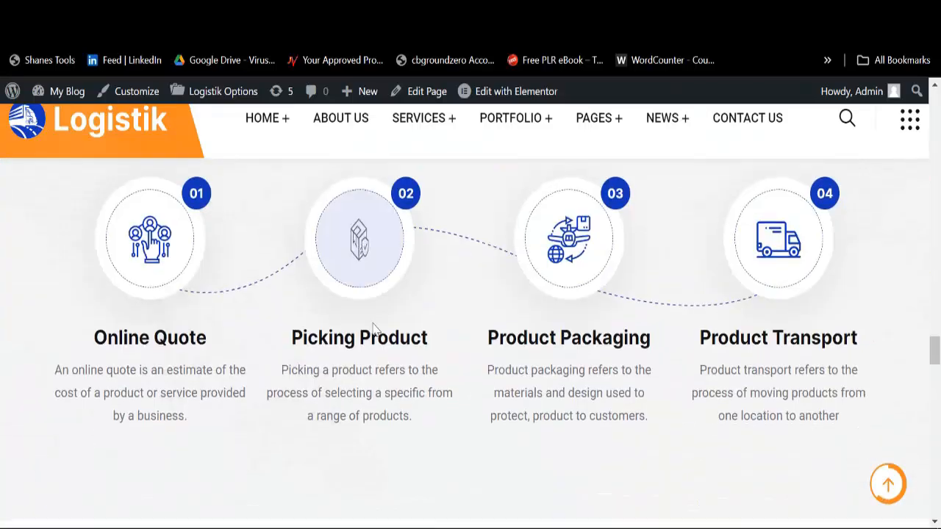
scroll(373, 329, "down", 10)
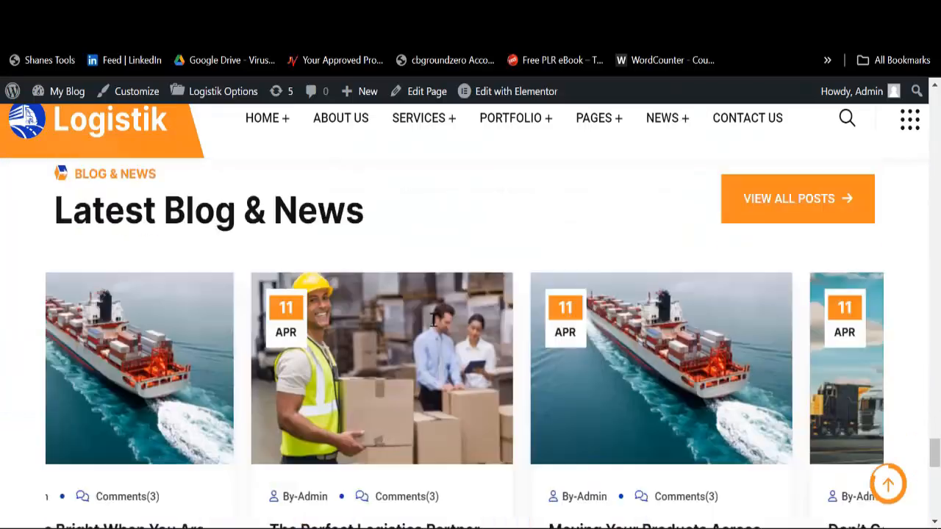
scroll(382, 331, "down", 6)
scroll(508, 343, "up", 4)
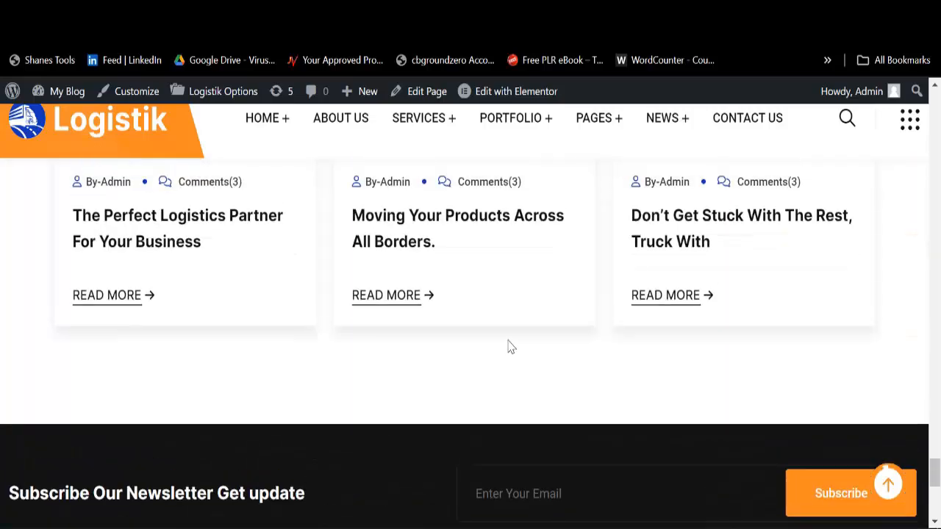
scroll(421, 307, "up", 20)
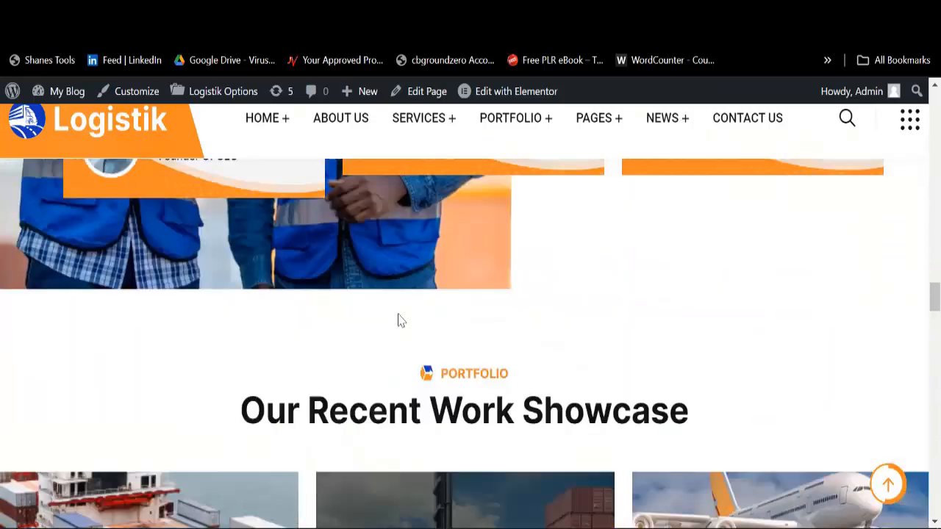
scroll(398, 321, "up", 10)
Step: Switch to the cPanel browser tab and browse its Tools page with the Email tools
mouse_move(276, 132)
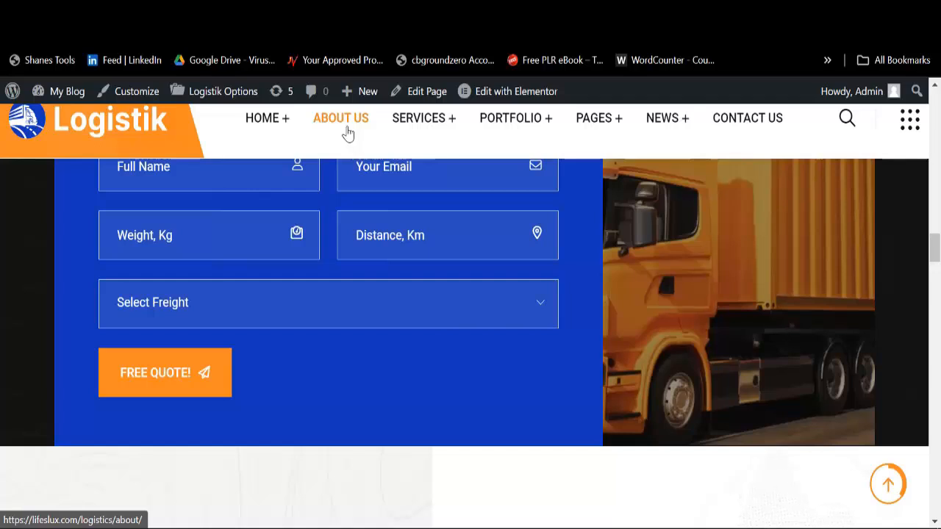
mouse_move(421, 131)
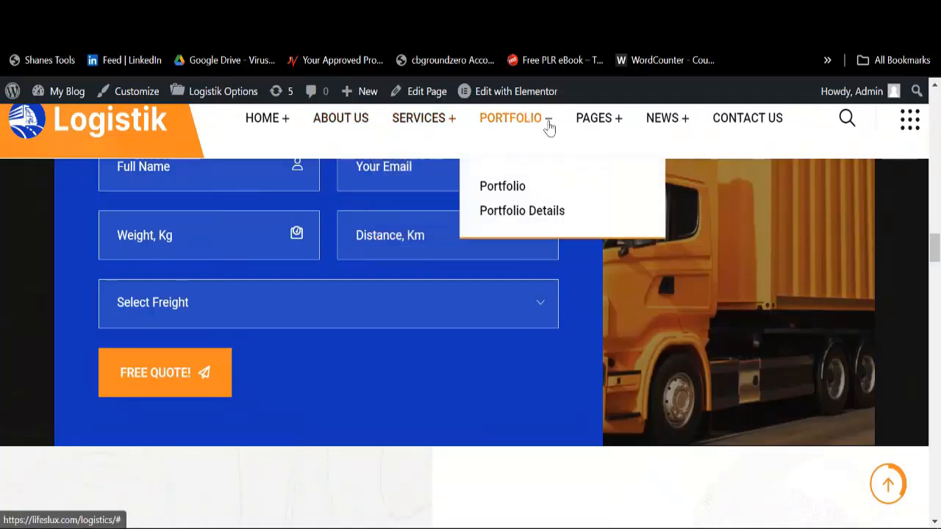
mouse_move(602, 125)
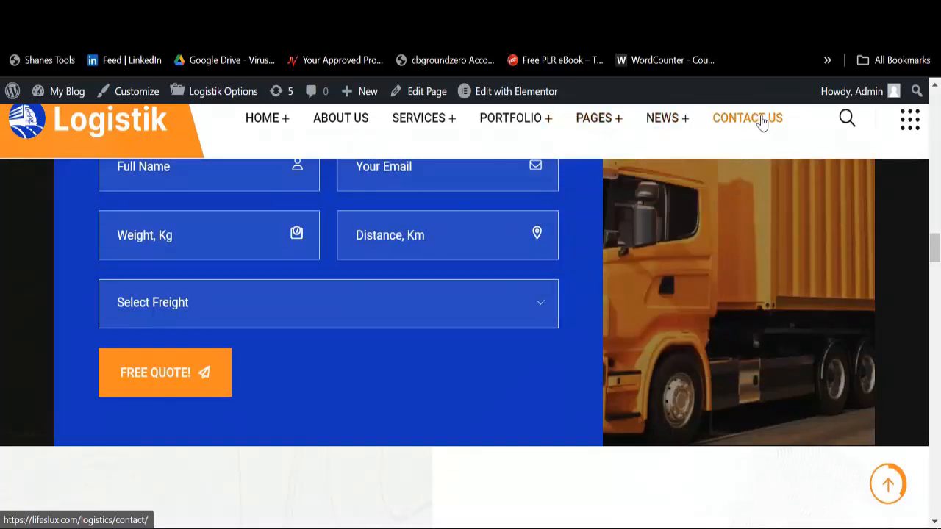
scroll(487, 290, "up", 15)
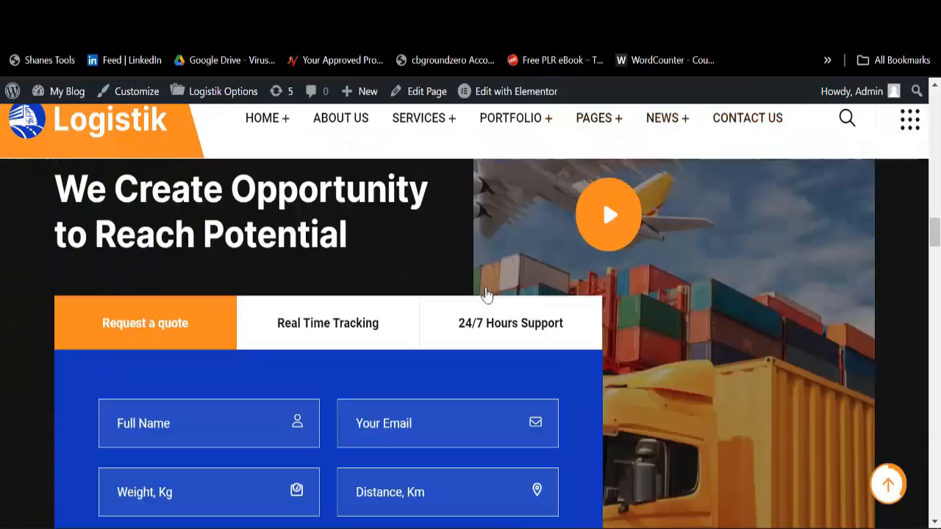
scroll(487, 294, "up", 10)
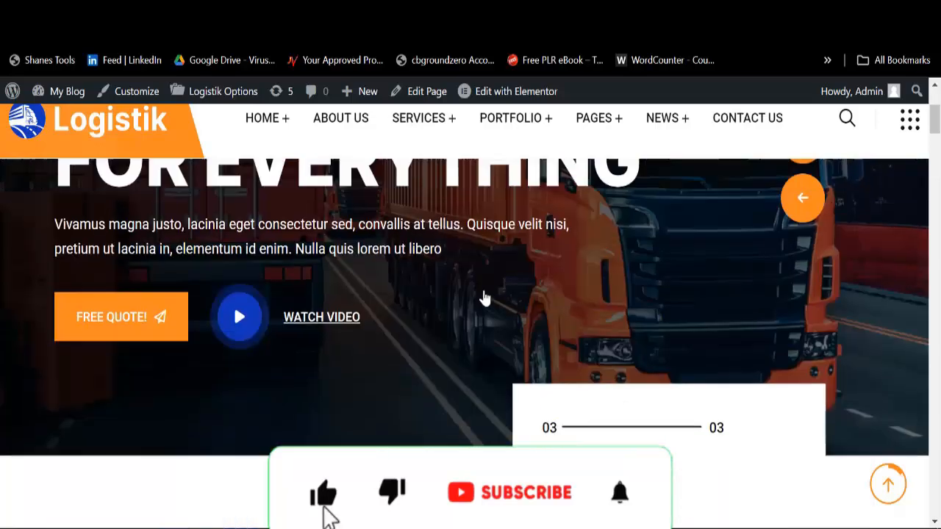
scroll(369, 322, "down", 3)
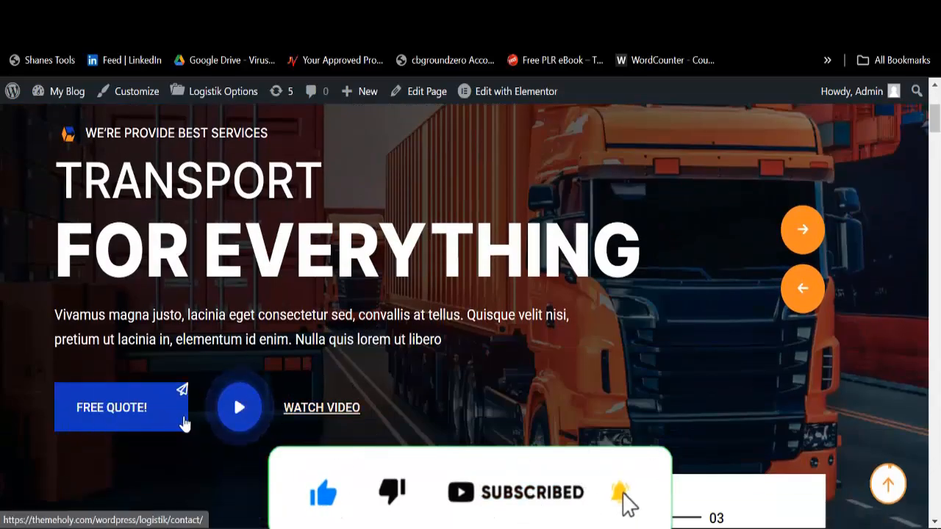
scroll(331, 301, "up", 2)
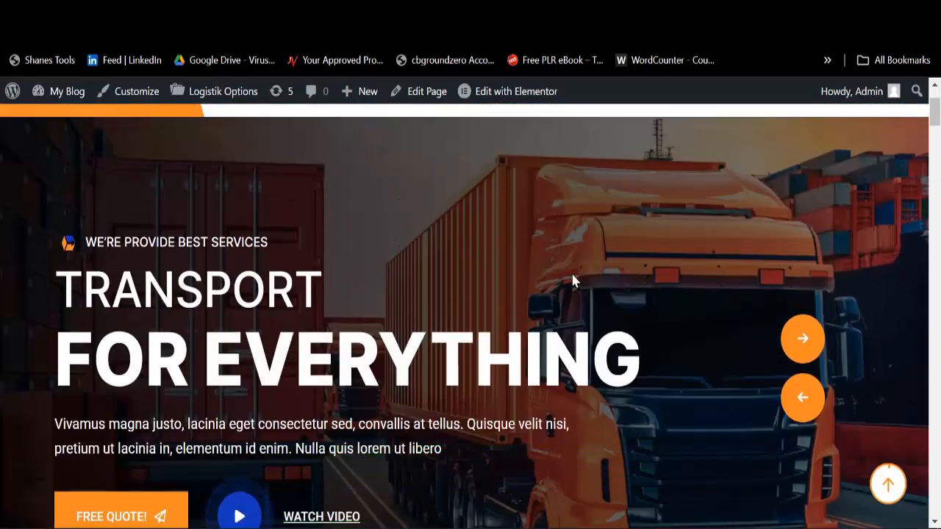
scroll(570, 279, "down", 3)
scroll(382, 317, "down", 8)
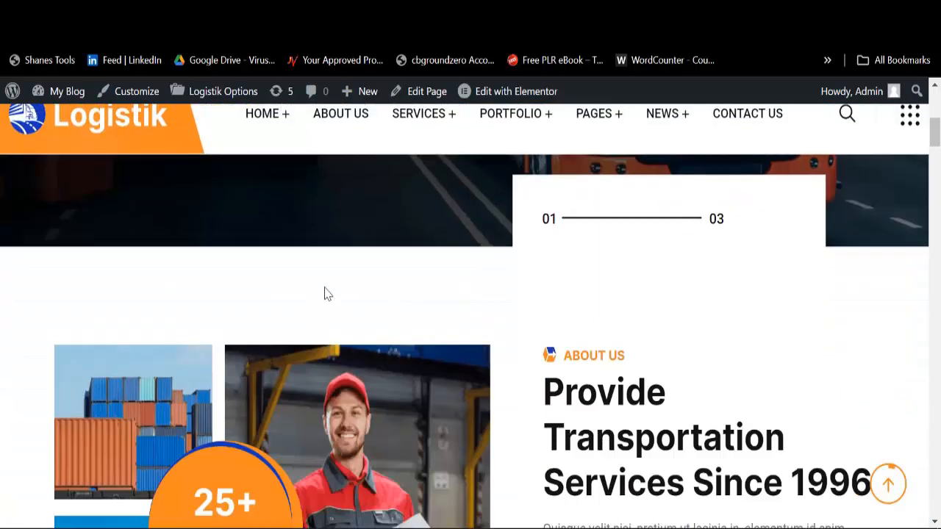
scroll(326, 301, "up", 10)
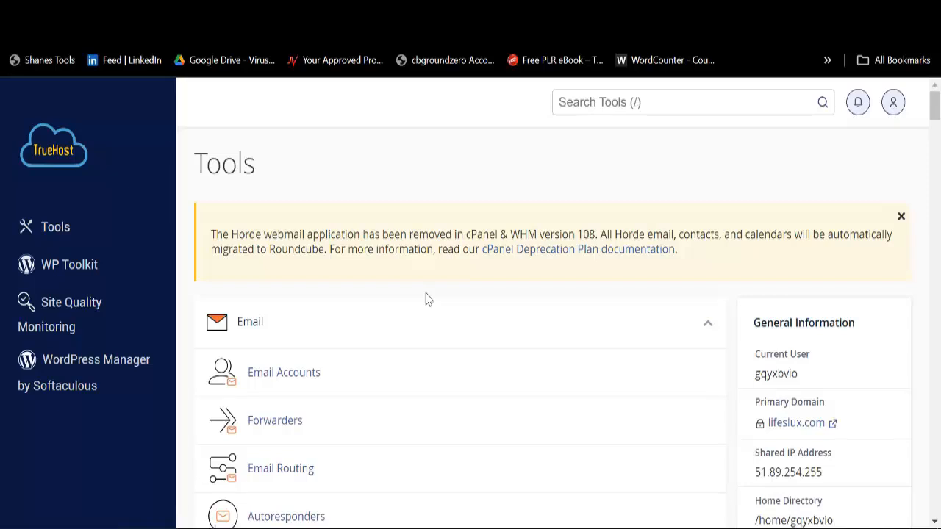
Step: Scroll down to Softaculous Apps Installer and launch its WordPress installer
scroll(425, 302, "down", 2)
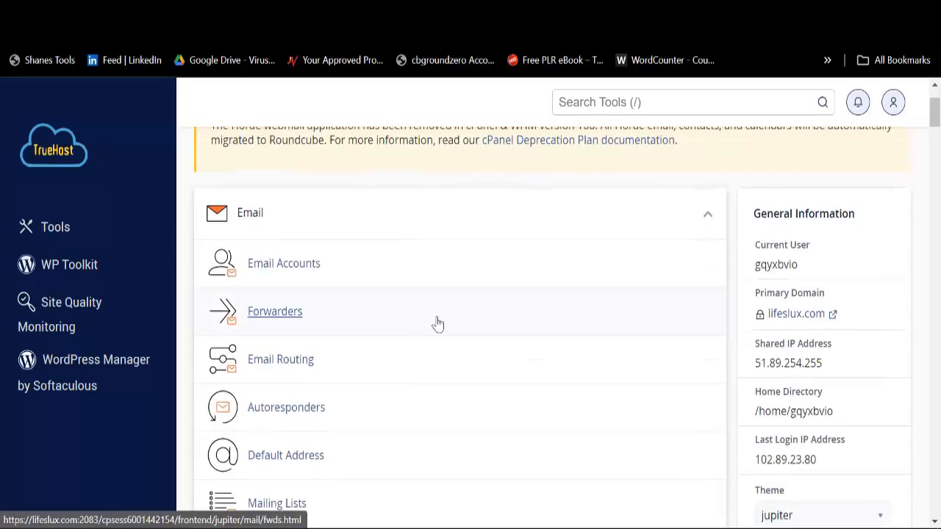
scroll(437, 324, "down", 3)
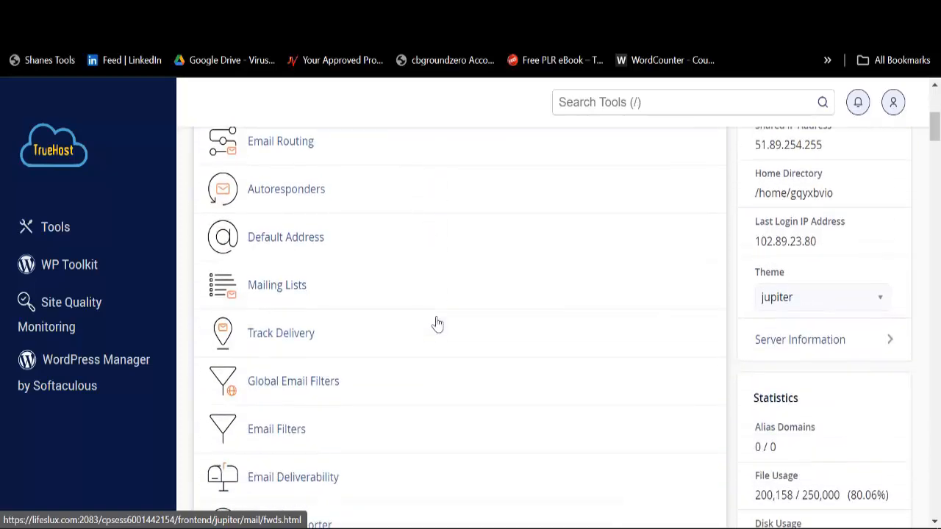
scroll(437, 324, "down", 20)
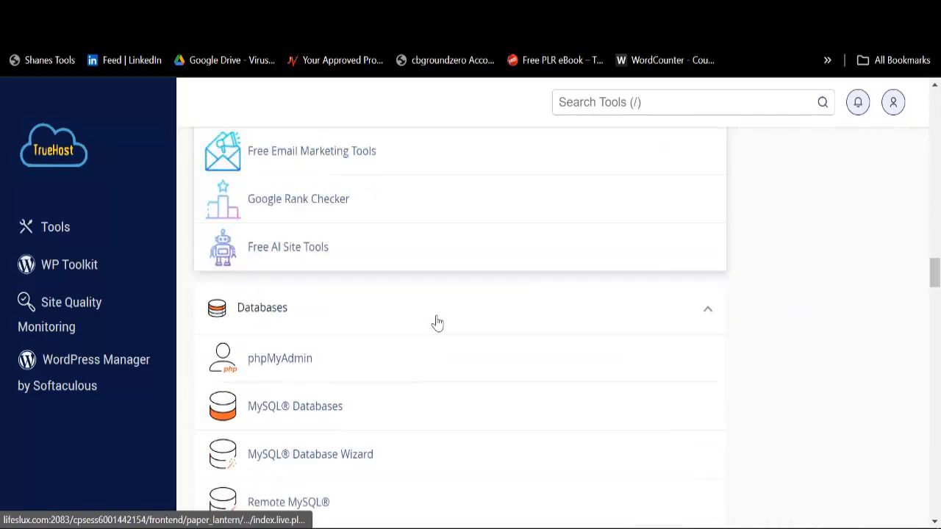
scroll(436, 322, "down", 20)
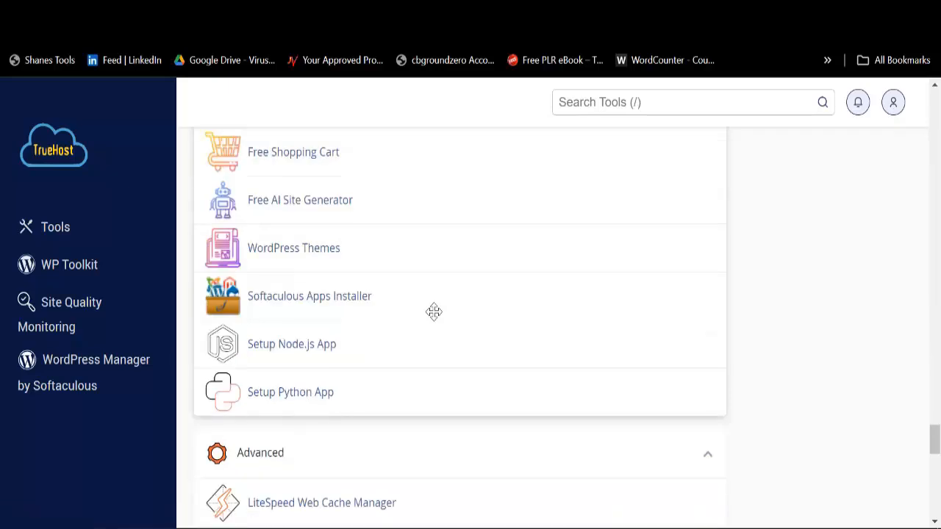
scroll(433, 316, "down", 15)
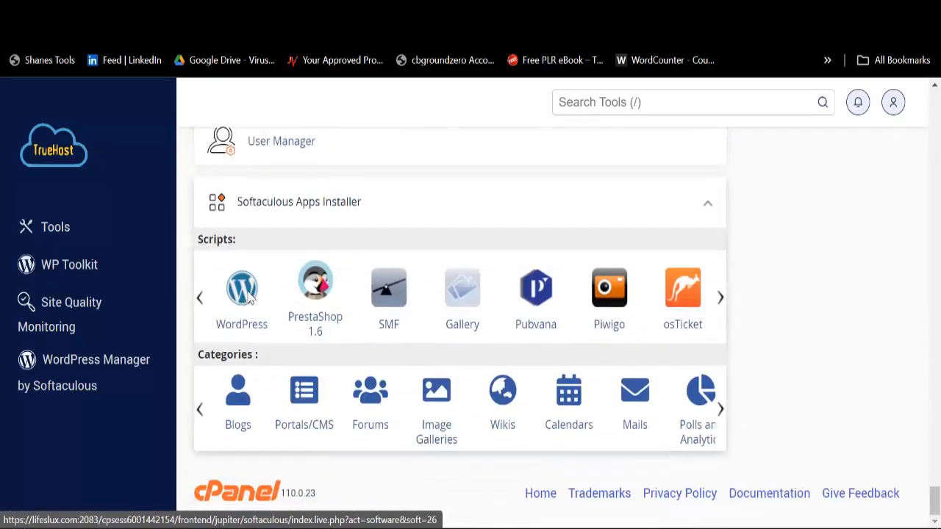
left_click(250, 297)
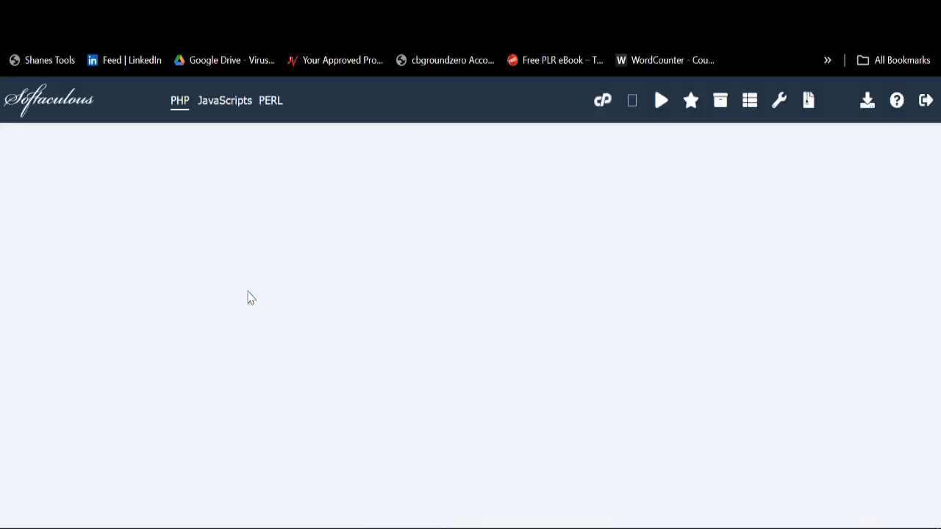
Step: Start a new WordPress install with the In Directory field set to 'shipping'
scroll(250, 297, "down", 3)
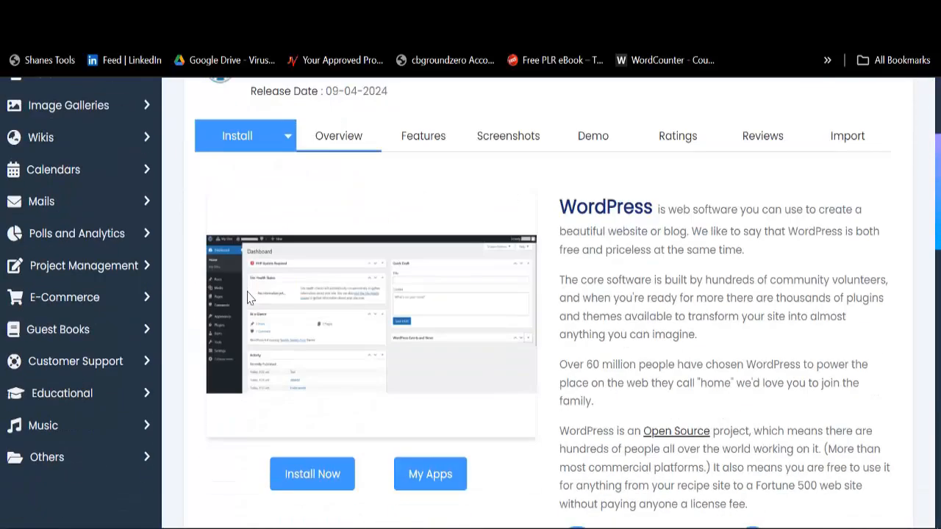
left_click(312, 476)
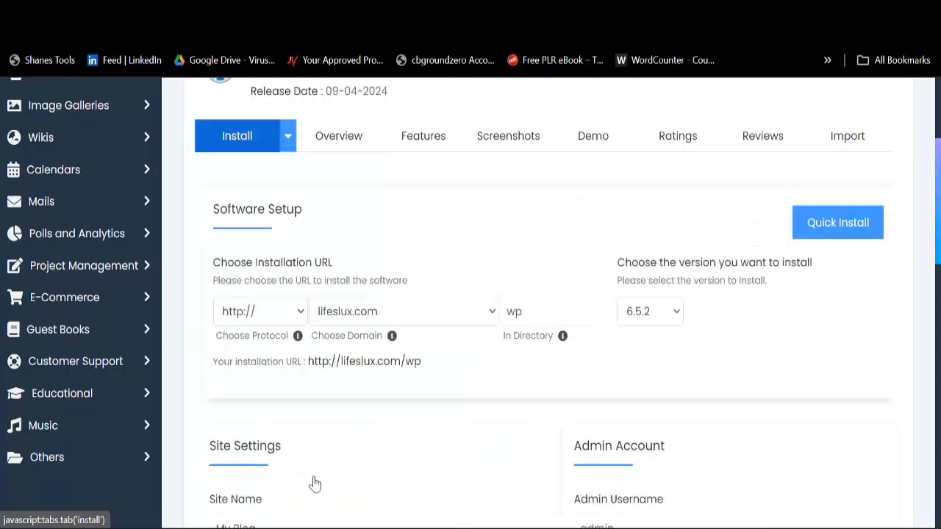
left_click(538, 306)
double_click(537, 307)
key("BackSpace")
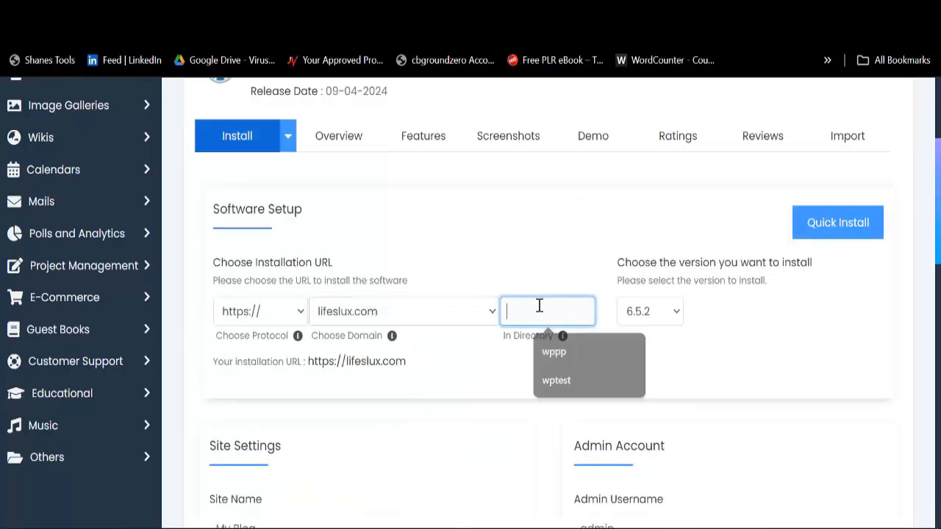
type("shipping")
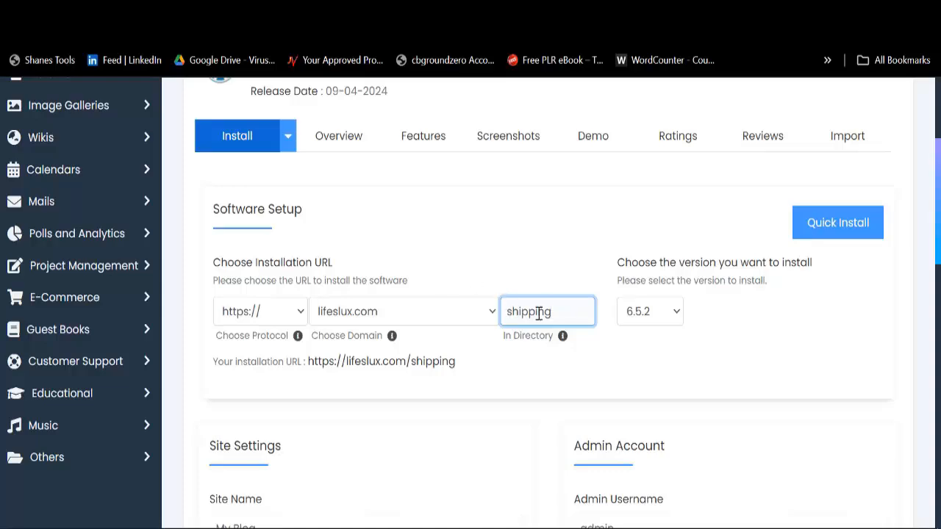
Step: Set the admin username to Admin and paste a new strong admin password
scroll(571, 361, "down", 3)
left_click(645, 311)
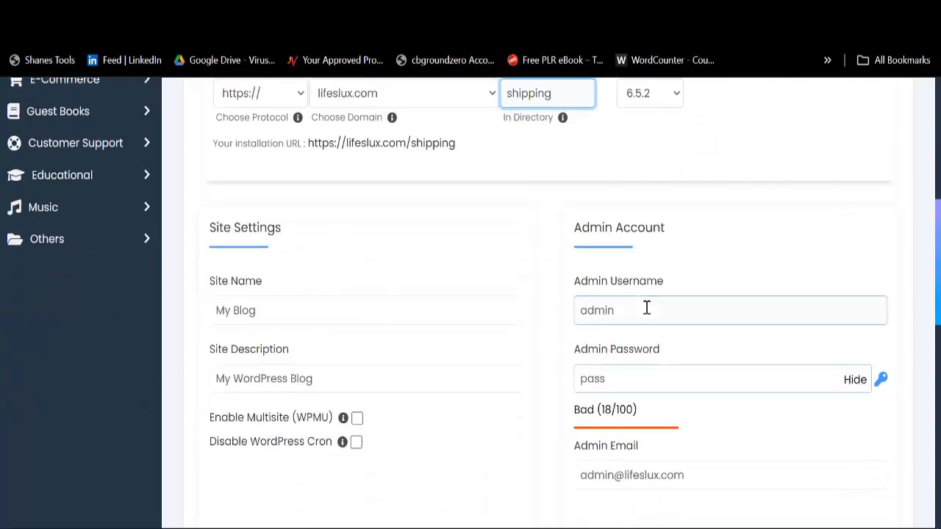
left_click(671, 346)
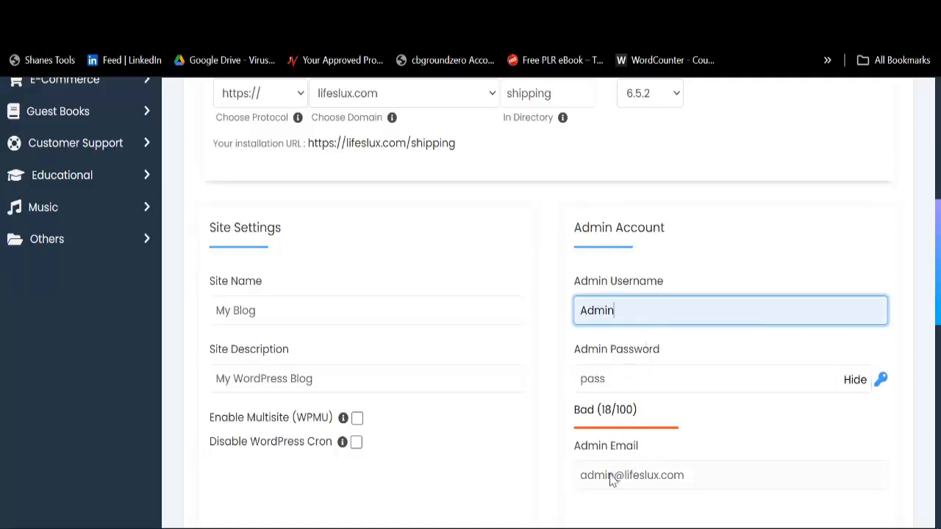
left_click_drag(580, 476, 719, 482)
key("ctrl+c")
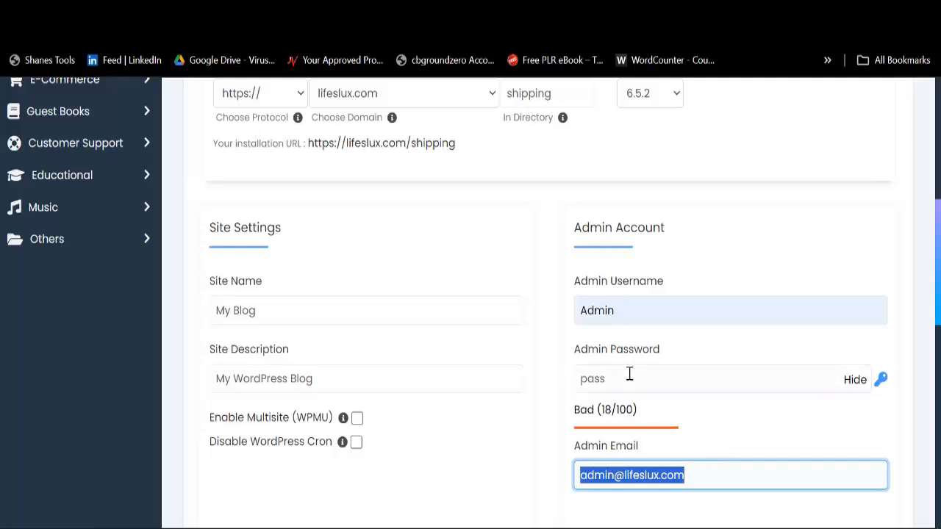
left_click(627, 374)
key("ctrl+a")
key("ctrl+v")
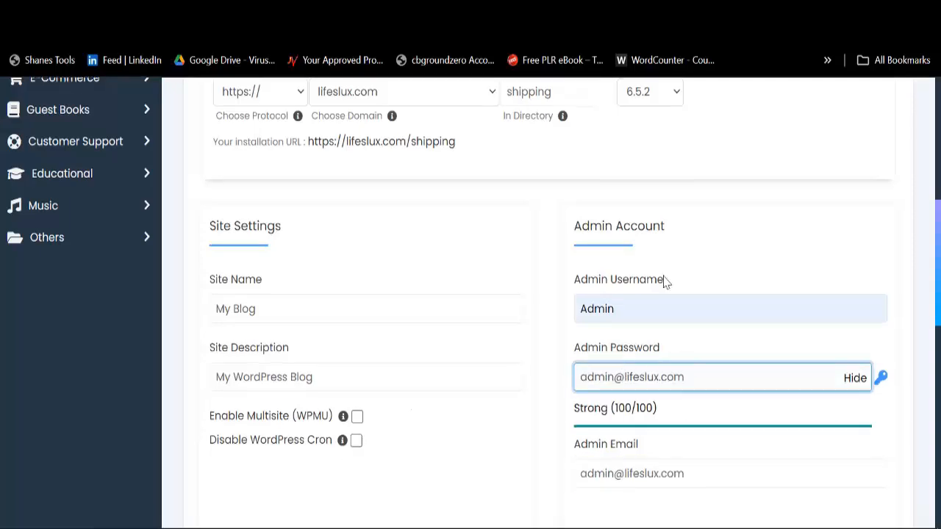
scroll(647, 294, "down", 5)
scroll(615, 300, "up", 6)
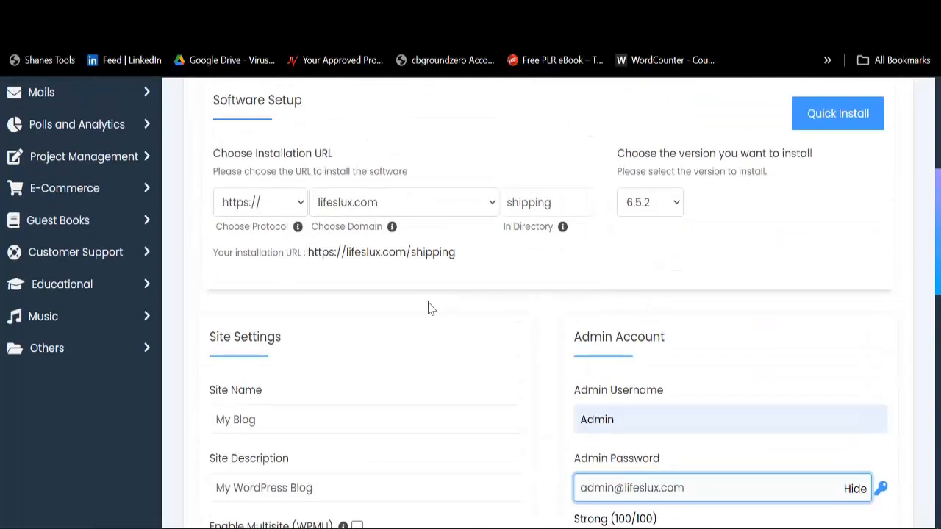
scroll(462, 294, "down", 9)
scroll(546, 311, "down", 3)
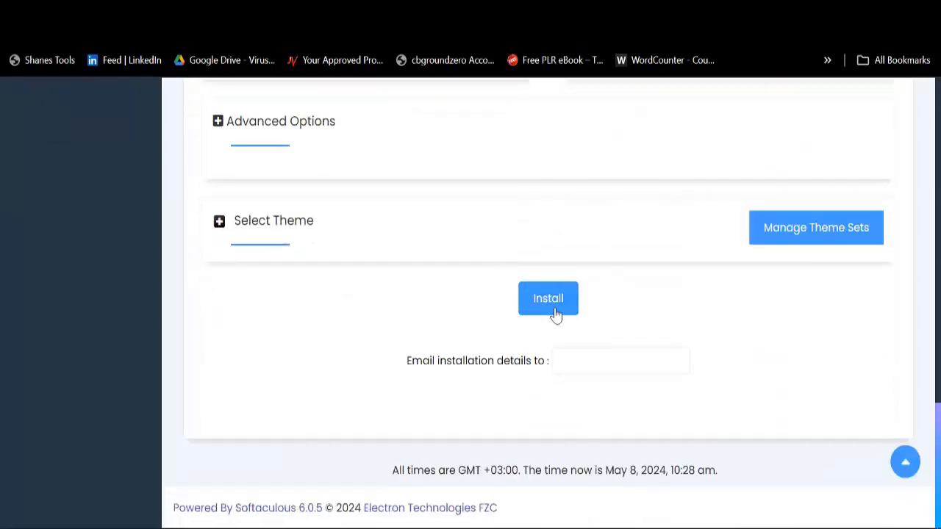
scroll(550, 309, "up", 12)
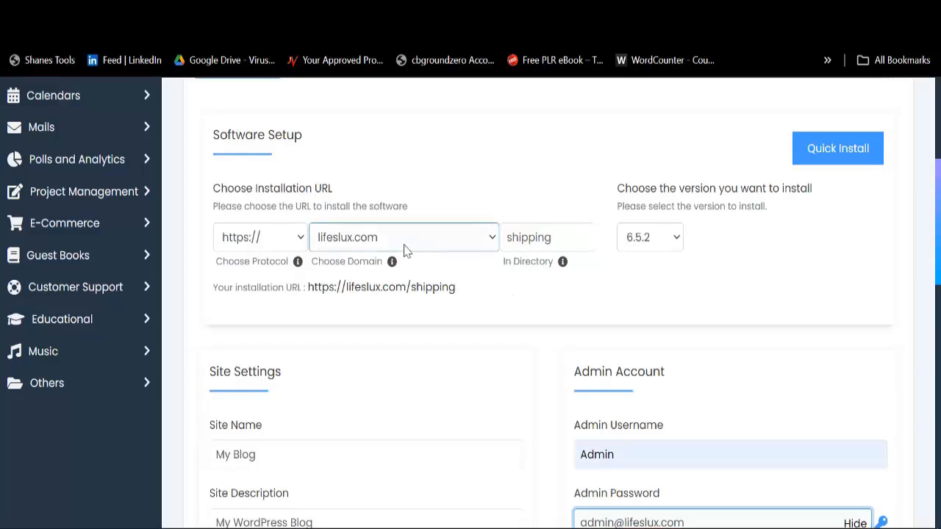
scroll(529, 287, "down", 12)
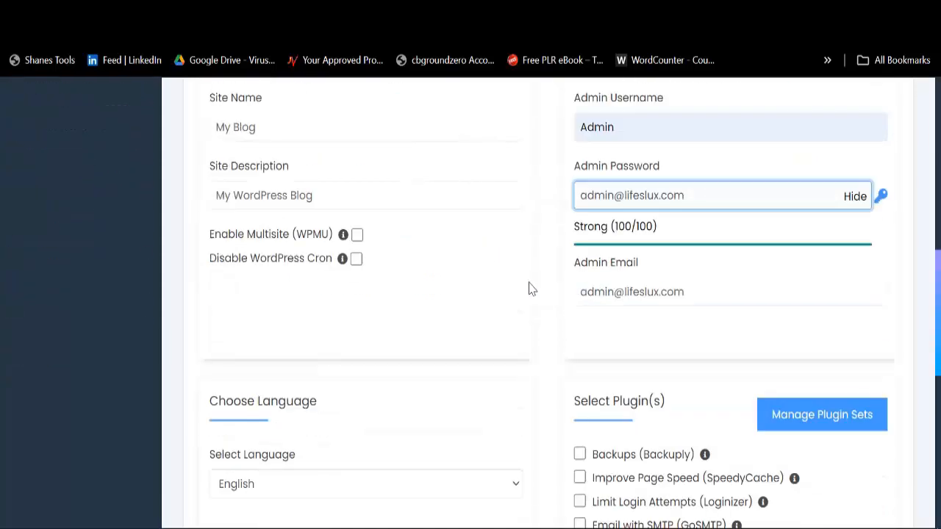
left_click(548, 310)
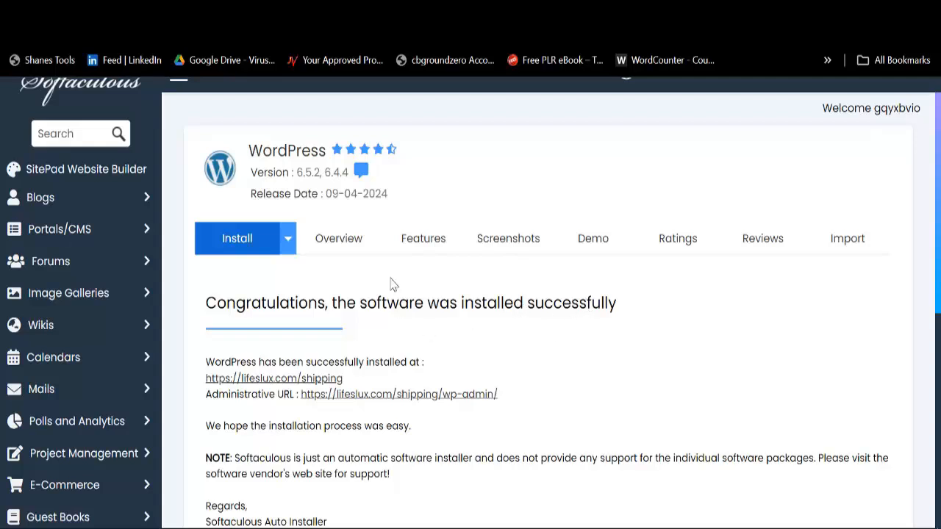
left_click(404, 397)
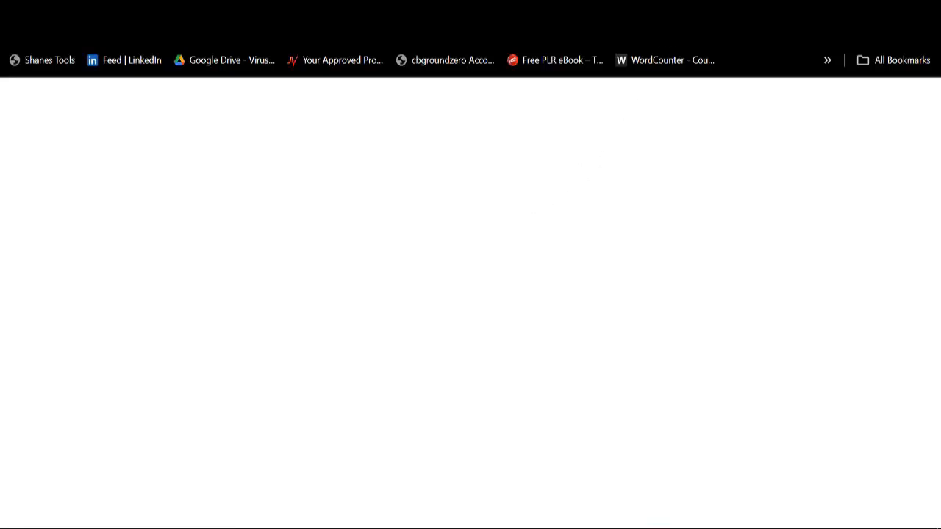
Step: Close the two leftover browser tabs, leaving the new site's dashboard open
right_click(706, 14)
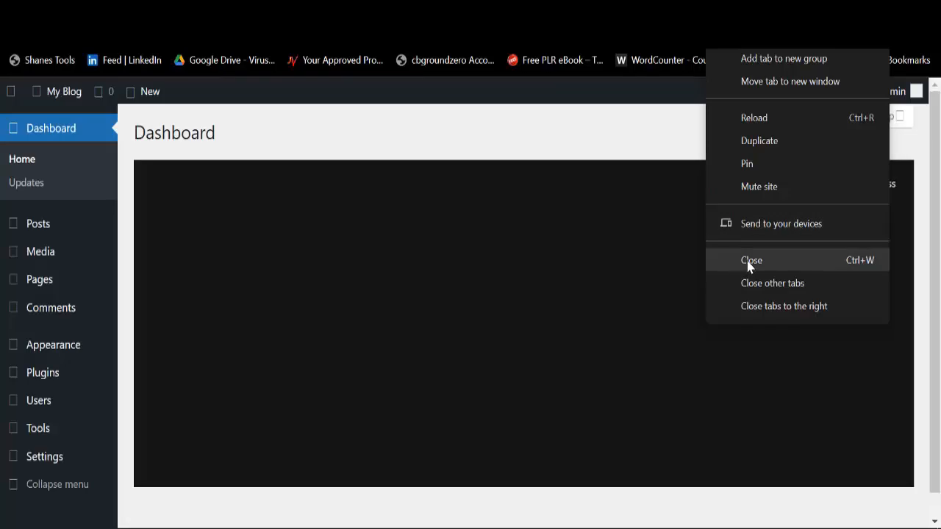
left_click(748, 265)
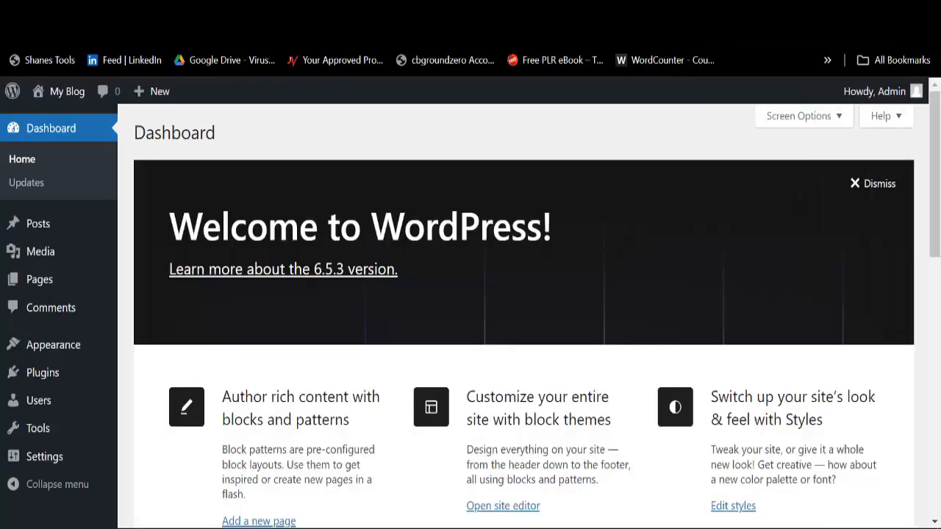
right_click(741, 30)
left_click(774, 263)
mouse_move(3, 251)
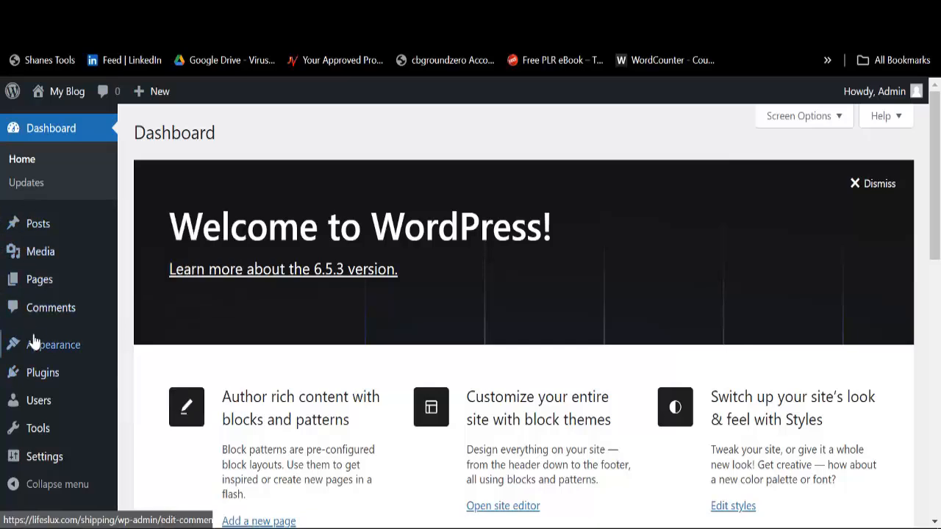
mouse_move(45, 356)
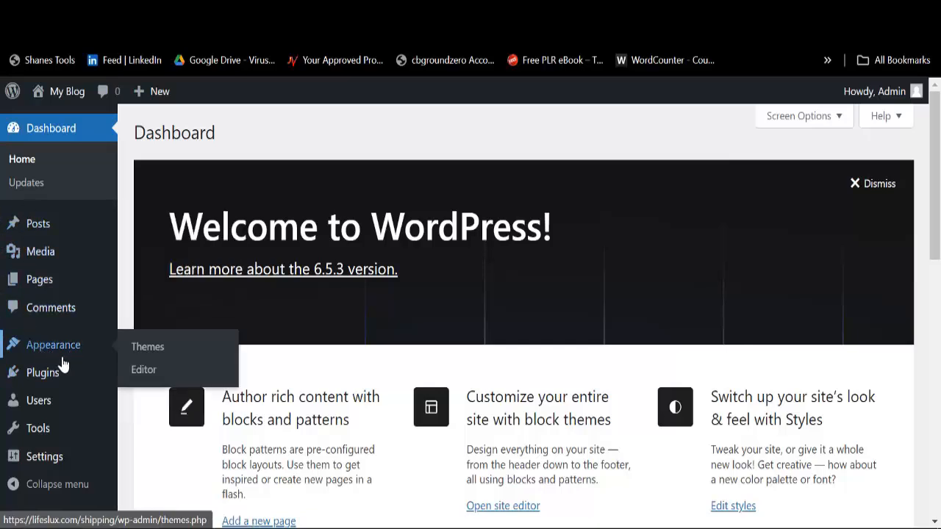
mouse_move(46, 381)
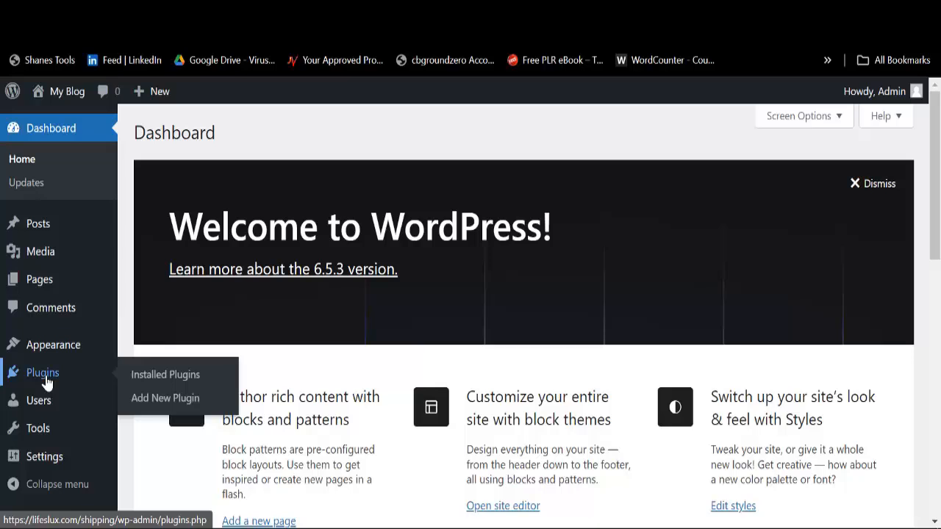
Step: From Plugins > Add New Plugin, install Classic Editor and activate it
left_click(146, 405)
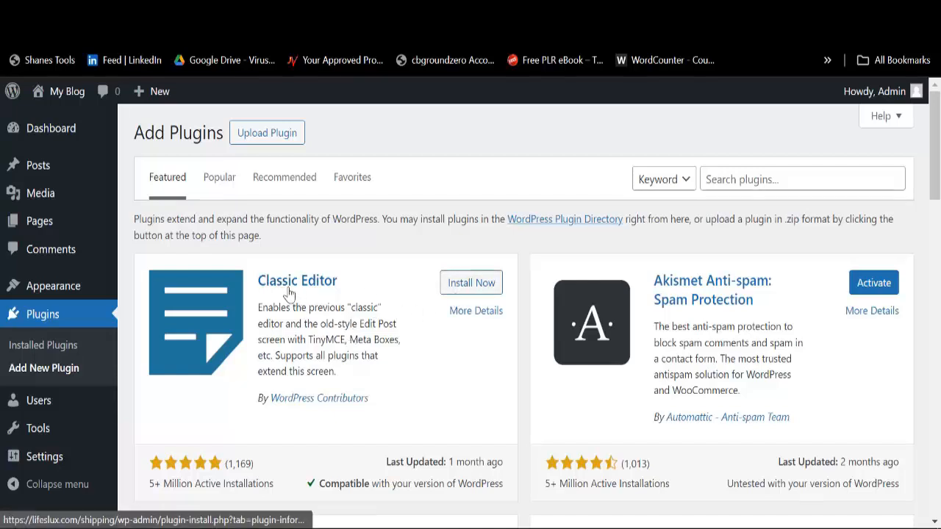
left_click(468, 292)
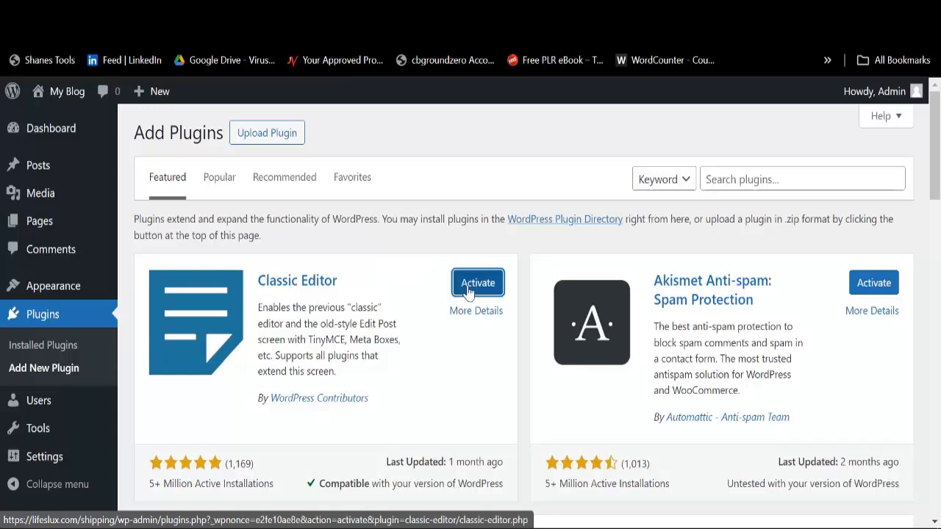
left_click(467, 291)
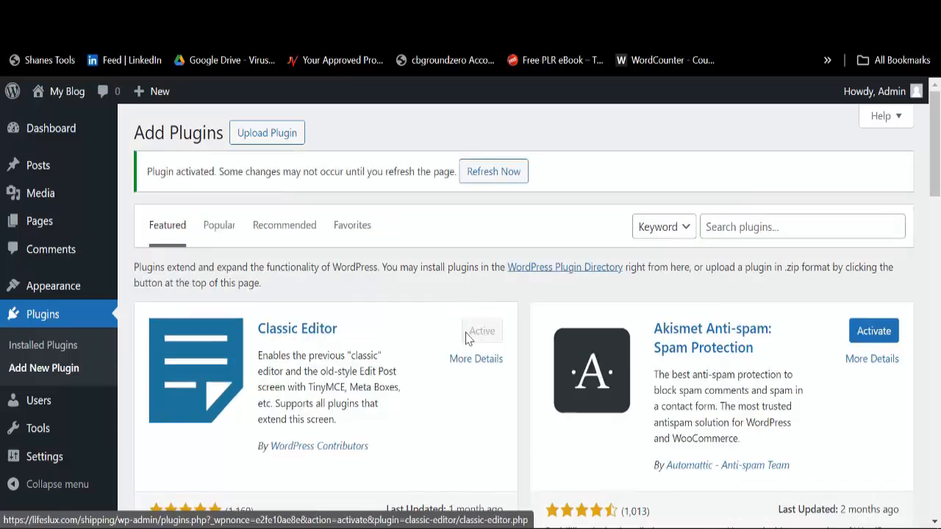
mouse_move(41, 291)
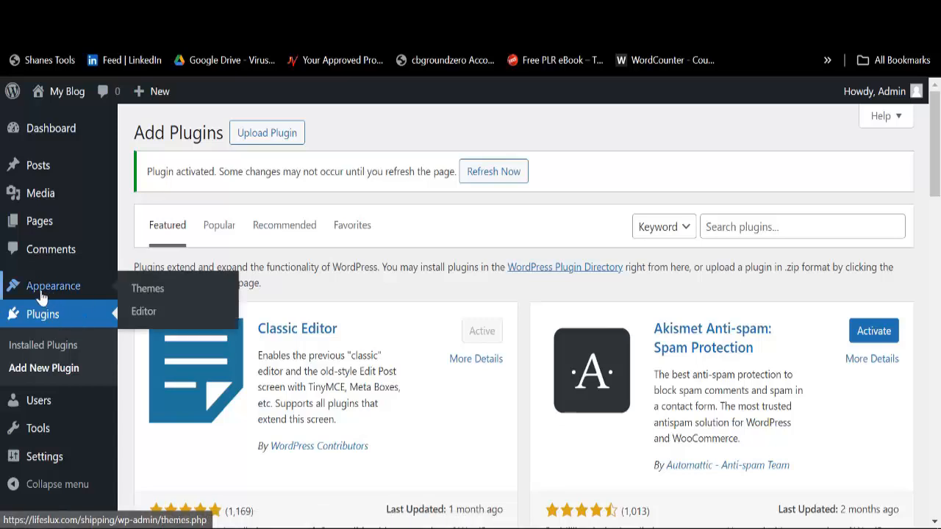
Step: Upload logistik.zip through Appearance > Themes > Add New Theme and install it
left_click(147, 289)
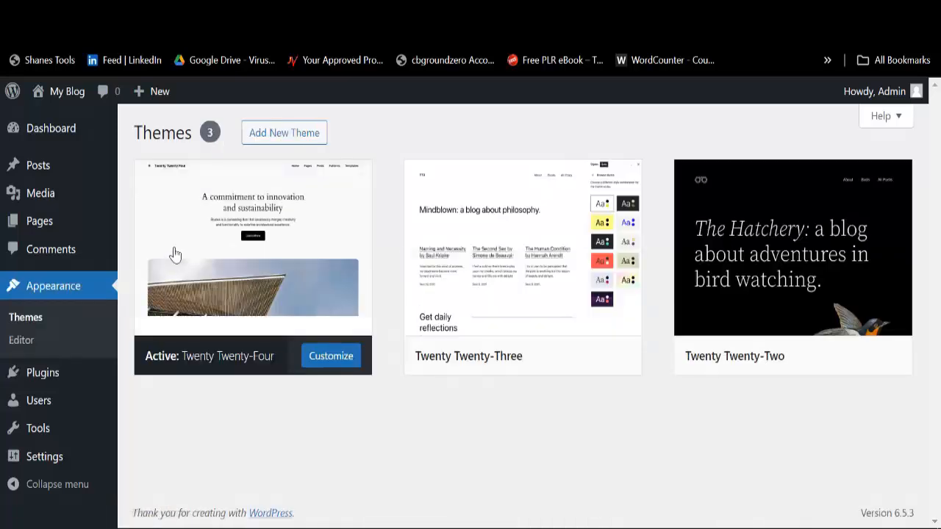
left_click(278, 142)
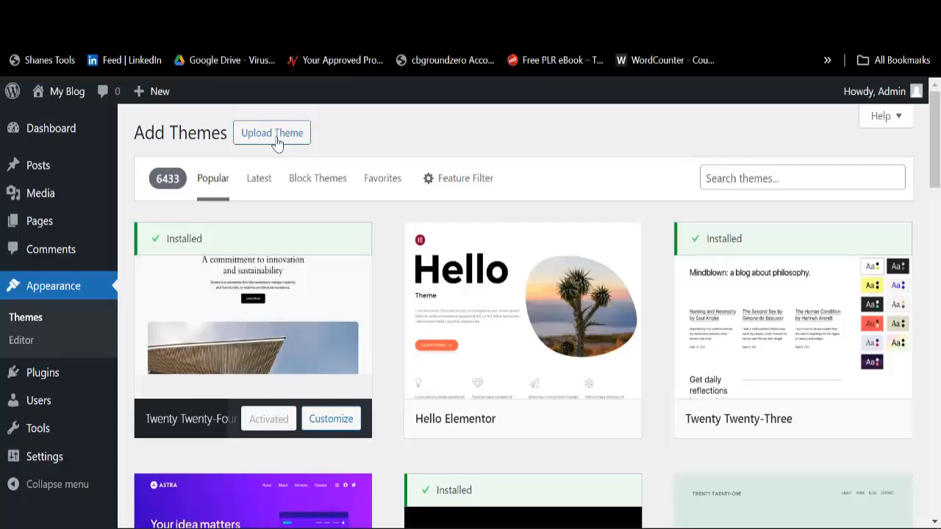
left_click(278, 141)
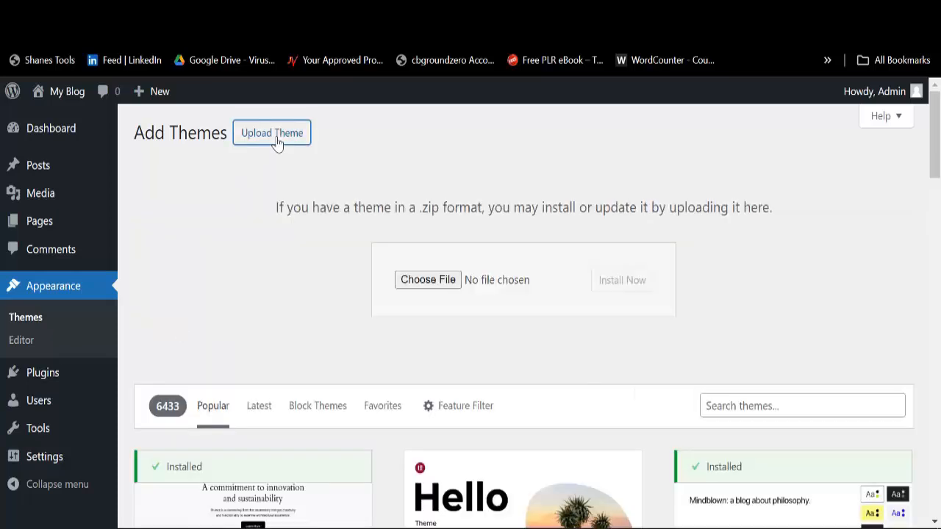
left_click(428, 281)
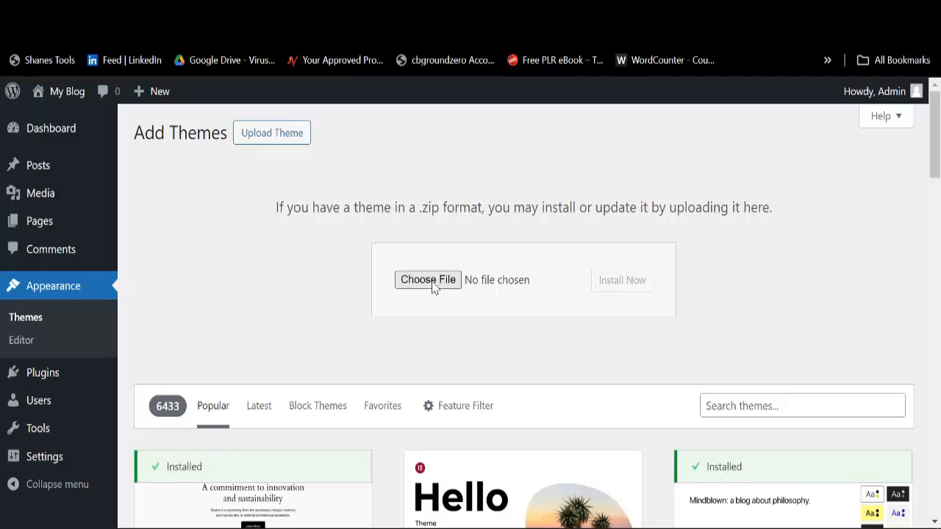
left_click(433, 283)
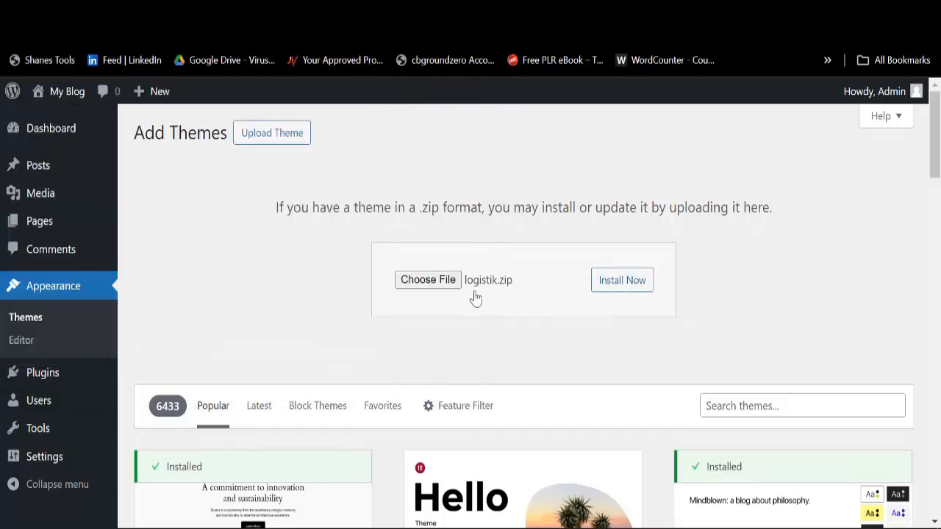
left_click(619, 285)
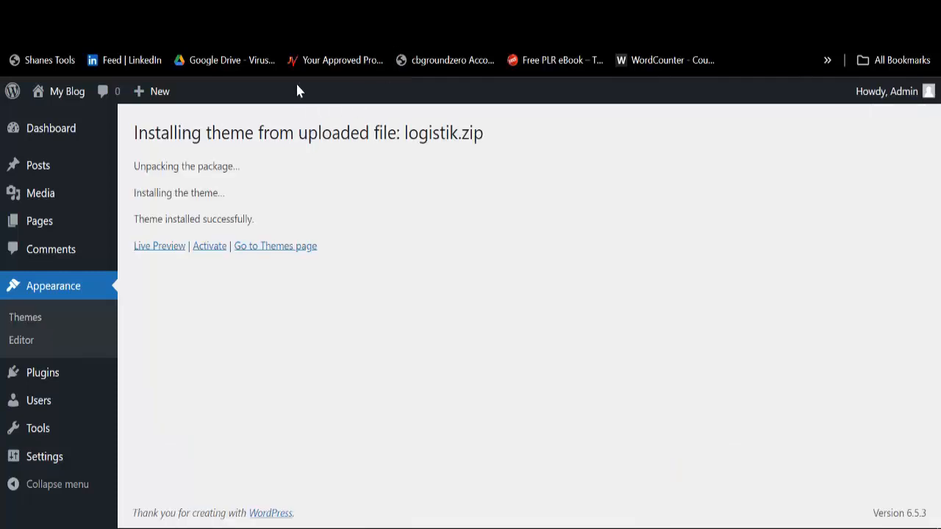
Step: Activate the Logistik theme and select all of its required plugins
left_click(211, 250)
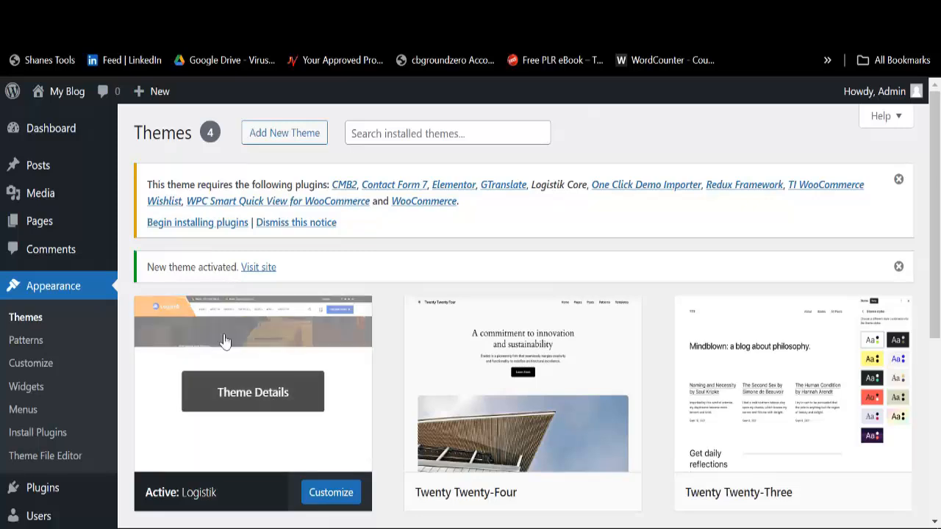
left_click(198, 224)
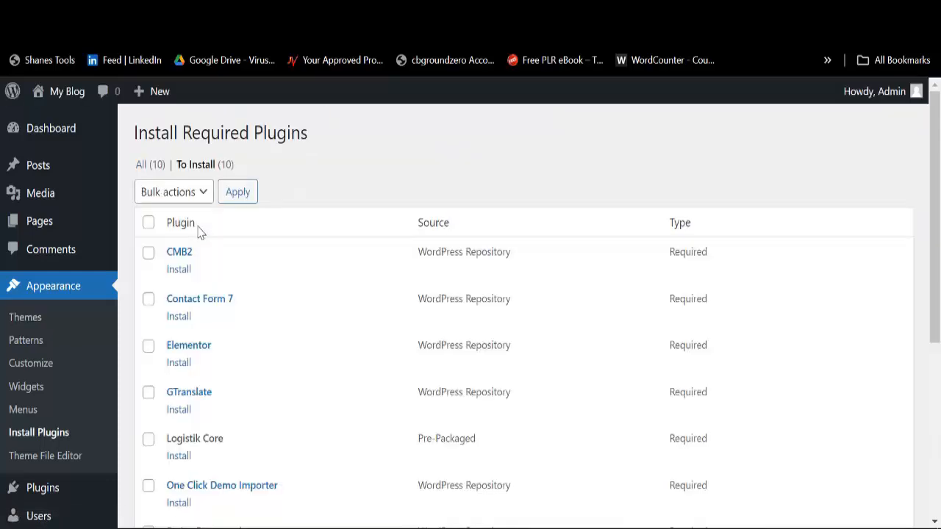
scroll(163, 252, "down", 5)
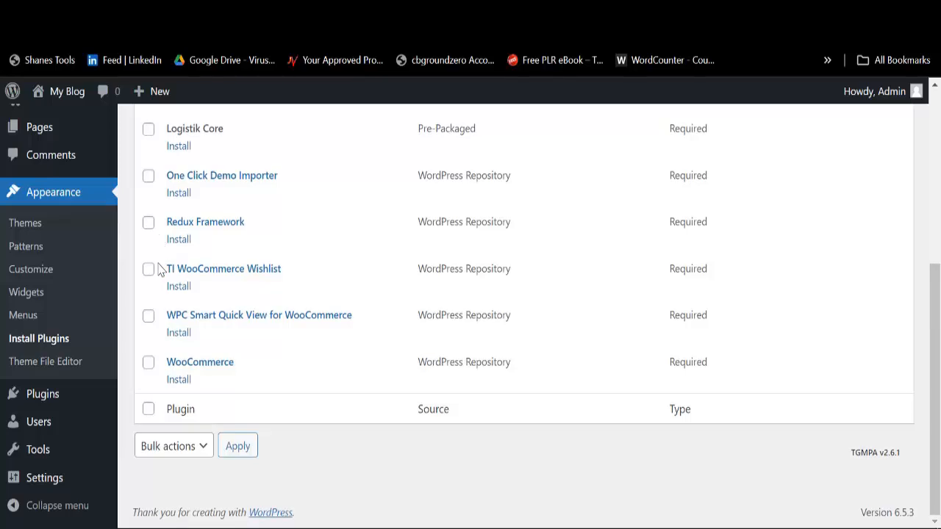
scroll(163, 282, "up", 5)
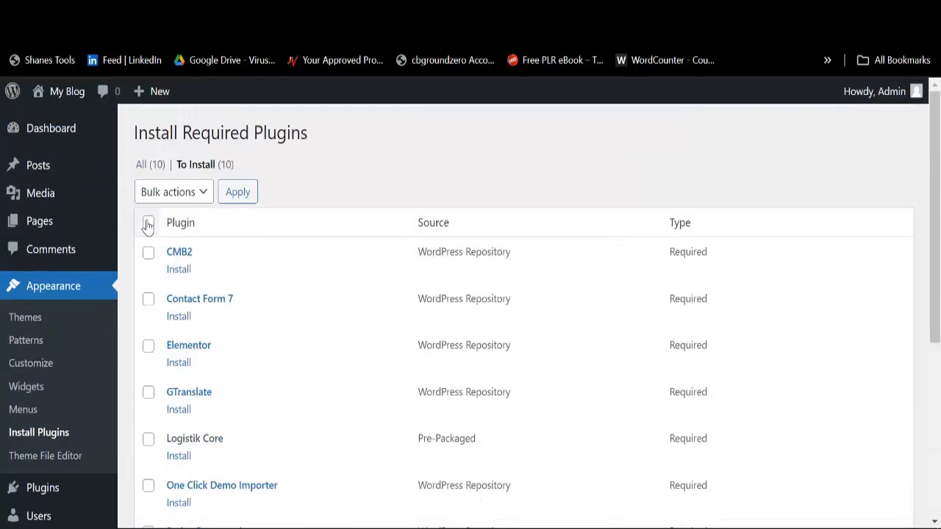
left_click(149, 224)
scroll(153, 398, "down", 2)
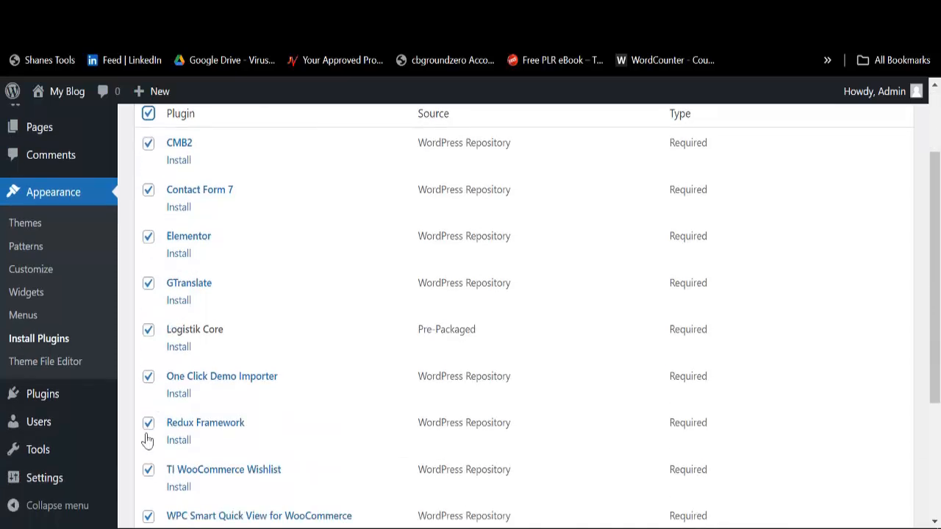
scroll(148, 274, "up", 2)
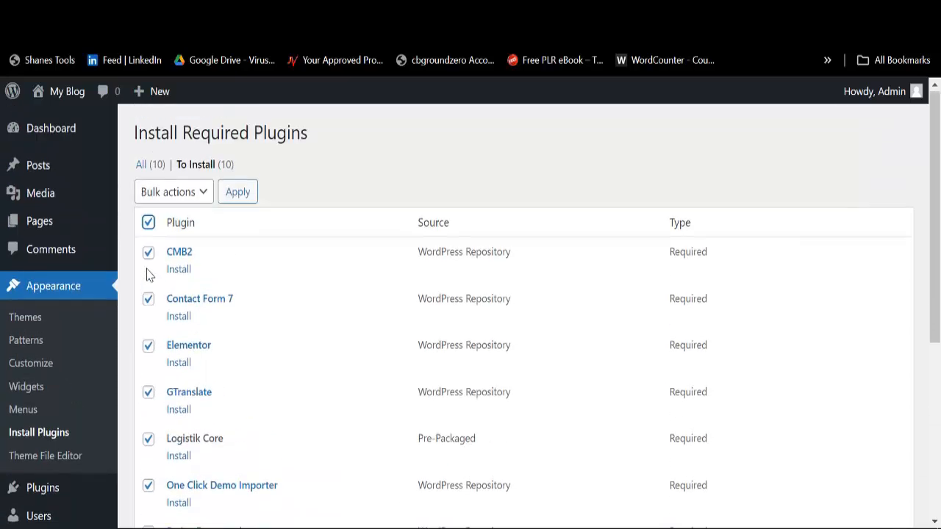
Step: Bulk-install all ten required plugins, including WooCommerce and Logistik Core
left_click(169, 193)
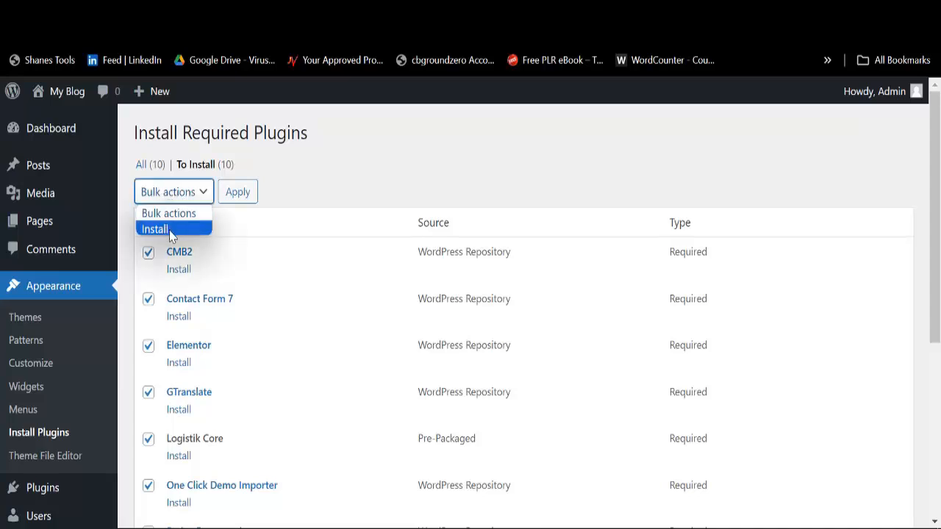
left_click(170, 233)
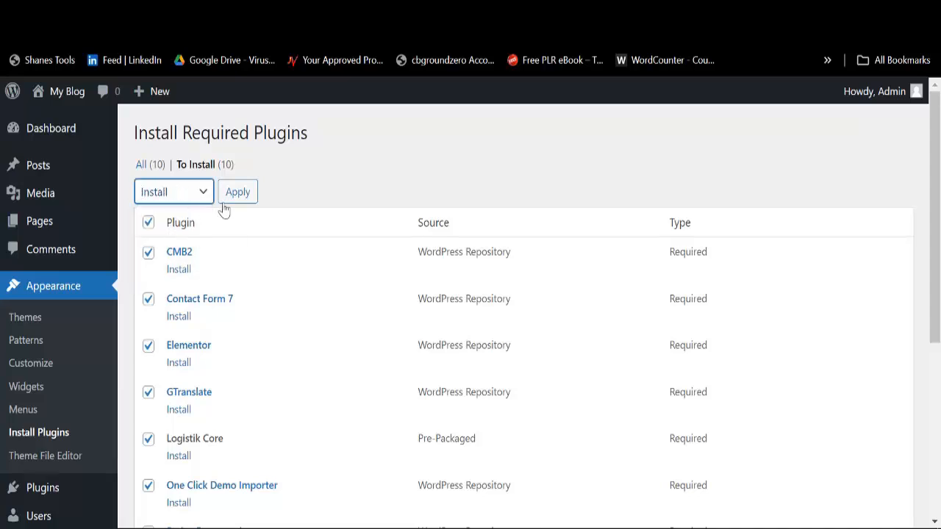
left_click(234, 201)
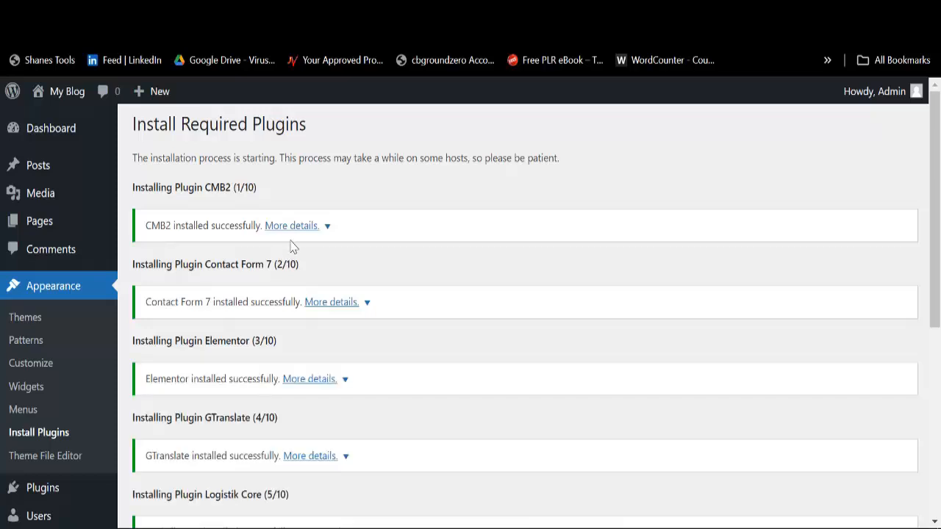
scroll(289, 246, "down", 3)
scroll(290, 246, "down", 2)
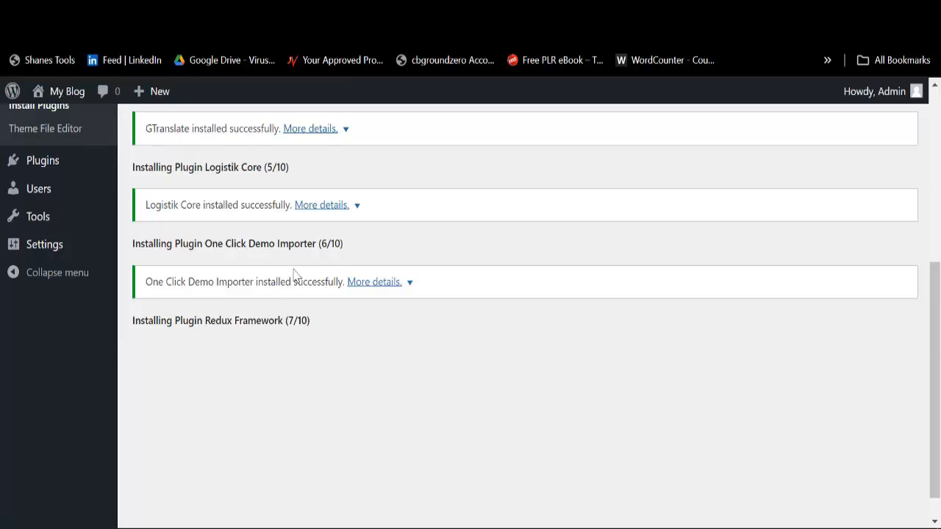
scroll(344, 376, "down", 1)
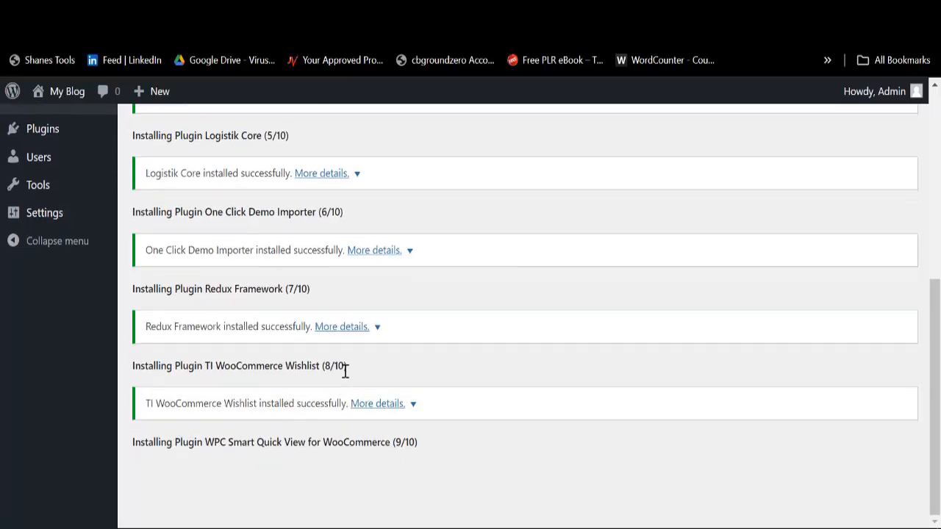
scroll(403, 441, "down", 1)
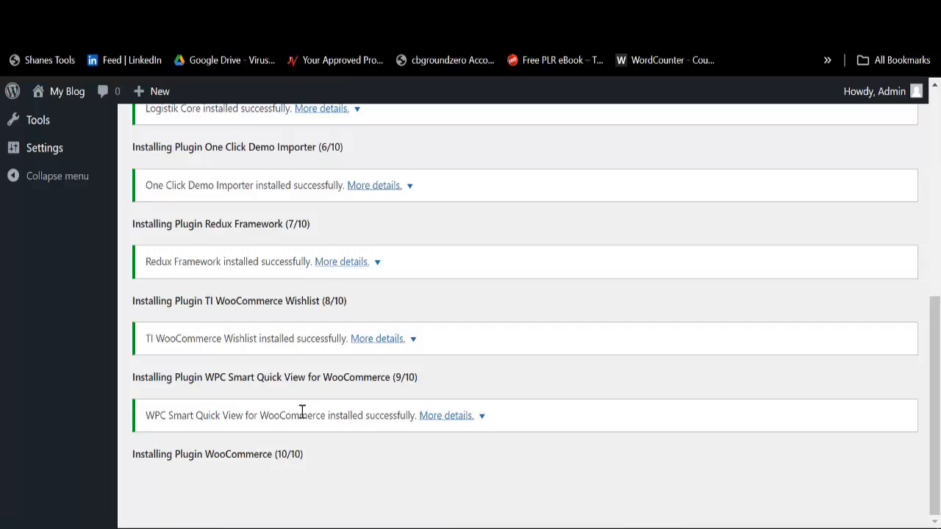
scroll(305, 408, "down", 2)
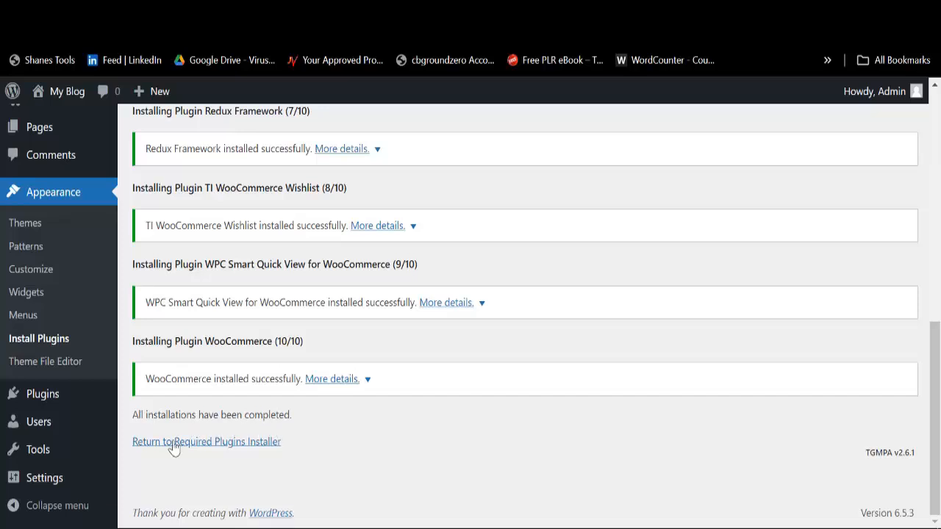
Step: Select every required plugin and apply the Activate bulk action, leaving WPC Smart Quick View inactive
left_click(186, 442)
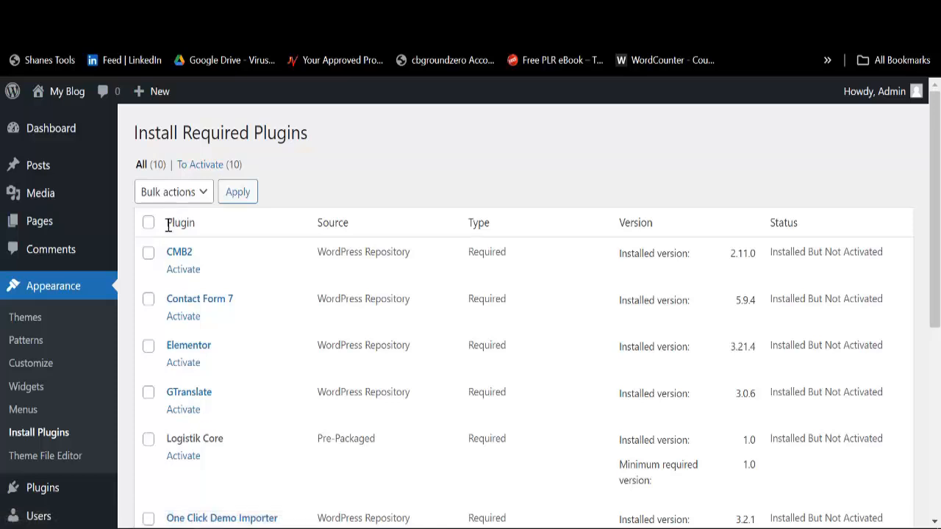
left_click(149, 225)
left_click(182, 190)
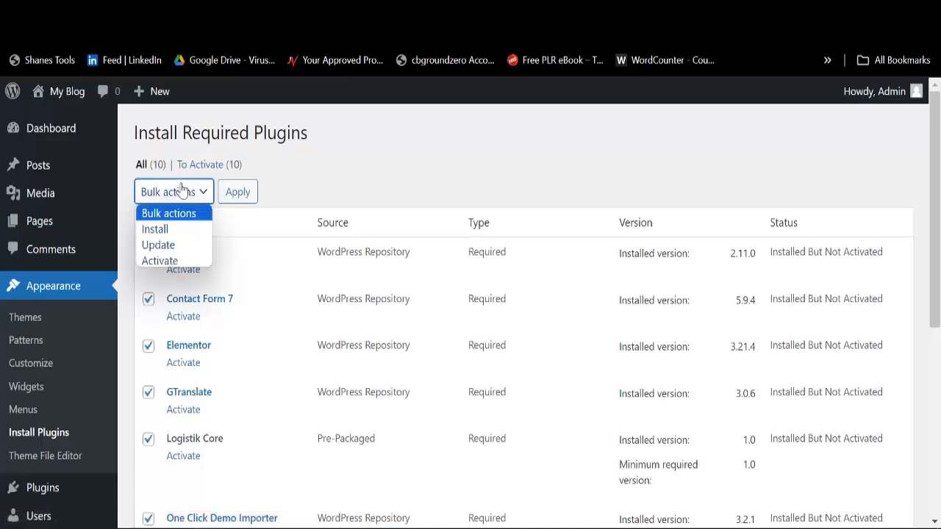
left_click(174, 262)
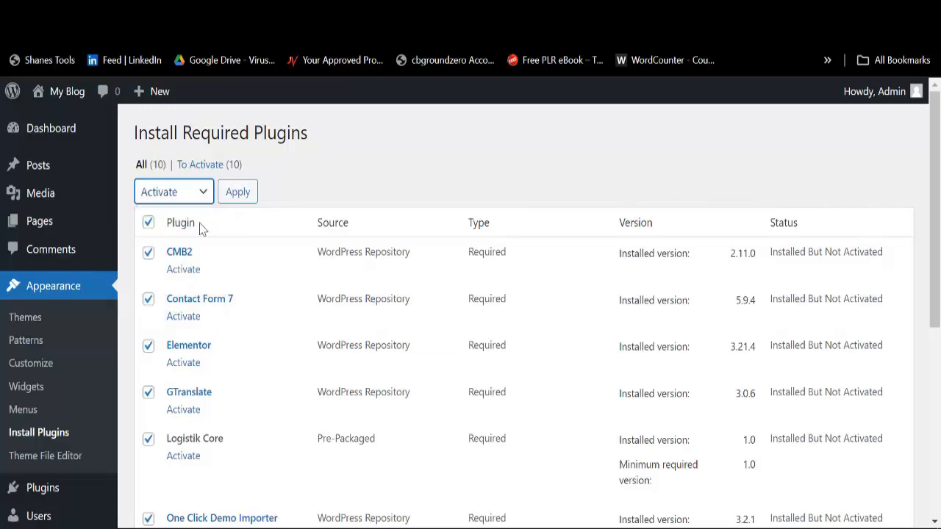
left_click(239, 192)
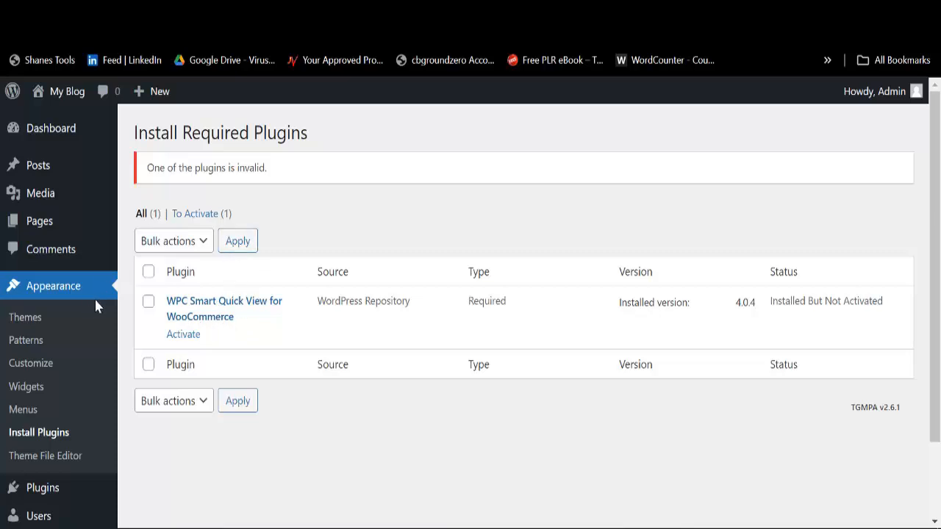
mouse_move(63, 141)
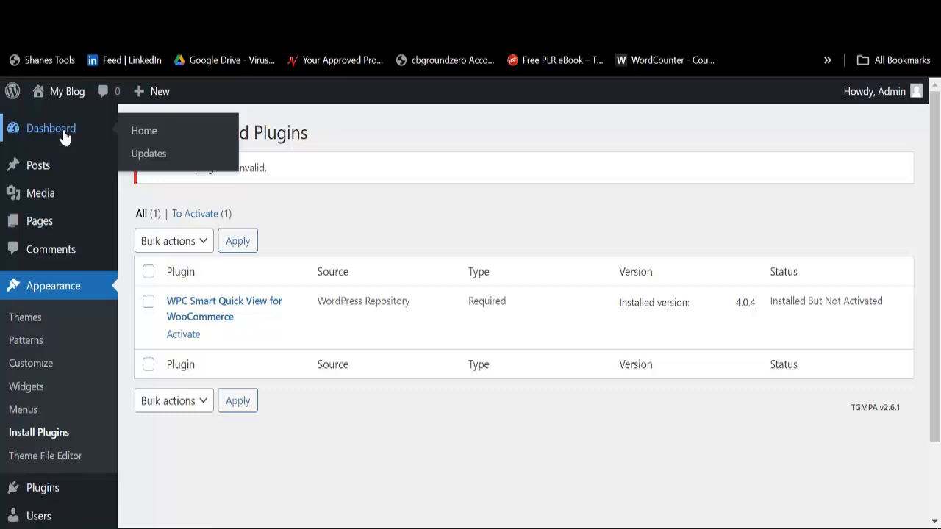
Step: Skip the Elementor setup wizard by loading the wp-admin address to reach the Dashboard
left_click(64, 138)
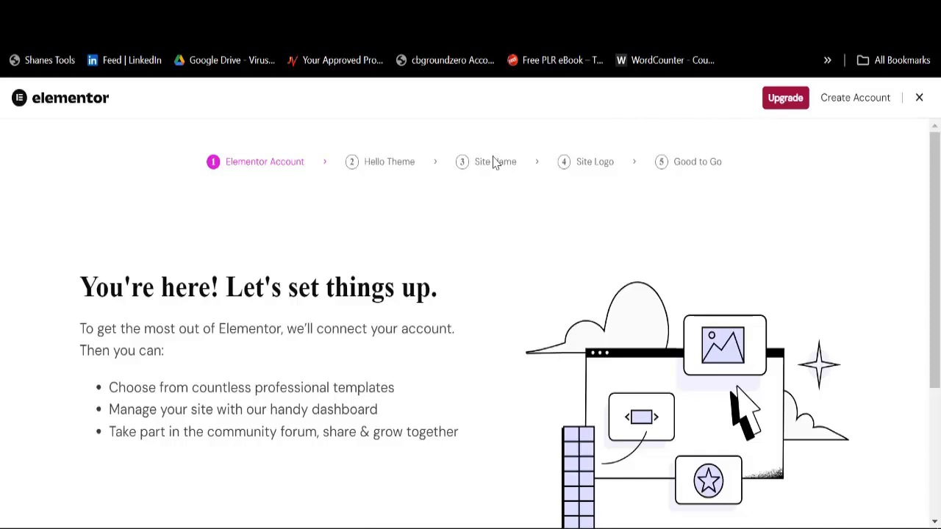
key("BackSpace")
key("Escape")
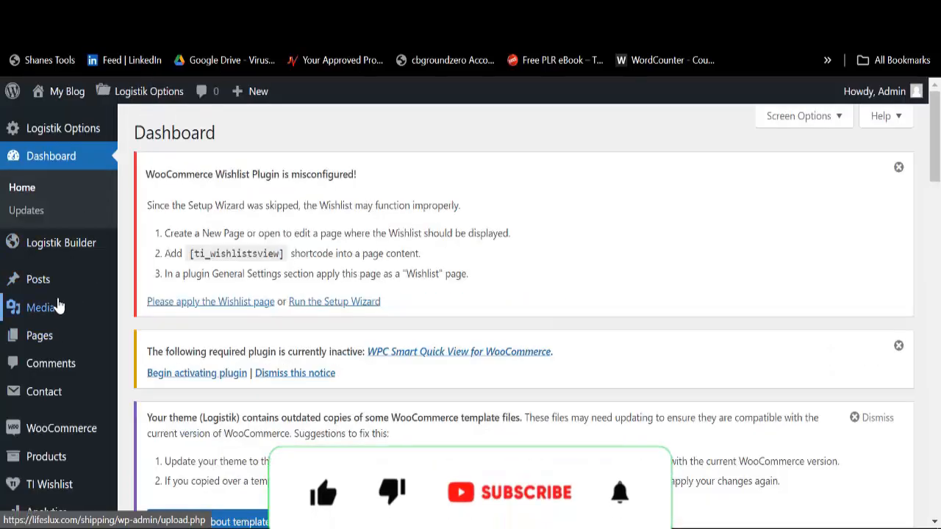
scroll(59, 305, "down", 4)
mouse_move(57, 368)
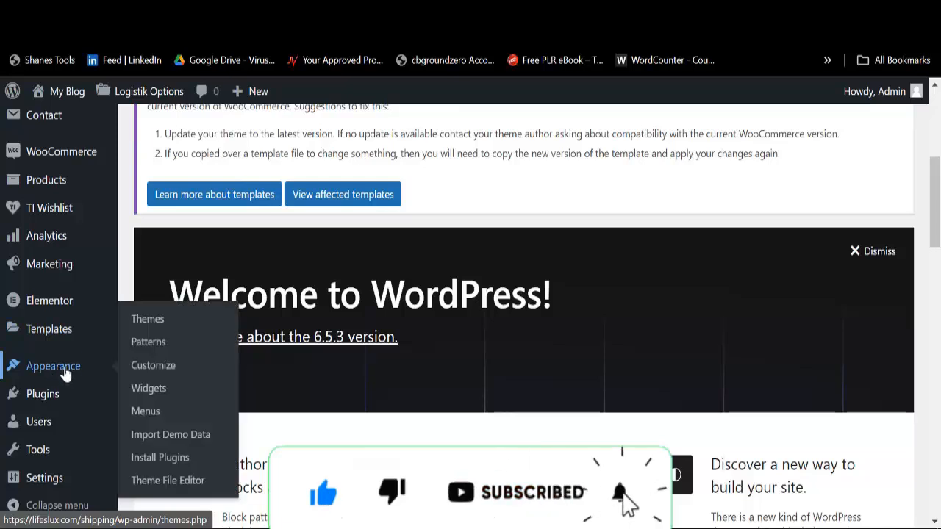
Step: Run the Logistik demo import with Continue & Import and wait for the success confirmation
left_click(180, 435)
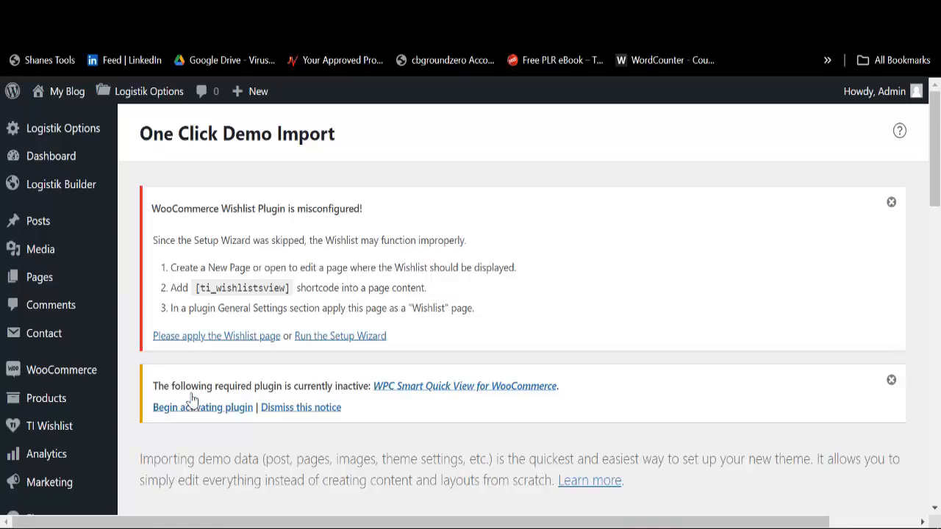
scroll(252, 330, "down", 8)
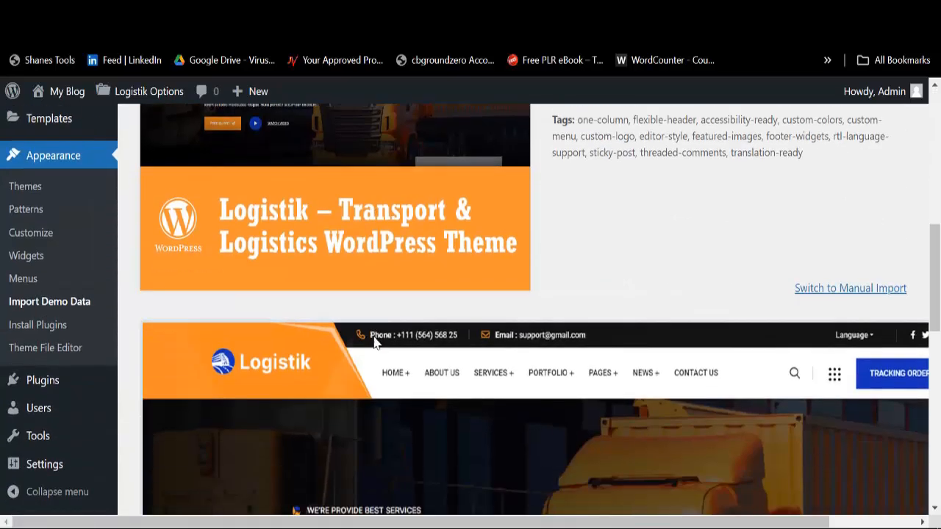
scroll(437, 323, "down", 10)
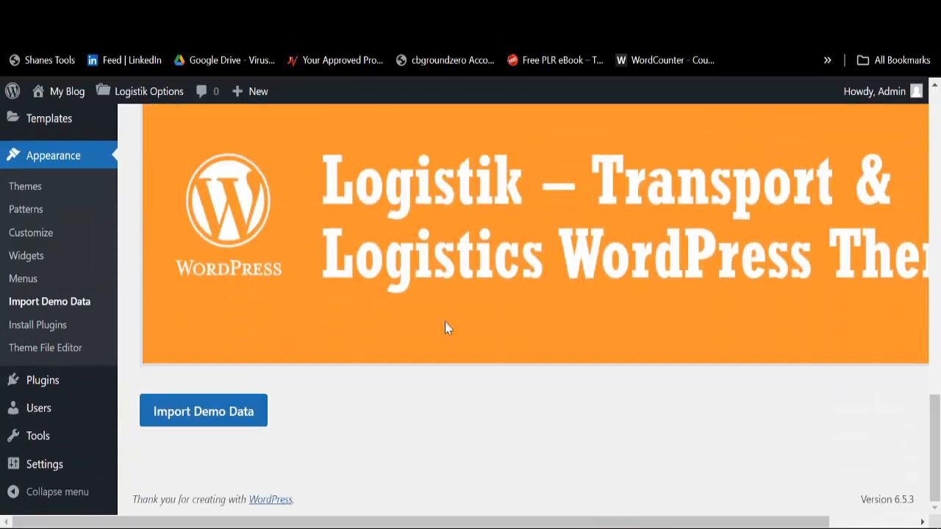
left_click(222, 421)
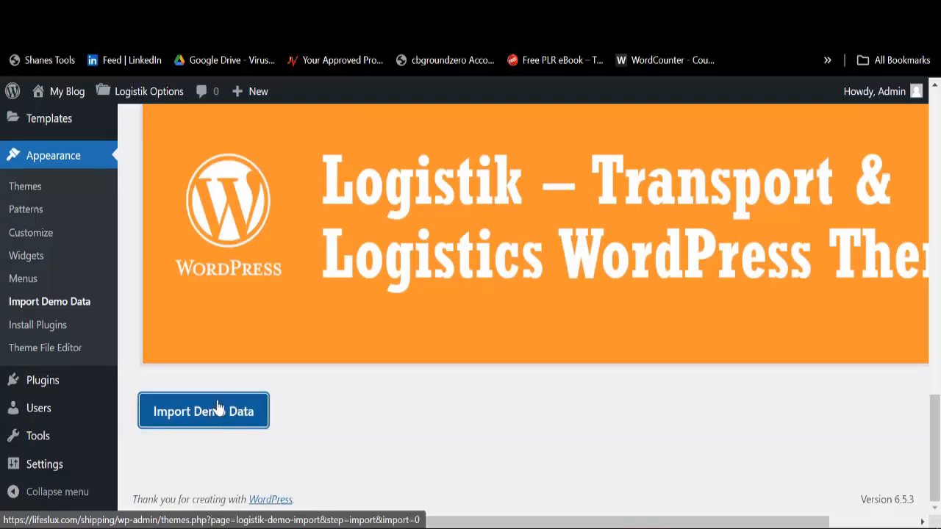
scroll(309, 341, "down", 10)
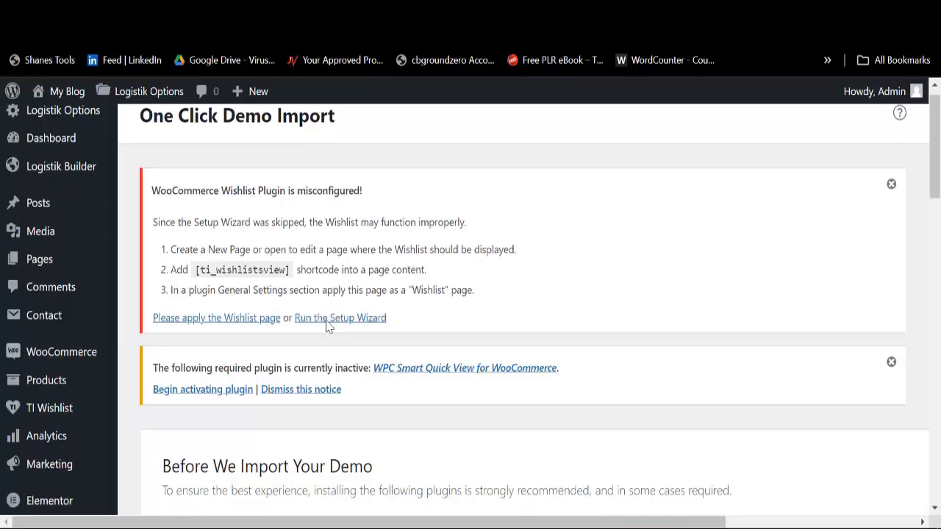
scroll(328, 327, "down", 3)
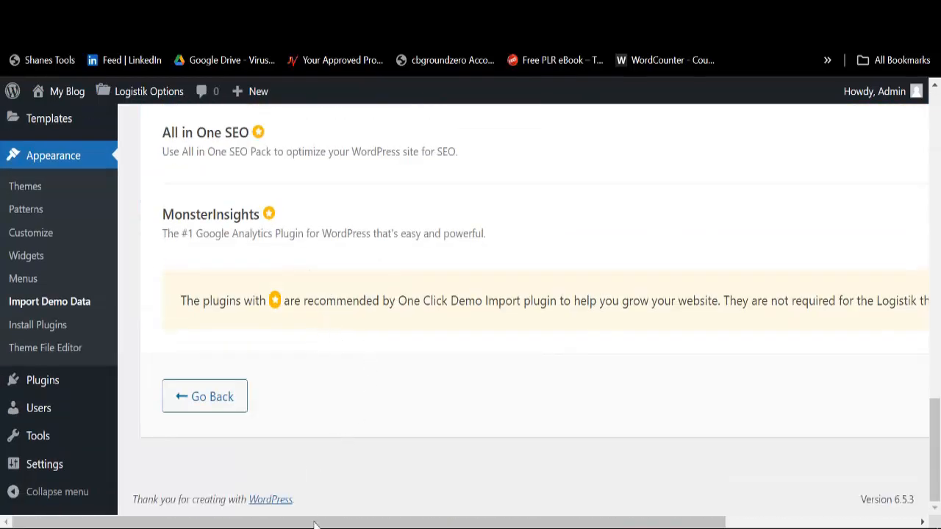
left_click_drag(314, 524, 505, 523)
left_click(743, 405)
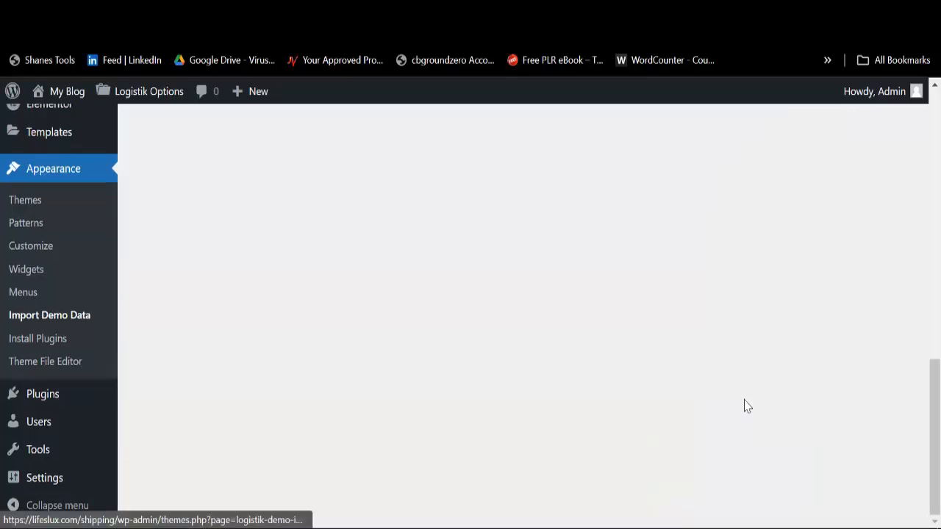
scroll(502, 352, "up", 2)
scroll(397, 395, "down", 1)
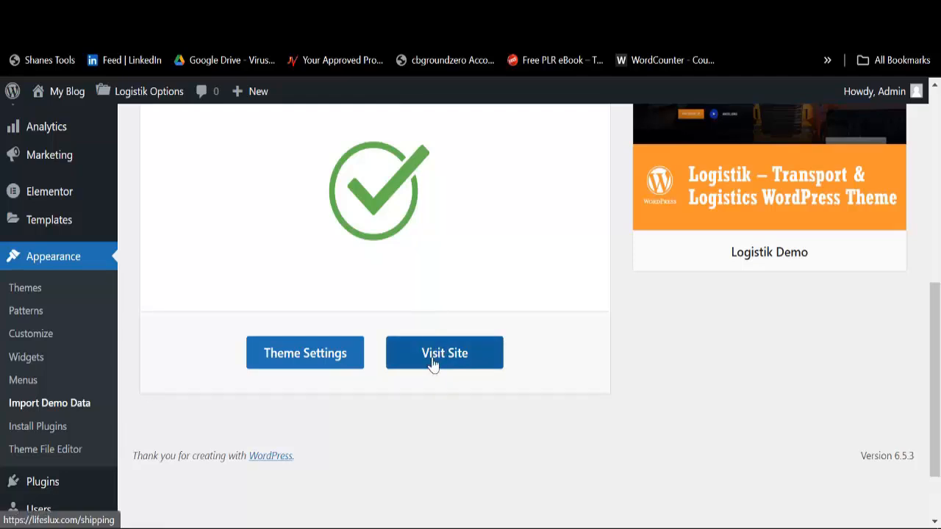
right_click(433, 364)
left_click(518, 103)
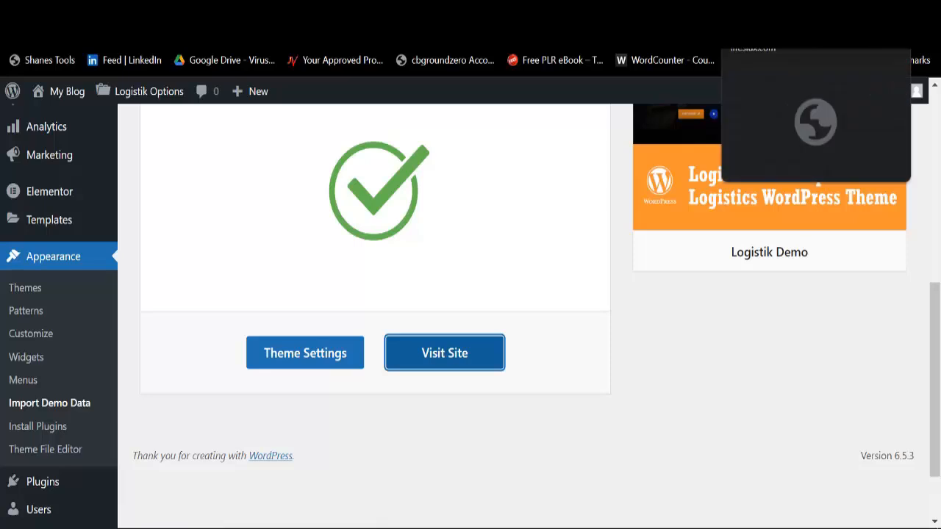
left_click(768, 10)
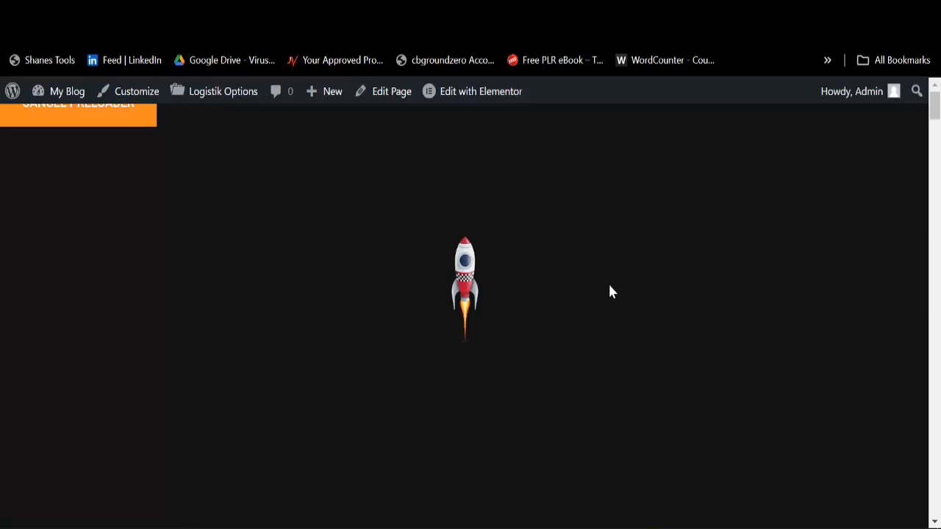
scroll(610, 290, "down", 2)
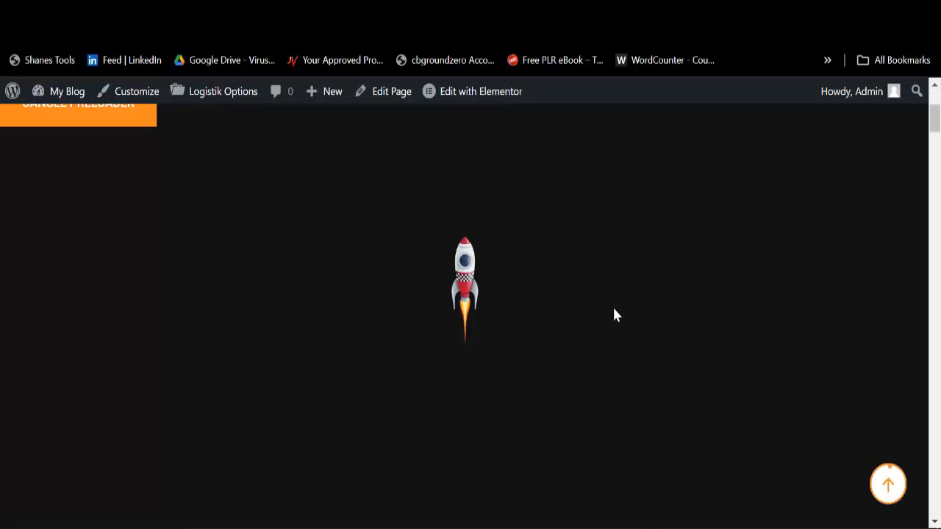
scroll(369, 328, "up", 3)
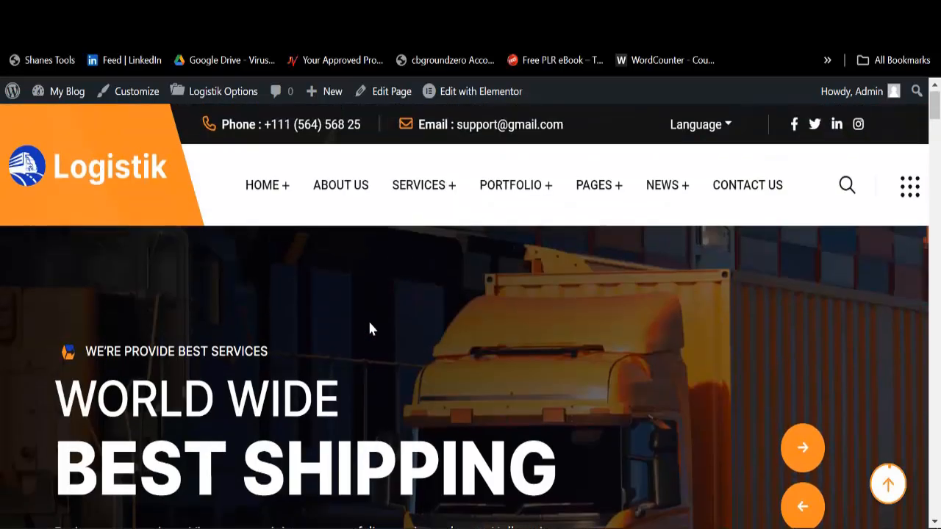
scroll(449, 302, "down", 12)
scroll(452, 303, "down", 15)
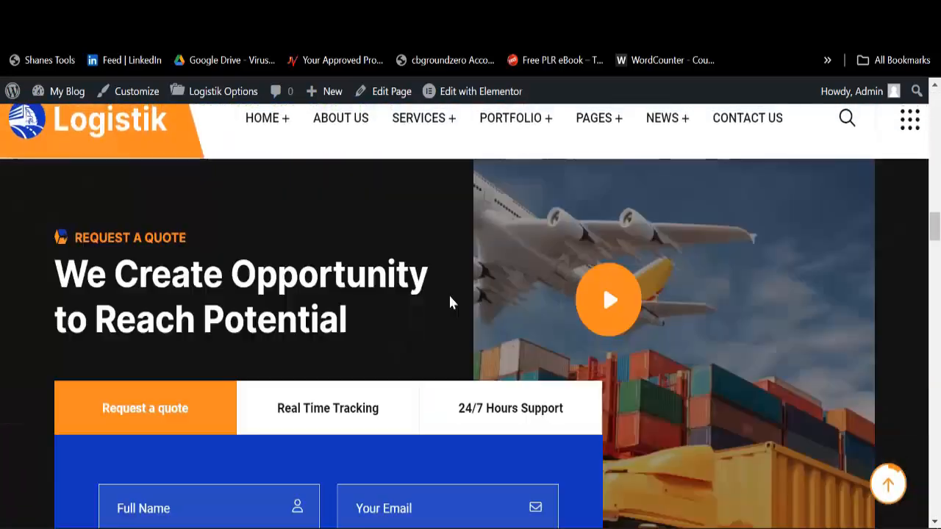
scroll(450, 302, "up", 8)
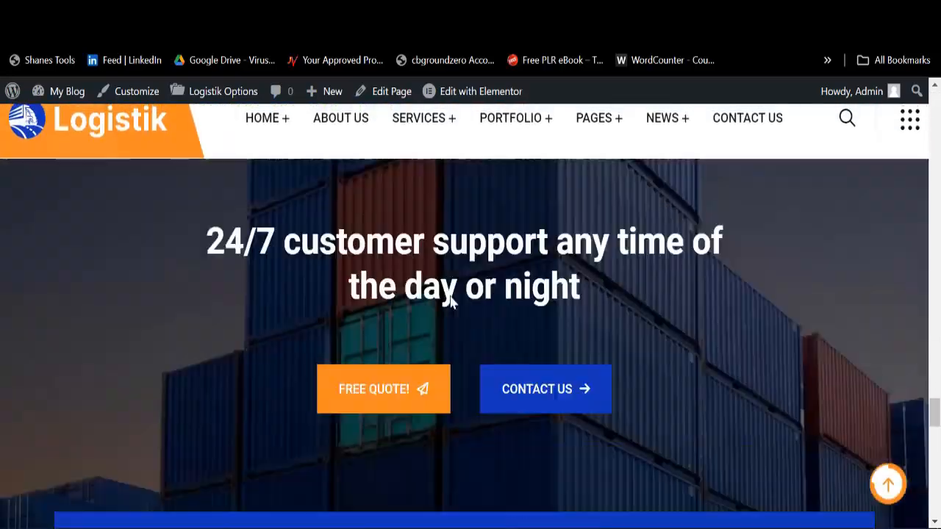
scroll(450, 301, "down", 14)
scroll(450, 298, "up", 20)
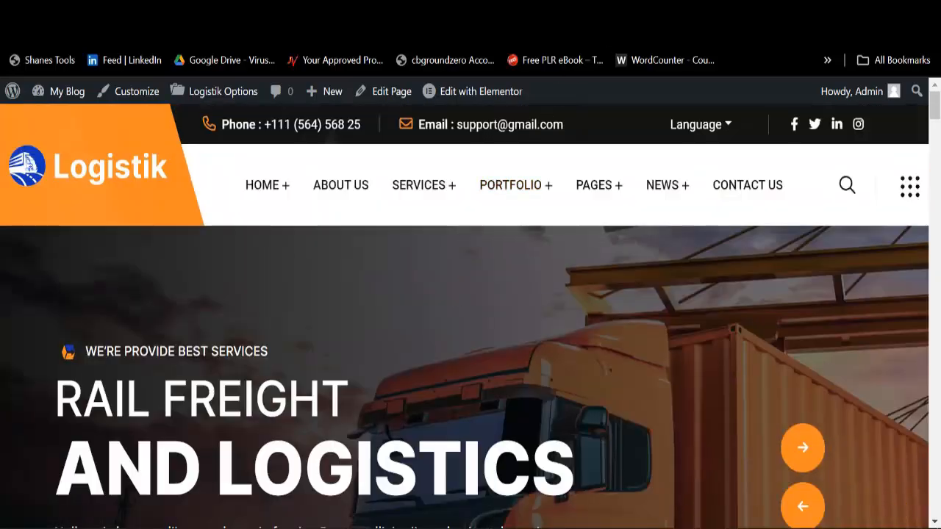
left_click(636, 11)
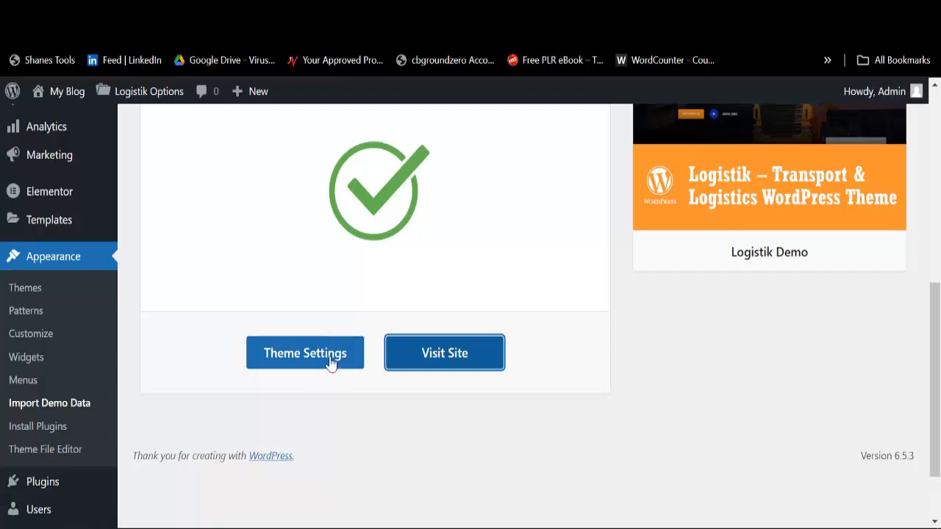
scroll(373, 310, "up", 2)
scroll(379, 318, "up", 4)
scroll(483, 326, "down", 2)
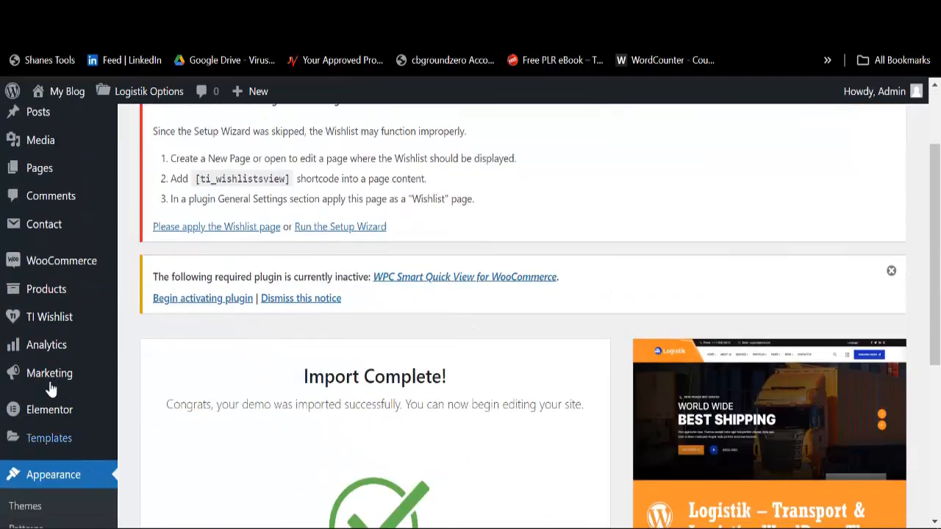
scroll(49, 375, "up", 2)
mouse_move(45, 358)
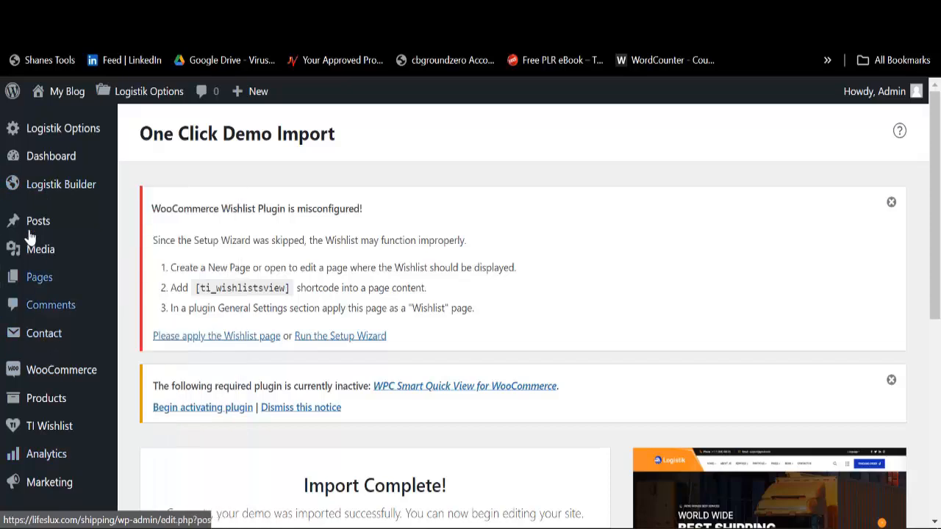
mouse_move(33, 227)
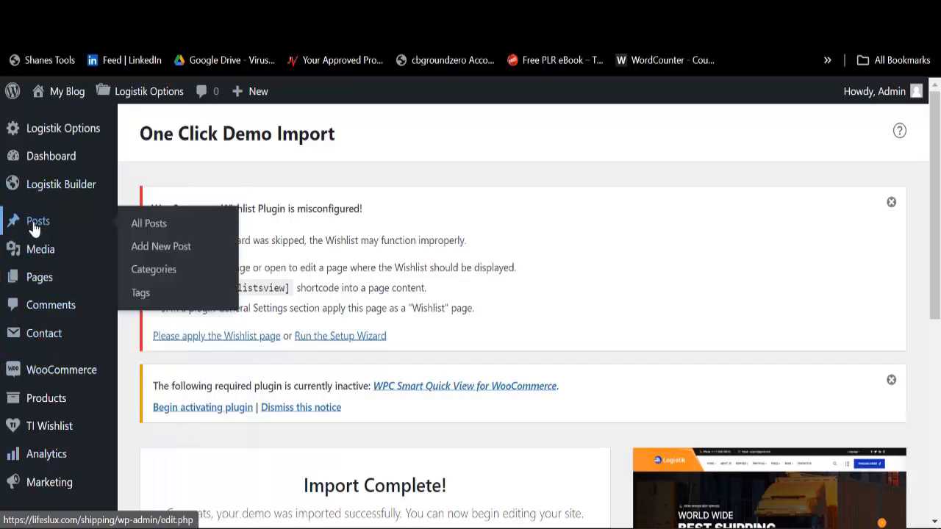
mouse_move(42, 384)
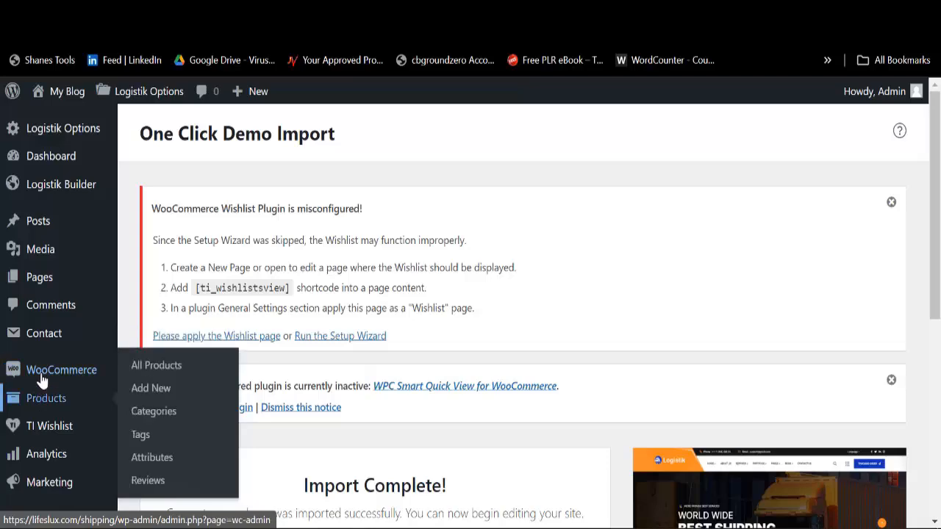
scroll(44, 395, "down", 1)
mouse_move(51, 329)
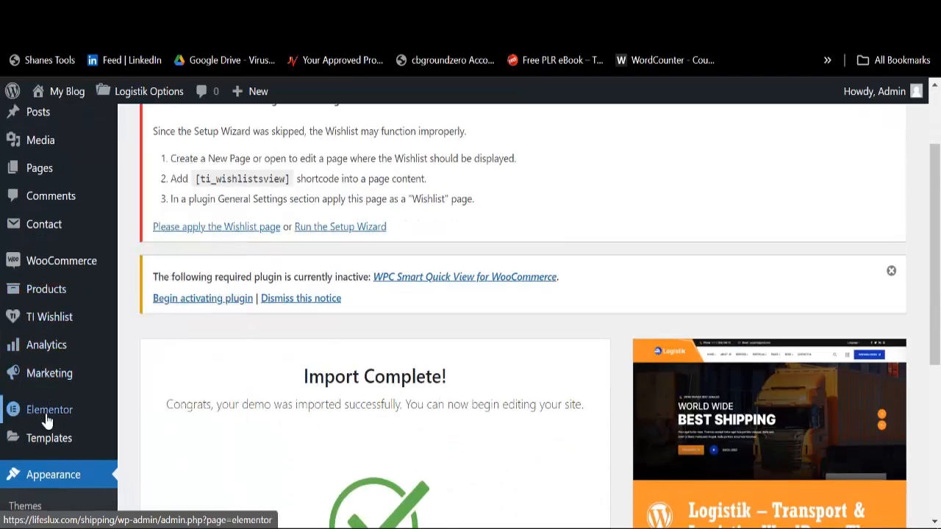
mouse_move(46, 447)
scroll(46, 441, "down", 1)
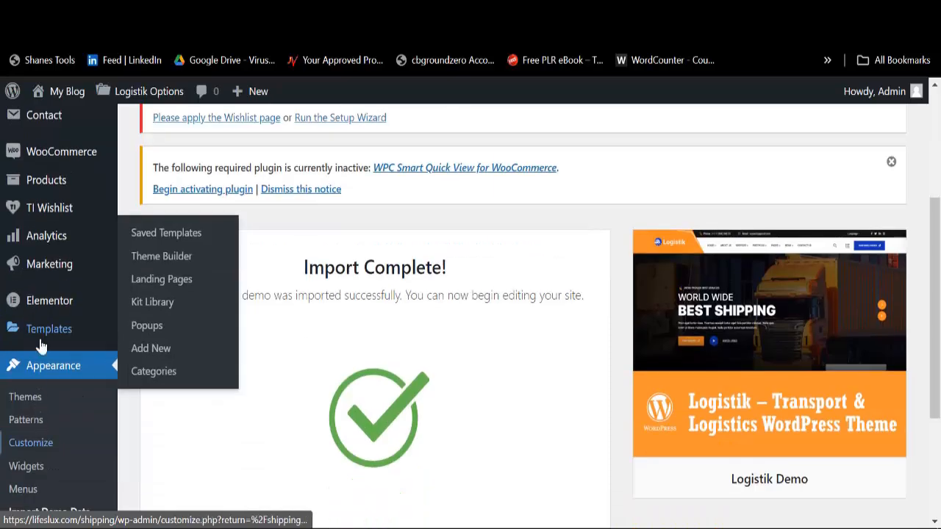
scroll(44, 441, "down", 2)
mouse_move(41, 400)
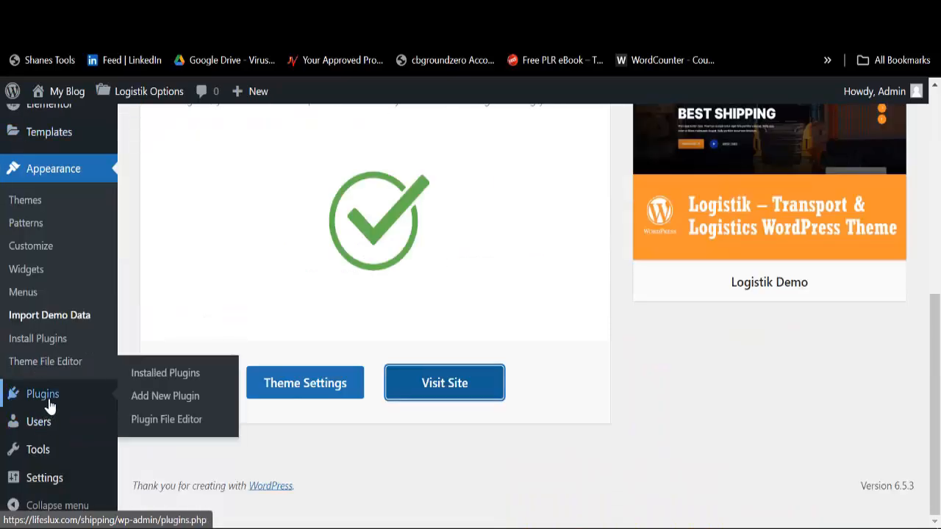
Step: Go to Add Plugins and switch to the zip upload form
left_click(146, 402)
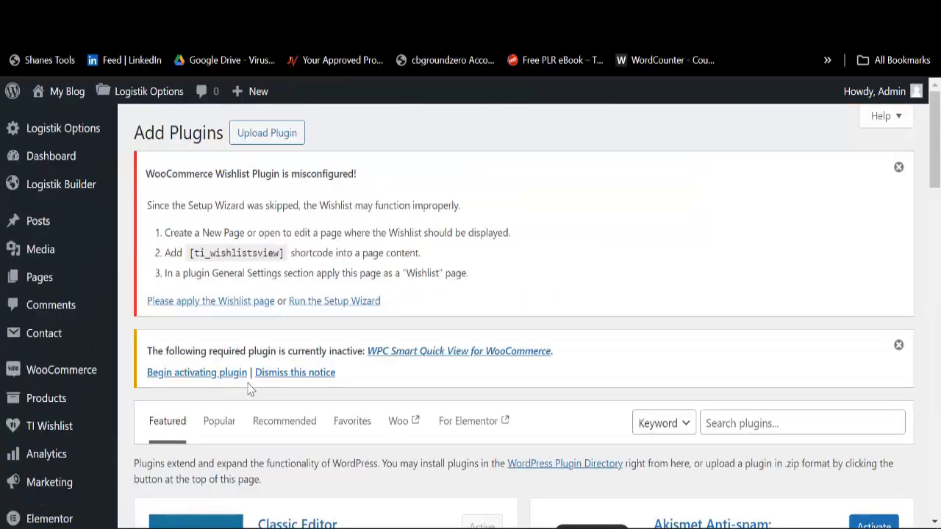
scroll(267, 413, "down", 2)
scroll(267, 410, "up", 2)
left_click(266, 135)
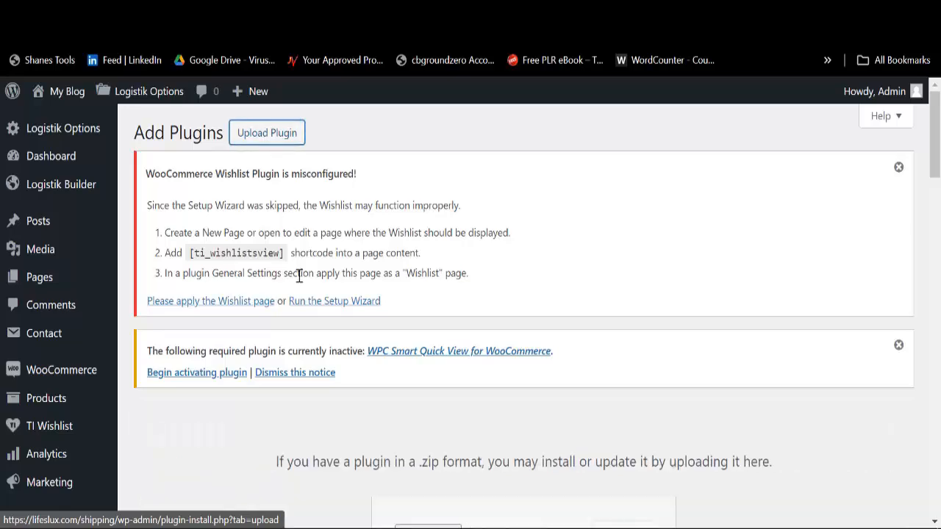
scroll(390, 281, "down", 5)
Step: Choose wpcargo.zip from the Downloads folder as the plugin file
left_click(413, 213)
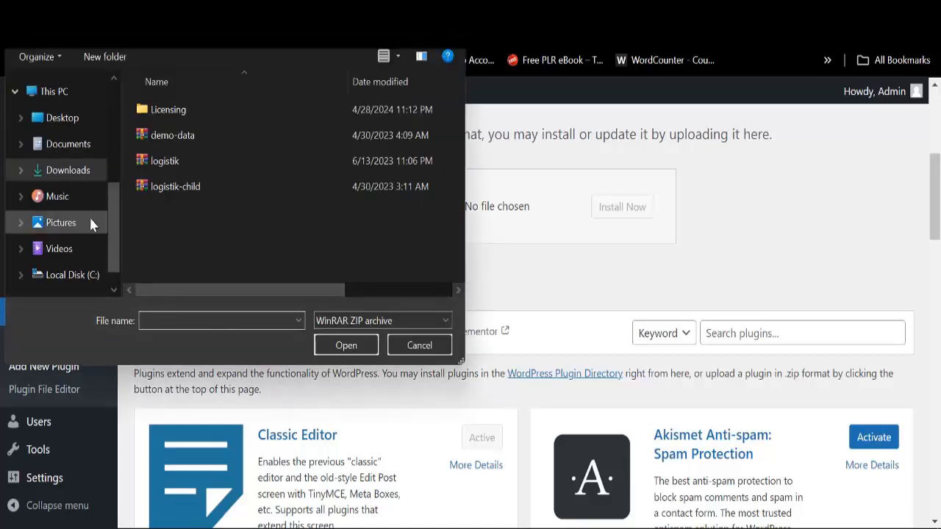
left_click(72, 172)
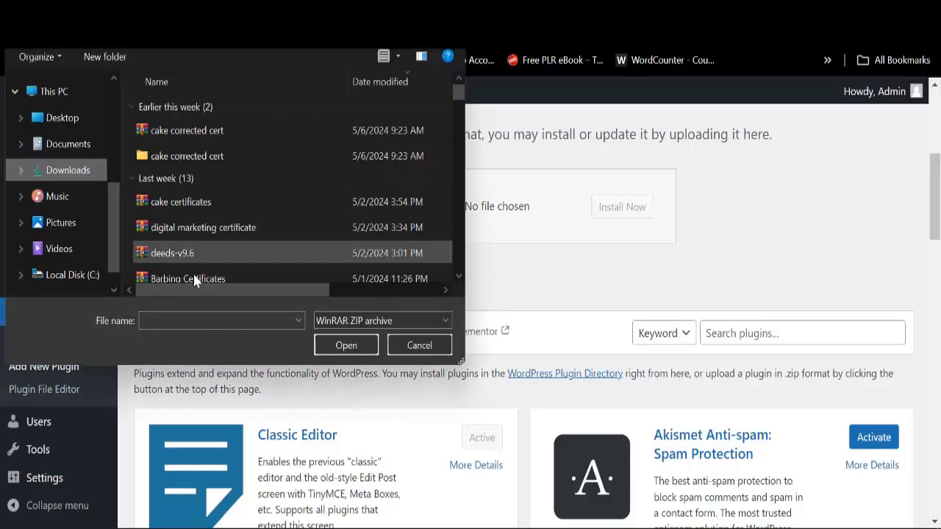
scroll(196, 281, "down", 3)
left_click(198, 319)
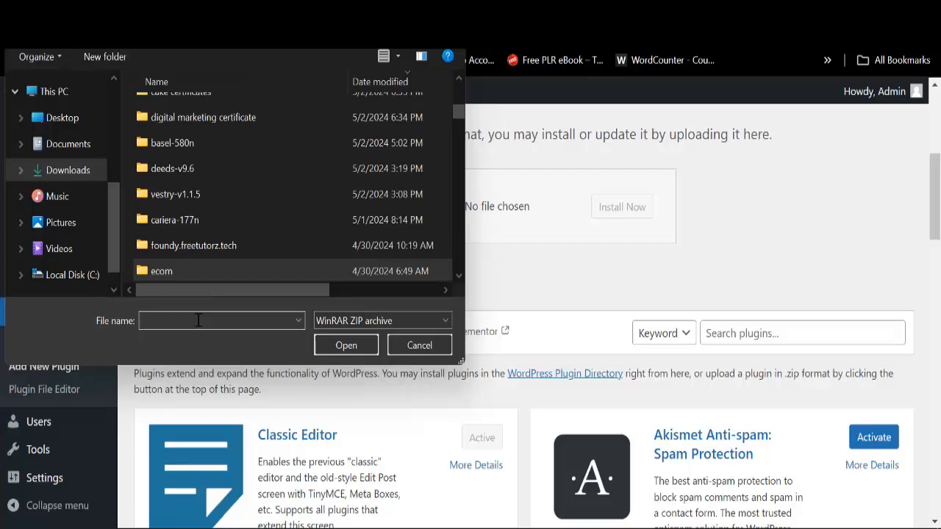
type("wp")
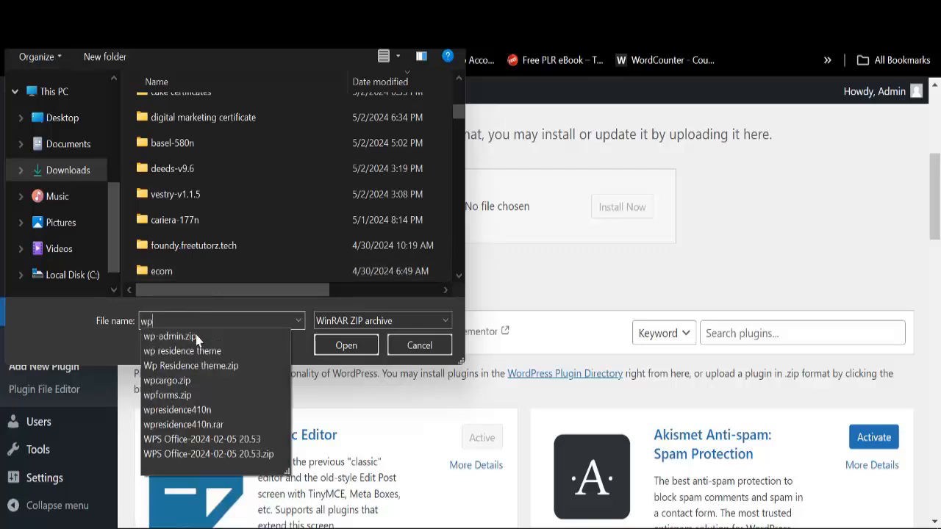
left_click(180, 381)
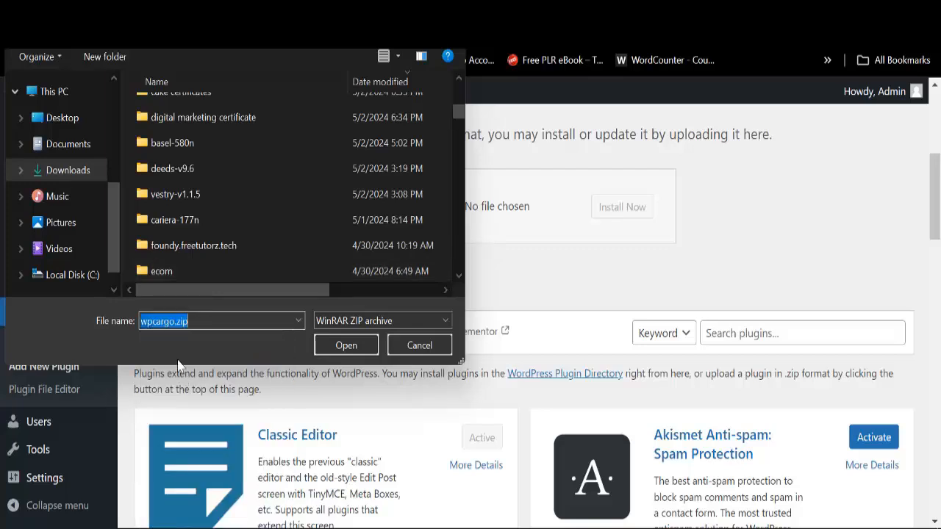
left_click(344, 353)
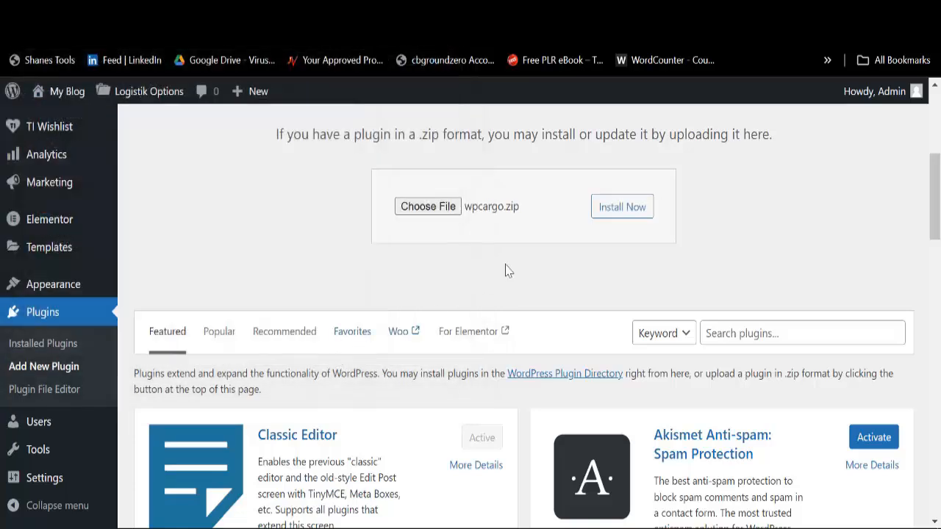
Step: Install WPCargo from wpcargo.zip and activate the newly installed plugin
left_click(626, 217)
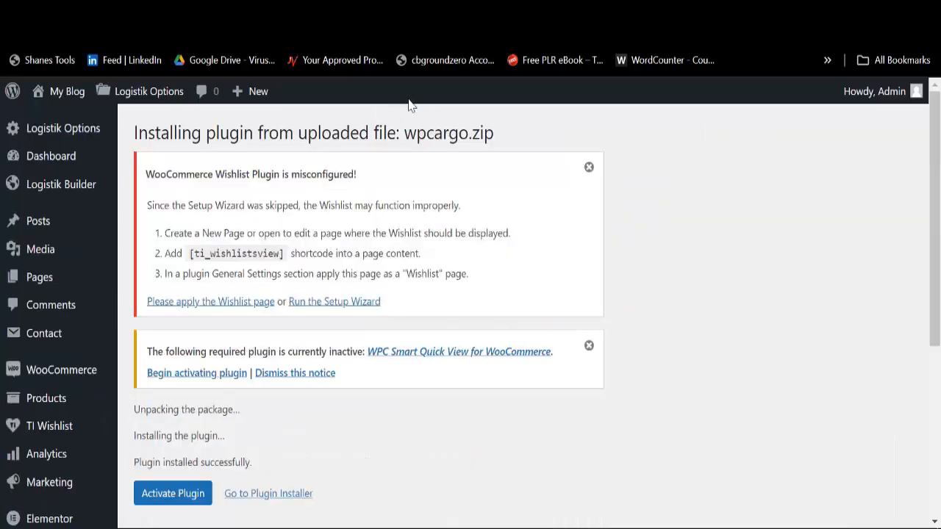
scroll(290, 332, "down", 3)
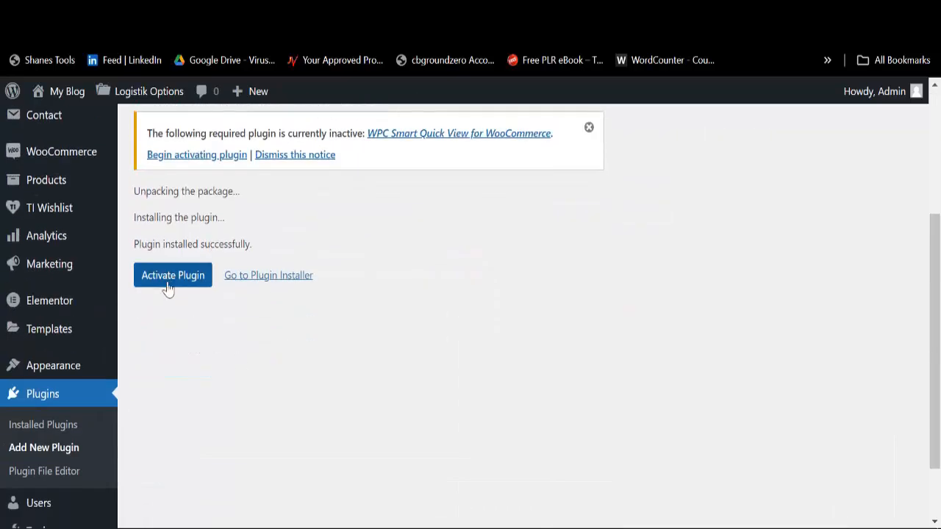
left_click(178, 285)
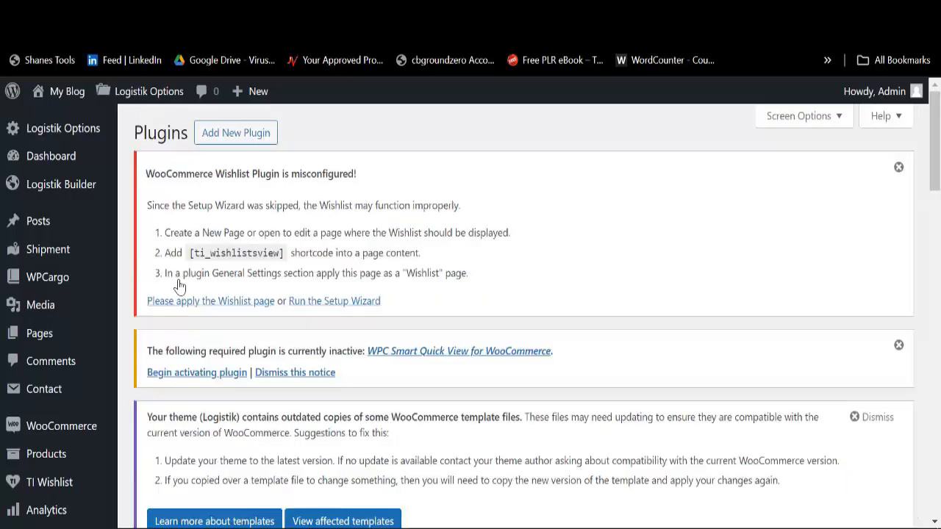
scroll(327, 380, "down", 4)
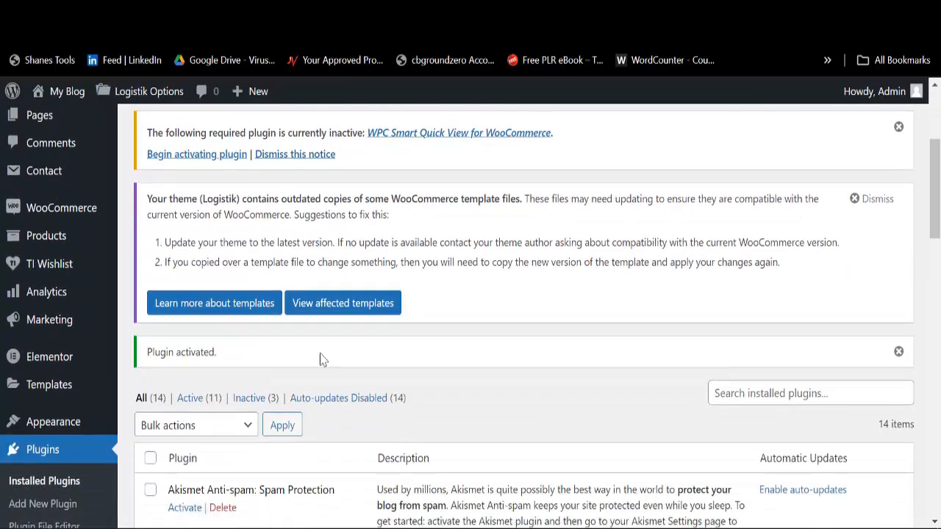
scroll(309, 353, "up", 4)
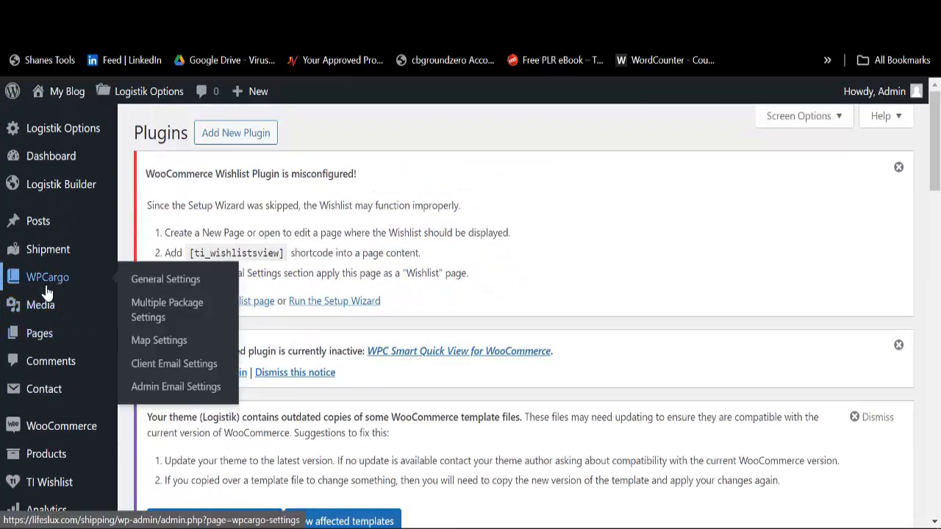
mouse_move(45, 262)
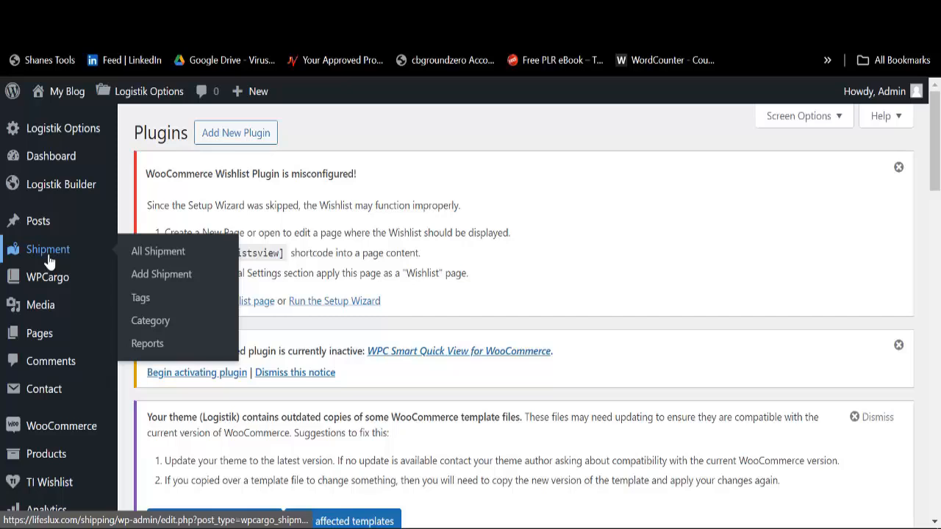
mouse_move(58, 285)
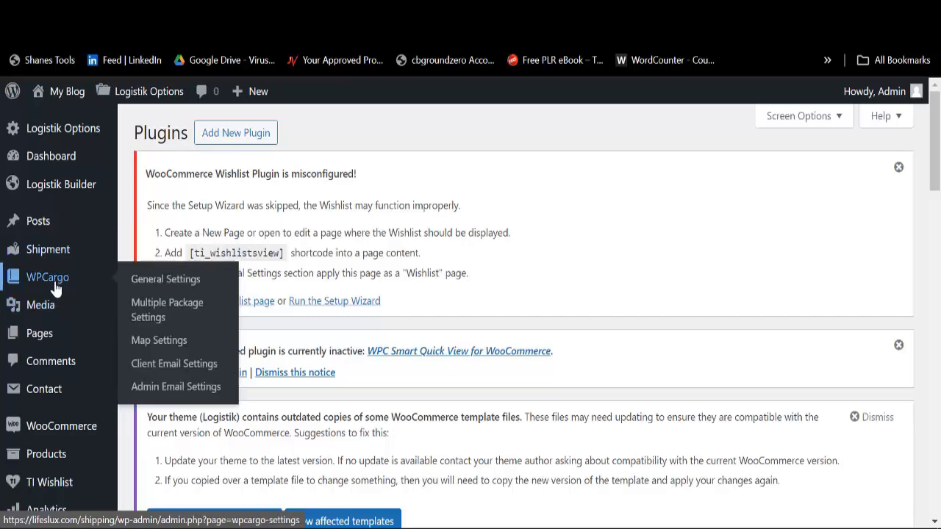
Step: Open WPCargo General Settings and scroll through the shipment types, modes and locations
left_click(184, 288)
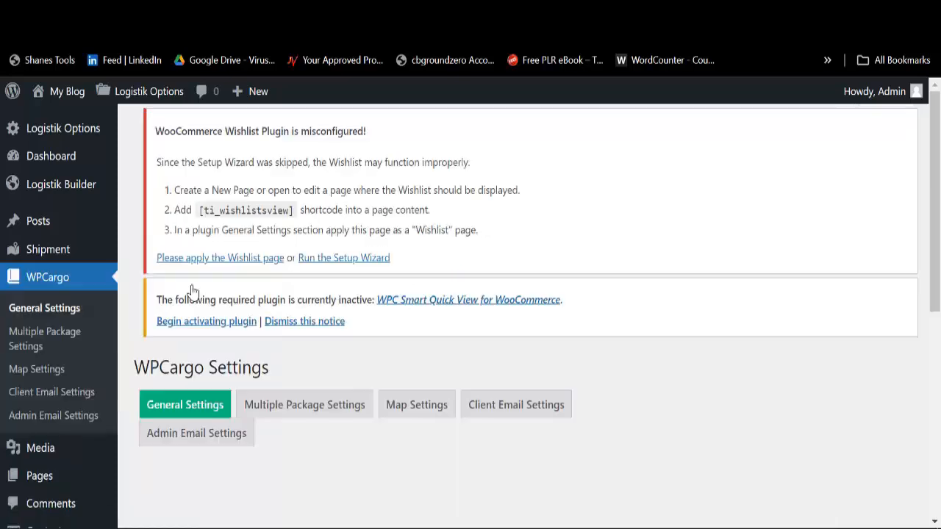
scroll(334, 304, "down", 3)
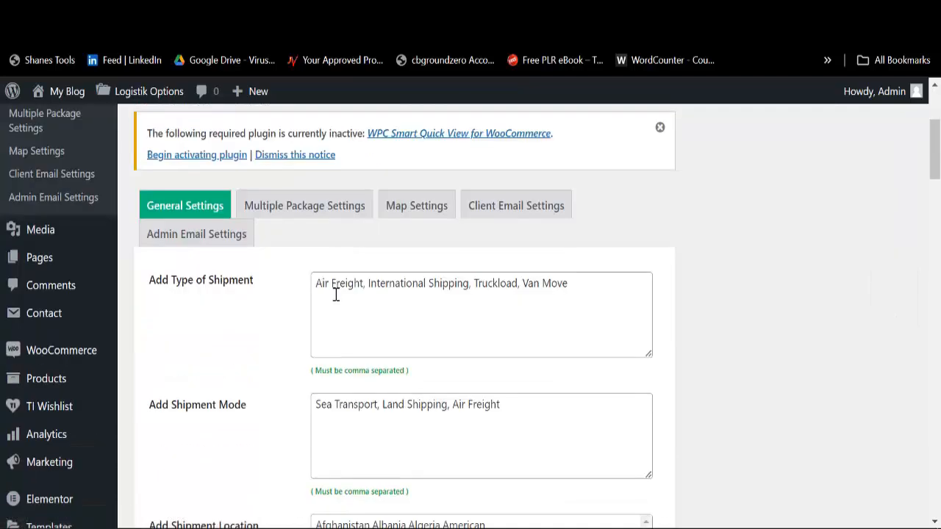
scroll(350, 300, "down", 3)
scroll(326, 271, "up", 3)
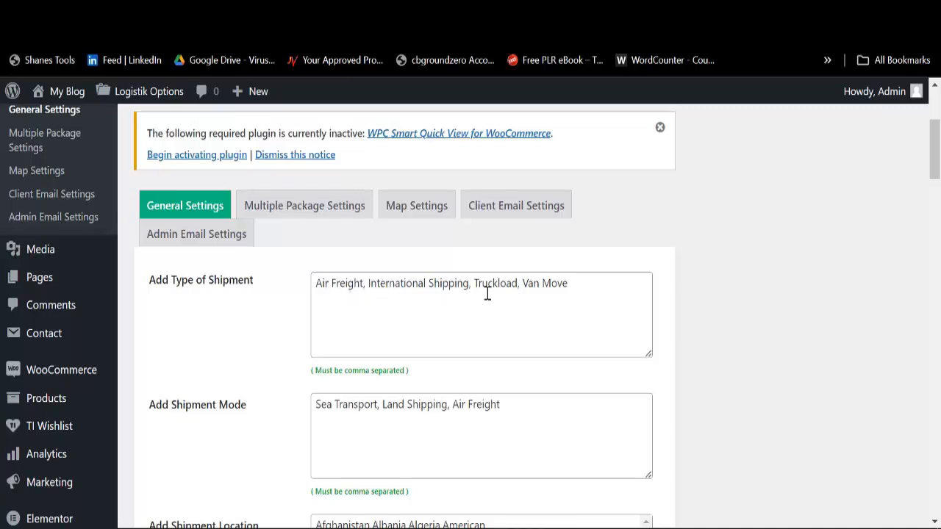
scroll(360, 327, "down", 3)
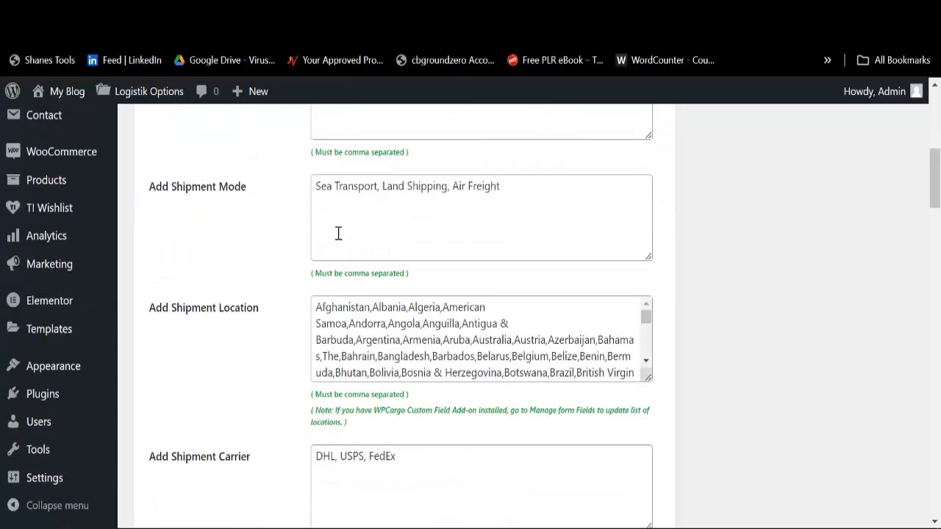
scroll(338, 232, "up", 3)
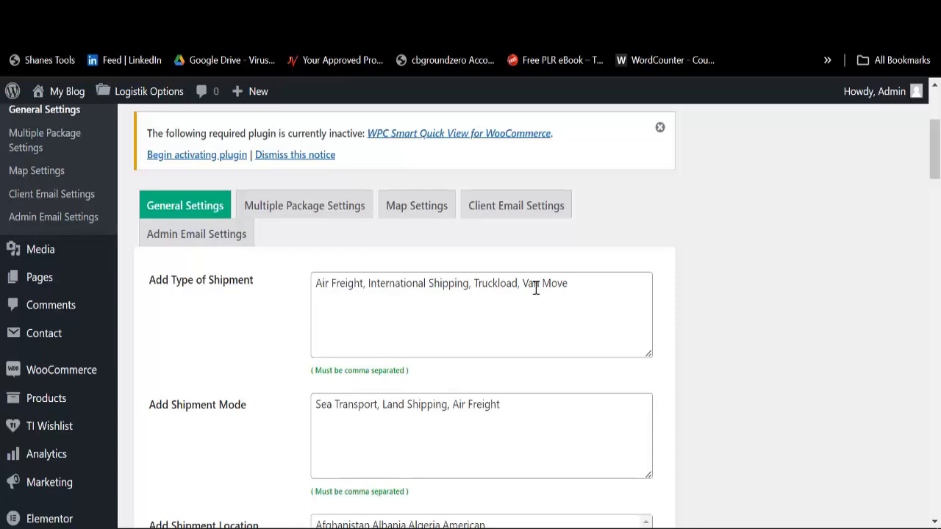
scroll(500, 300, "down", 2)
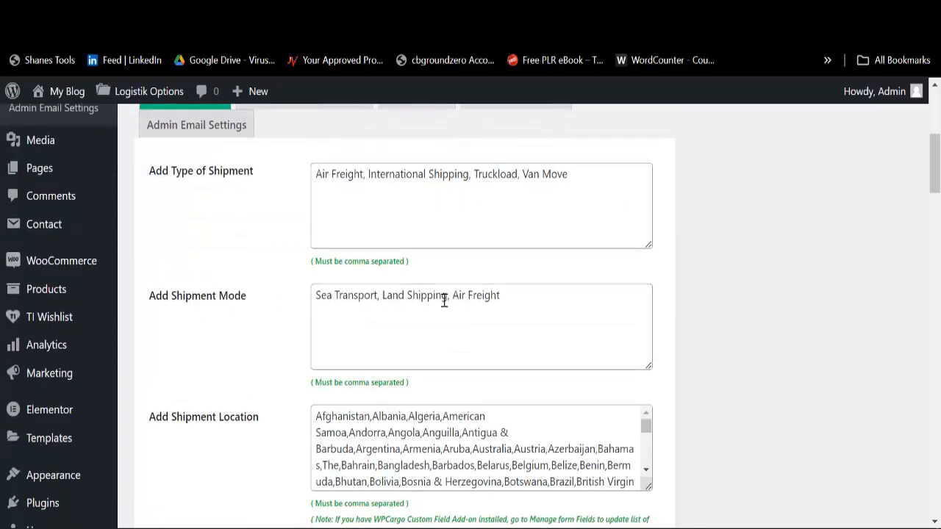
scroll(444, 301, "down", 3)
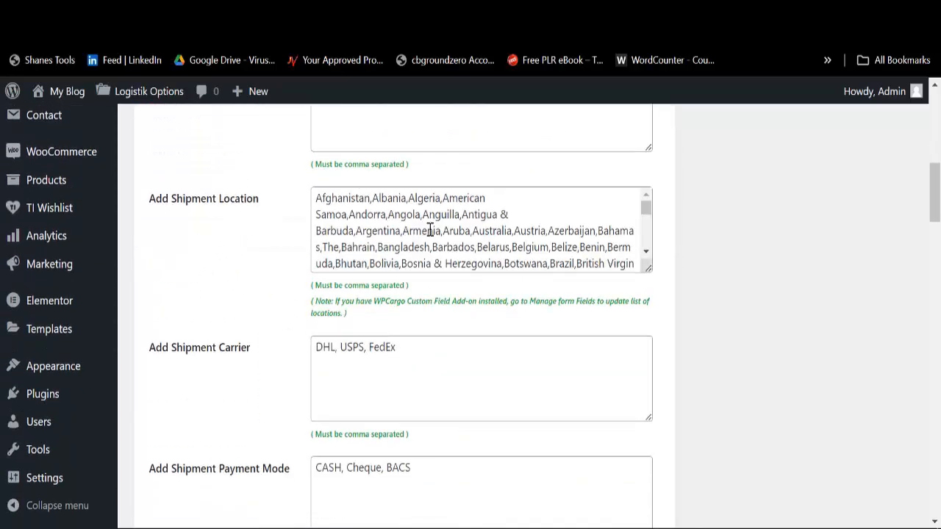
scroll(430, 230, "down", 2)
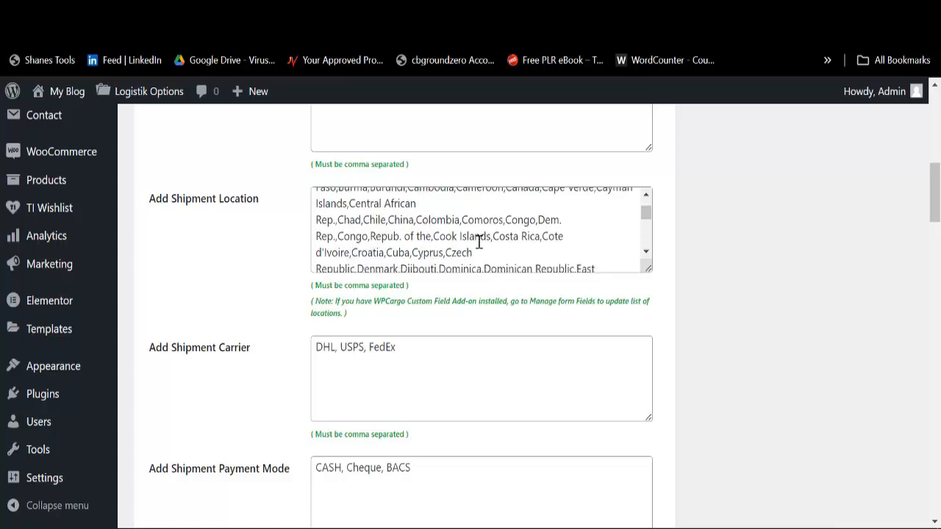
scroll(475, 243, "down", 4)
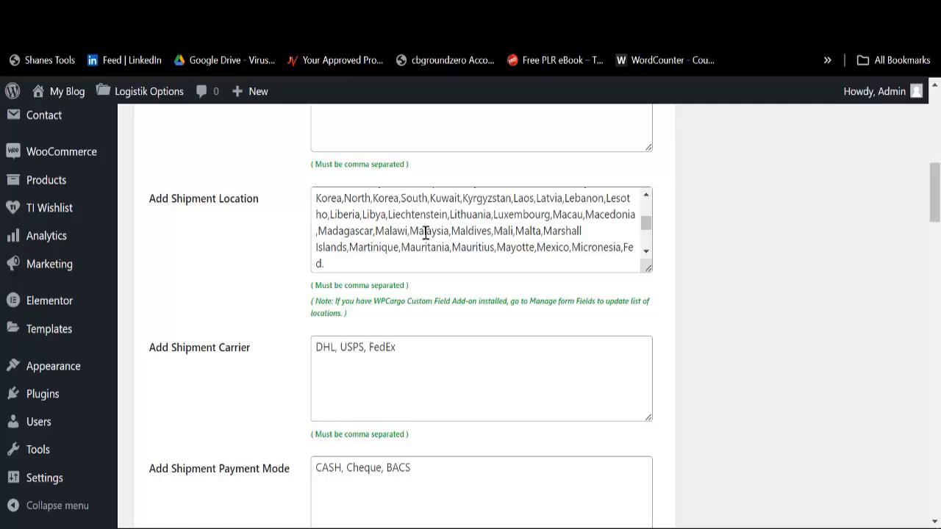
scroll(456, 234, "down", 4)
scroll(476, 239, "down", 3)
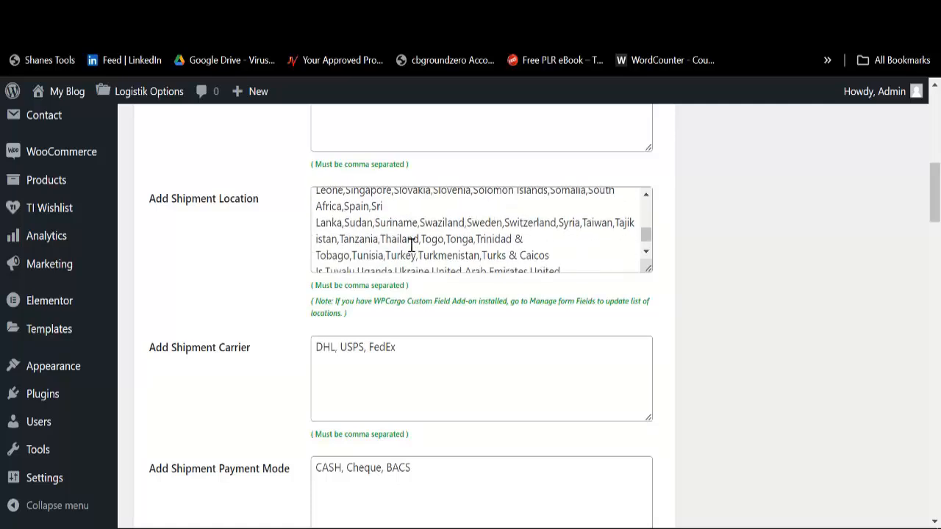
scroll(202, 343, "down", 3)
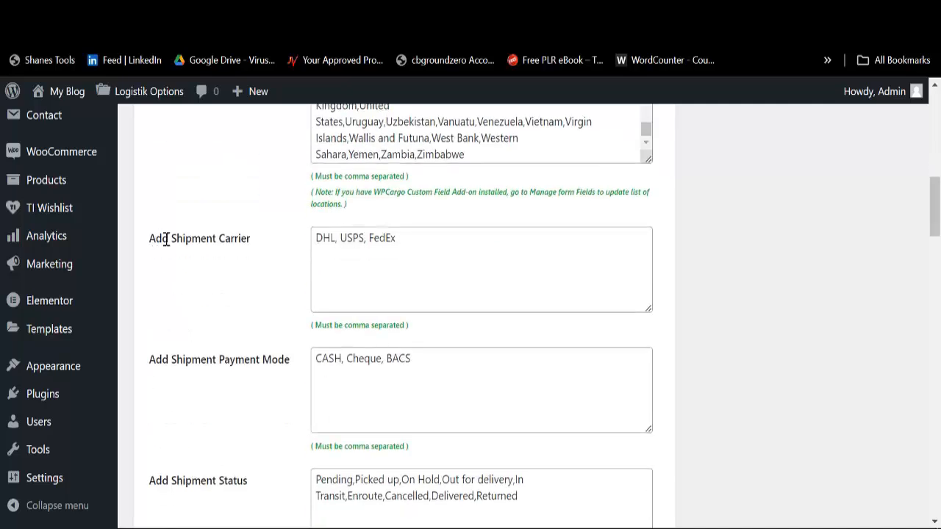
Step: Click into the shipment carrier box and review payment modes and statuses Pending through Returned
left_click(426, 240)
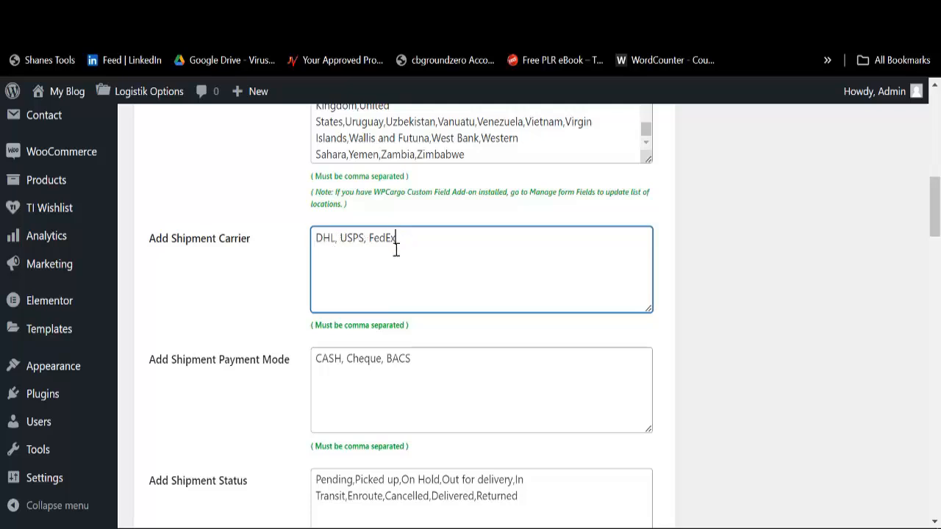
scroll(396, 250, "down", 2)
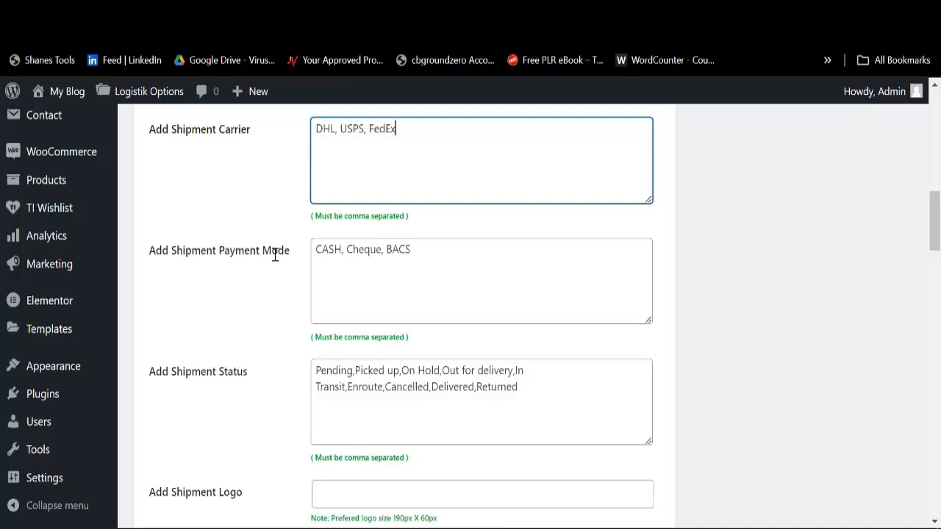
scroll(331, 245, "up", 2)
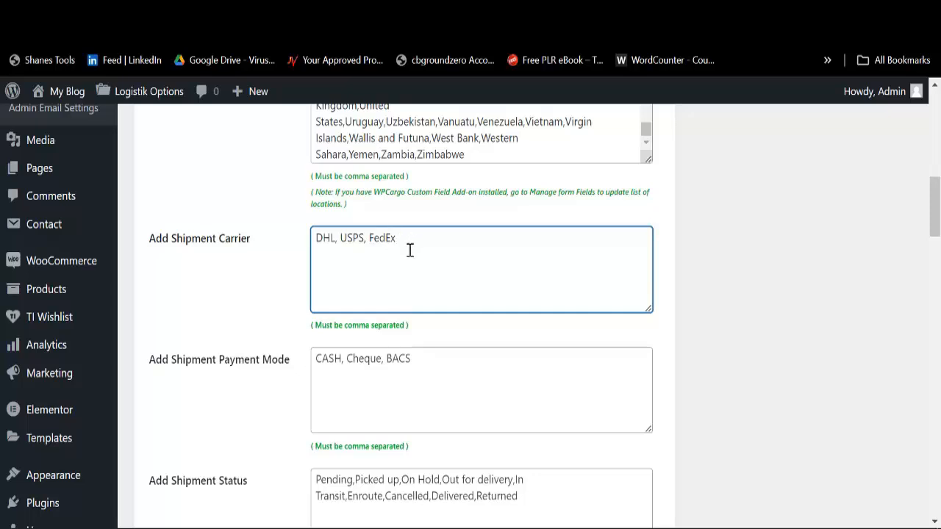
scroll(226, 329, "down", 2)
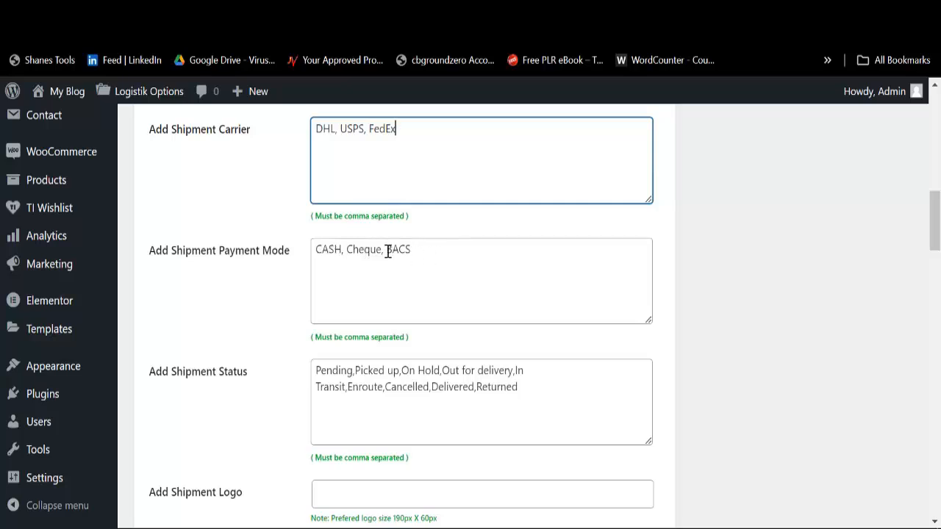
scroll(201, 247, "down", 3)
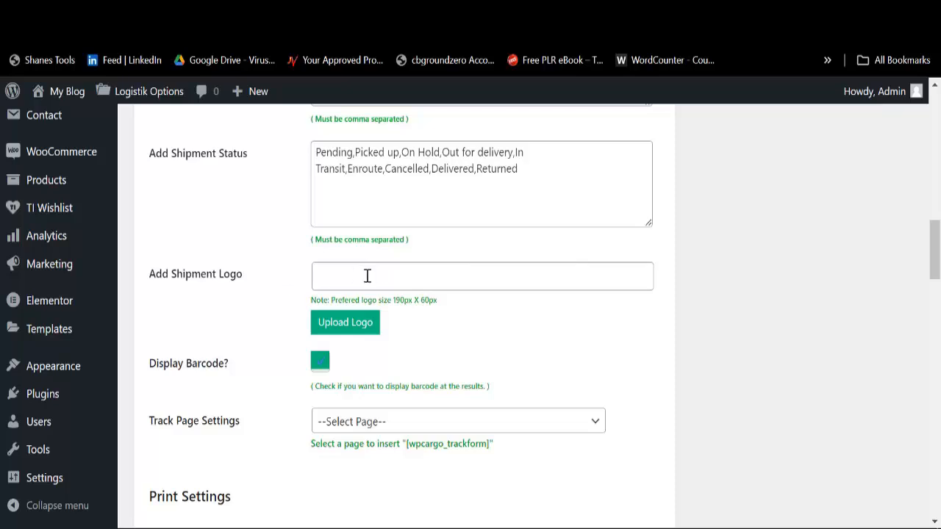
Step: Open the media library for the shipment logo and load more items
left_click(342, 323)
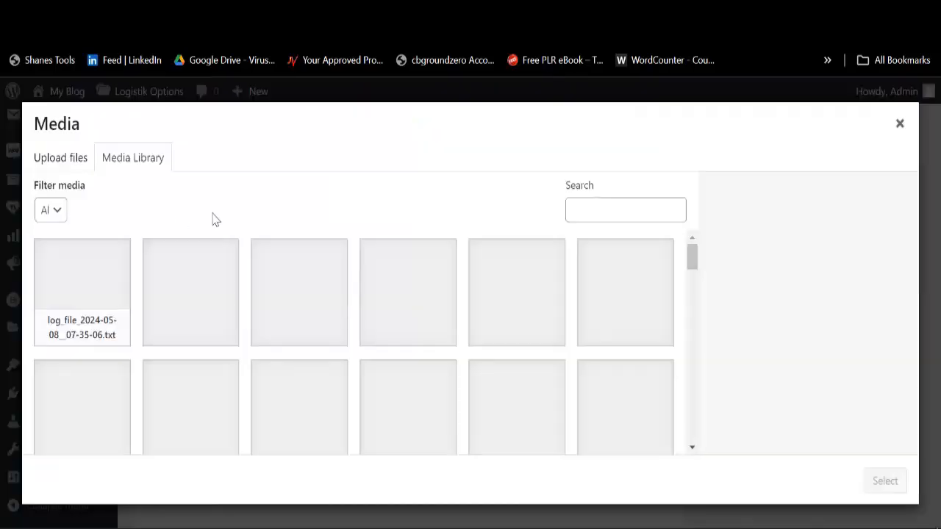
scroll(389, 305, "down", 2)
scroll(389, 309, "down", 8)
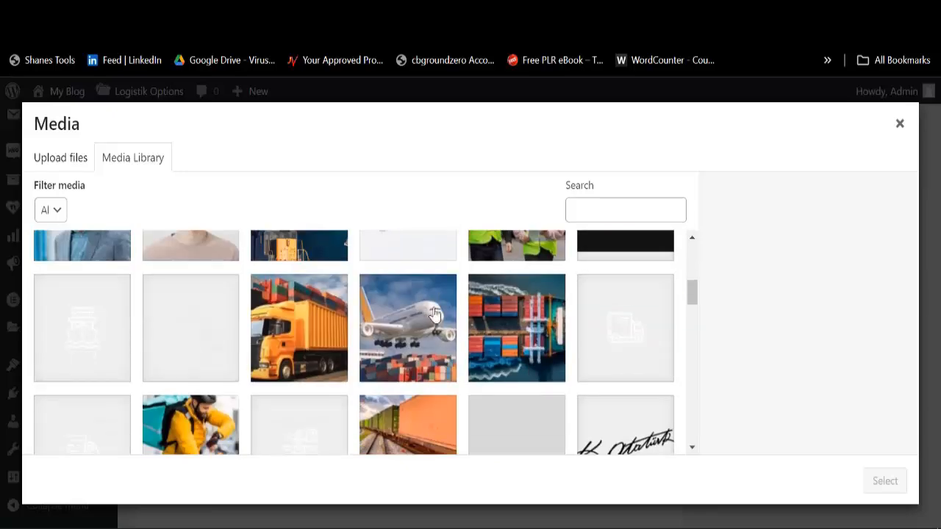
scroll(423, 322, "down", 6)
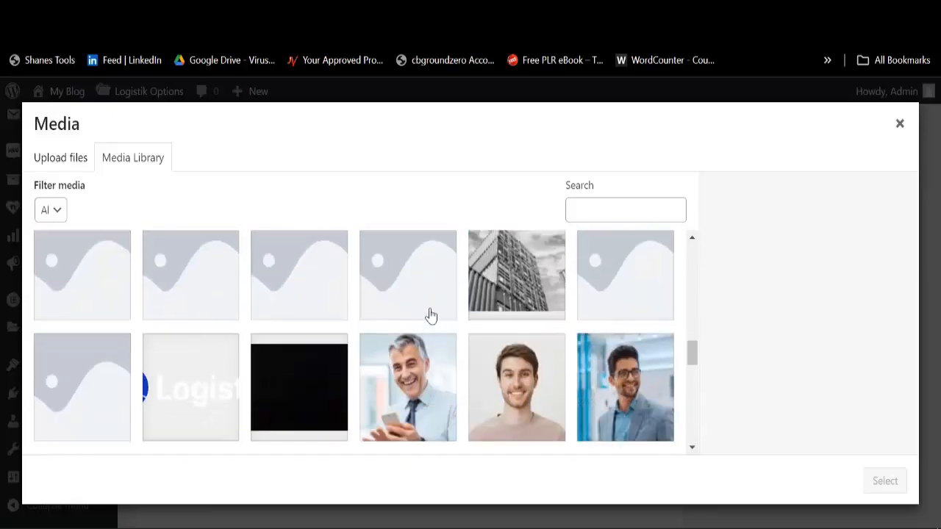
scroll(265, 316, "down", 6)
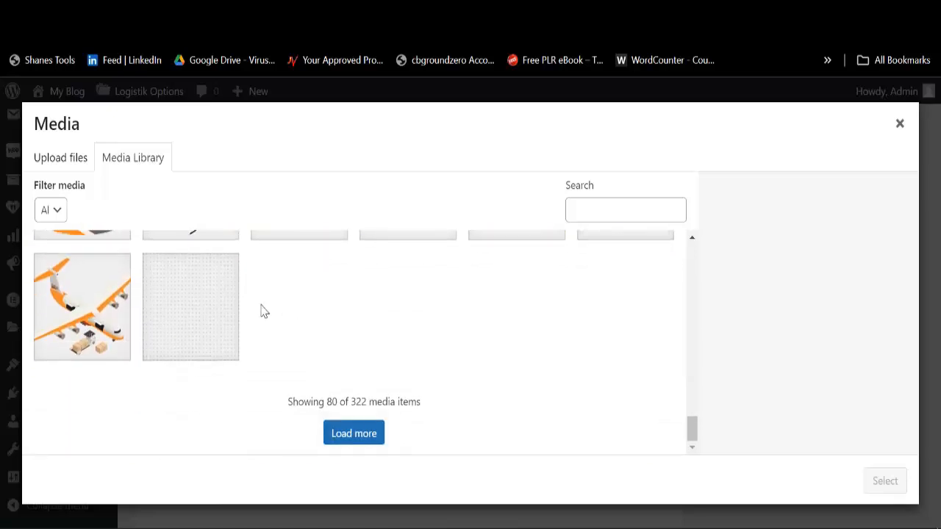
left_click(352, 441)
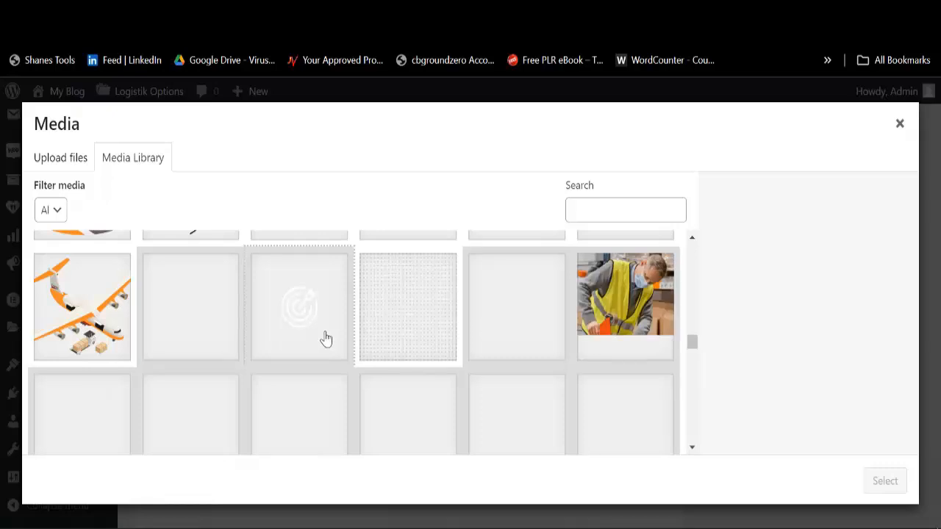
Step: Select logo-white.svg as the shipment logo
scroll(355, 335, "up", 3)
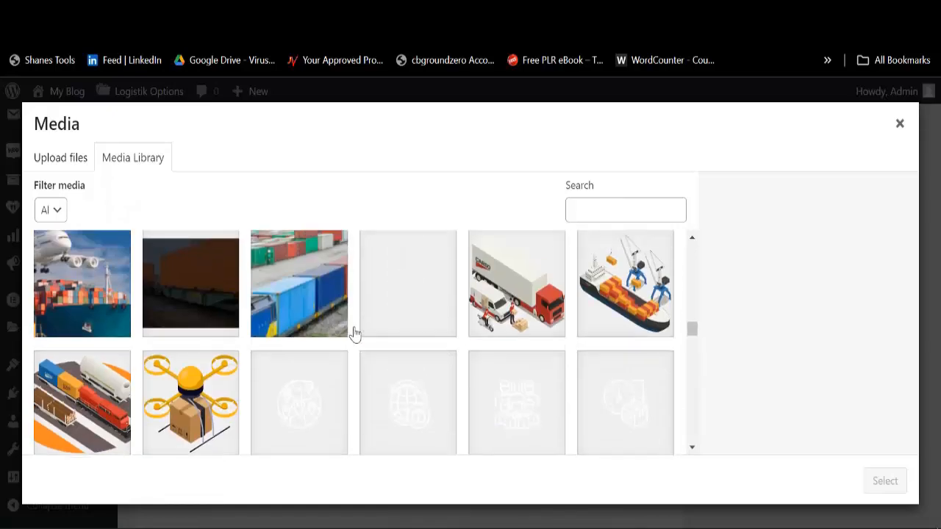
scroll(355, 335, "down", 8)
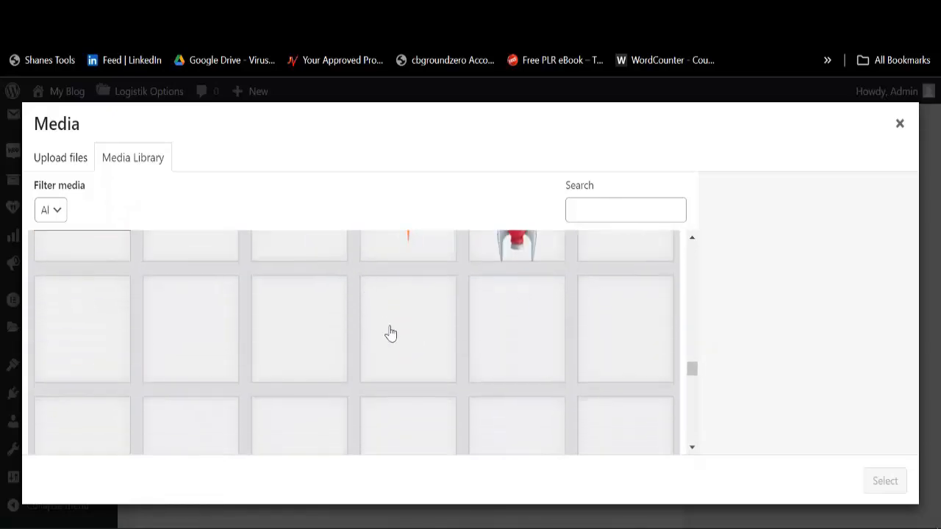
scroll(403, 333, "down", 1)
scroll(434, 332, "up", 4)
scroll(528, 345, "down", 2)
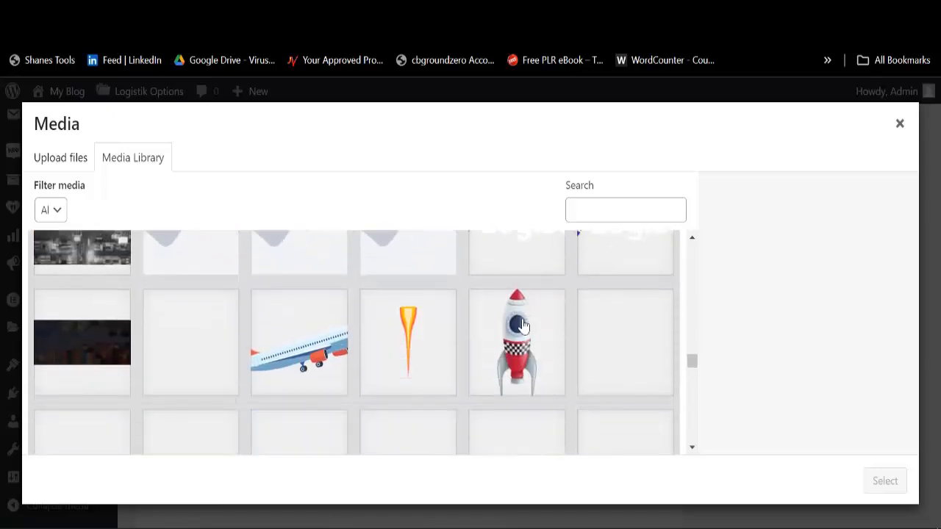
scroll(522, 309, "up", 3)
left_click(610, 350)
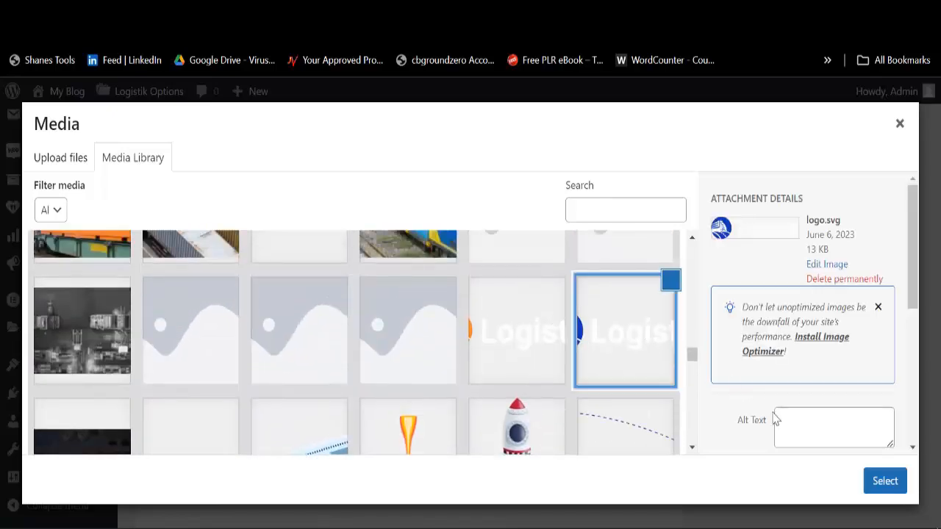
left_click(531, 365)
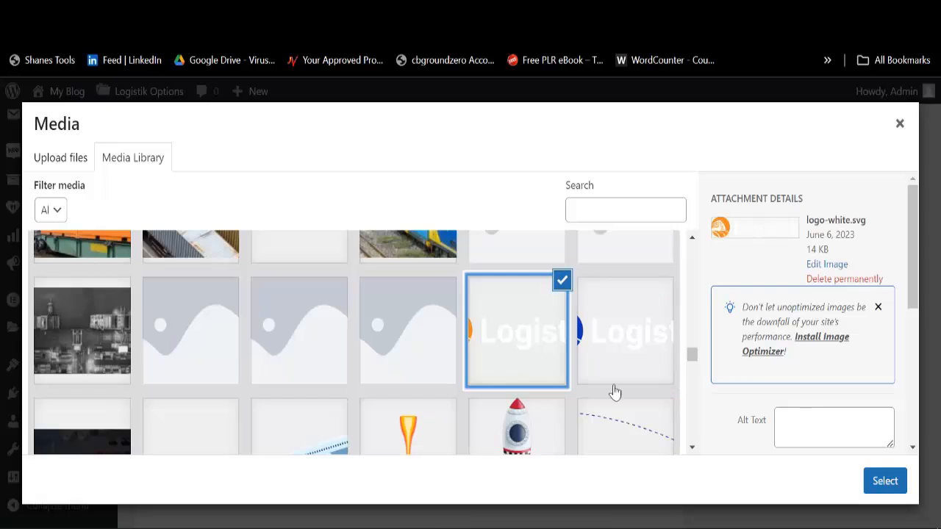
left_click(885, 481)
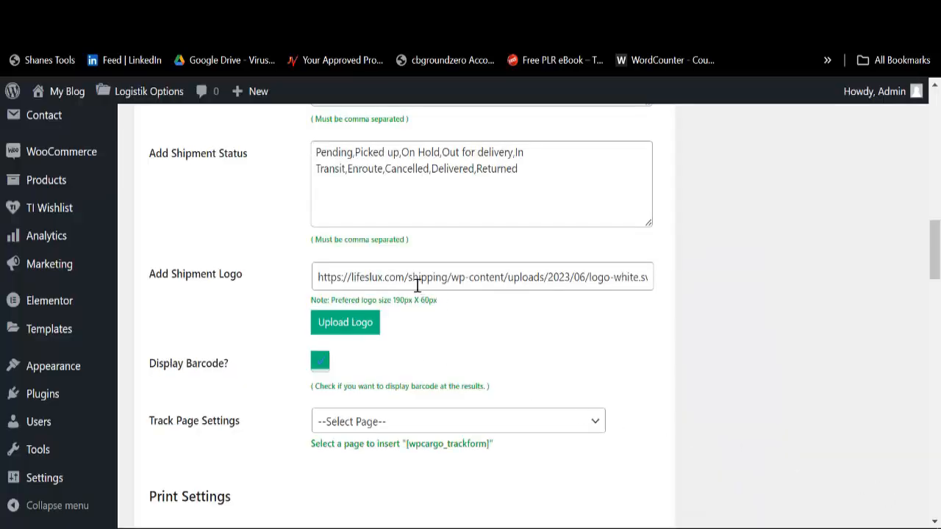
Step: Set the Track Page Settings page to Track
scroll(309, 356, "down", 2)
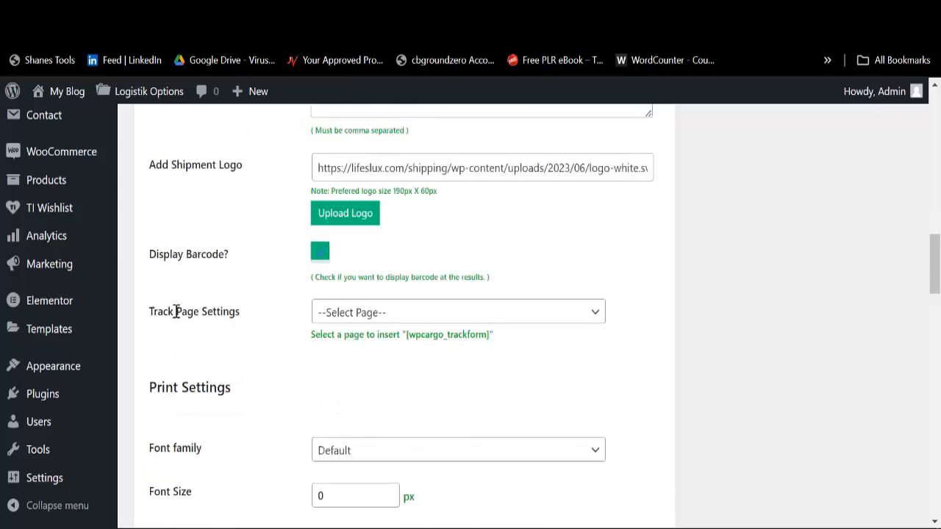
left_click(383, 316)
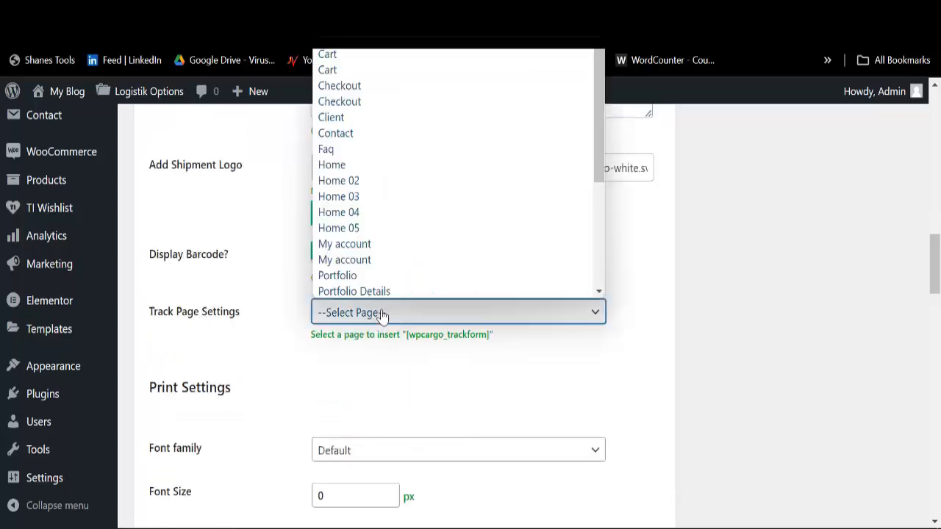
scroll(380, 231, "down", 4)
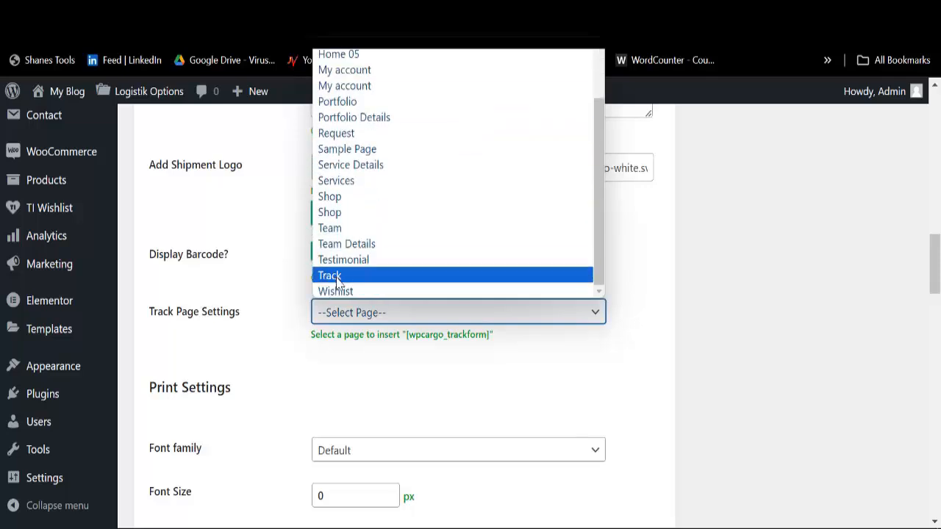
left_click(337, 278)
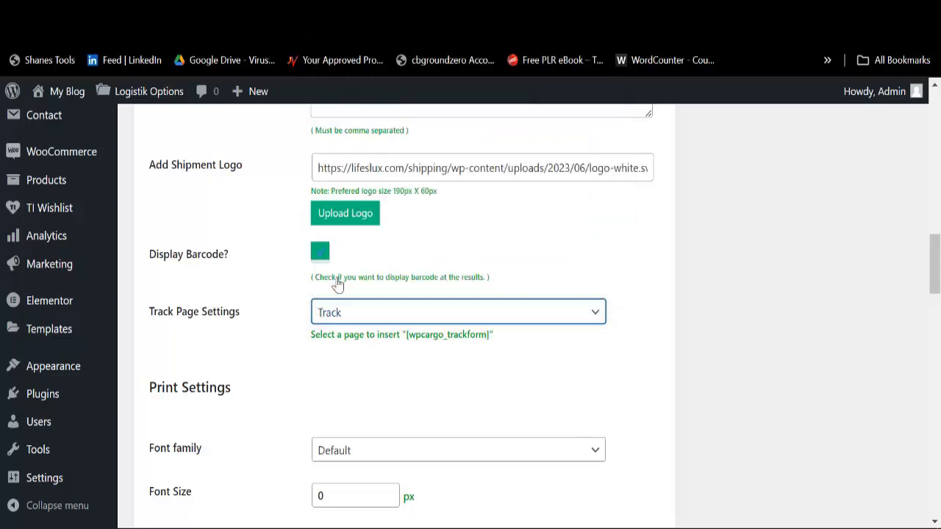
Step: Choose 'Montserrat', sans-serif as the print font family and enter the Font Size field
scroll(316, 367, "down", 2)
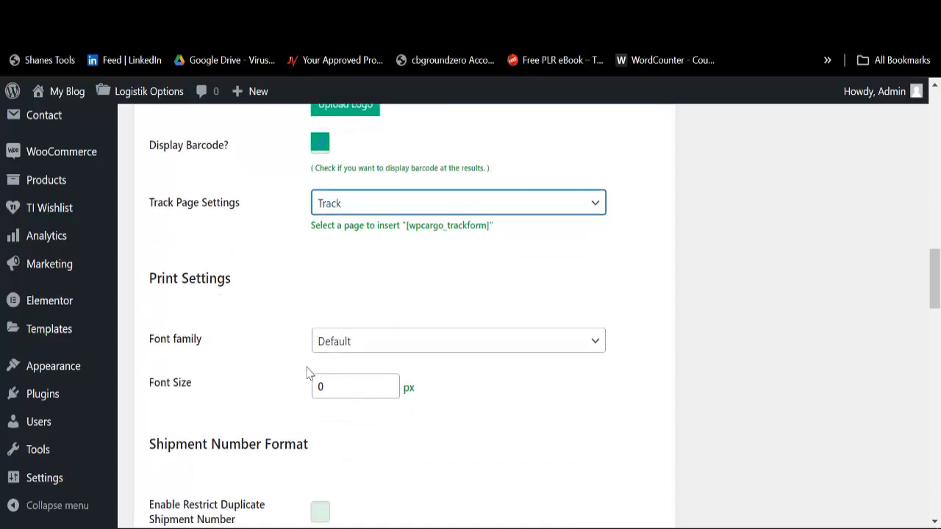
left_click(368, 346)
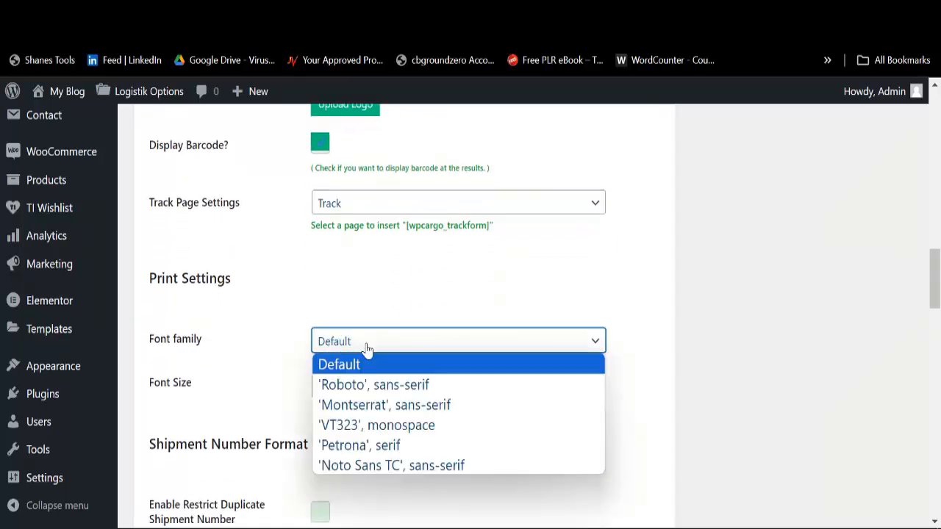
left_click(376, 412)
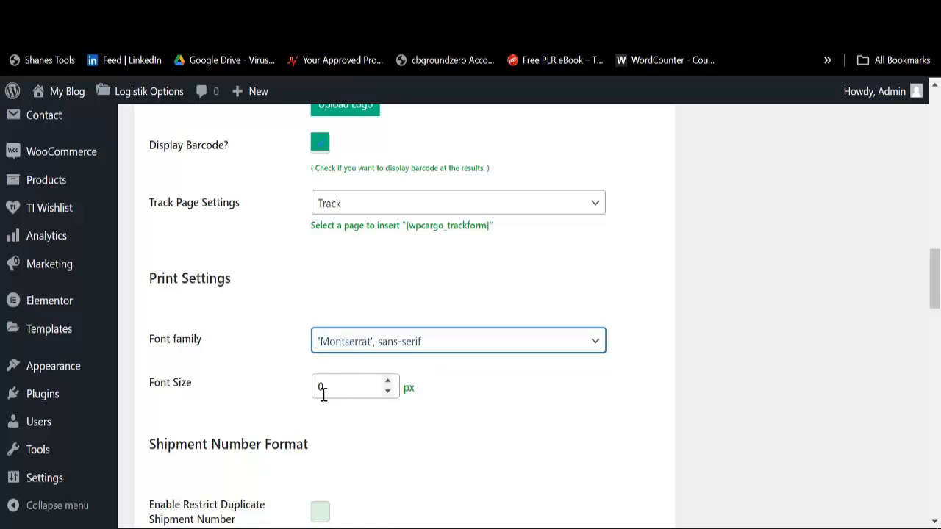
left_click(344, 392)
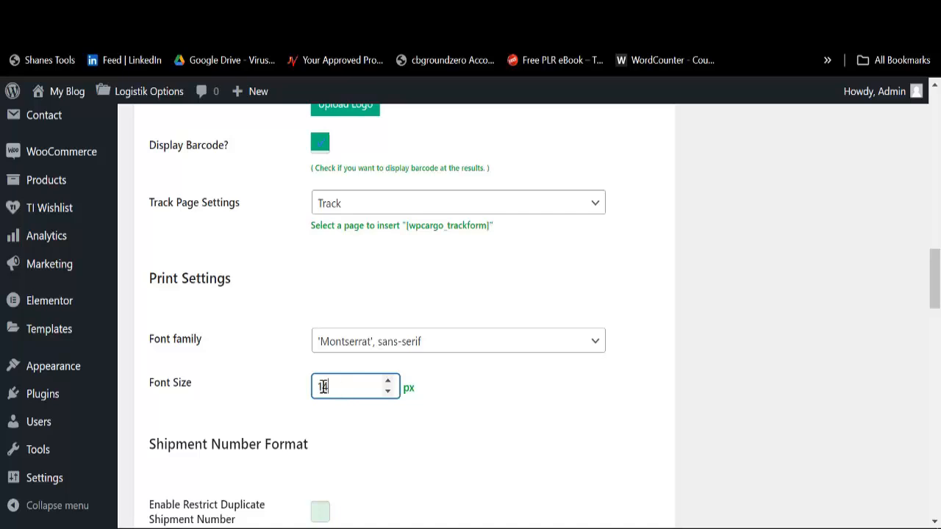
scroll(324, 386, "down", 5)
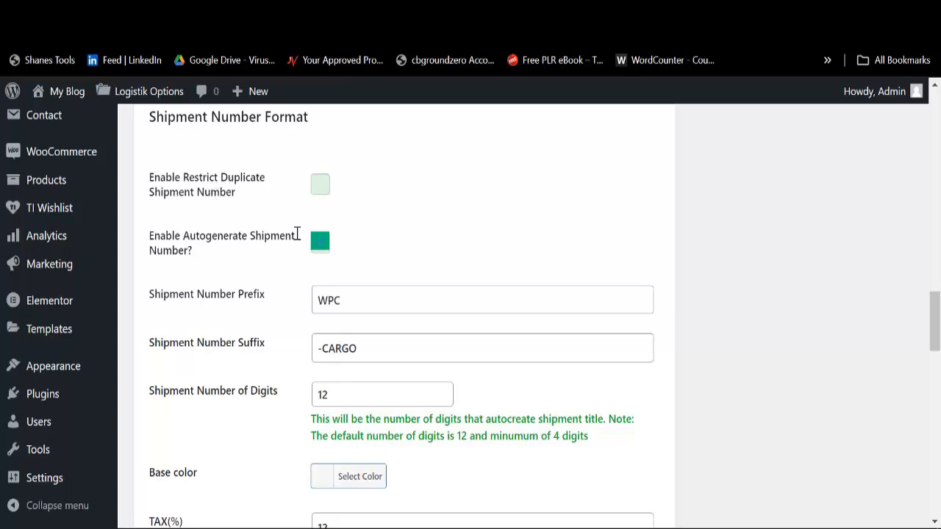
Step: Replace the shipment number prefix WPC with LGK and the suffix -CARGO with TRK
left_click(369, 308)
double_click(370, 307)
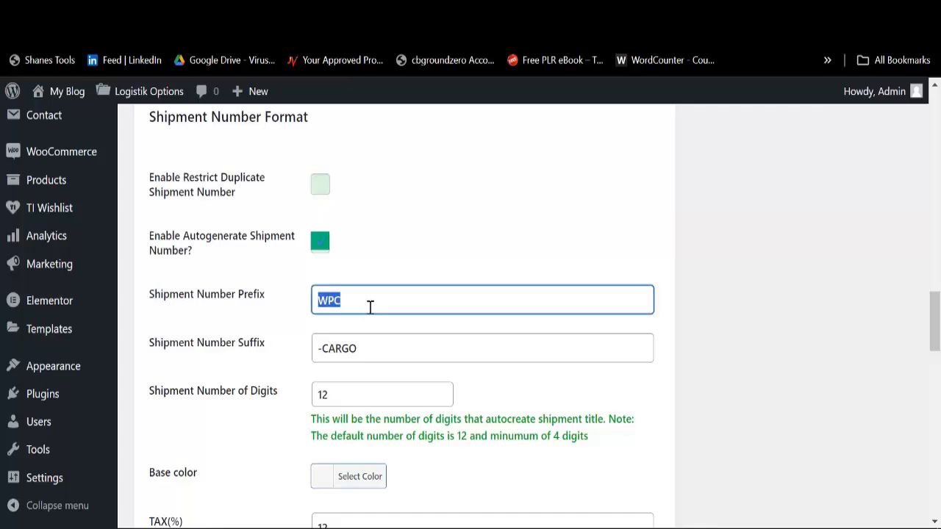
key("BackSpace")
type("LGK")
left_click(369, 339)
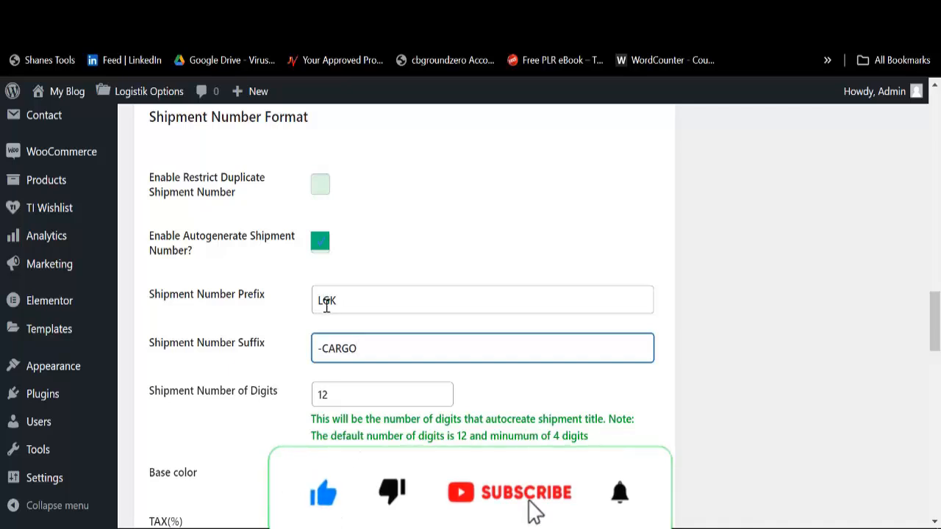
key("ctrl+a")
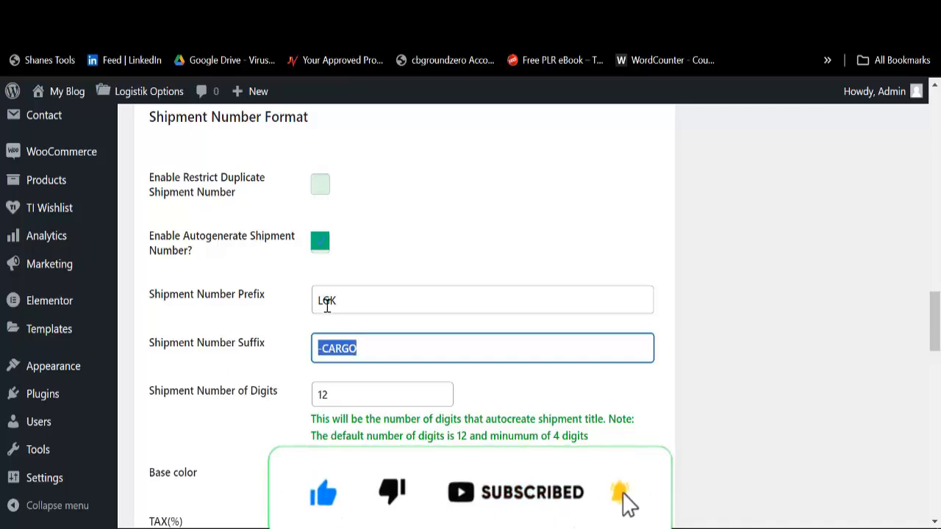
key("BackSpace")
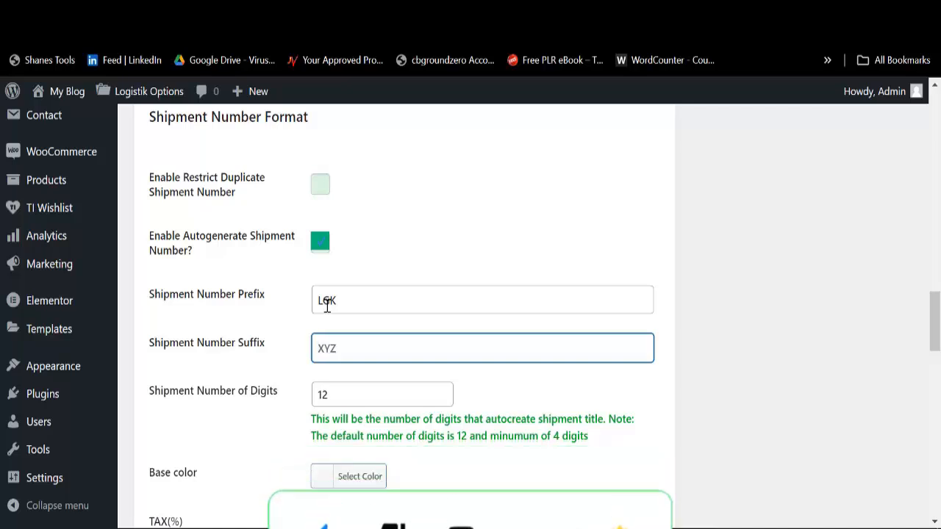
type("TRK")
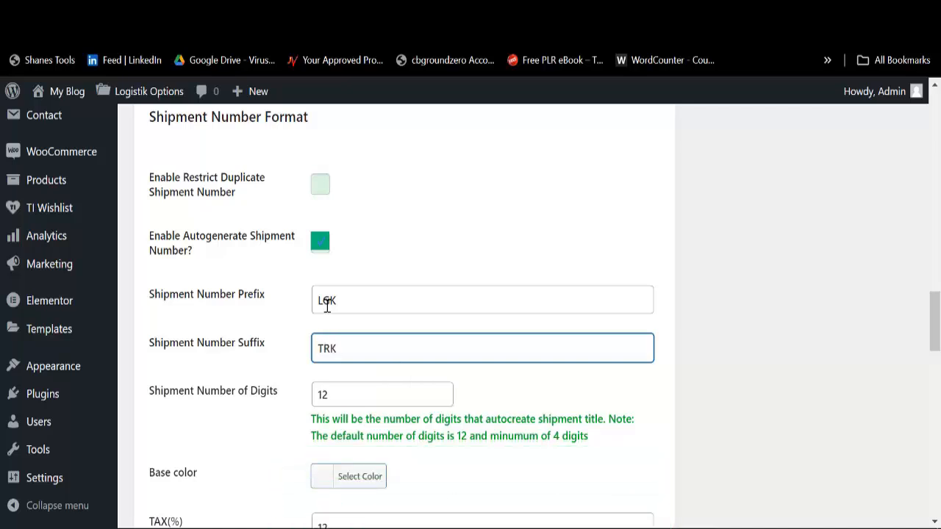
Step: Change the shipment number digits from 12 to 5 and save the settings
left_click(331, 395)
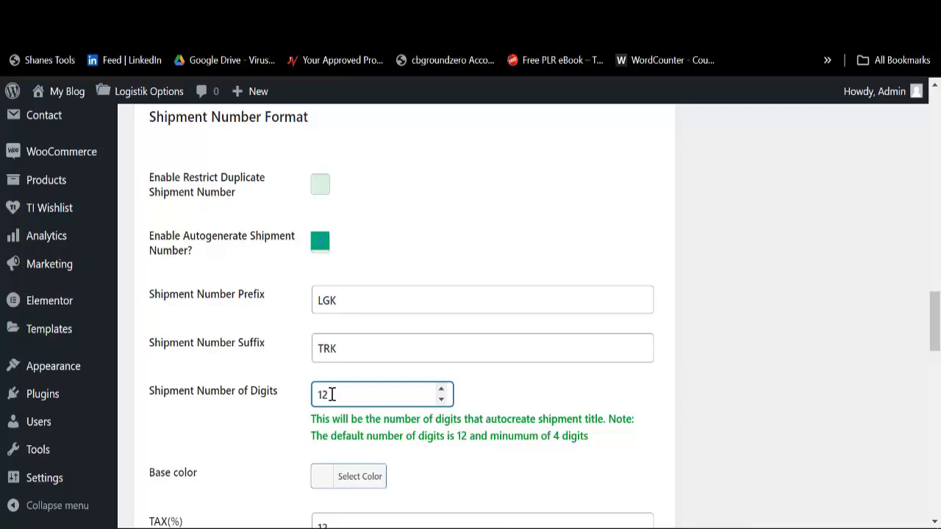
key("BackSpace")
key("BackSpace")
type("5")
scroll(327, 397, "down", 3)
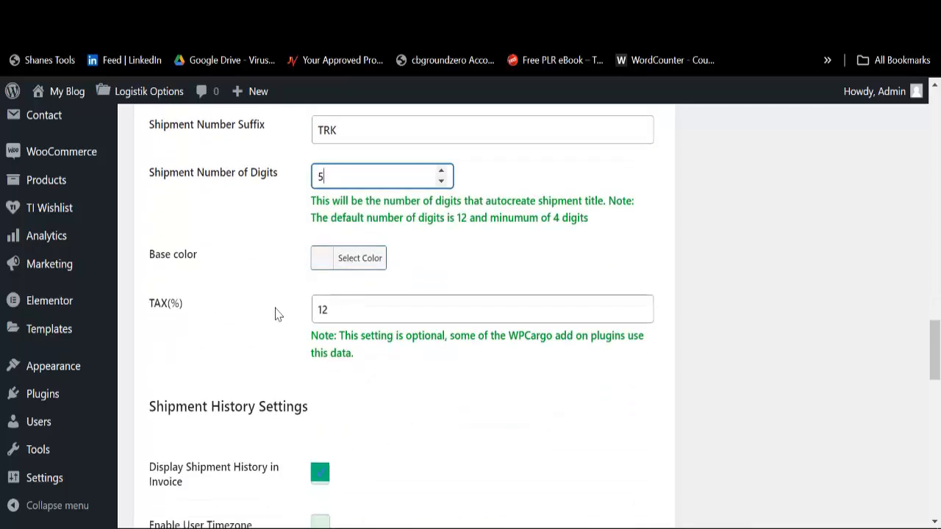
scroll(278, 315, "down", 8)
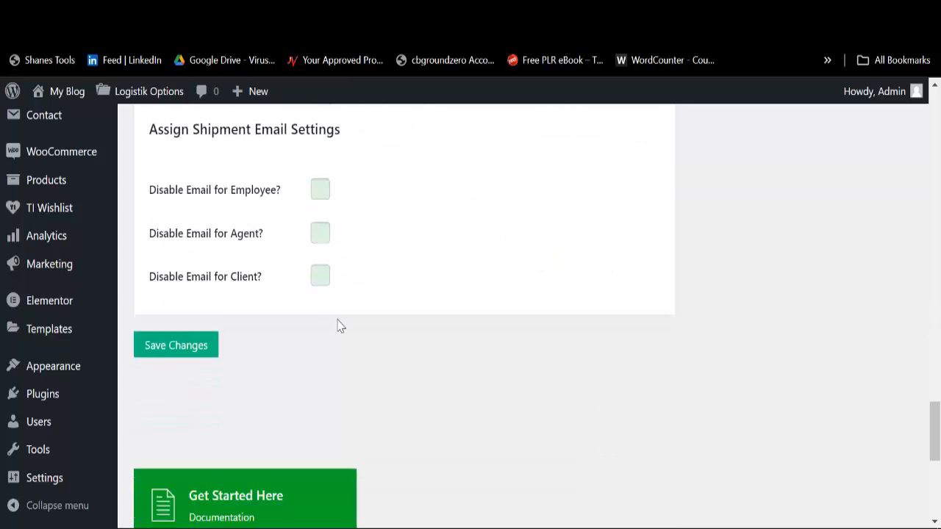
scroll(294, 323, "down", 2)
scroll(184, 353, "up", 2)
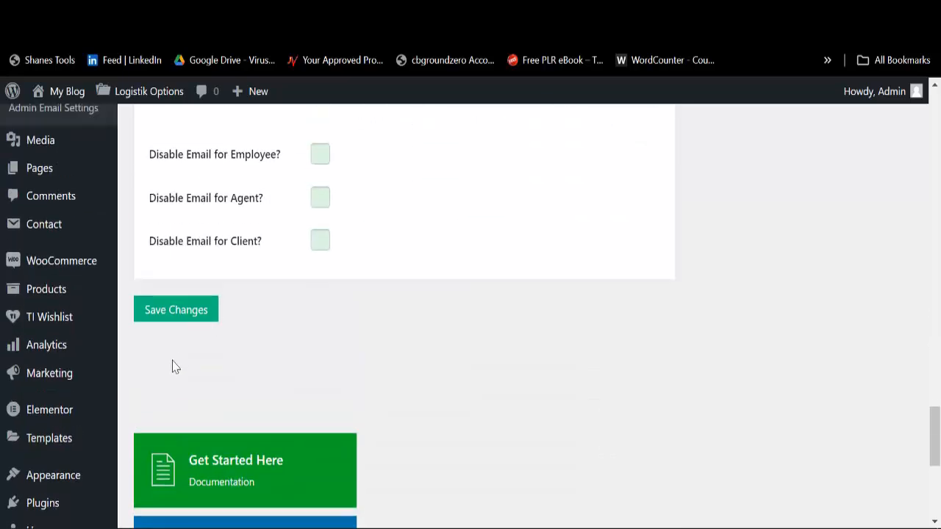
left_click(158, 316)
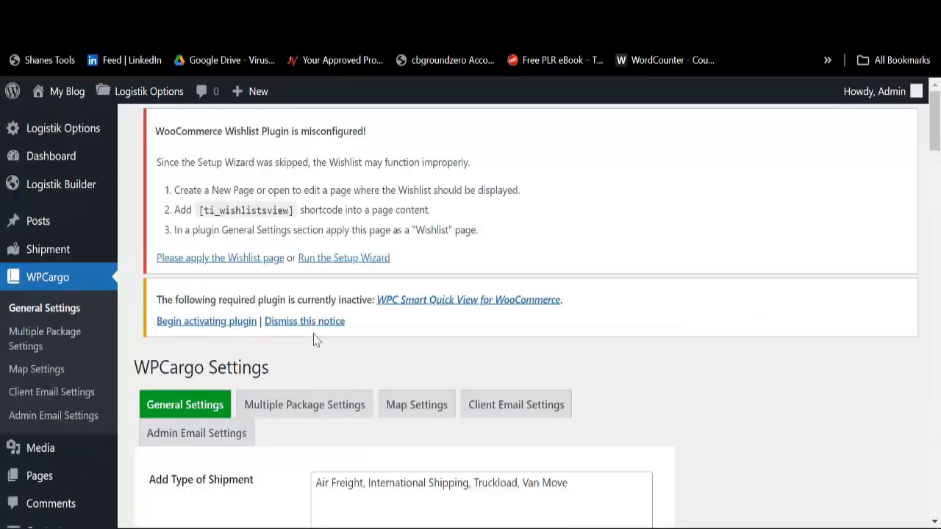
scroll(315, 340, "down", 3)
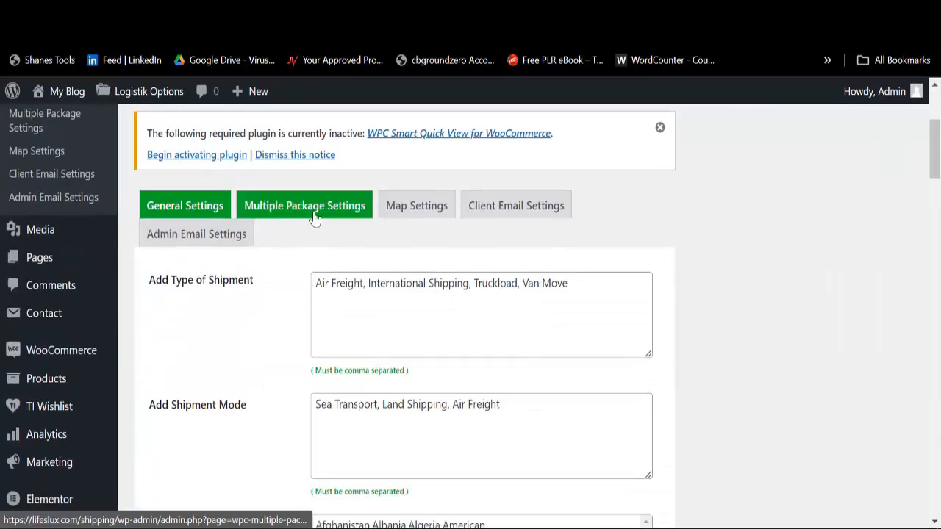
left_click(315, 214)
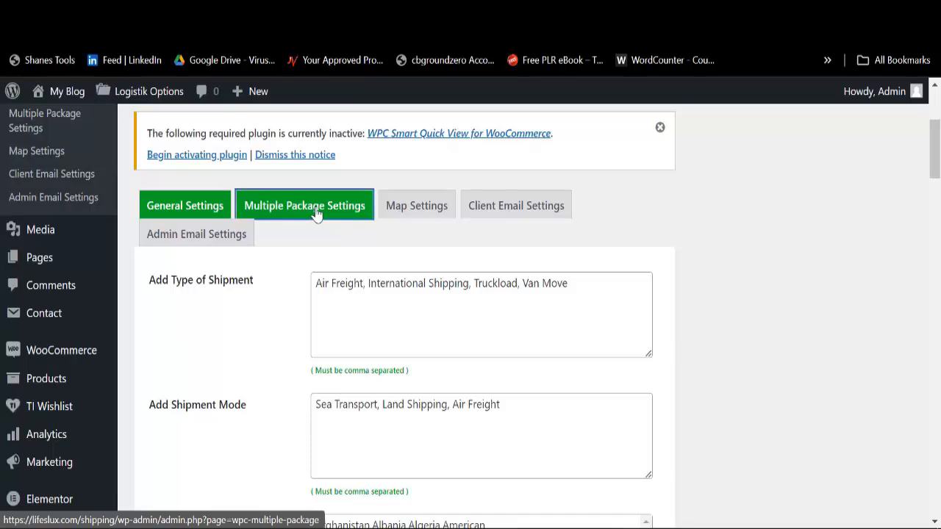
scroll(316, 279, "down", 10)
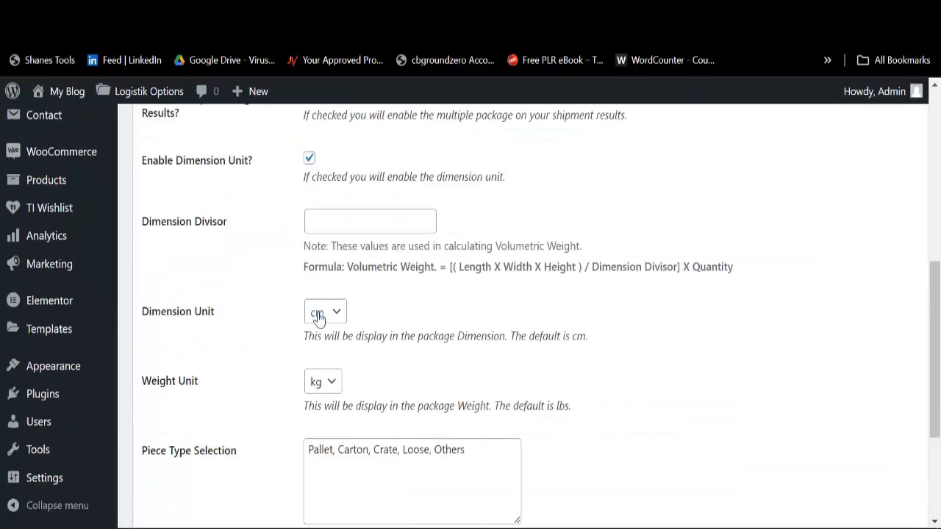
scroll(357, 318, "up", 5)
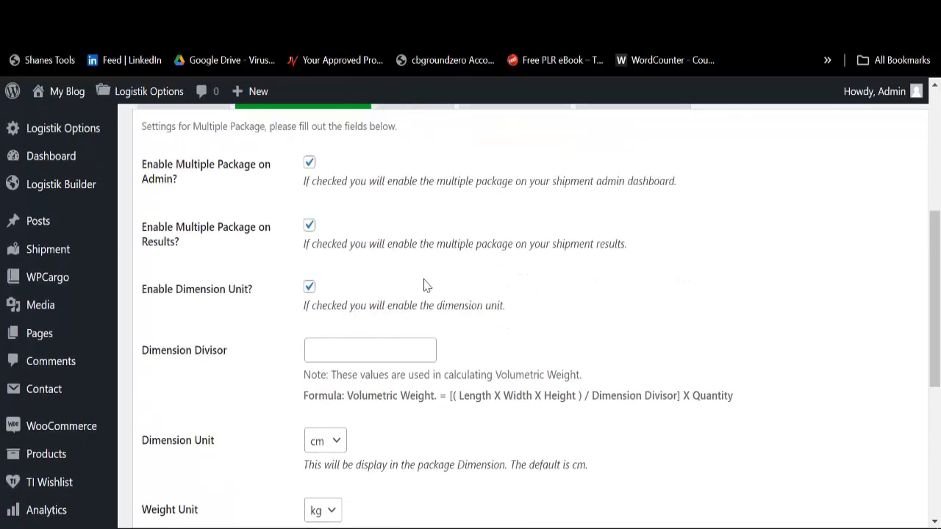
scroll(391, 366, "down", 3)
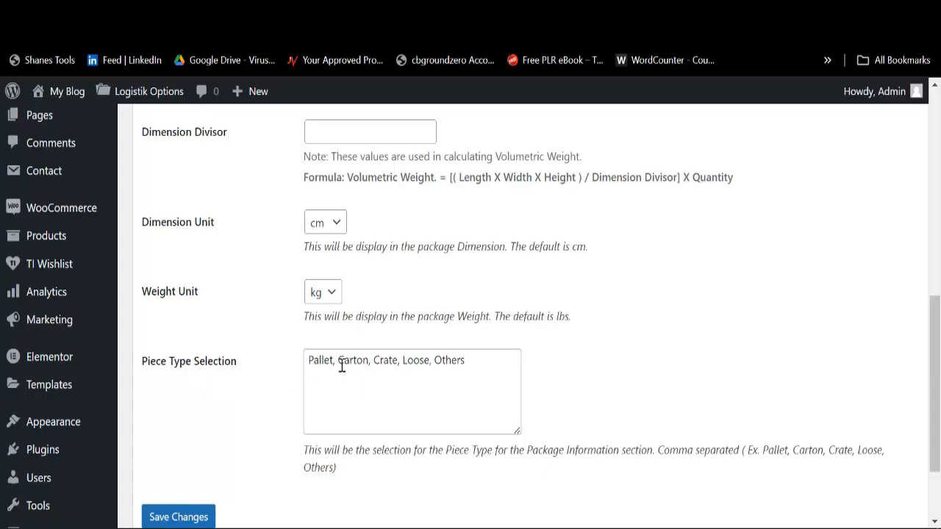
scroll(455, 359, "up", 7)
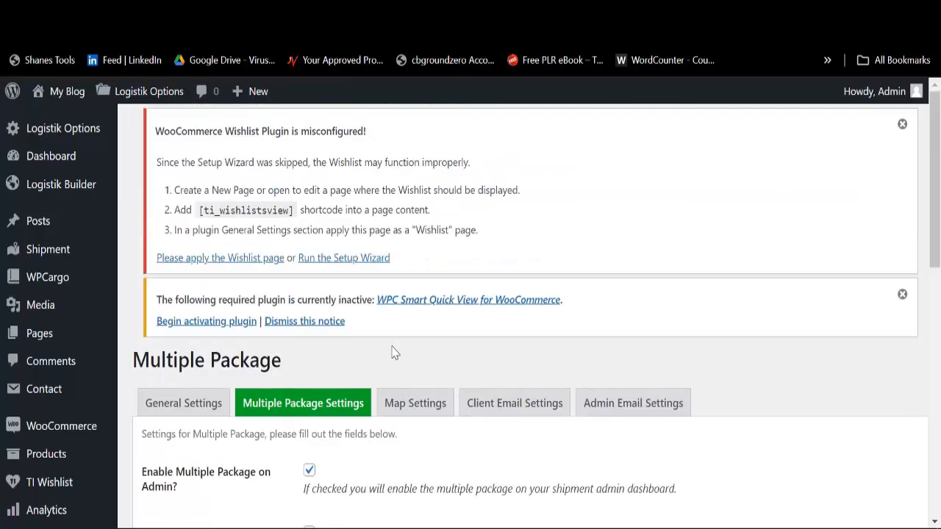
Step: In Map Settings, set Map Type to Satellite and Zoom Level to World
left_click(416, 405)
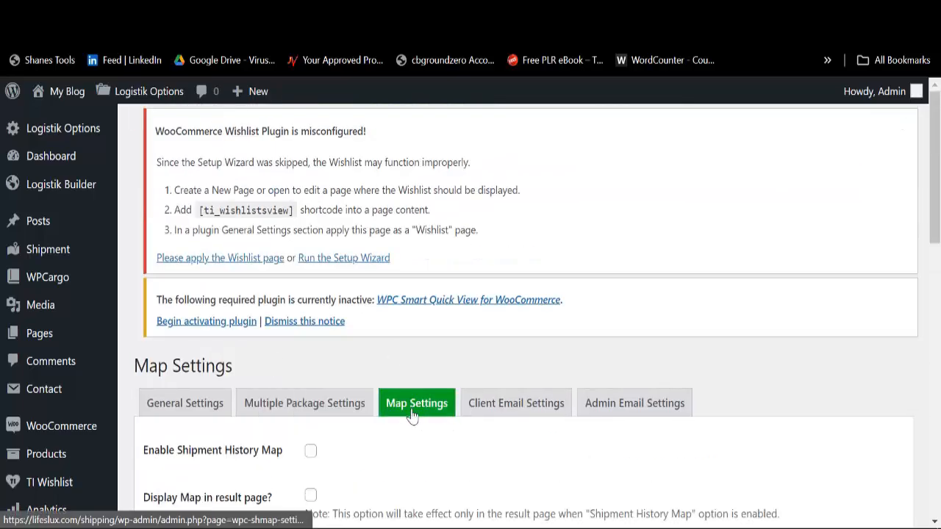
scroll(409, 386, "down", 3)
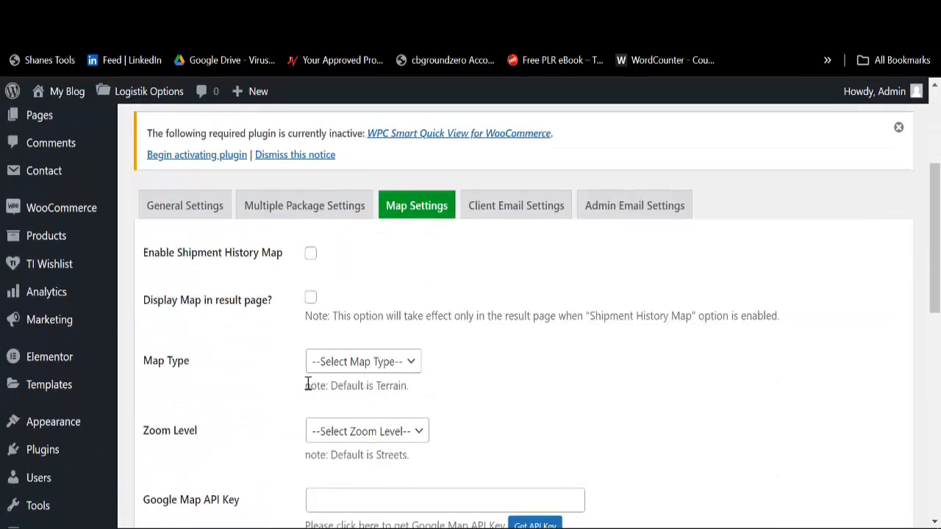
scroll(348, 361, "down", 3)
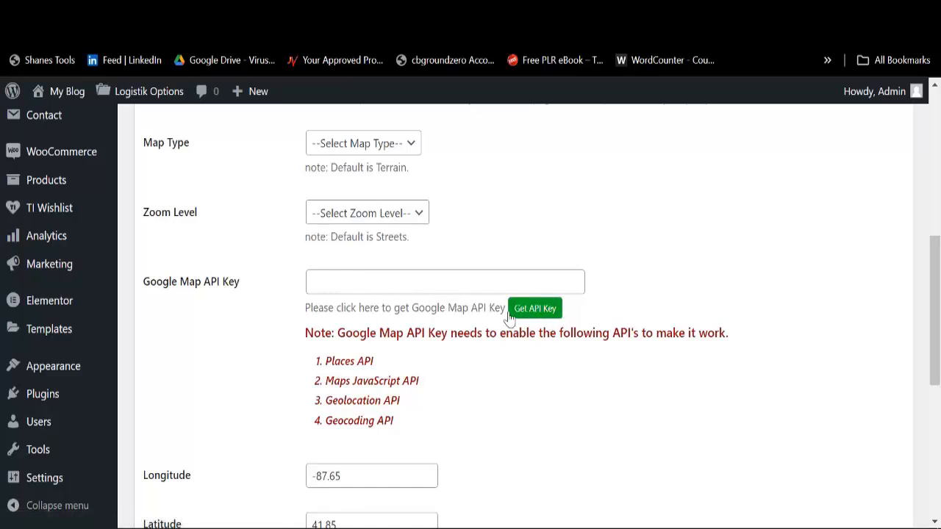
scroll(375, 327, "up", 2)
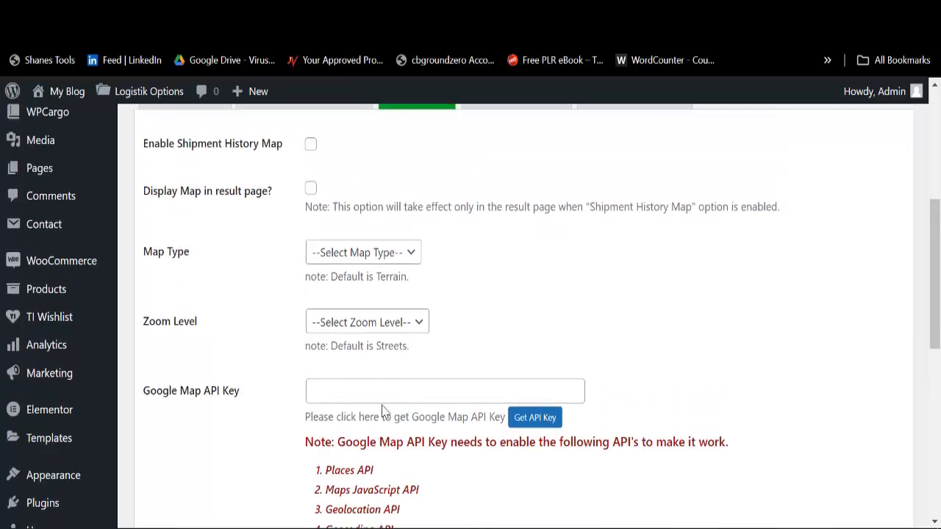
left_click(388, 256)
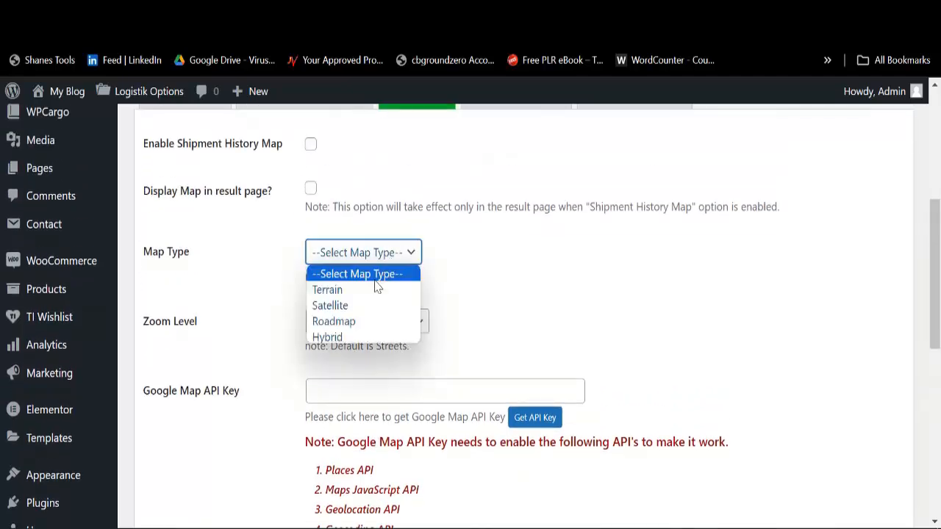
left_click(351, 310)
left_click(364, 328)
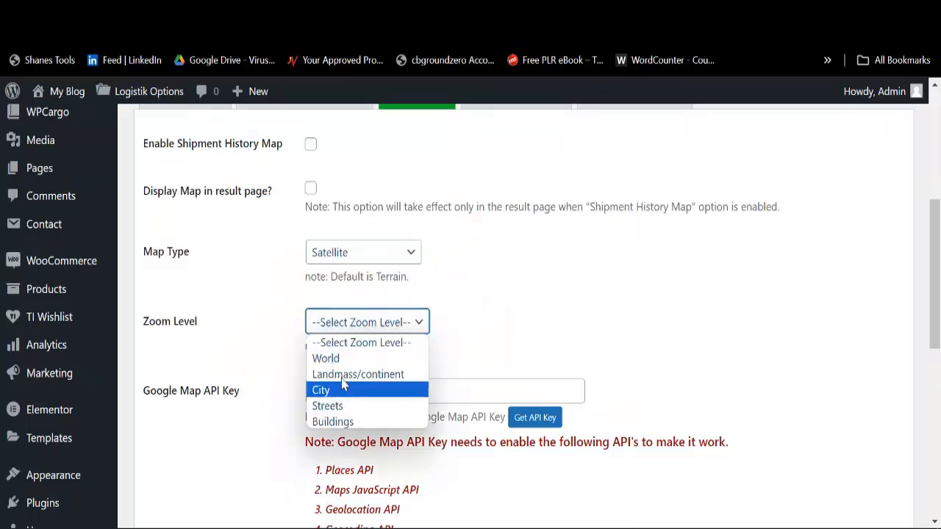
left_click(343, 359)
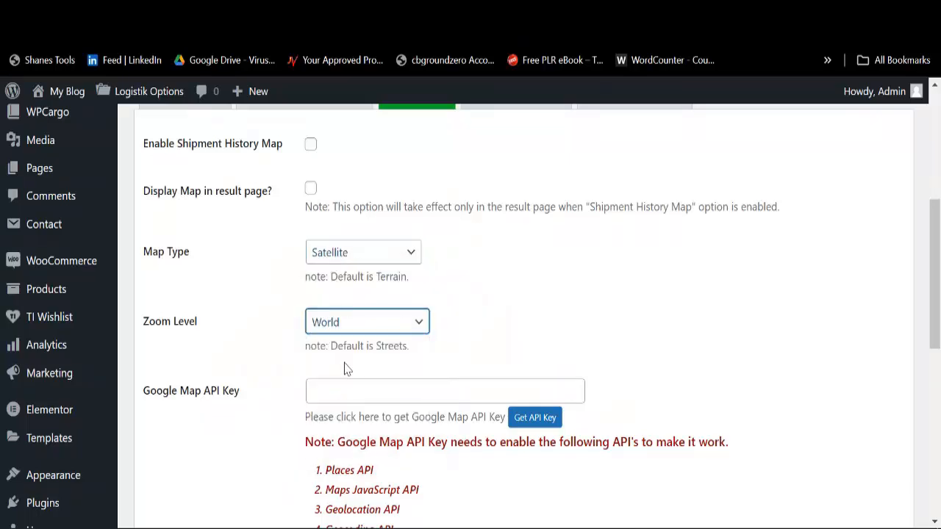
Step: Turn on the result-page map, leaving the shipment history map off
scroll(343, 339, "up", 3)
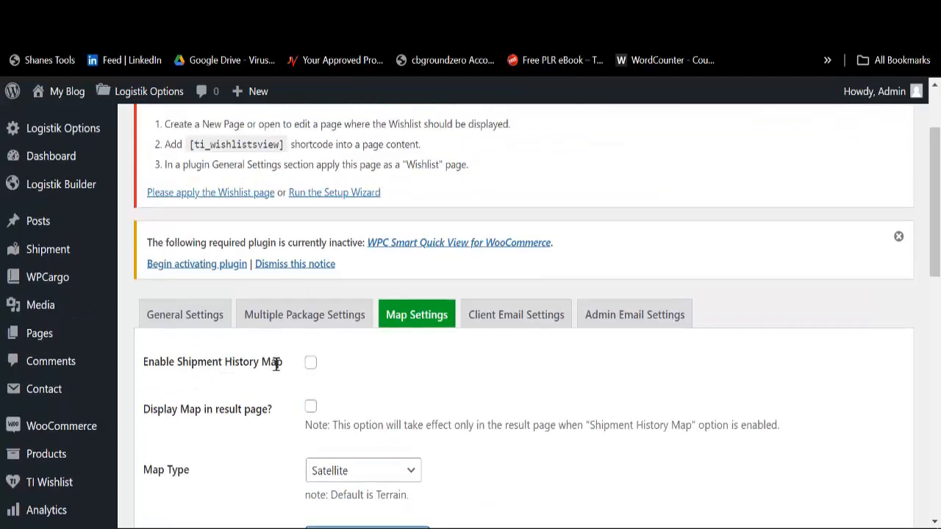
left_click(310, 362)
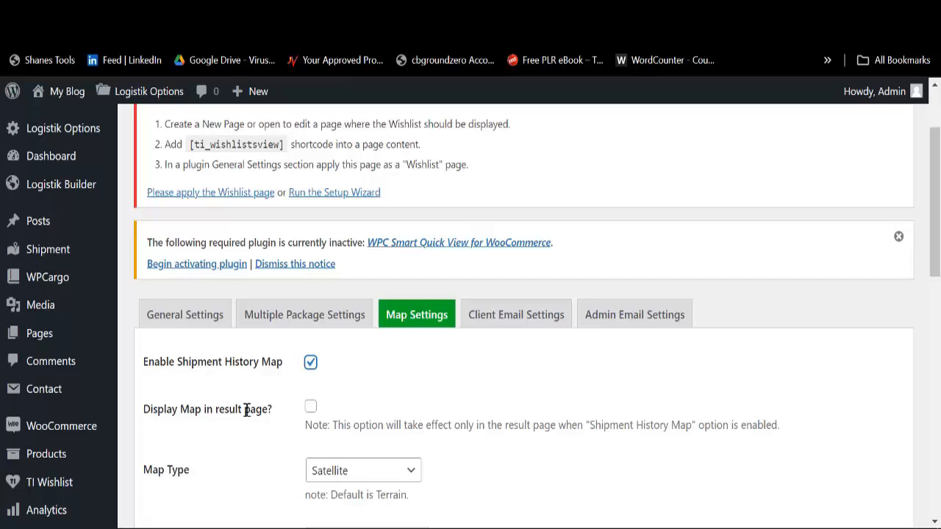
left_click(310, 410)
left_click(310, 363)
scroll(346, 393, "down", 5)
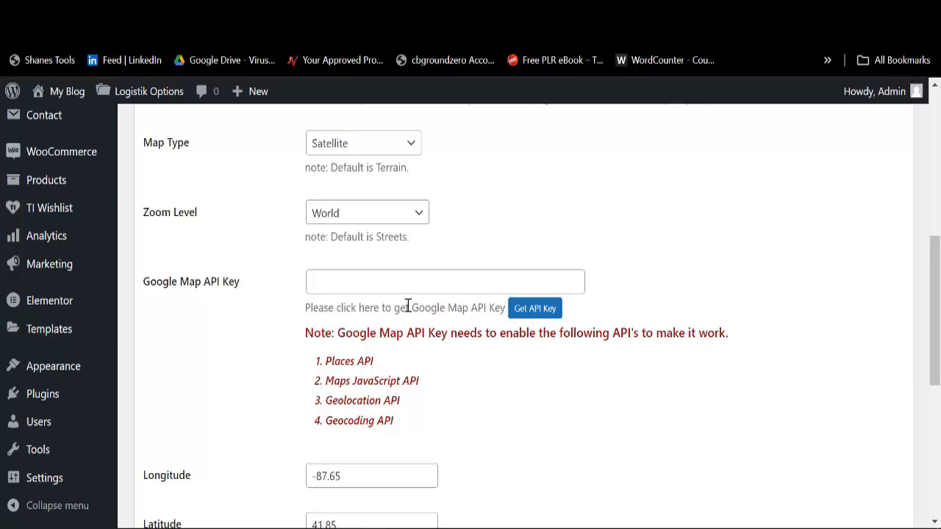
scroll(426, 316, "down", 5)
scroll(378, 346, "up", 5)
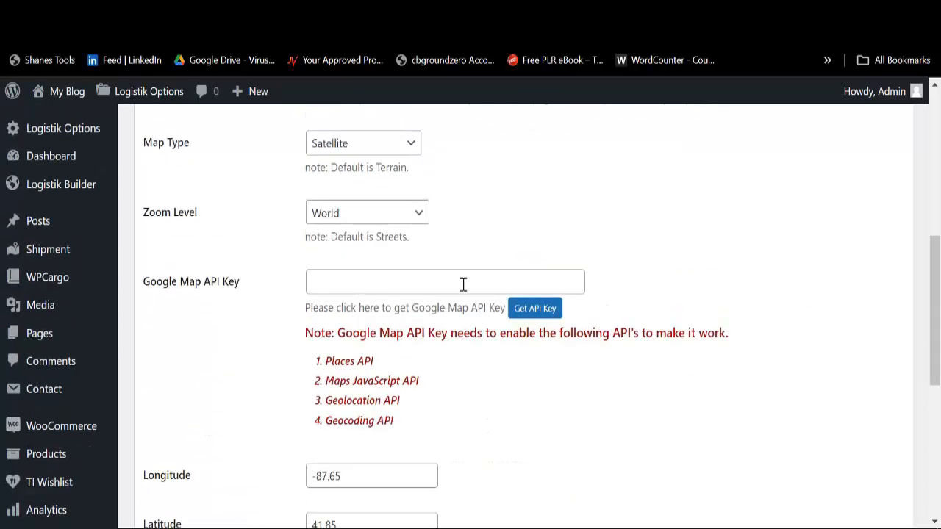
scroll(439, 287, "down", 5)
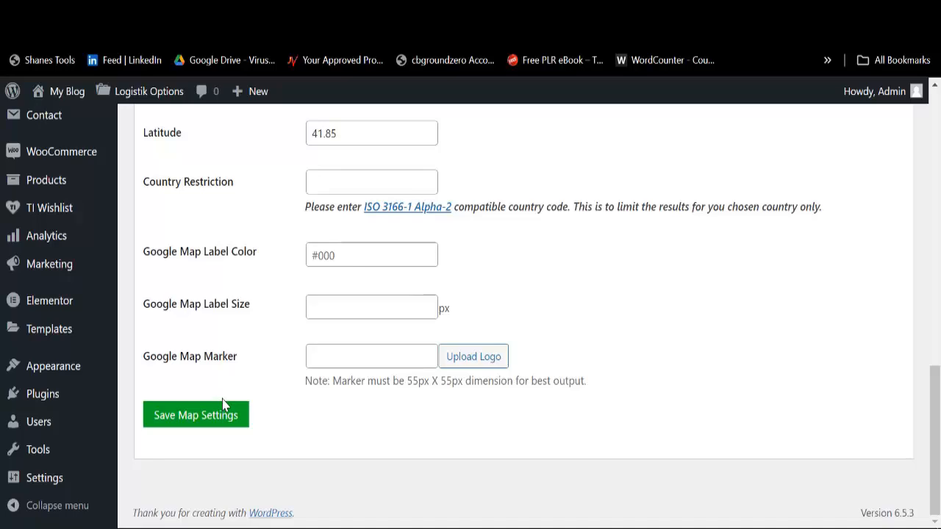
scroll(273, 373, "up", 10)
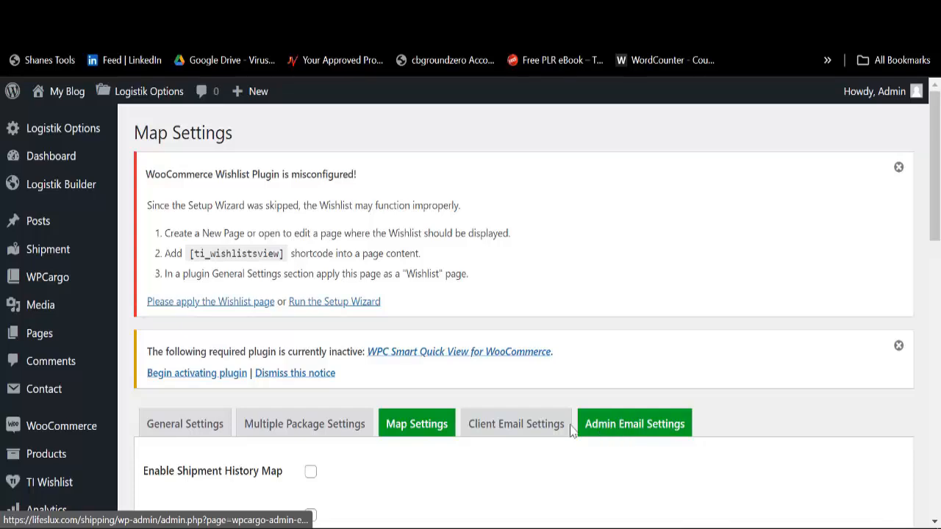
scroll(563, 409, "down", 2)
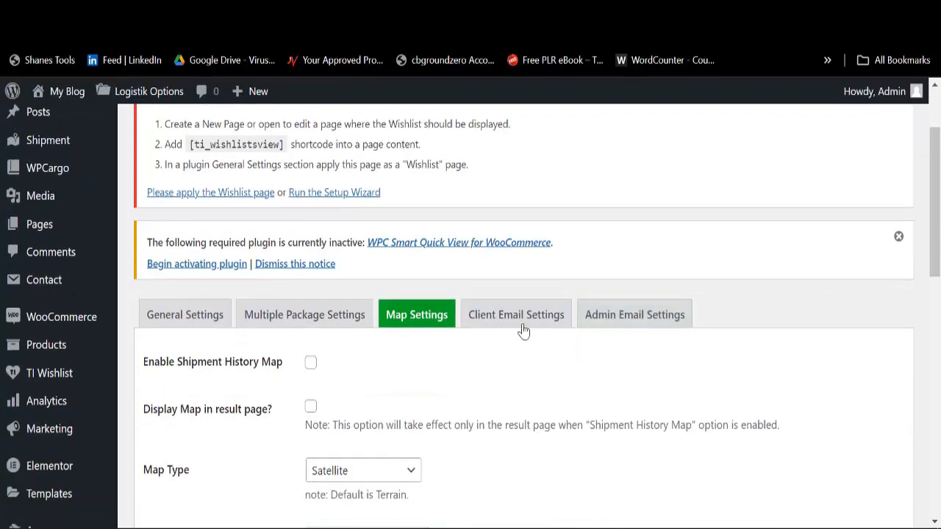
Step: Tick client notifications for Out for delivery, Cancelled, Picked up, In Transit, Delivered, On Hold, Enroute, Returned
left_click(522, 326)
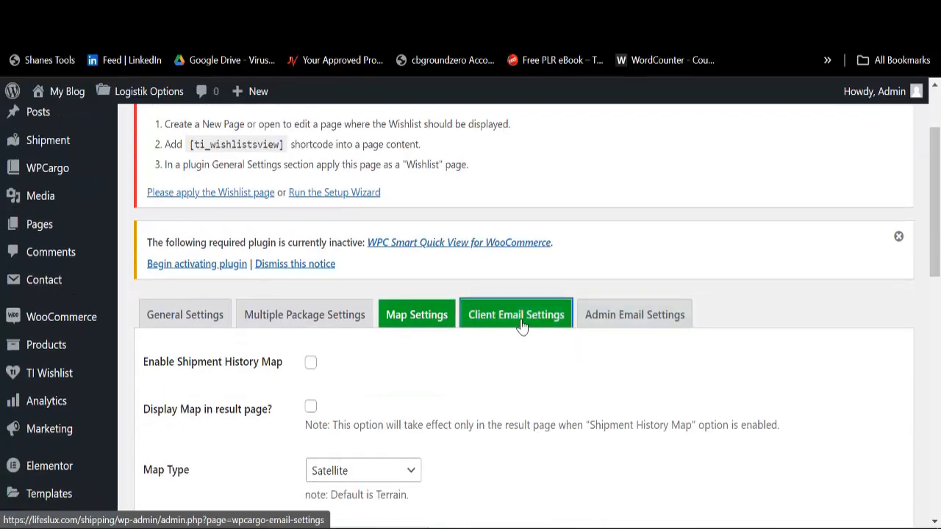
scroll(460, 360, "down", 8)
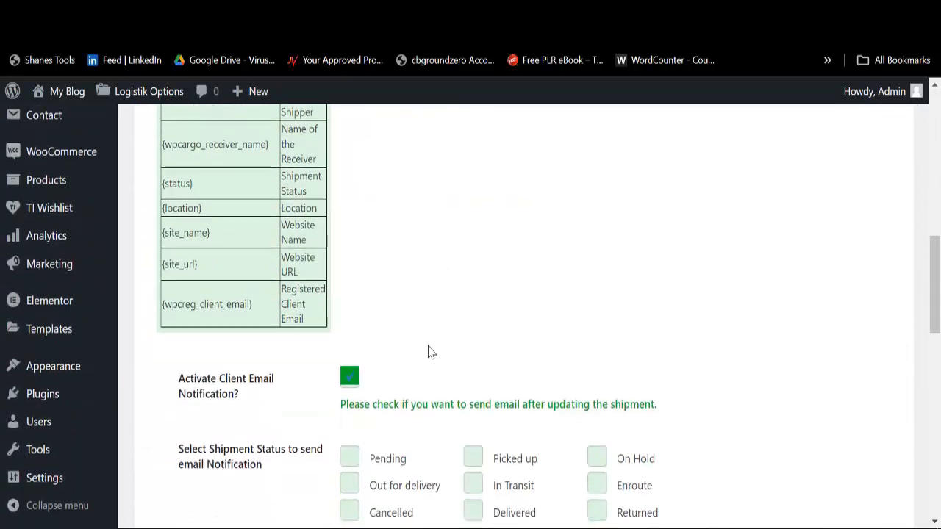
scroll(430, 352, "down", 3)
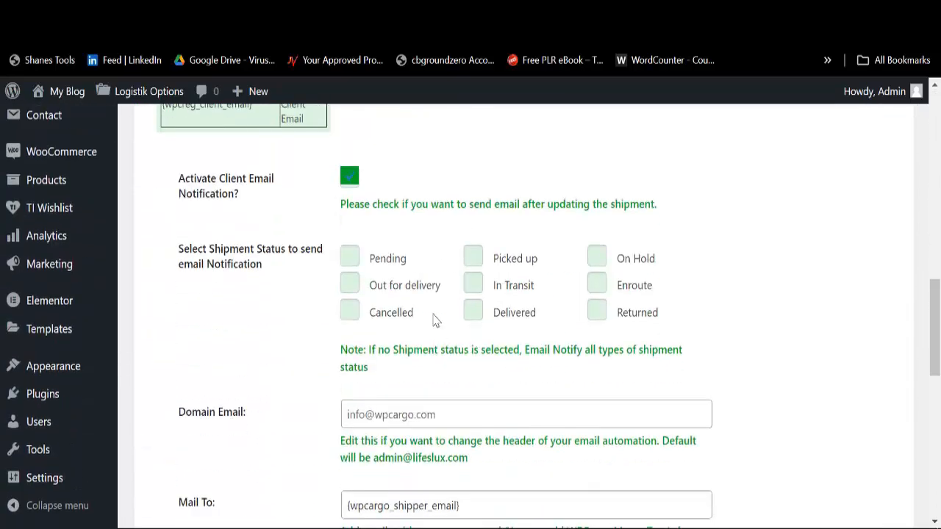
left_click(350, 284)
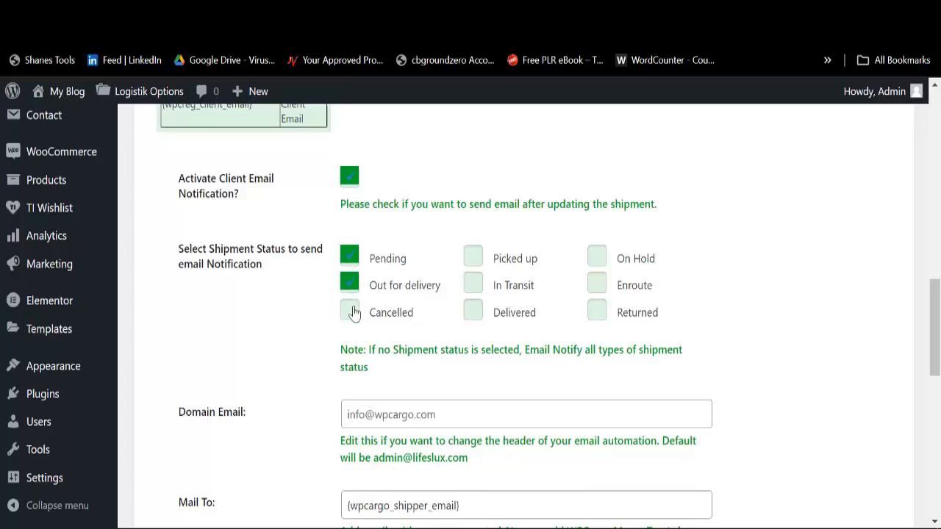
left_click(350, 312)
left_click(473, 258)
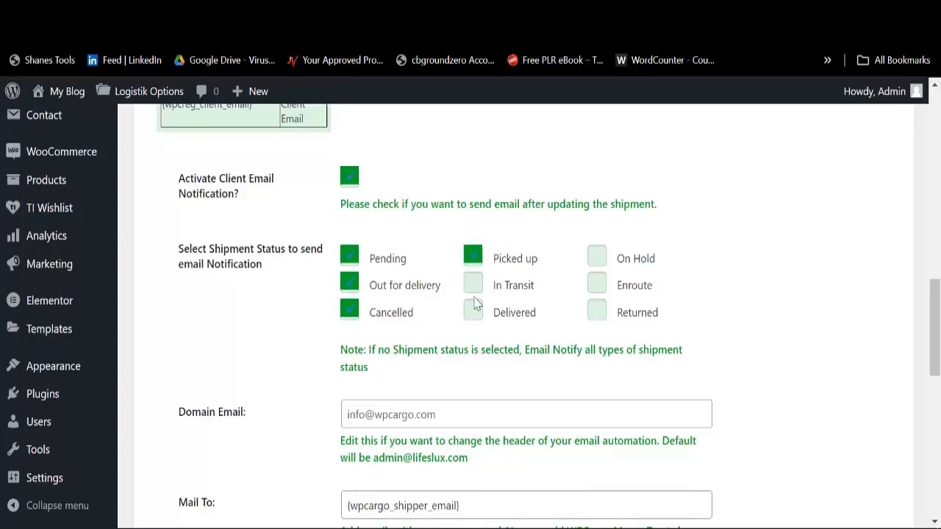
left_click(473, 285)
left_click(474, 311)
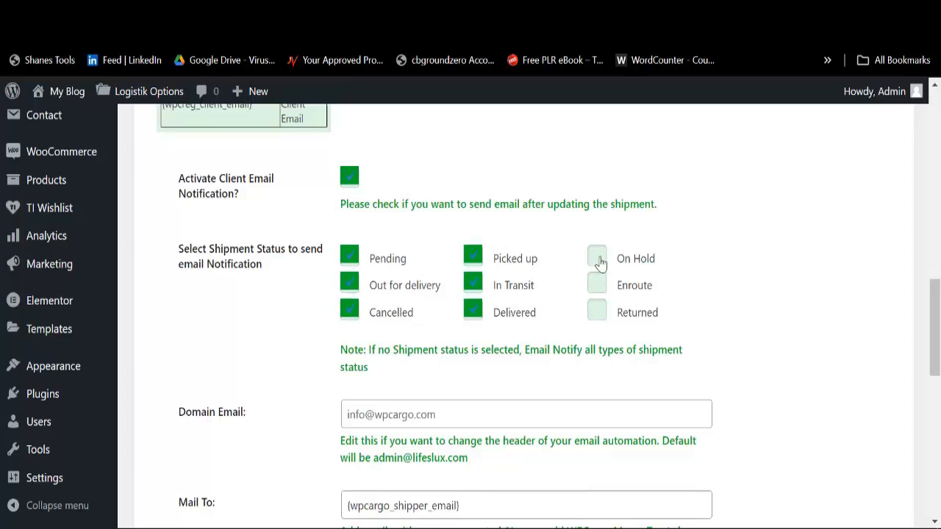
left_click(596, 257)
left_click(596, 284)
left_click(597, 312)
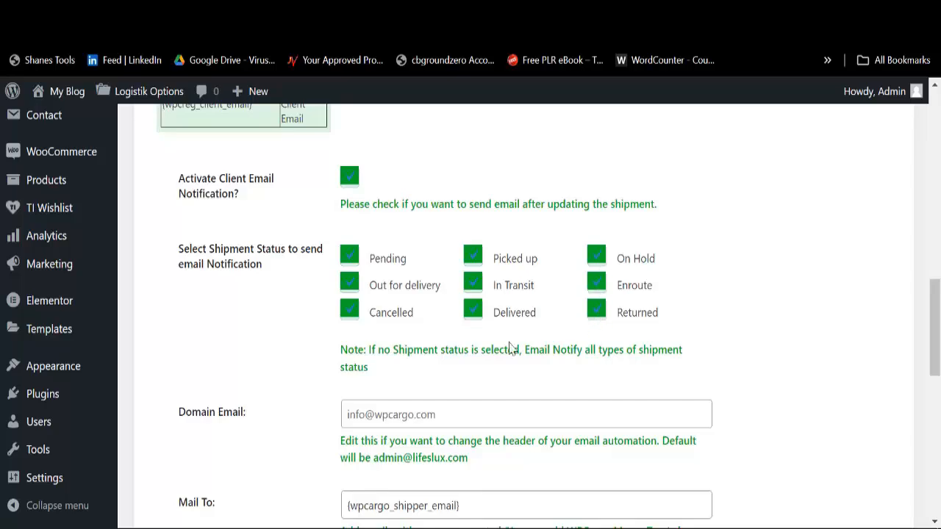
scroll(510, 350, "down", 3)
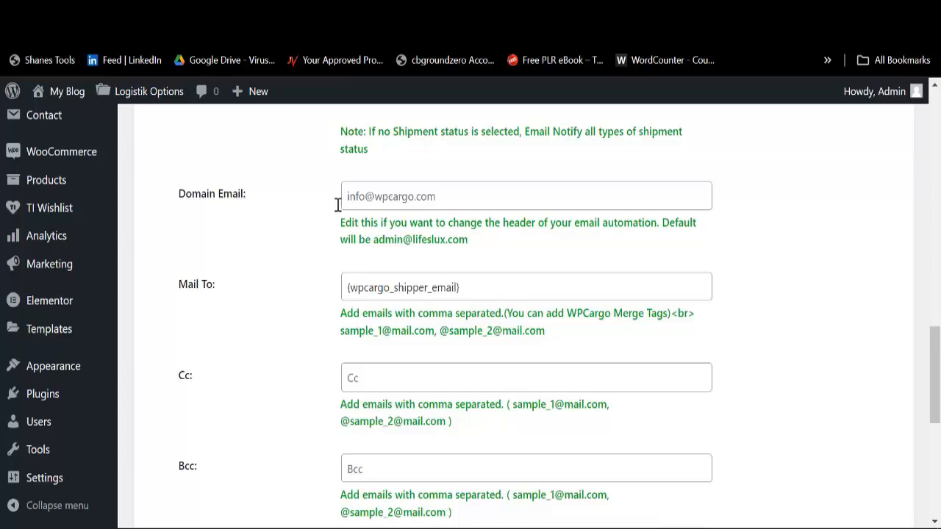
Step: Autofill the Domain Email field, then delete the address so it stays blank
left_click(380, 201)
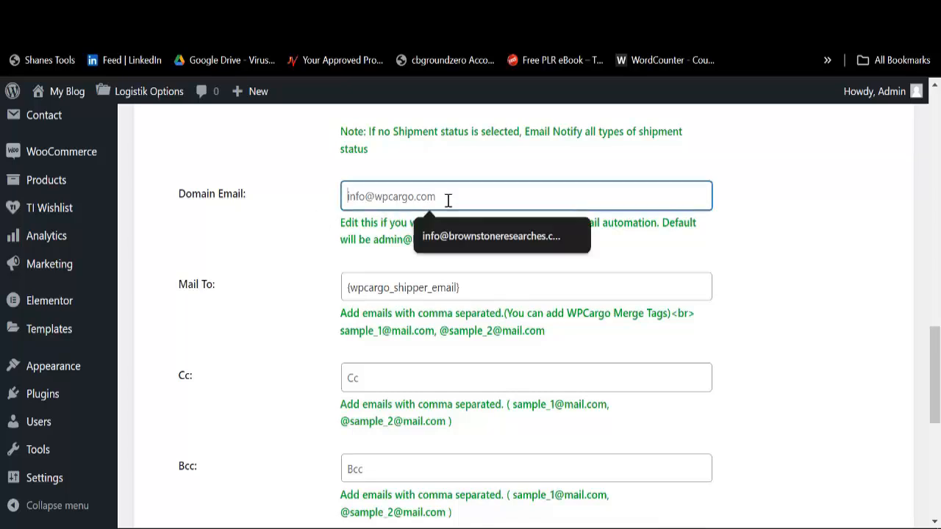
left_click(478, 236)
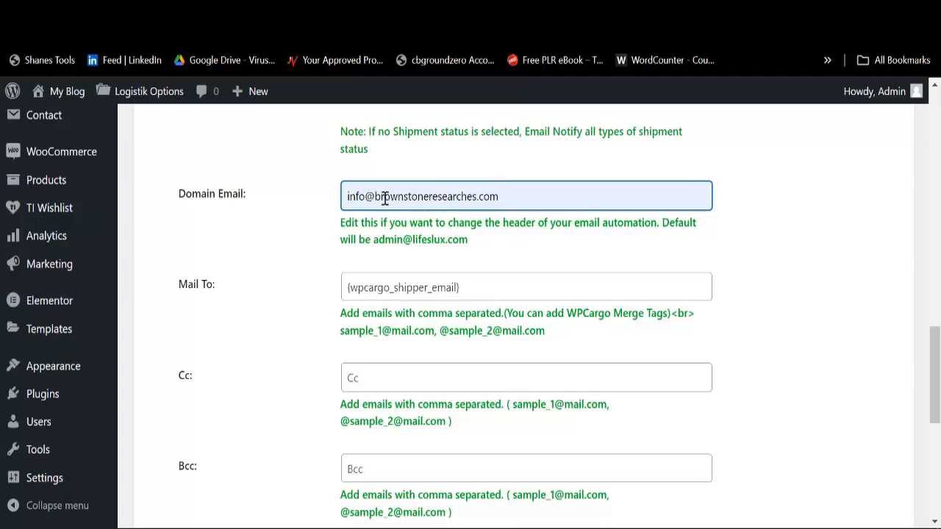
left_click_drag(377, 199, 481, 204)
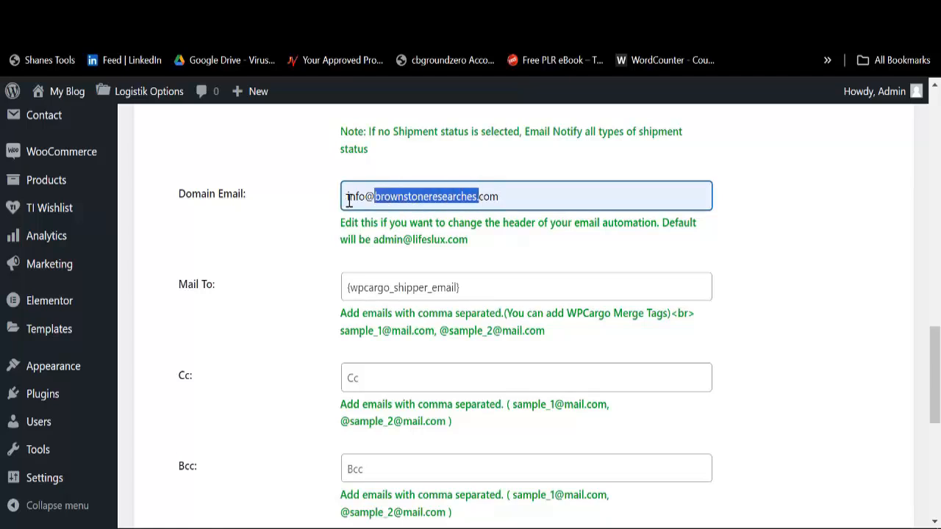
left_click_drag(347, 199, 531, 199)
key("BackSpace")
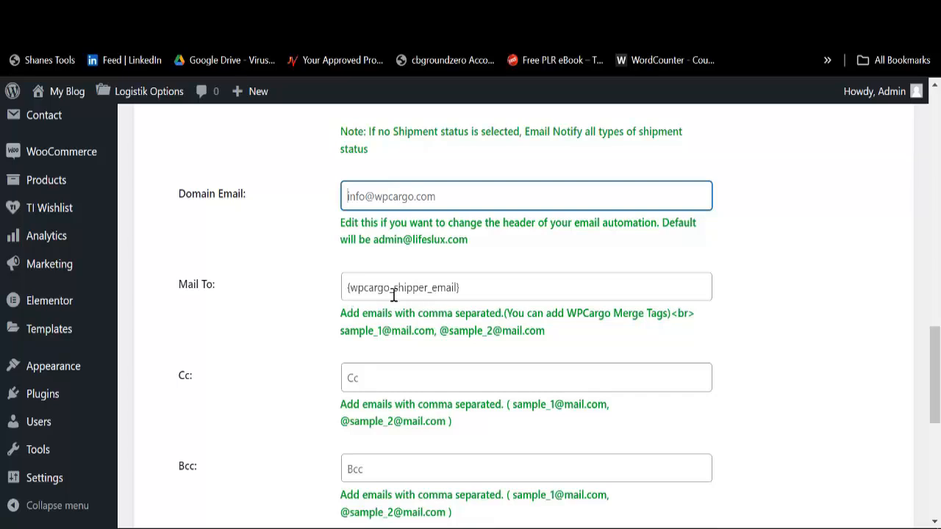
left_click(476, 290)
left_click(401, 197)
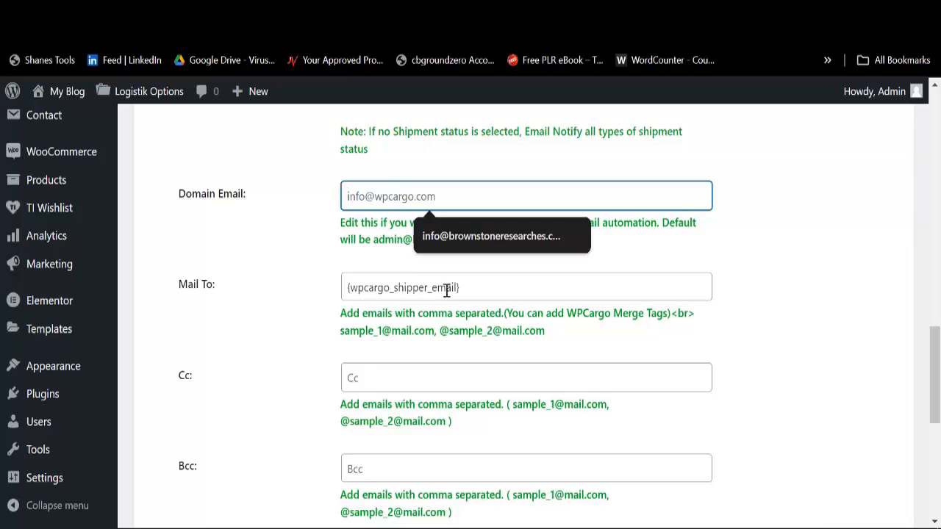
Step: Copy the default admin address from the hint into the client Domain Email field
scroll(449, 294, "up", 4)
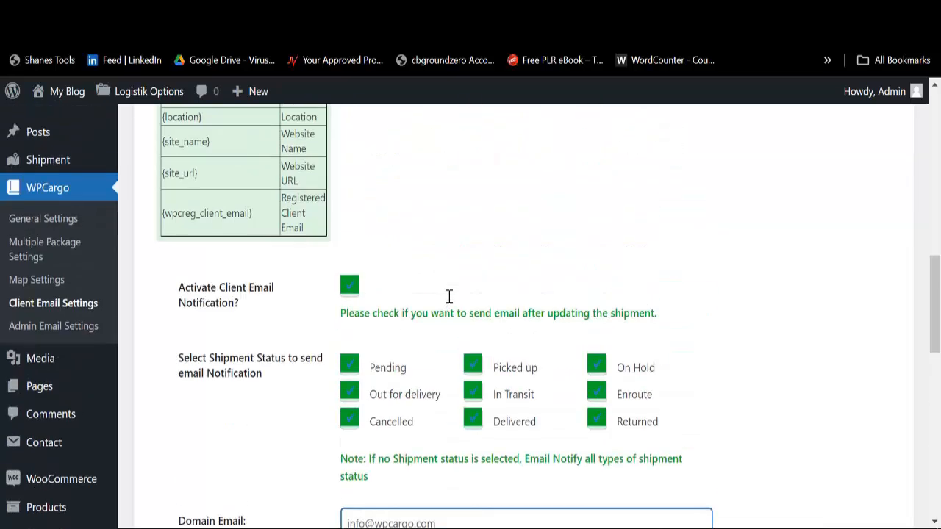
scroll(448, 296, "down", 6)
scroll(355, 429, "down", 3)
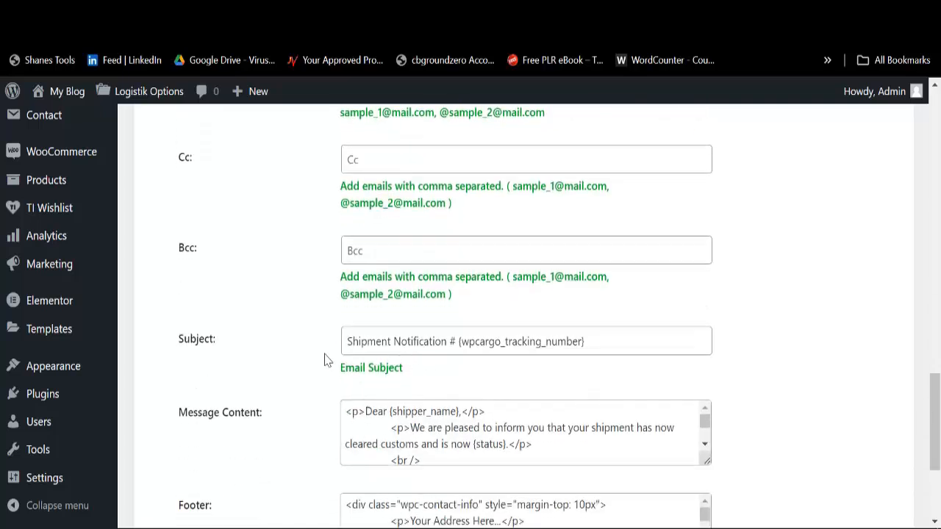
scroll(372, 349, "down", 5)
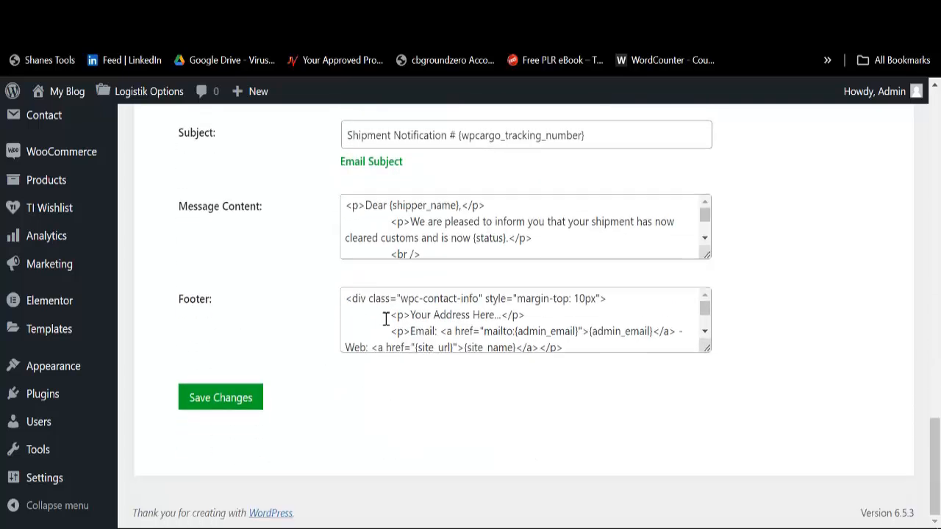
scroll(418, 305, "up", 3)
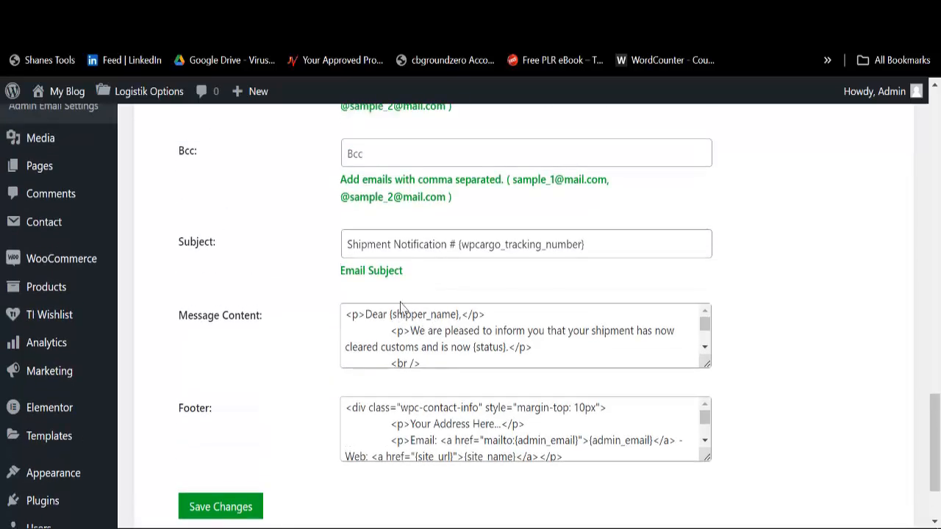
scroll(403, 314, "up", 6)
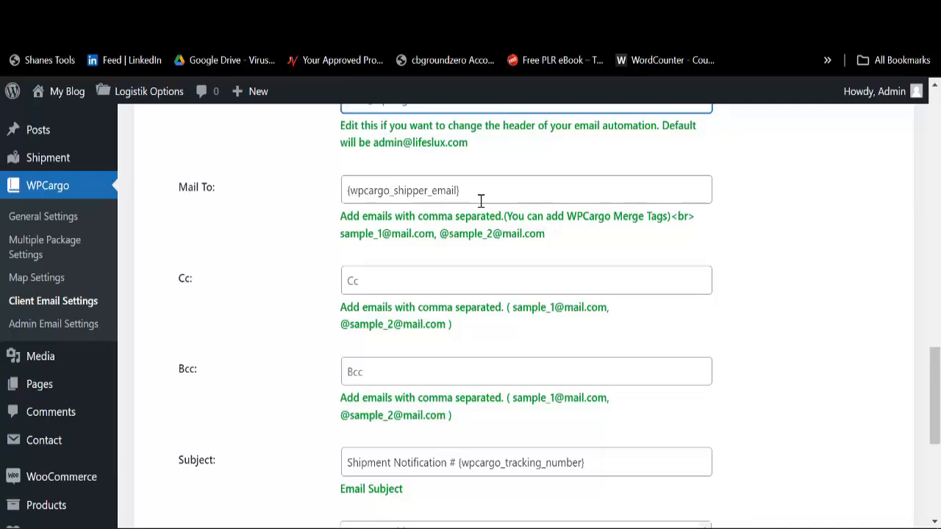
scroll(375, 292, "up", 6)
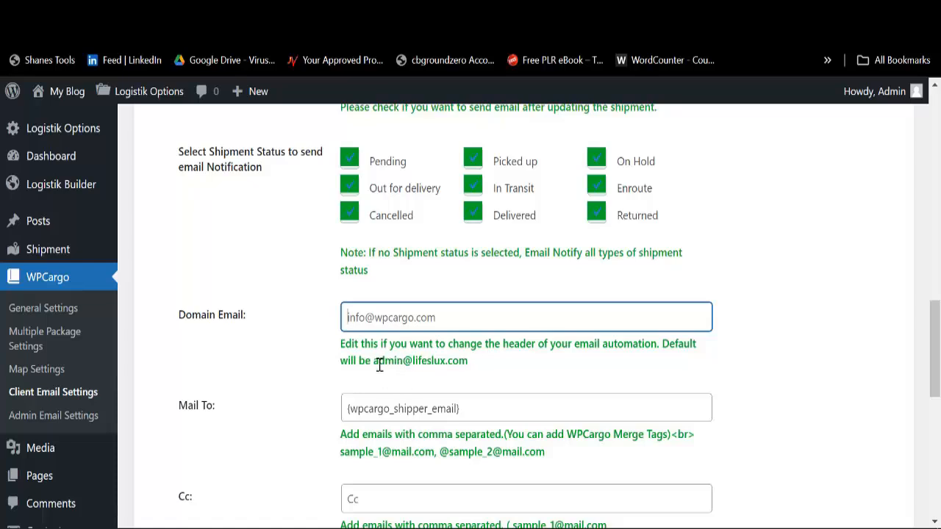
left_click_drag(374, 360, 485, 373)
key("ctrl+c")
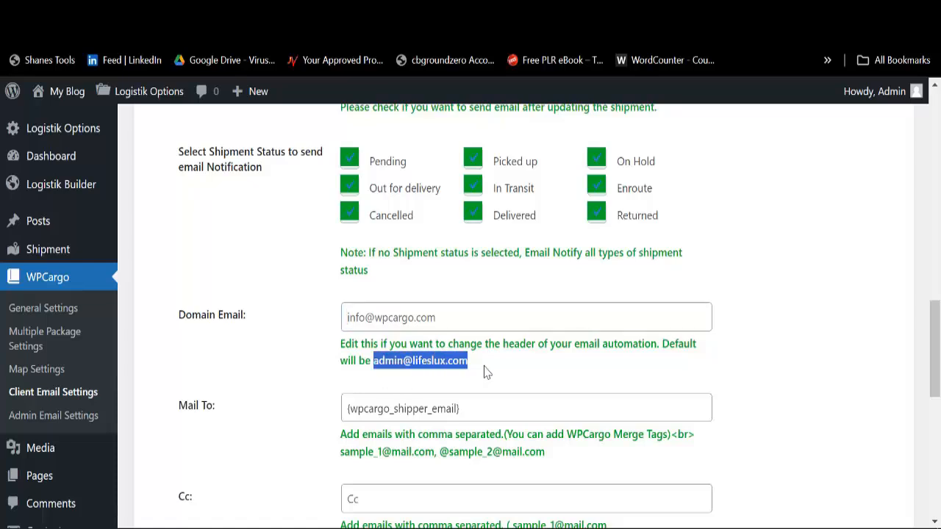
left_click(441, 315)
key("ctrl+v")
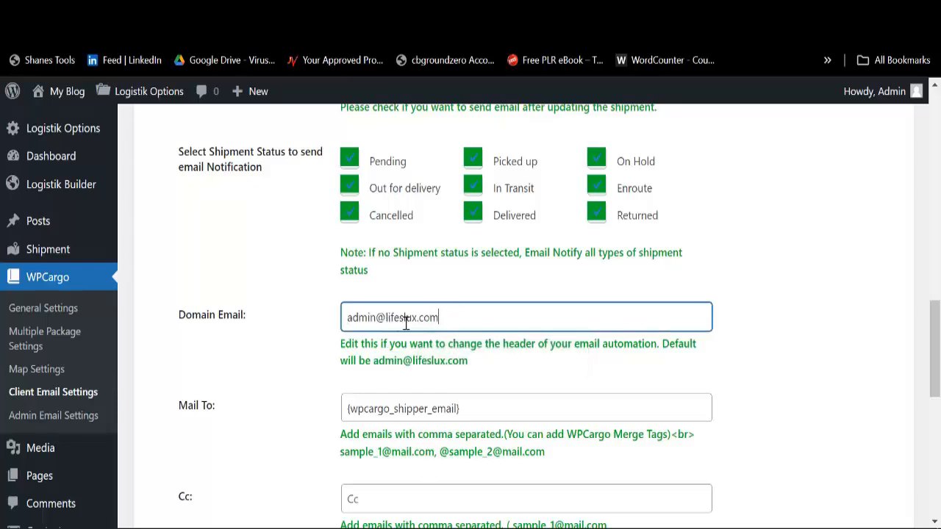
Step: Review the client Mail To recipient tag and the rest of the client email settings
left_click(478, 409)
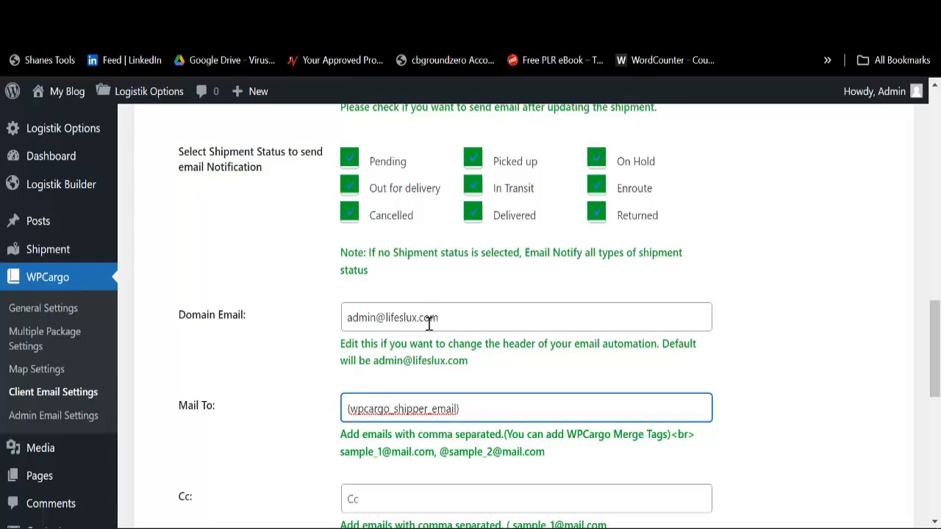
scroll(401, 389, "down", 2)
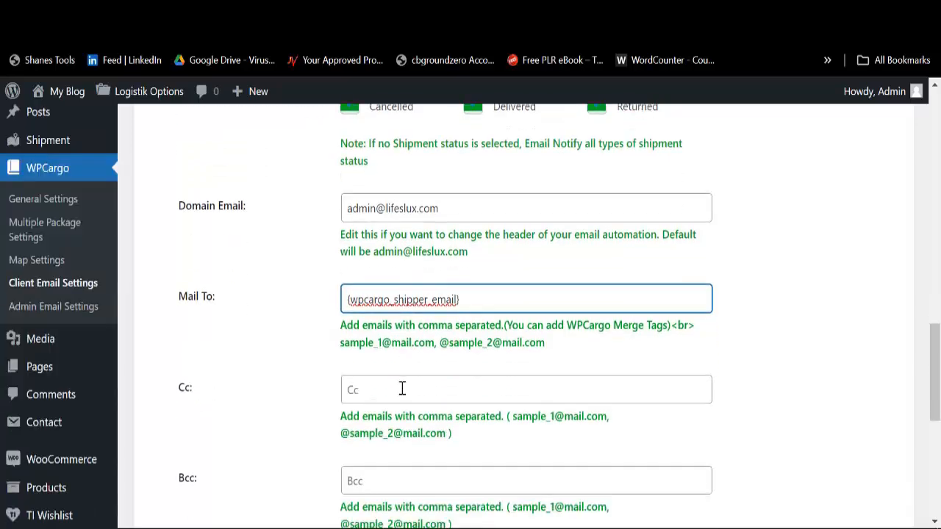
scroll(416, 363, "up", 4)
scroll(384, 381, "down", 15)
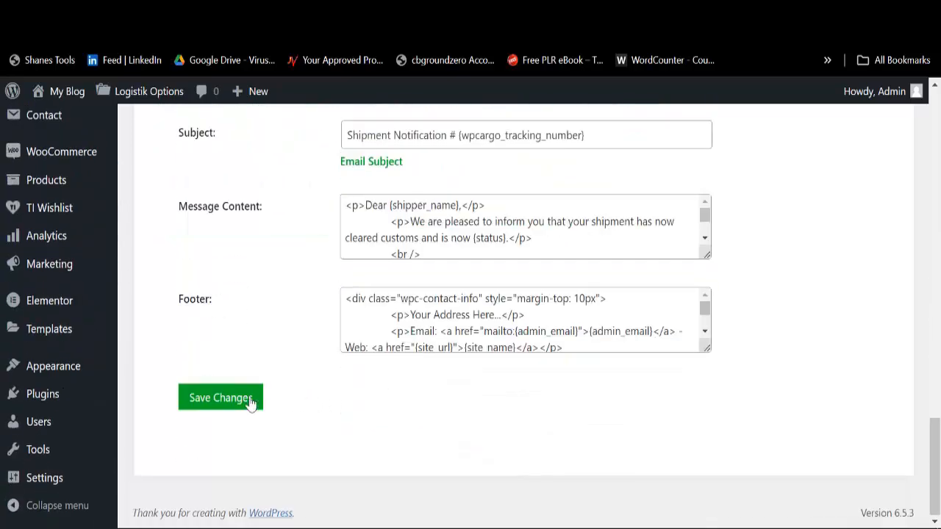
scroll(420, 352, "up", 5)
scroll(420, 352, "up", 5)
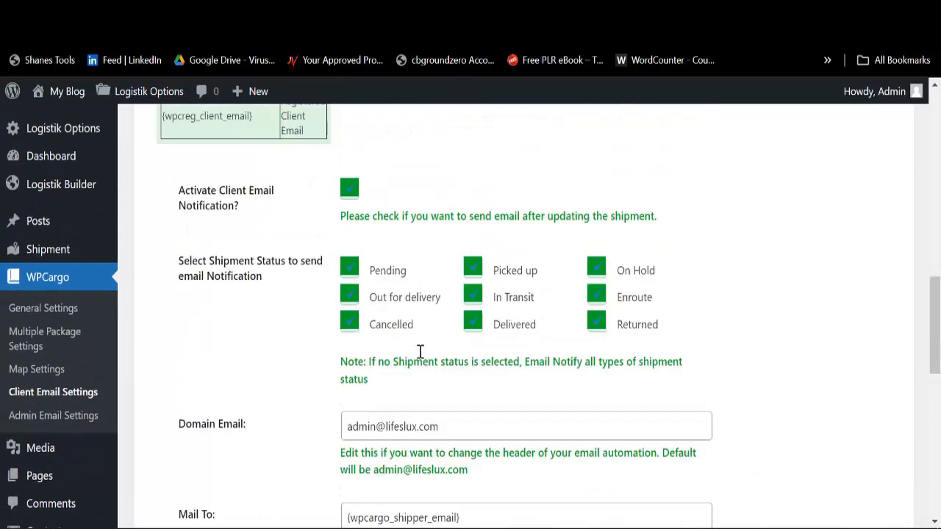
scroll(498, 315, "up", 5)
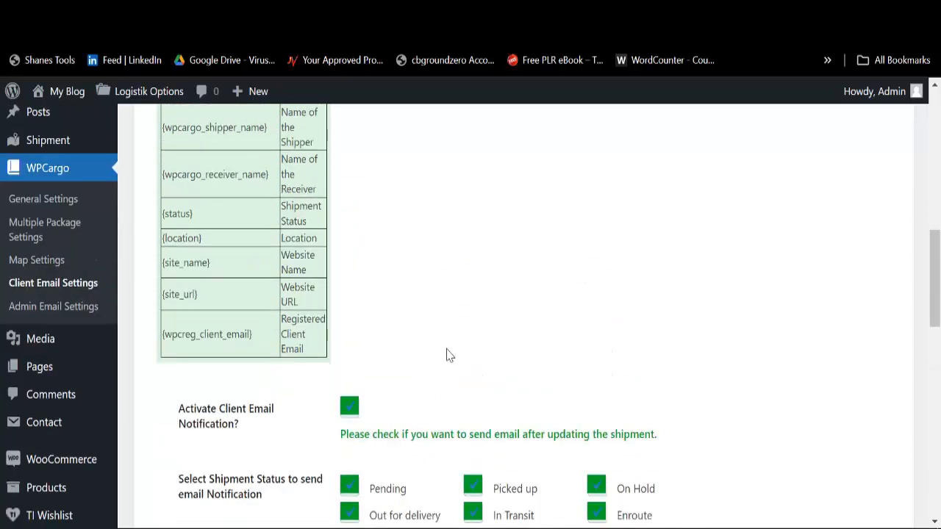
scroll(448, 355, "up", 10)
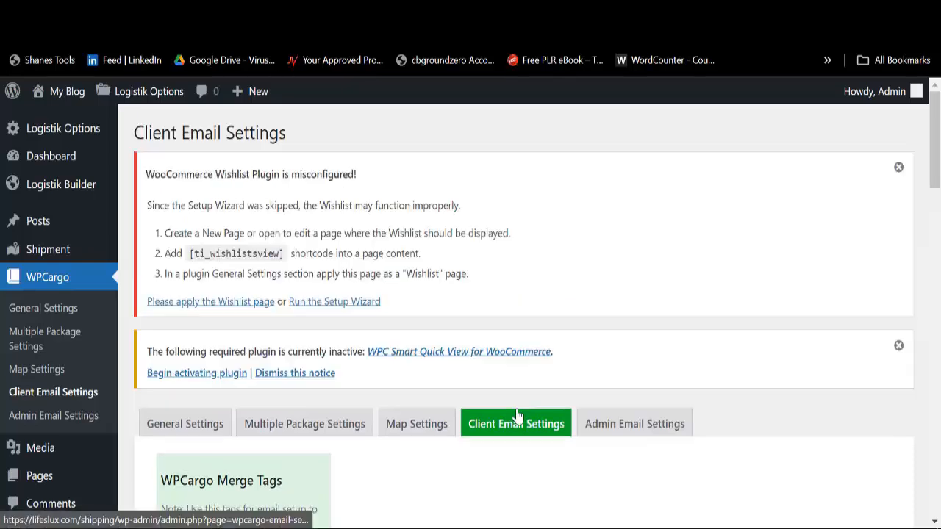
Step: In Admin Email Settings, tick Picked up, In Transit and Delivered for admin notifications
left_click(640, 430)
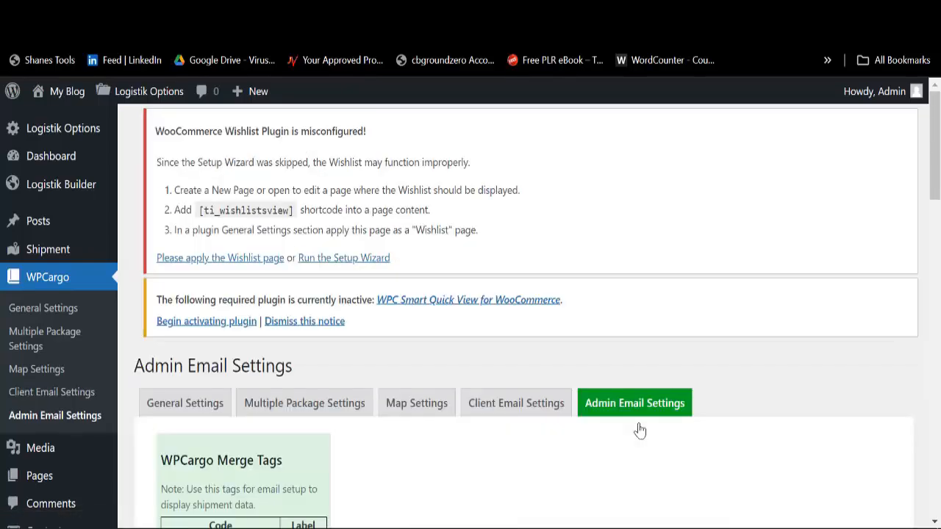
scroll(496, 387, "down", 7)
scroll(466, 380, "down", 5)
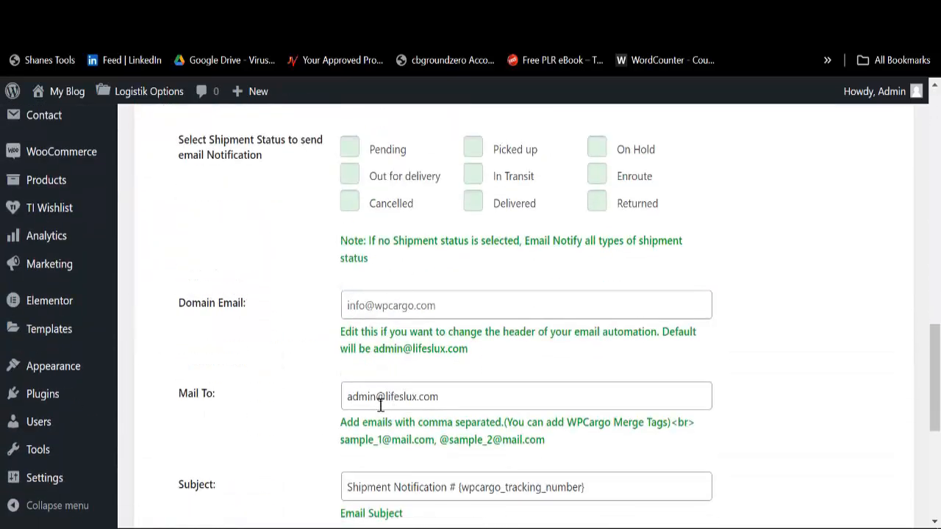
scroll(382, 331, "down", 3)
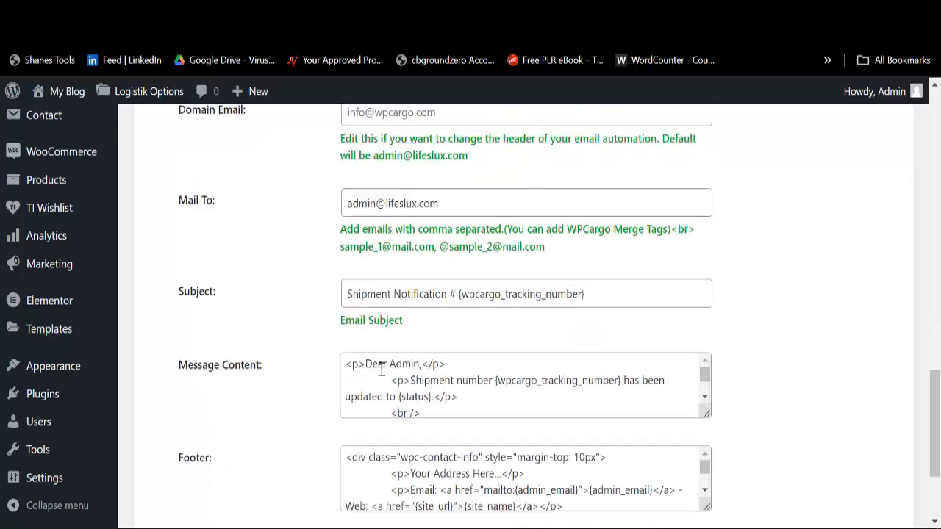
scroll(451, 320, "up", 5)
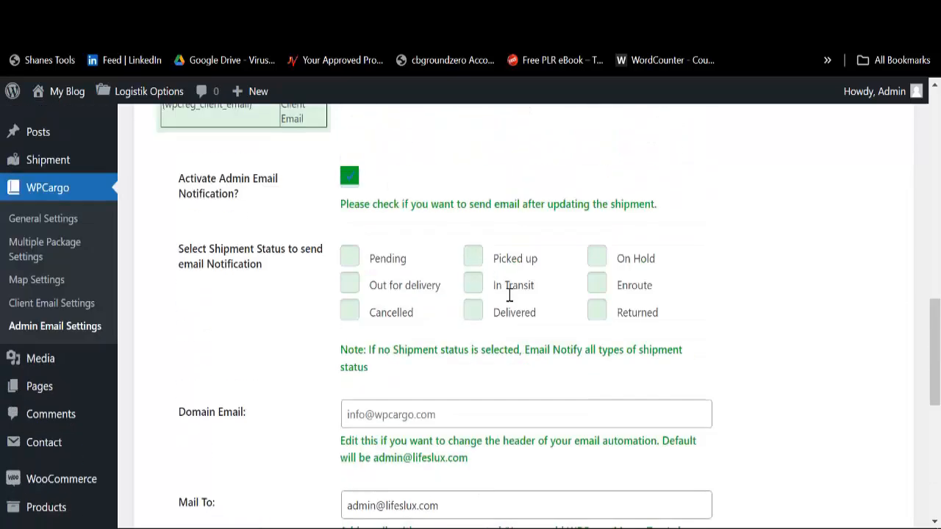
left_click(477, 261)
left_click(473, 285)
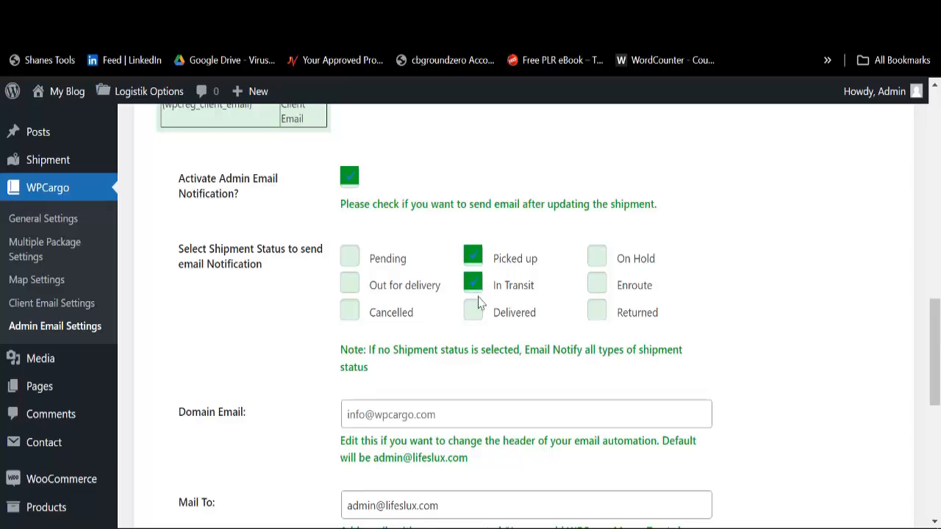
left_click(473, 312)
scroll(403, 343, "down", 6)
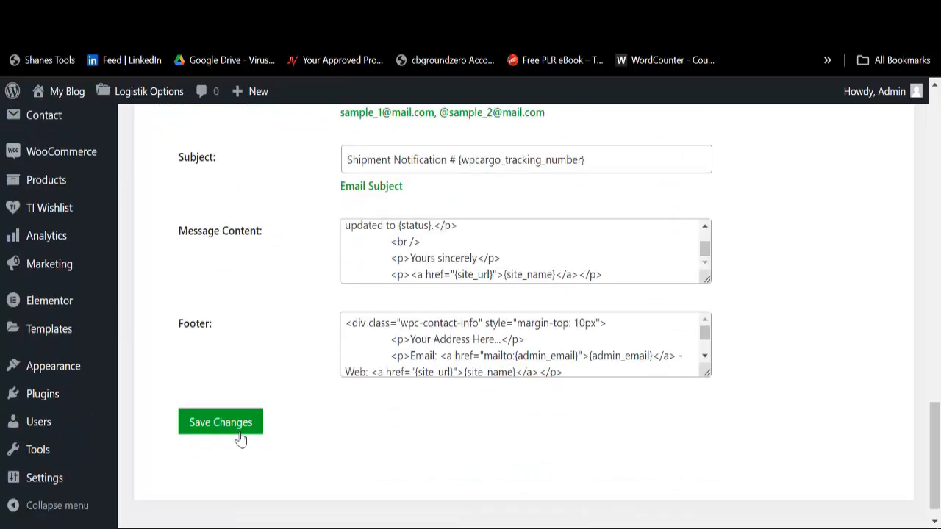
scroll(502, 279, "up", 2)
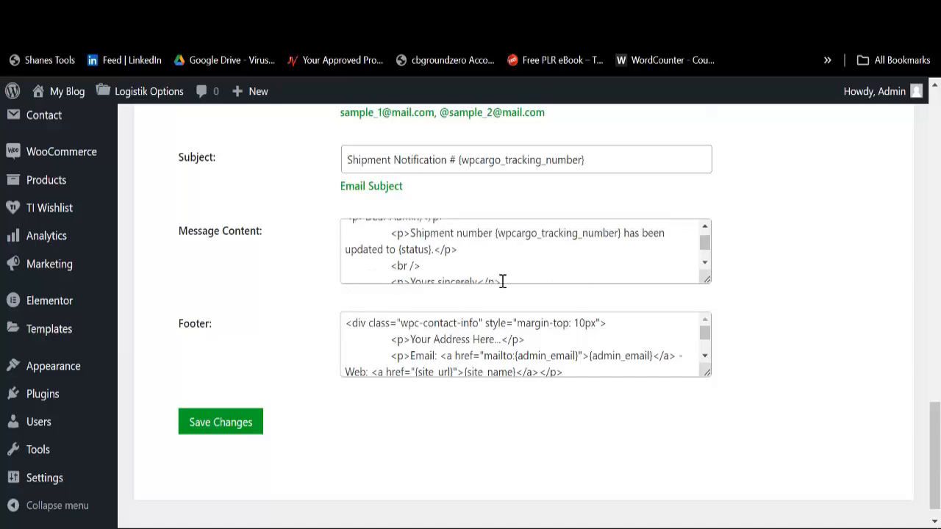
scroll(489, 275, "up", 5)
scroll(552, 292, "up", 10)
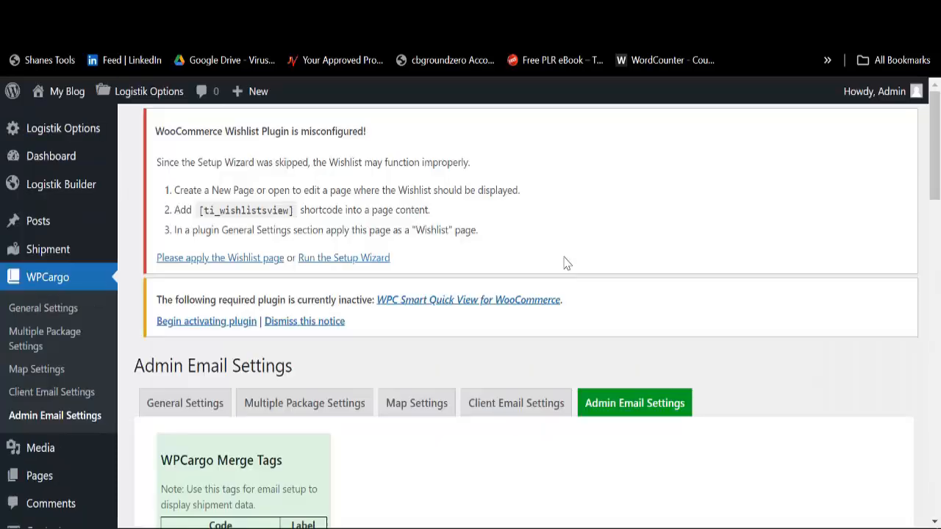
scroll(592, 330, "down", 1)
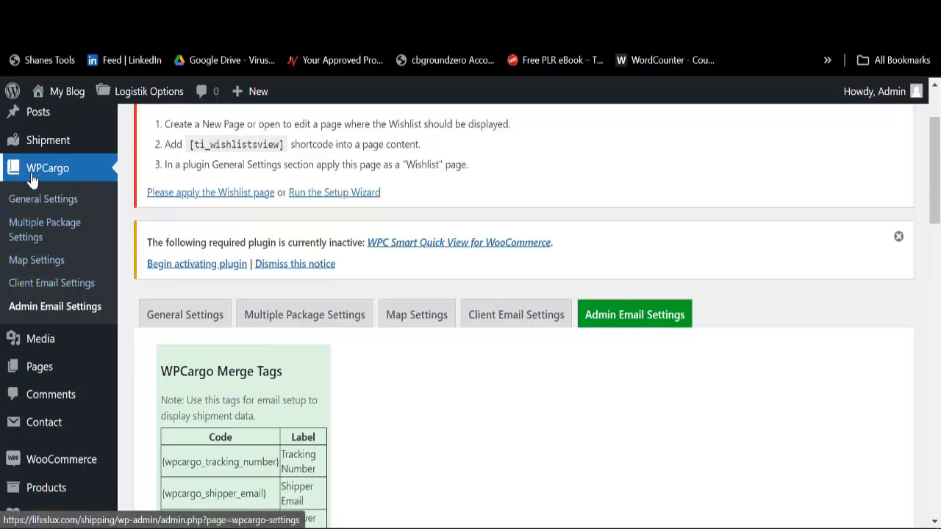
Step: Open the All Shipment list from the Shipment menu, showing All (0) with none found
mouse_move(44, 144)
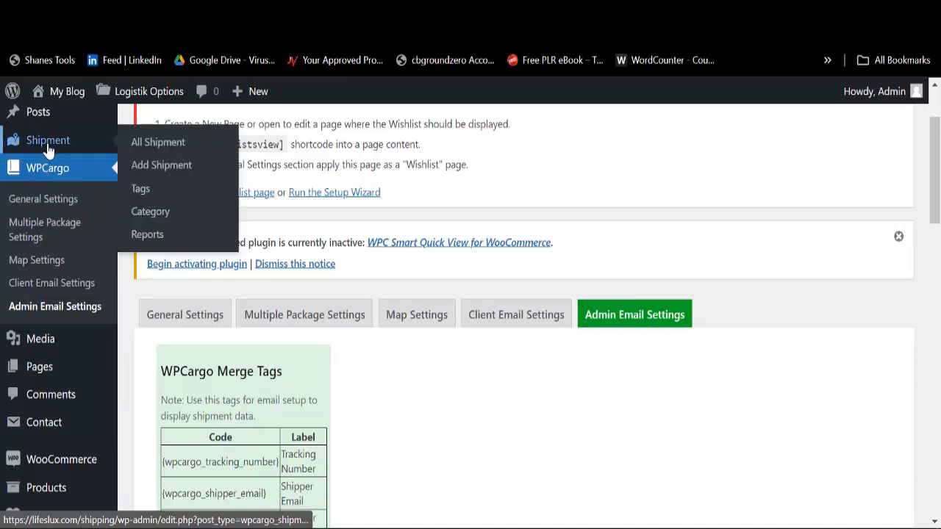
left_click(46, 141)
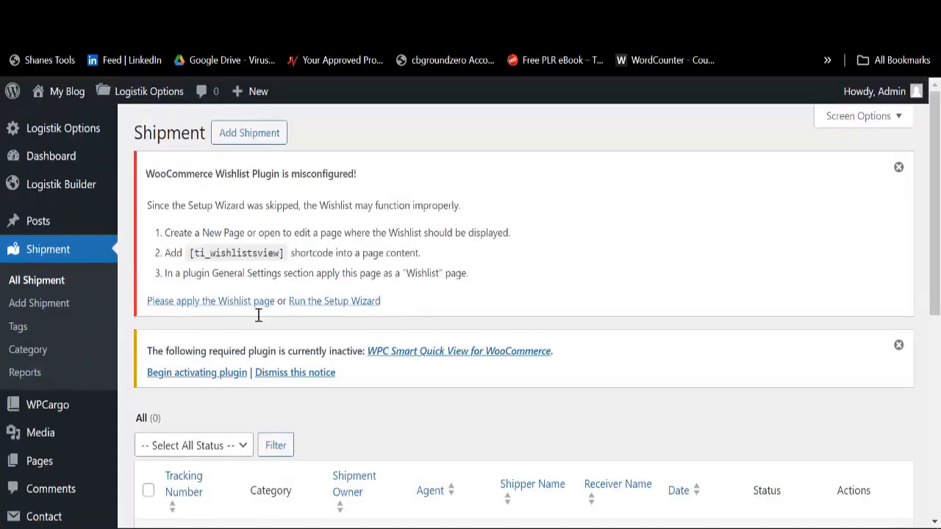
scroll(382, 336, "down", 5)
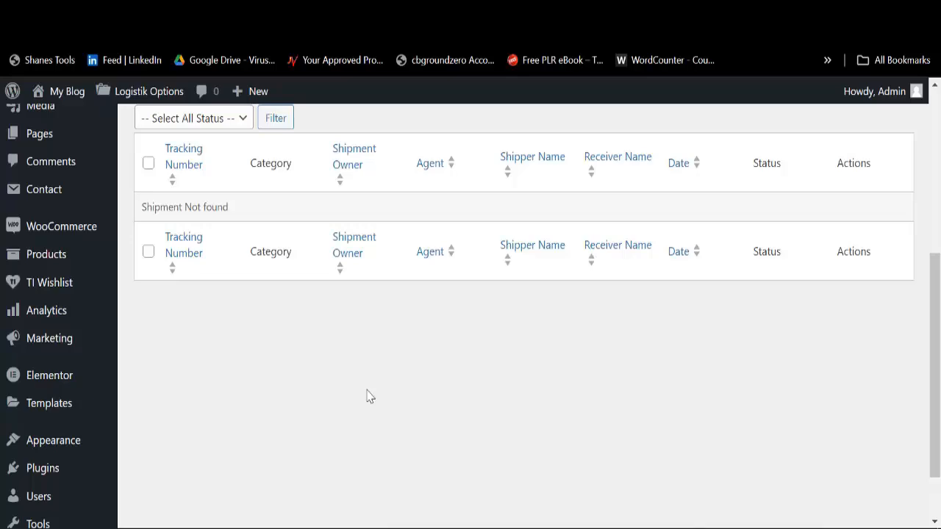
scroll(369, 397, "up", 5)
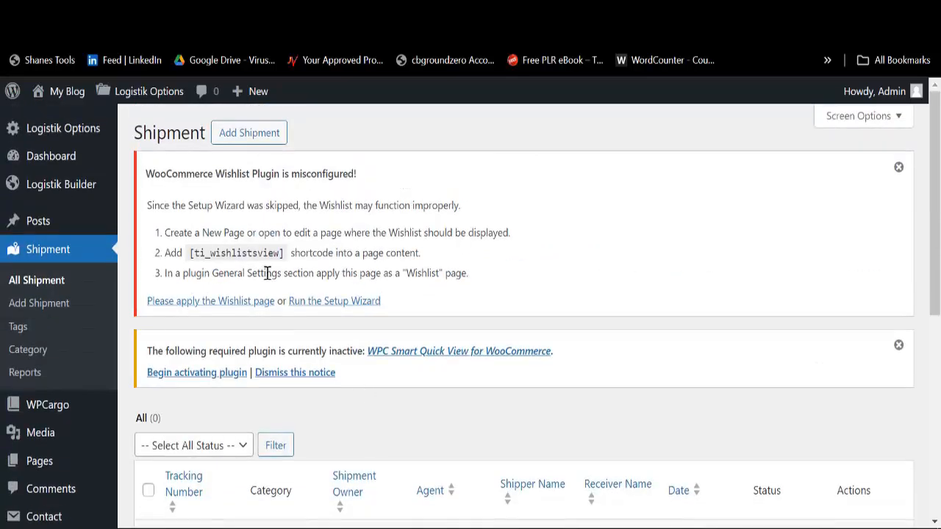
Step: Add a new shipment and check its auto-filled tracking number LGK01698TRK
left_click(246, 140)
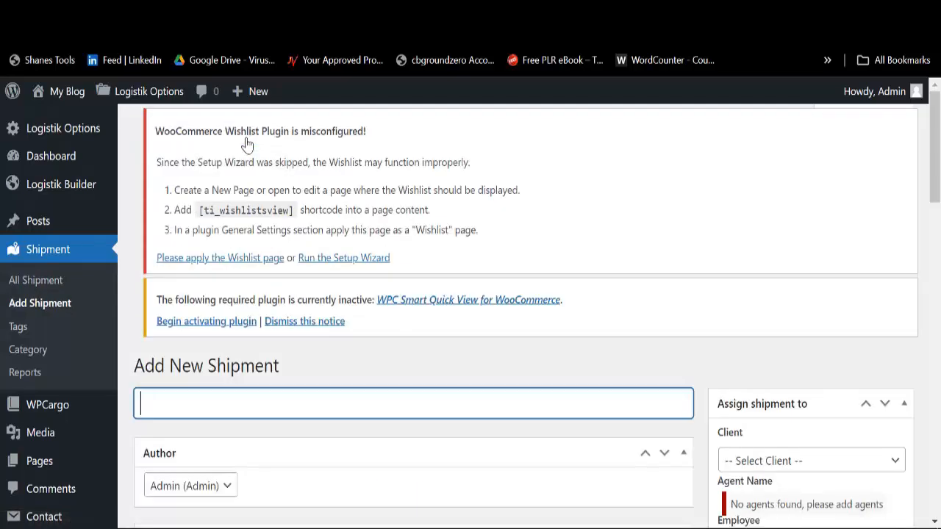
scroll(297, 230, "down", 2)
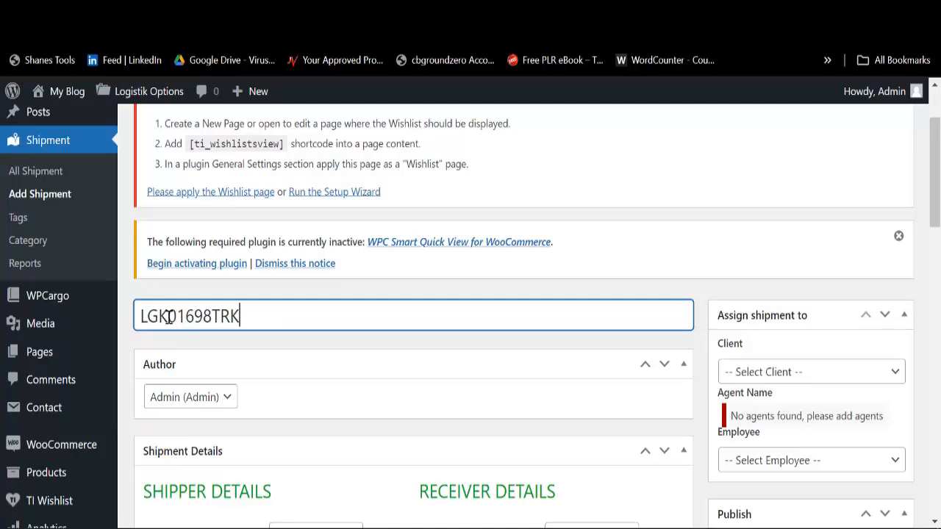
left_click_drag(168, 316, 154, 315)
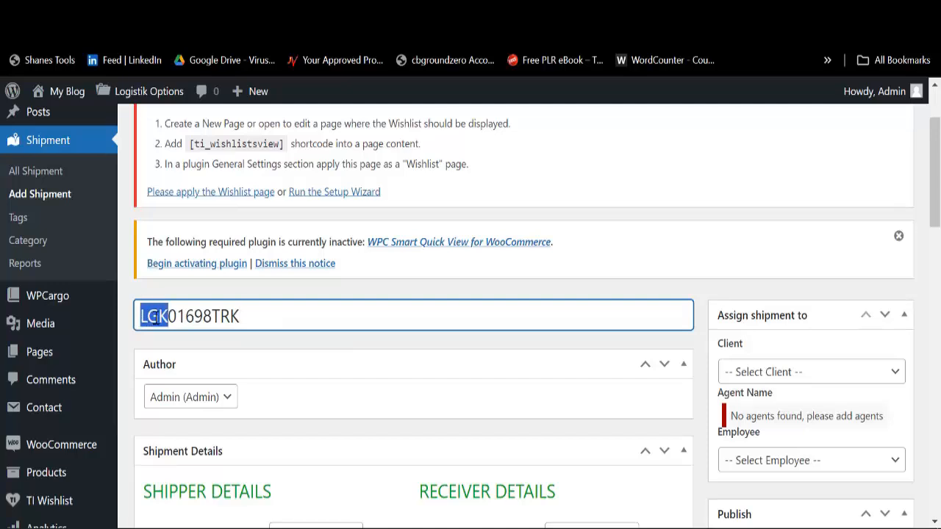
scroll(232, 316, "down", 3)
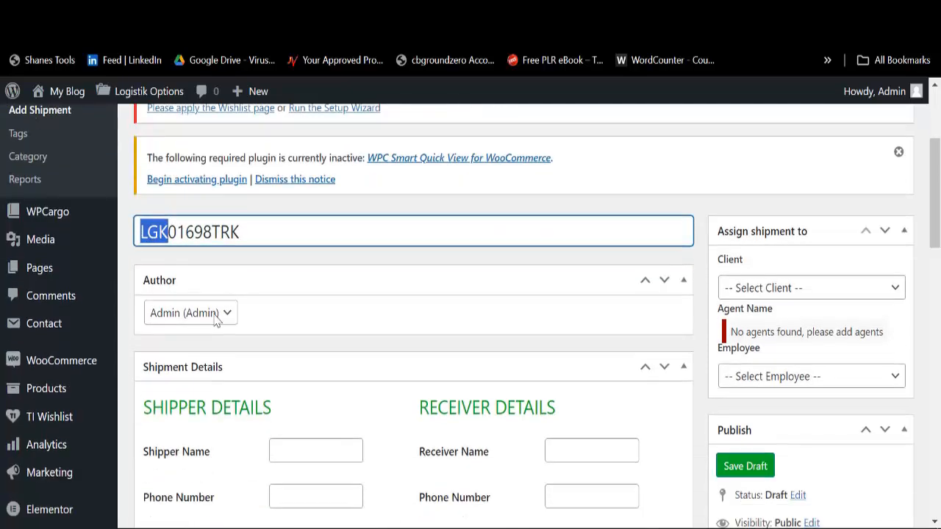
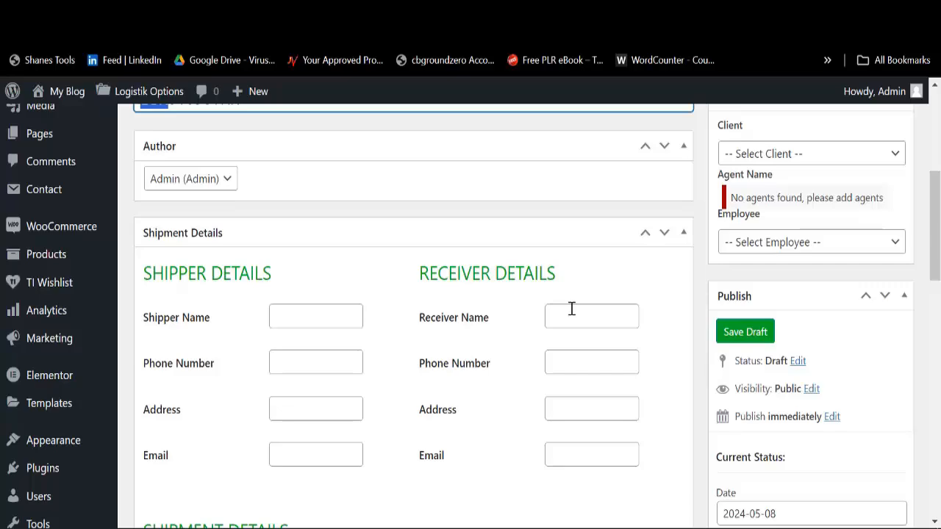
Step: Step through the weight, packages and product fields of the new shipment
scroll(458, 336, "down", 3)
scroll(298, 316, "up", 3)
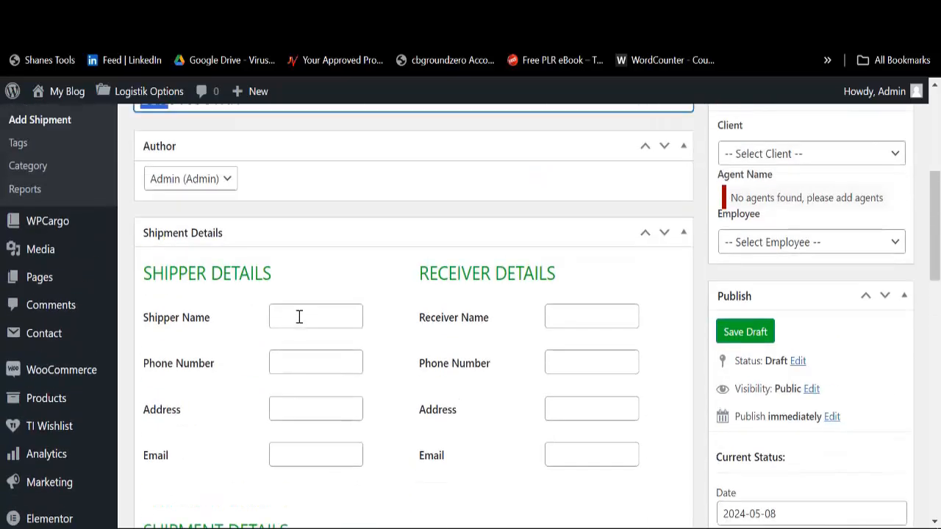
scroll(318, 369, "down", 1)
scroll(632, 191, "down", 2)
scroll(588, 192, "up", 1)
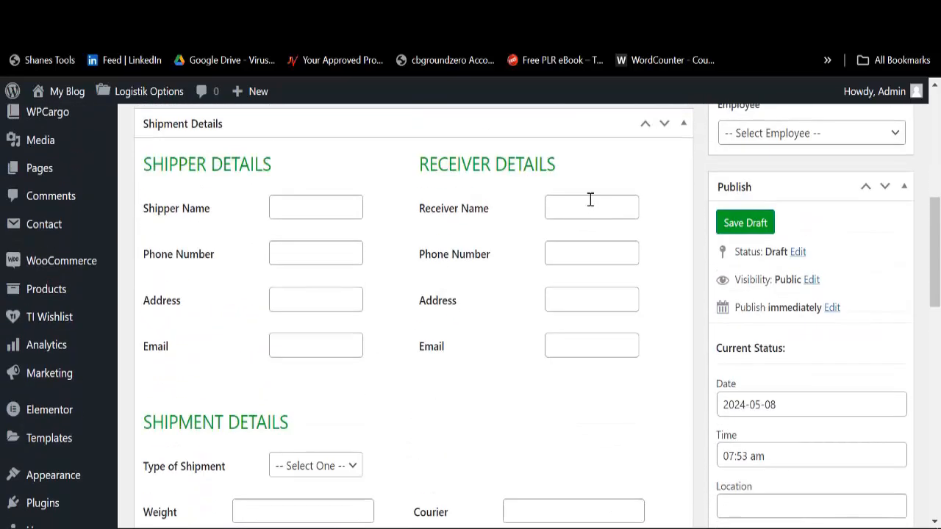
scroll(596, 338, "down", 3)
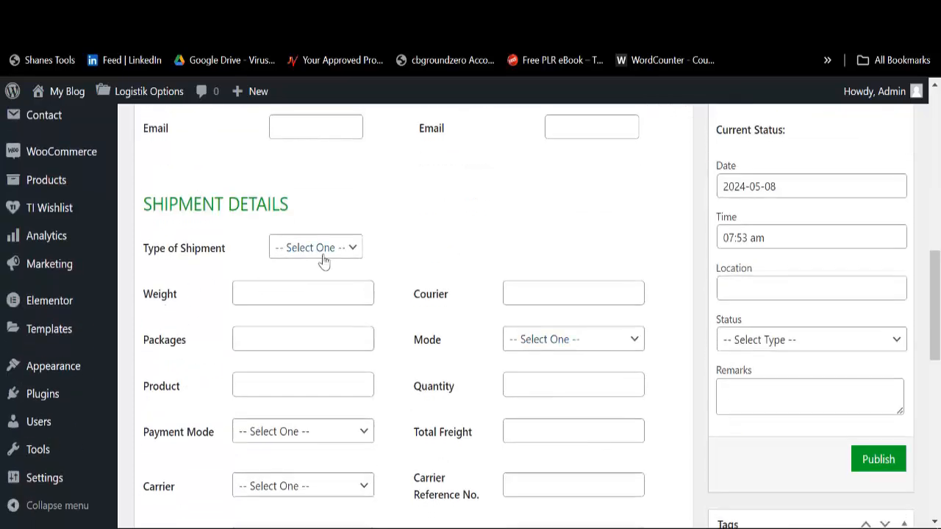
left_click(248, 293)
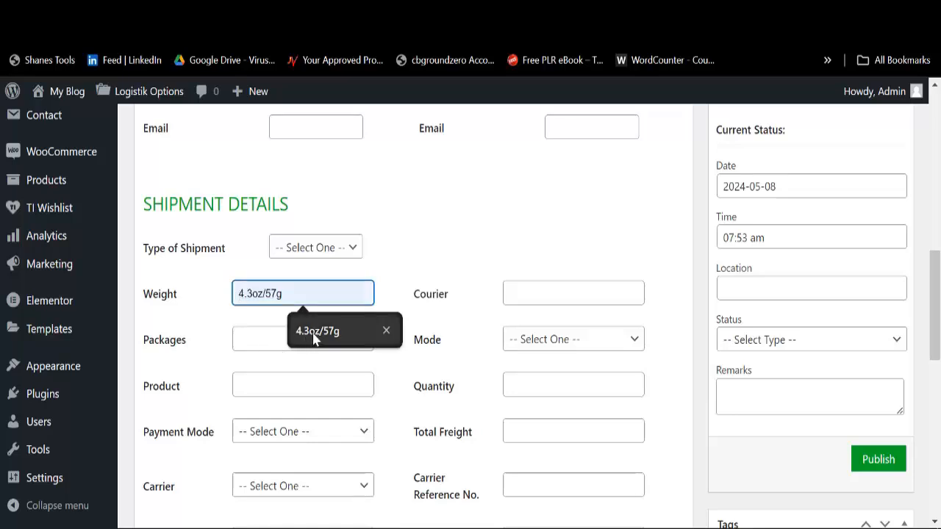
left_click(250, 338)
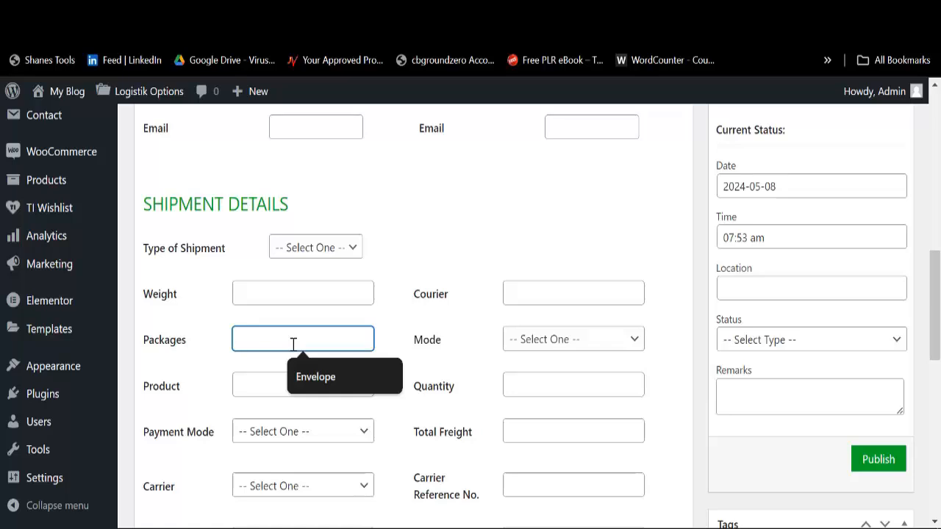
left_click(262, 386)
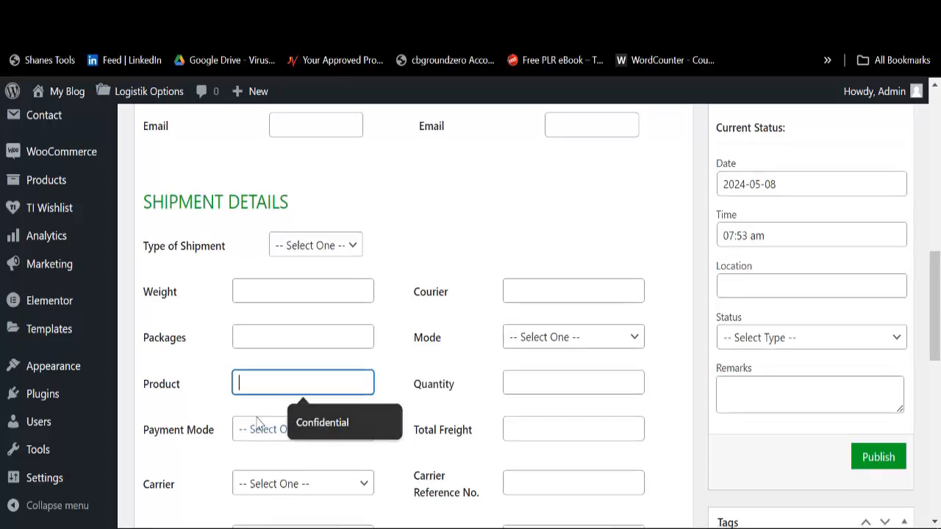
Step: Check the departure time choices and the destination country list without choosing one
scroll(257, 423, "down", 2)
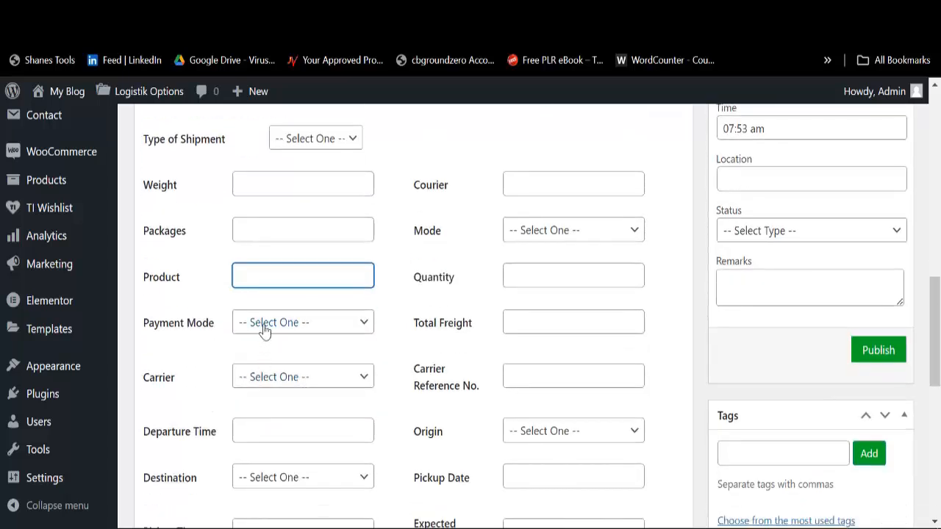
left_click(264, 434)
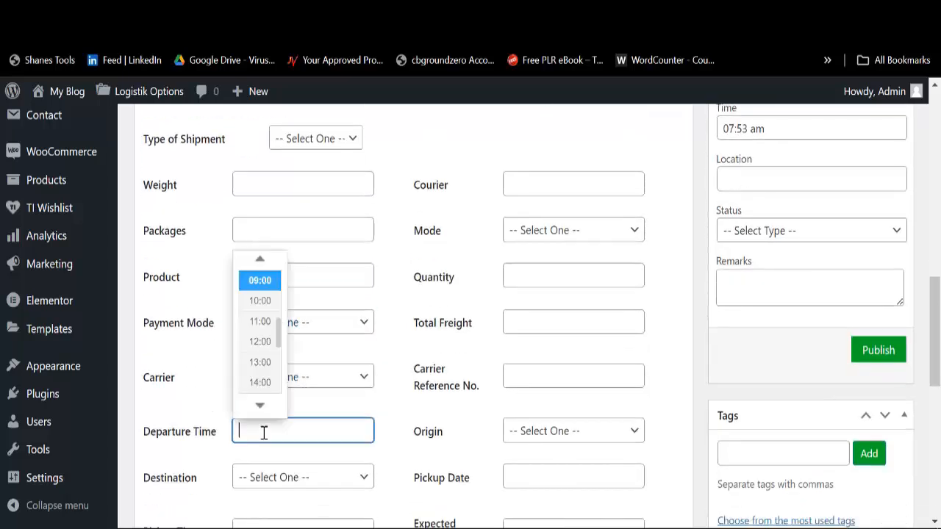
left_click(269, 478)
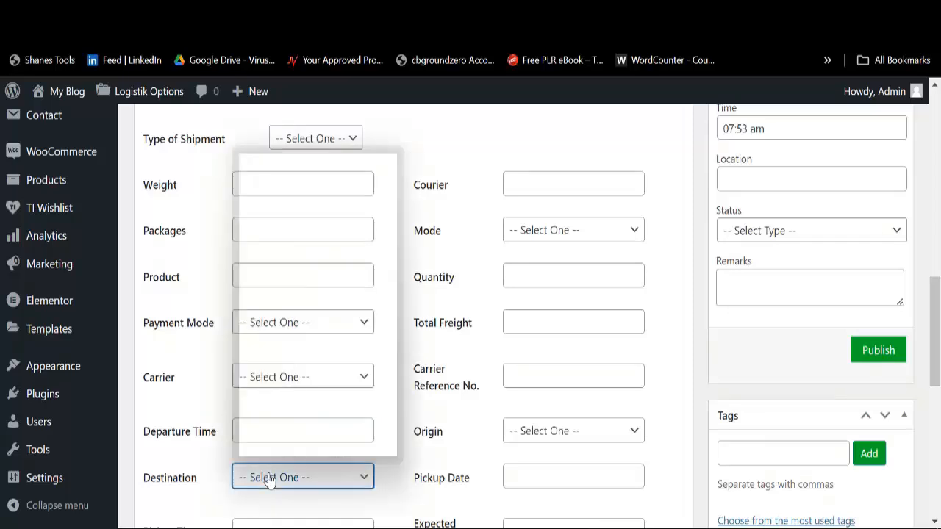
scroll(272, 342, "down", 20)
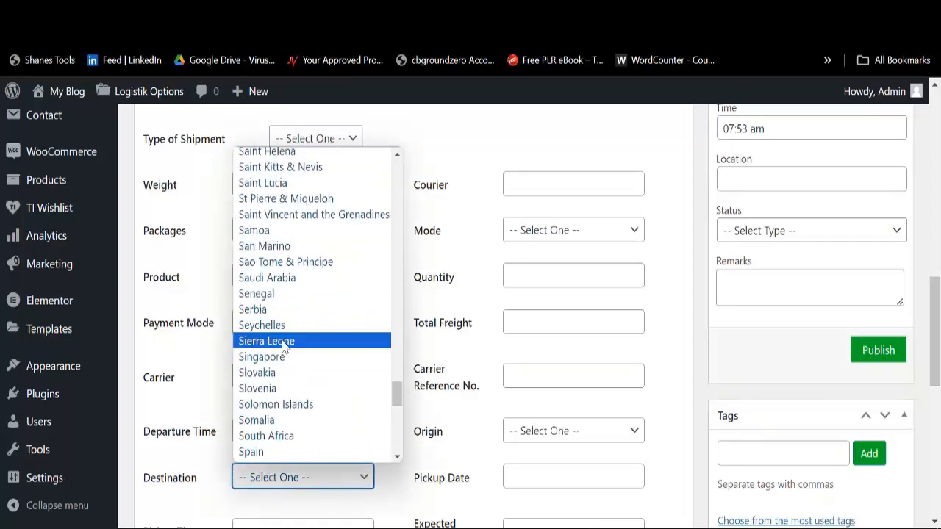
left_click(481, 185)
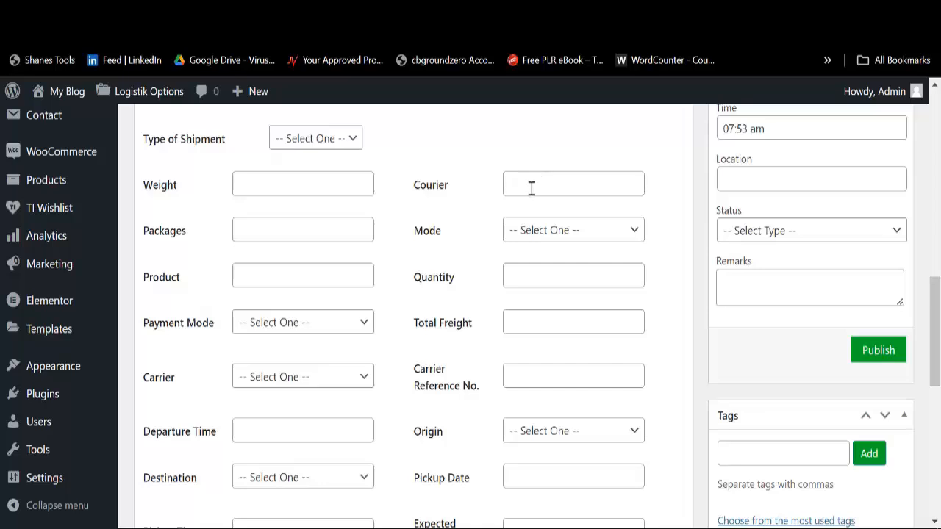
Step: Set the shipment mode to Air Freight, then move to quantity and the origin country list
left_click(535, 238)
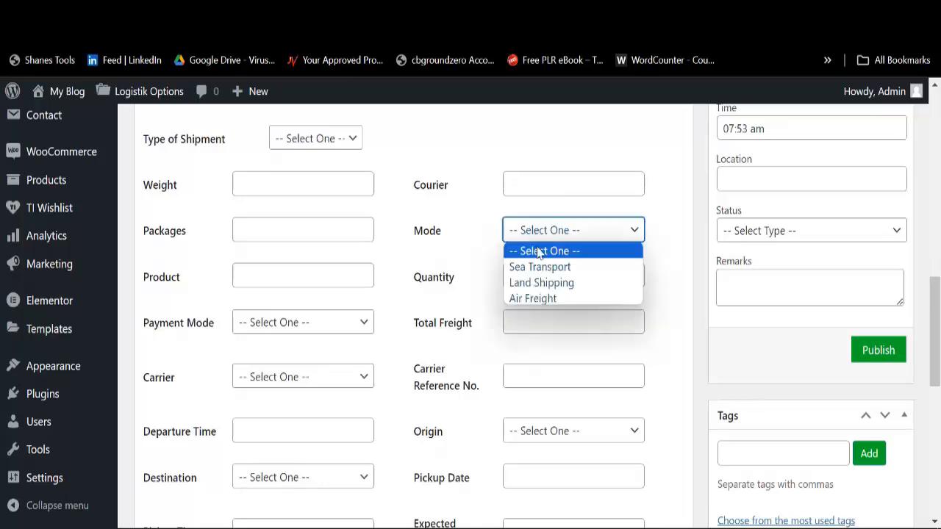
left_click(538, 301)
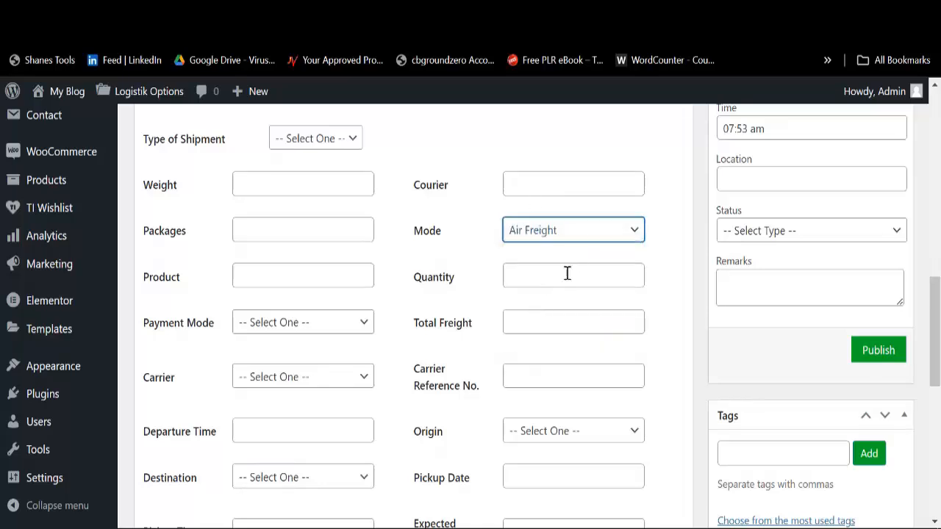
left_click(532, 278)
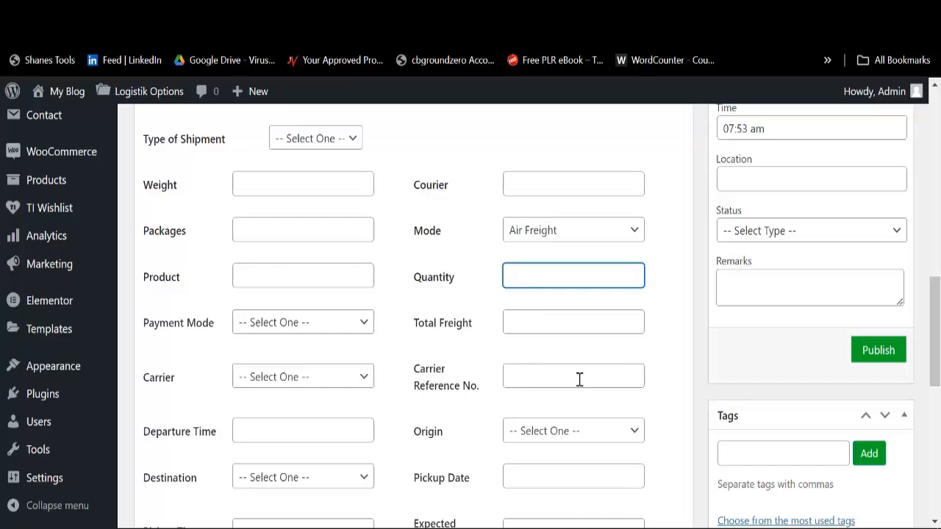
scroll(575, 382, "down", 2)
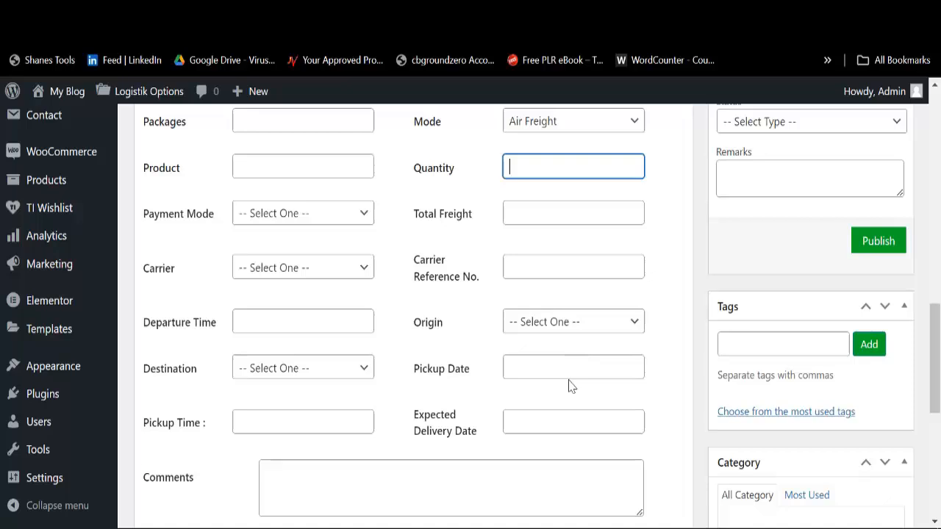
left_click(550, 332)
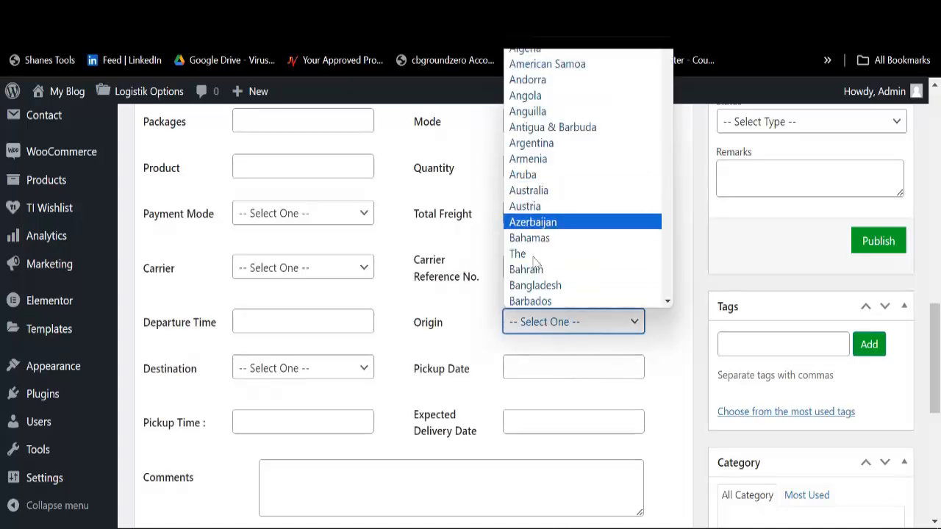
scroll(521, 363, "down", 4)
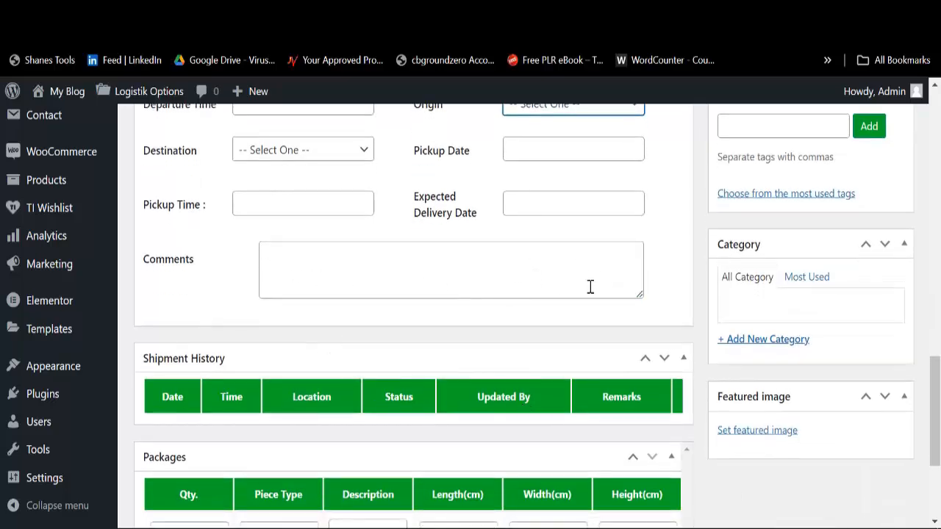
scroll(705, 325, "up", 4)
scroll(740, 302, "up", 2)
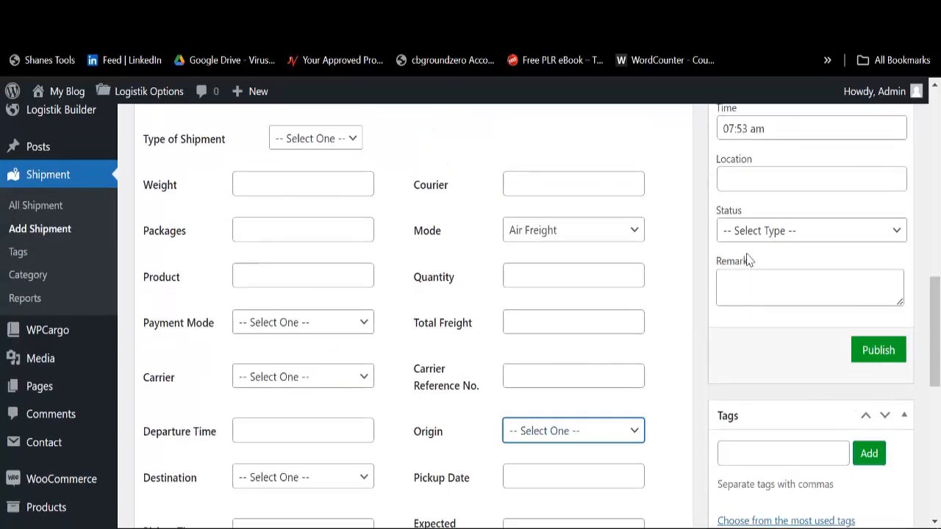
scroll(748, 260, "up", 4)
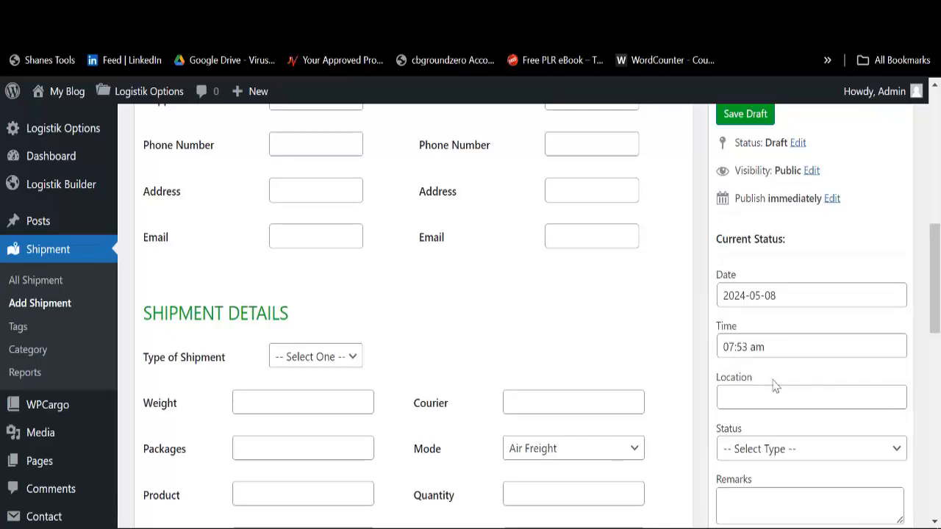
Step: Check the location field and the shipment status list, leaving the status unchosen
left_click(763, 401)
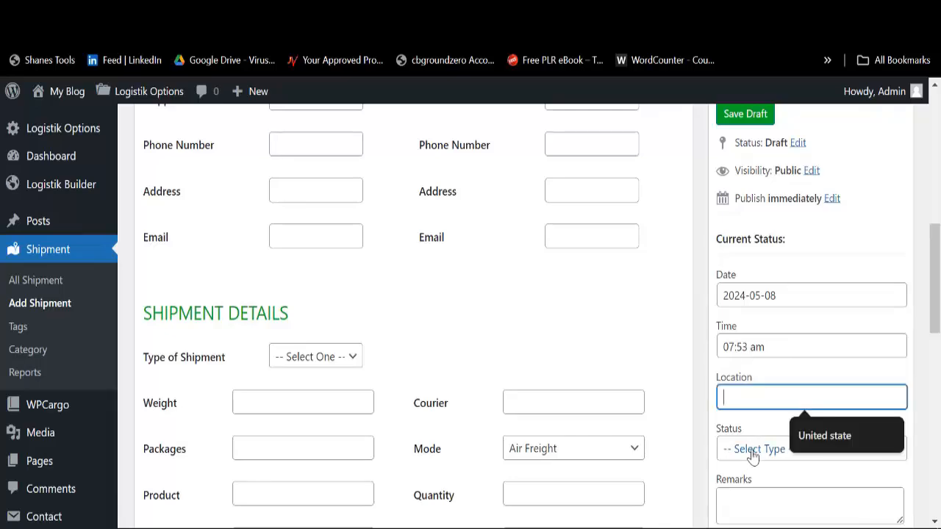
scroll(750, 412, "down", 3)
left_click(757, 239)
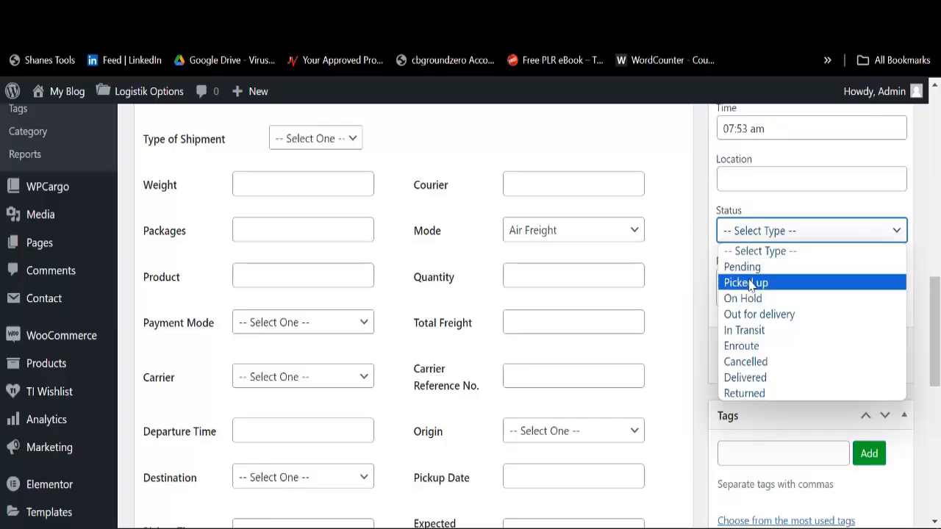
left_click(414, 279)
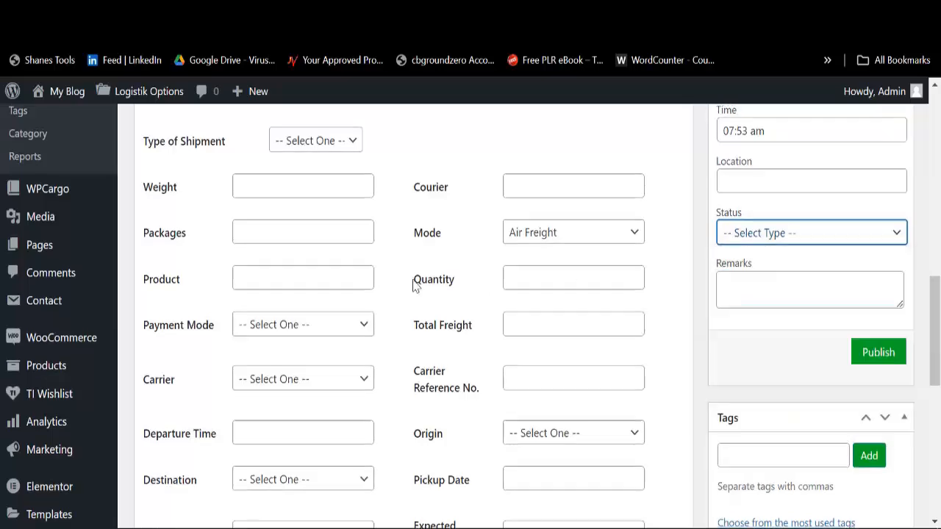
scroll(331, 307, "up", 6)
Step: Fill the shipper name from saved details and undo the unwanted address autofill
left_click(301, 315)
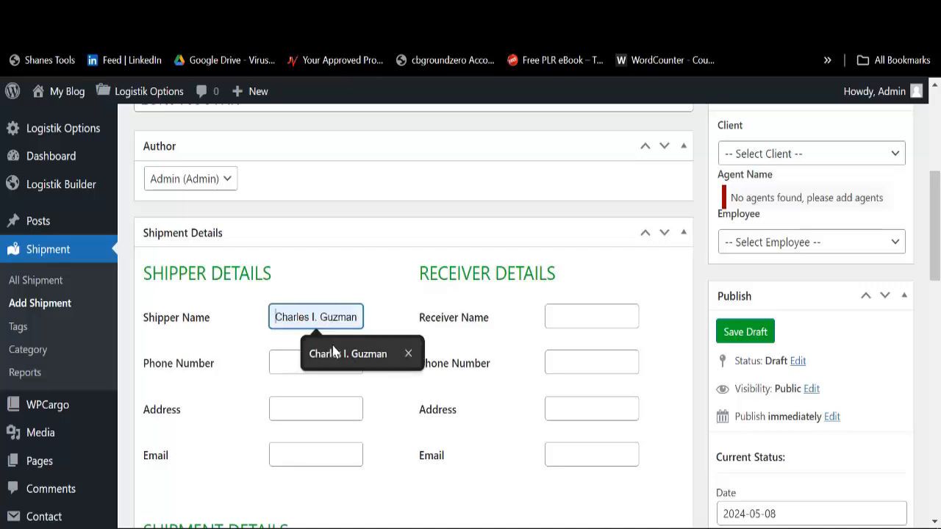
left_click(316, 353)
left_click(301, 364)
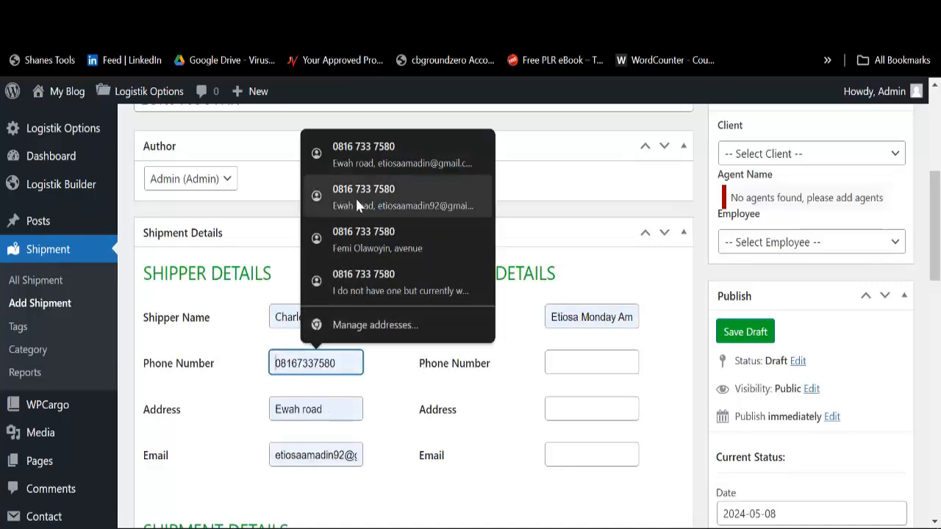
left_click(355, 195)
left_click(319, 363)
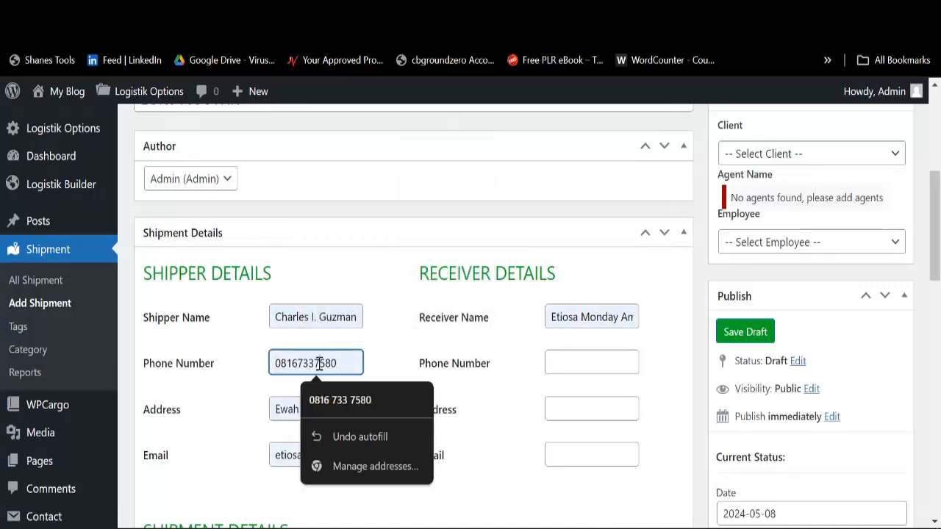
left_click(339, 437)
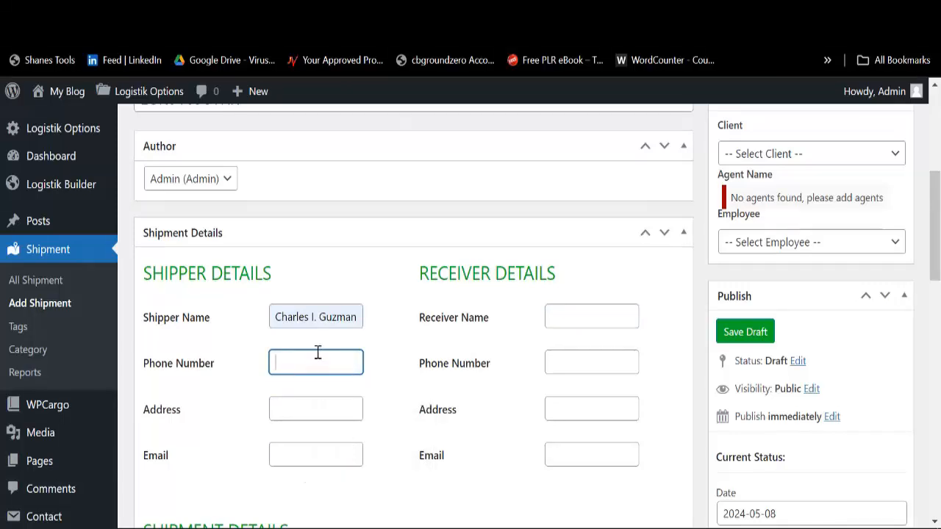
Step: Enter shipper phone 1234567 and address 'lag', and pick the saved shipper e-mail
type("123456790-")
left_click(304, 407)
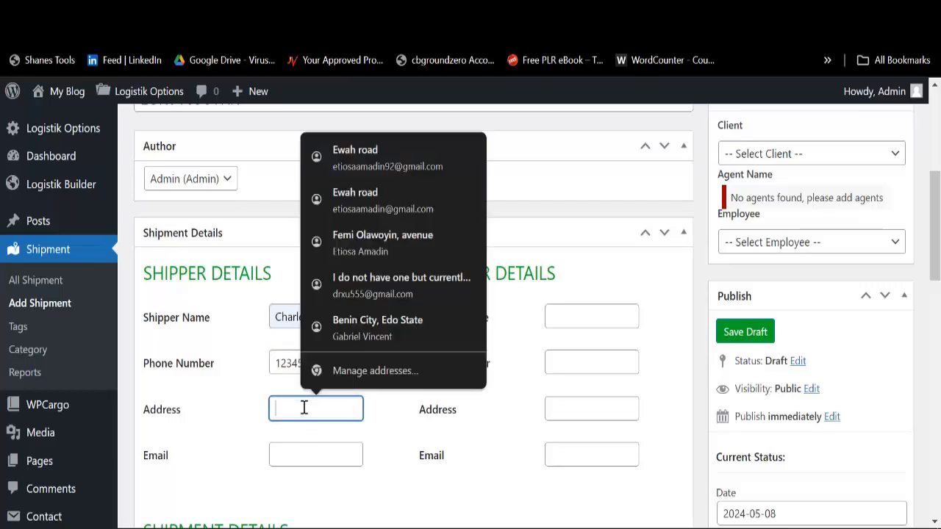
type("lago")
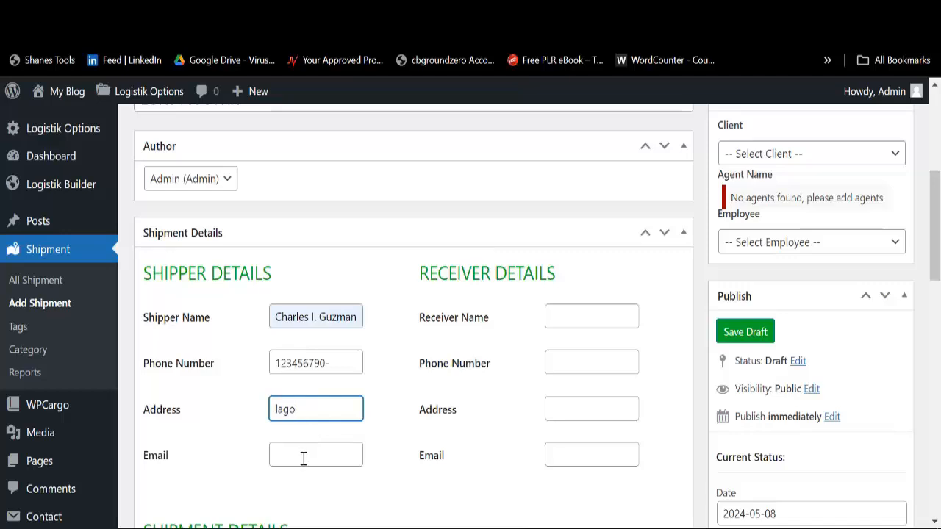
left_click(304, 456)
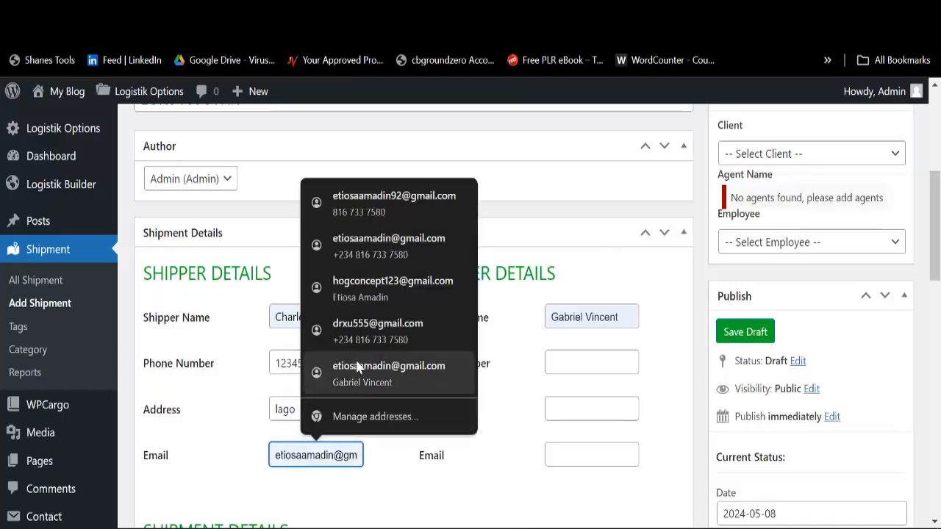
left_click(364, 332)
Step: Clear the autofilled receiver name and enter a new, shorter receiver name
left_click(594, 317)
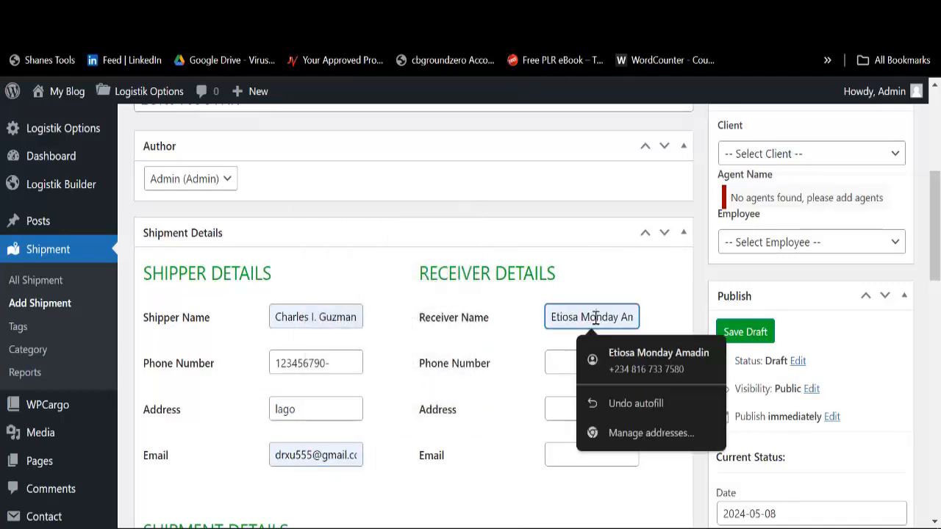
double_click(595, 317)
key("BackSpace")
key("BackSpace")
key("BackSpace")
key("BackSpace")
key("BackSpace")
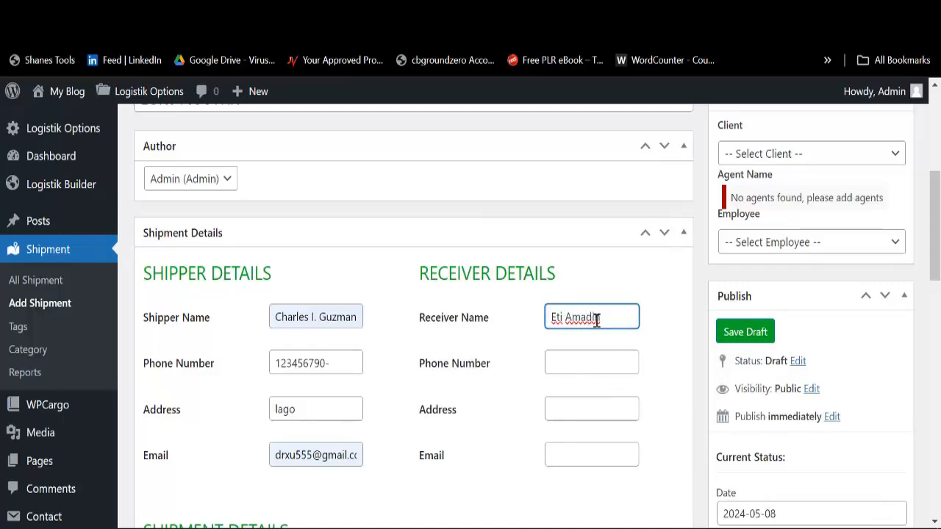
key("ctrl+a")
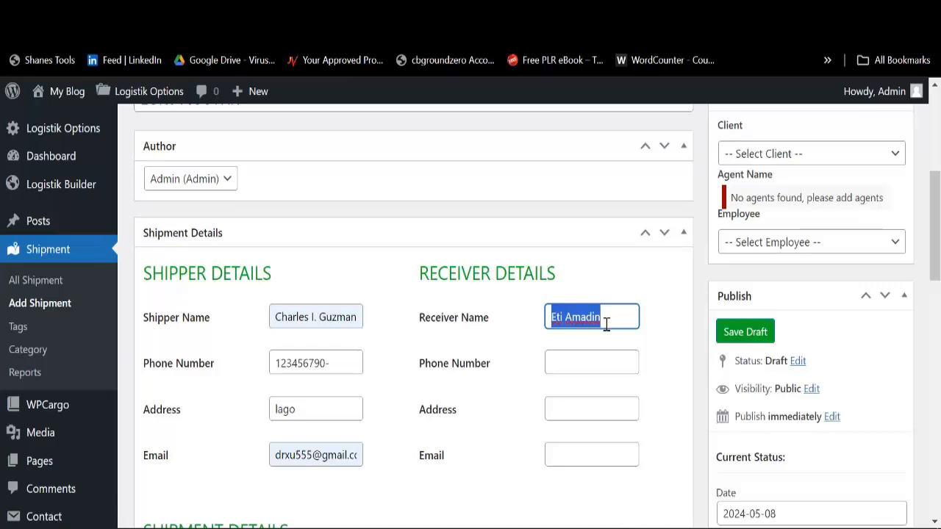
key("BackSpace")
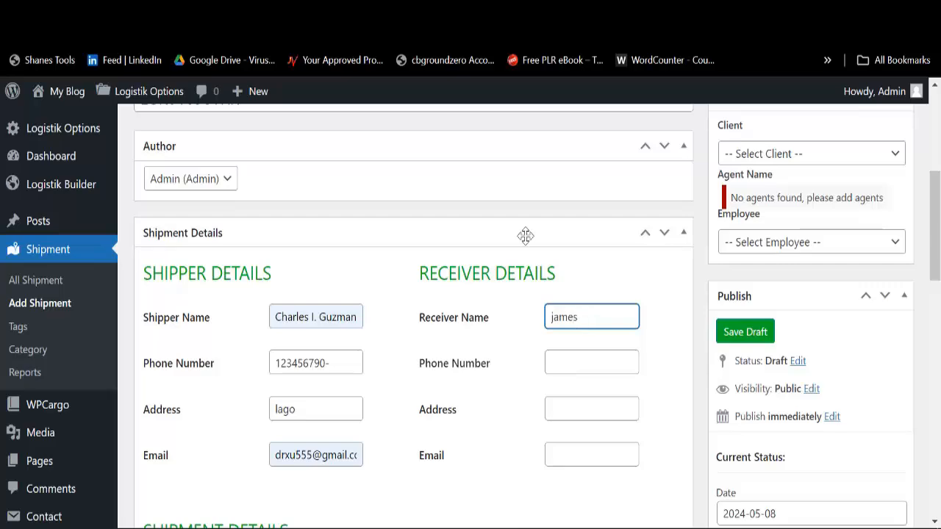
key("ctrl+a")
Step: Publish the shipment draft from the Publish box on the Add Shipment page
scroll(389, 258, "down", 5)
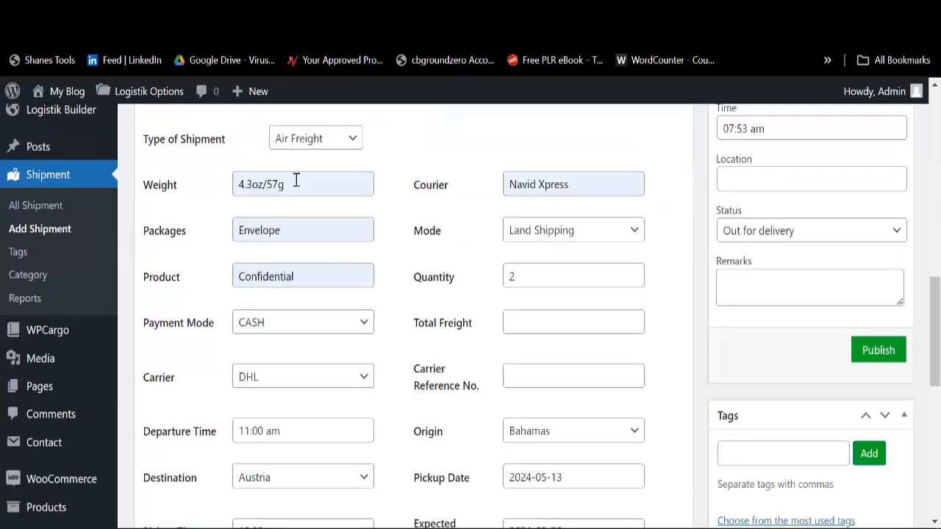
scroll(378, 235, "up", 4)
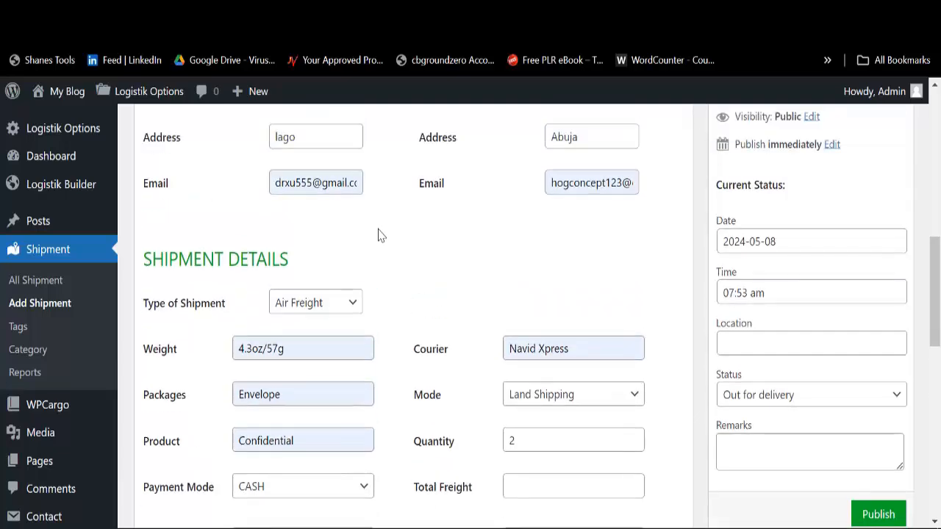
scroll(609, 214, "down", 5)
scroll(609, 214, "down", 2)
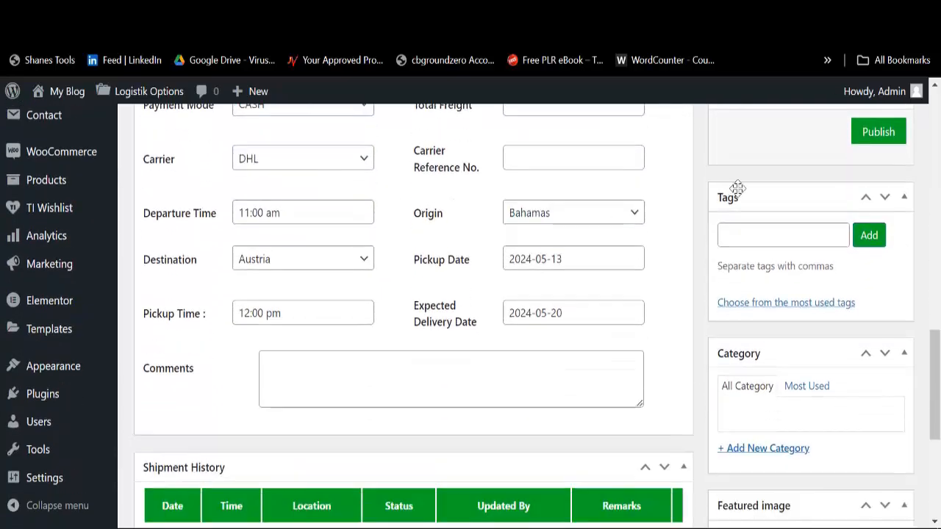
left_click(879, 135)
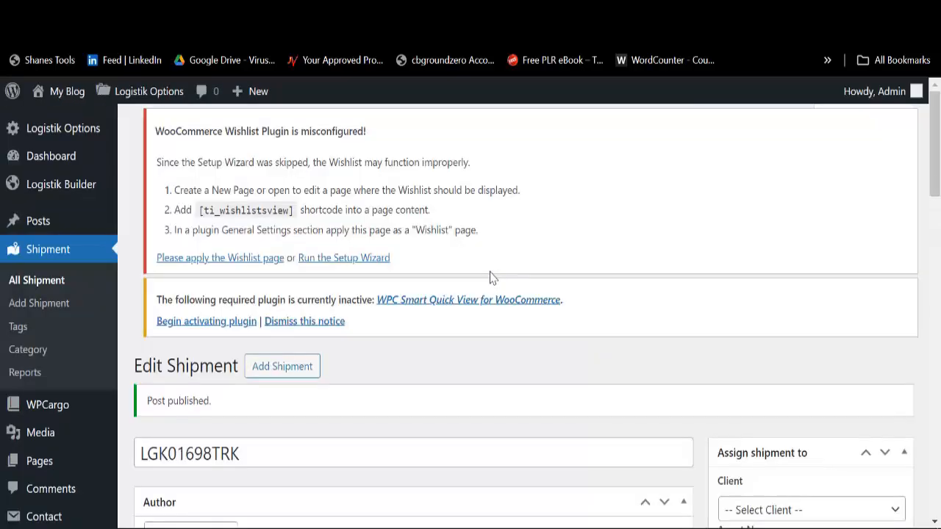
Step: Cut the tracking-number title out of the shipment title field and paste it into Notepad
scroll(301, 324, "down", 2)
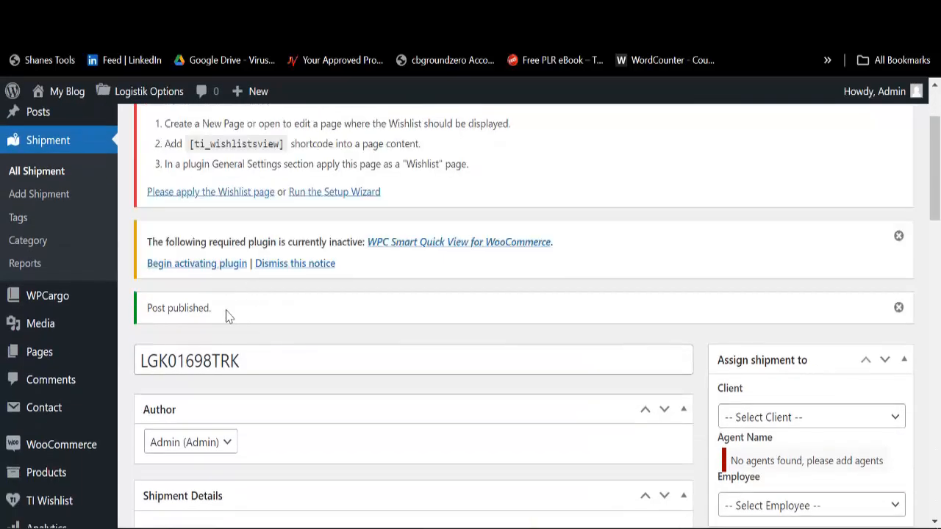
left_click_drag(233, 361, 139, 361)
right_click(171, 365)
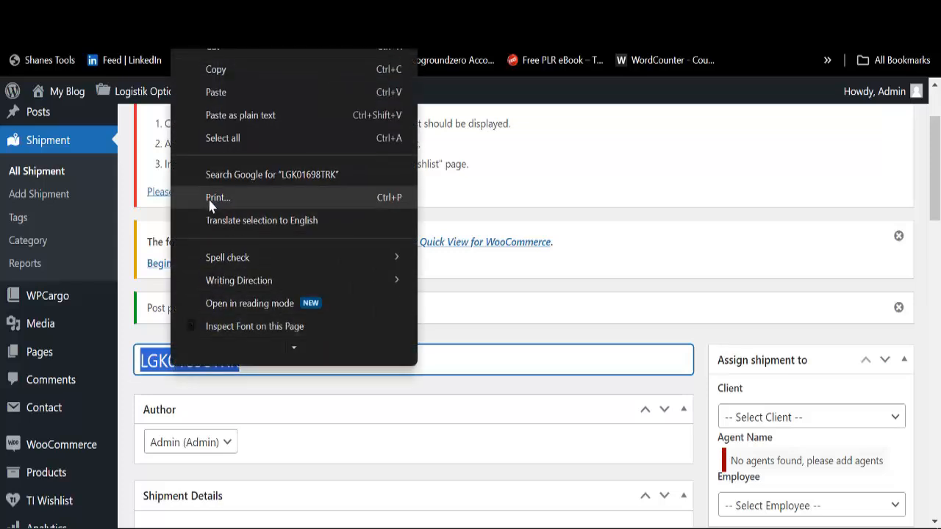
scroll(213, 210, "up", 1)
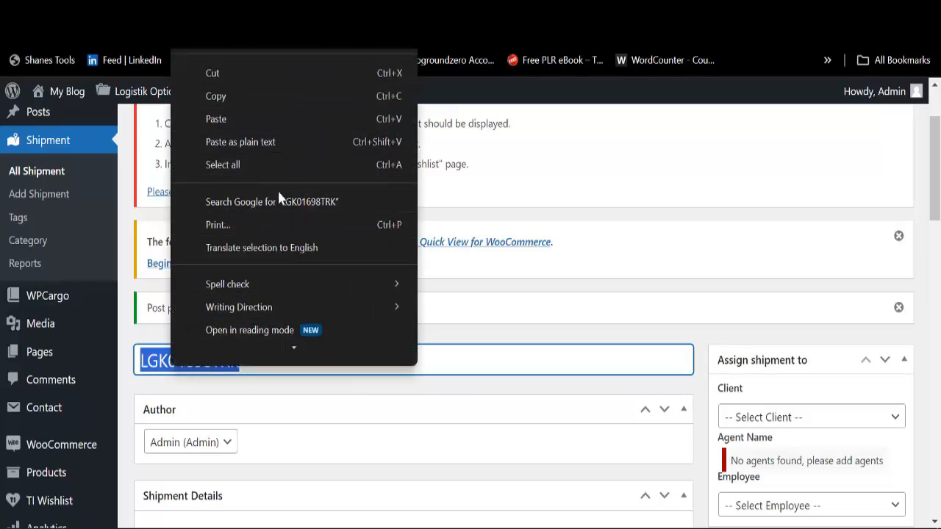
scroll(326, 239, "up", 1)
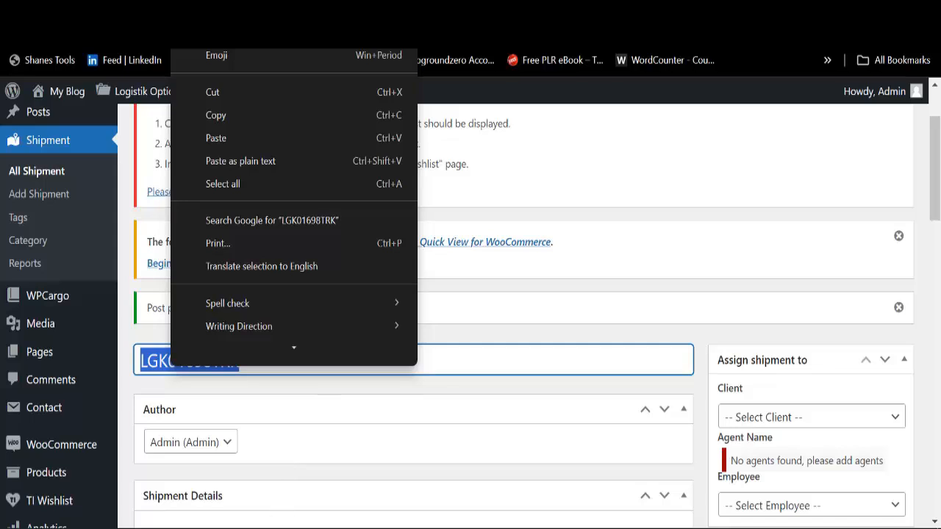
left_click(404, 94)
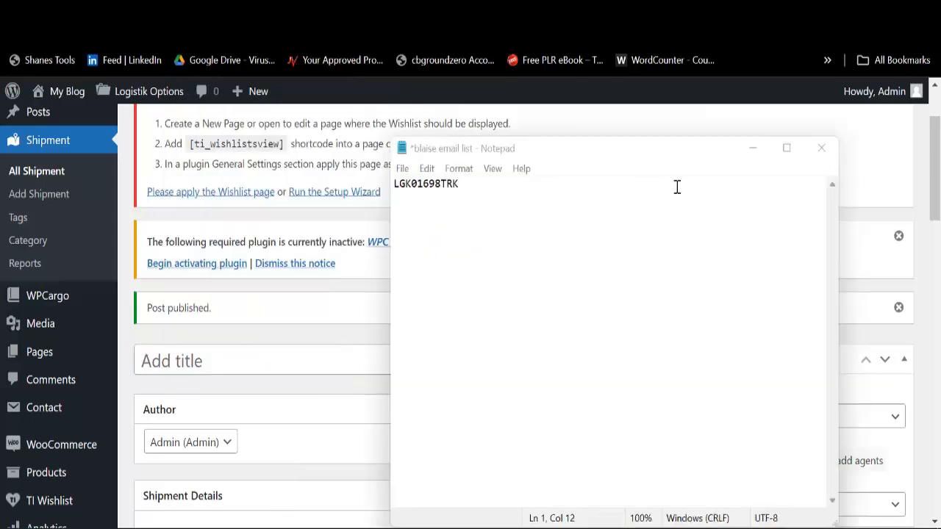
left_click(752, 149)
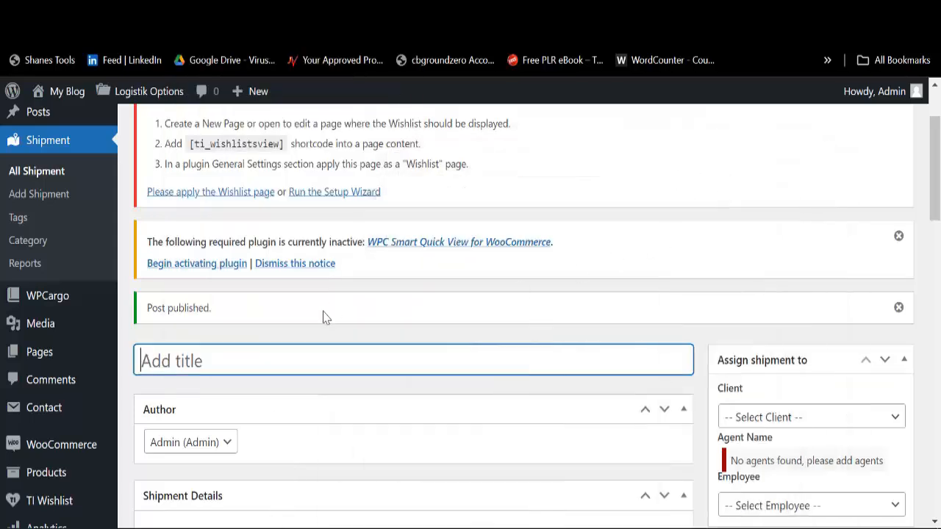
scroll(117, 267, "up", 2)
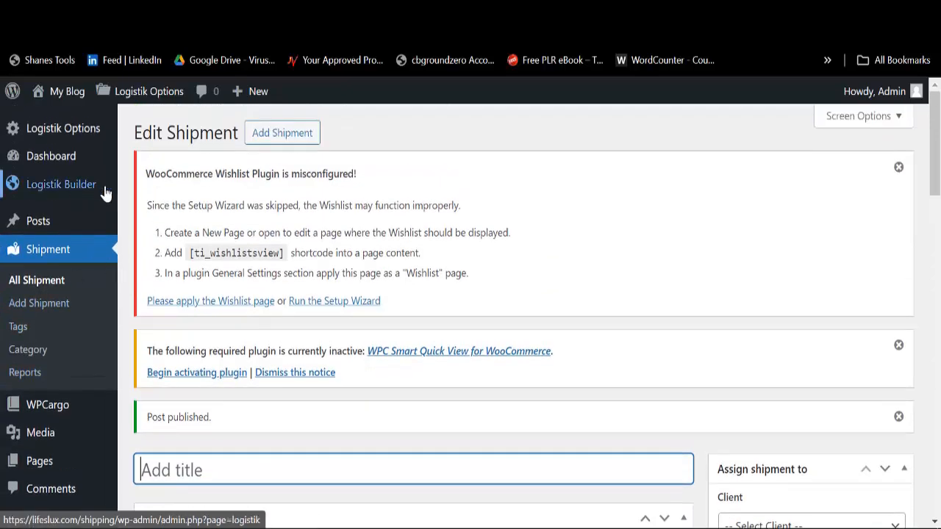
Step: Go to Appearance > Menus, leaving the shipment editor without saving its changes
left_click(412, 13)
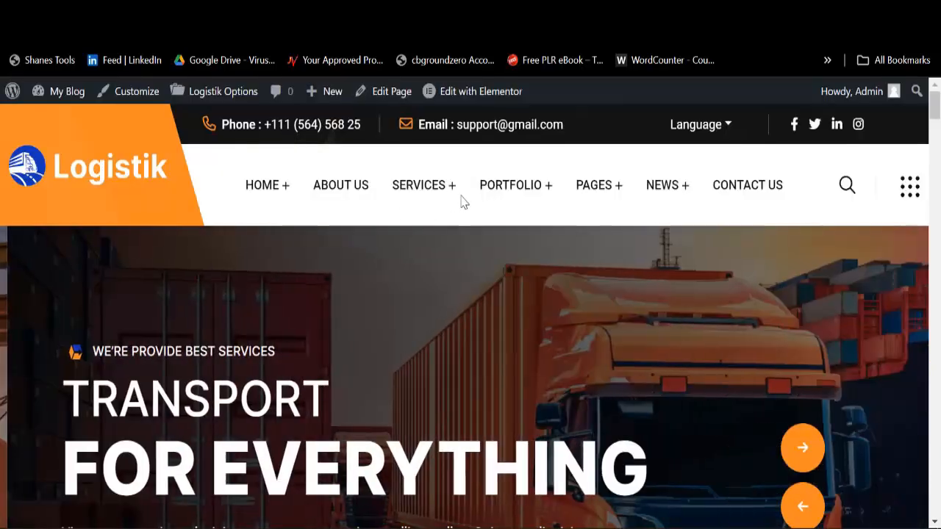
mouse_move(505, 209)
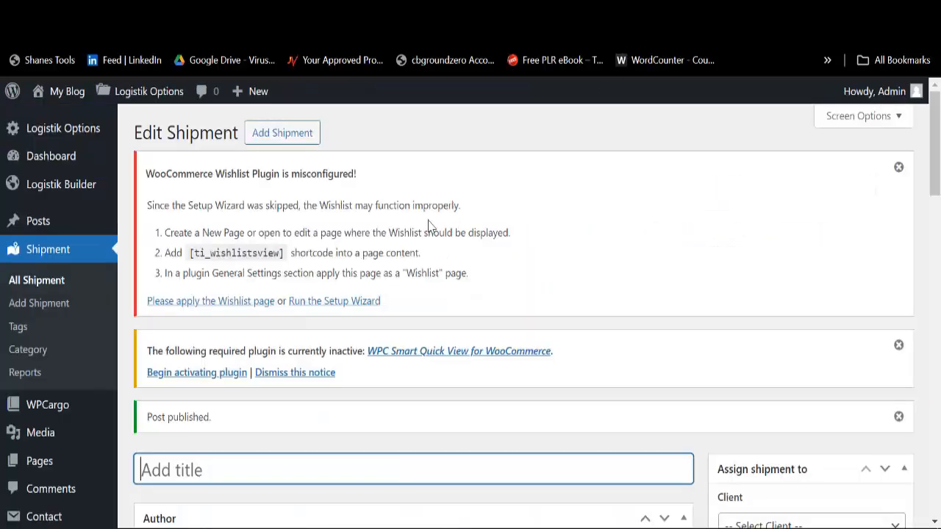
scroll(51, 390, "down", 2)
mouse_move(59, 413)
scroll(57, 434, "down", 5)
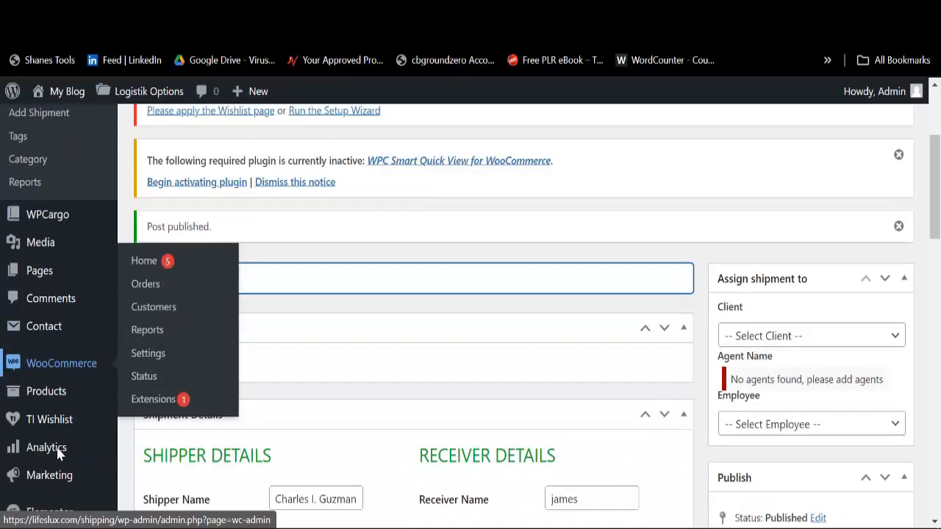
mouse_move(48, 378)
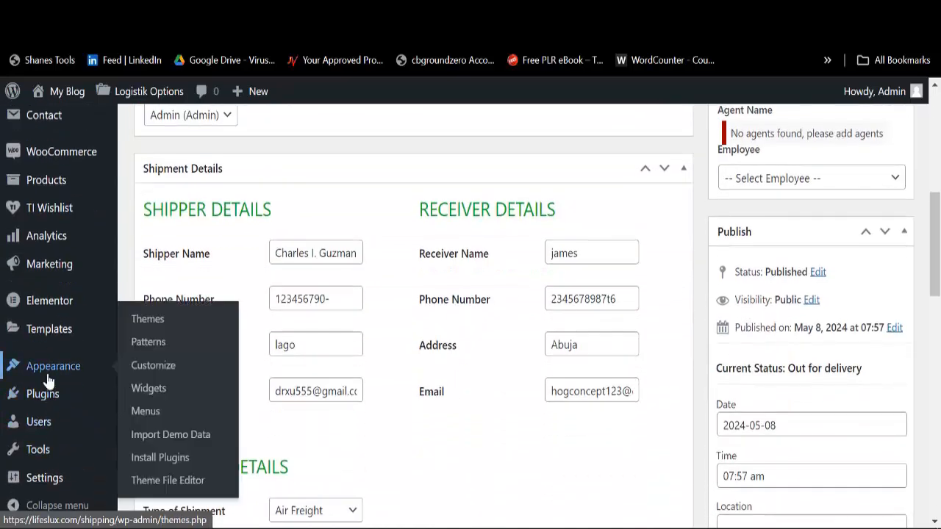
left_click(144, 412)
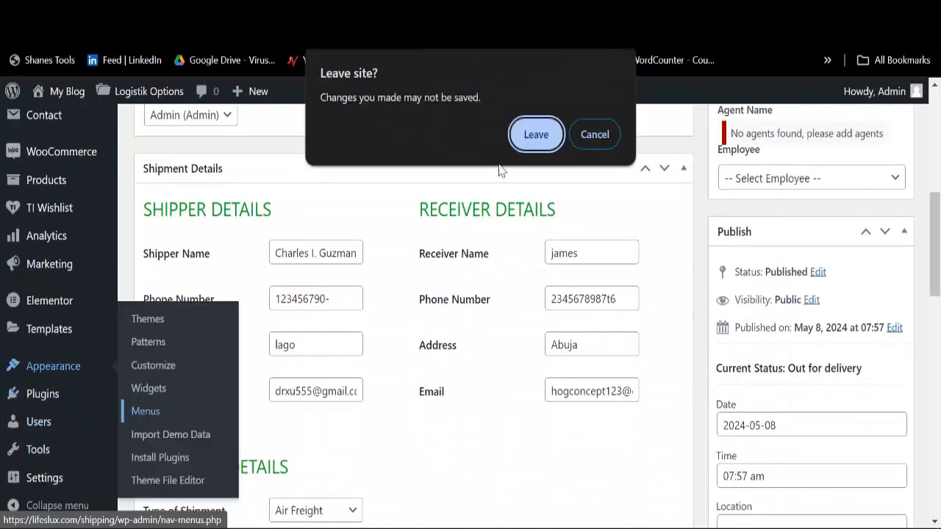
left_click(536, 135)
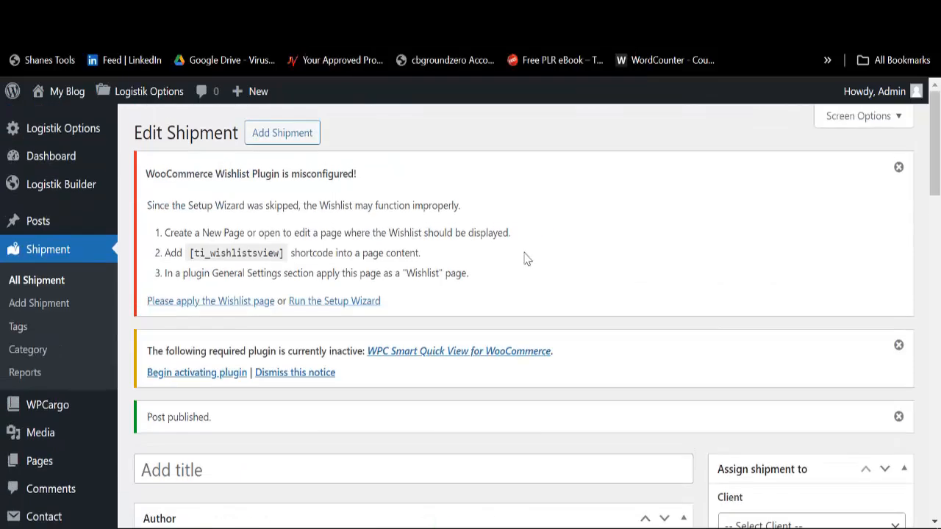
Step: Load Main Menu (Primary Menu) for editing and scroll through its item structure
scroll(338, 292, "down", 5)
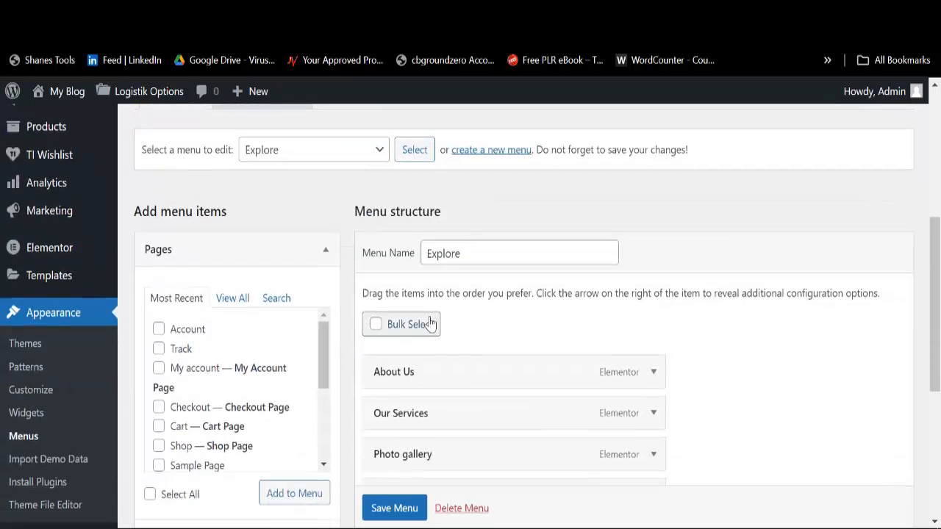
scroll(426, 330, "down", 2)
scroll(319, 301, "up", 5)
left_click(319, 376)
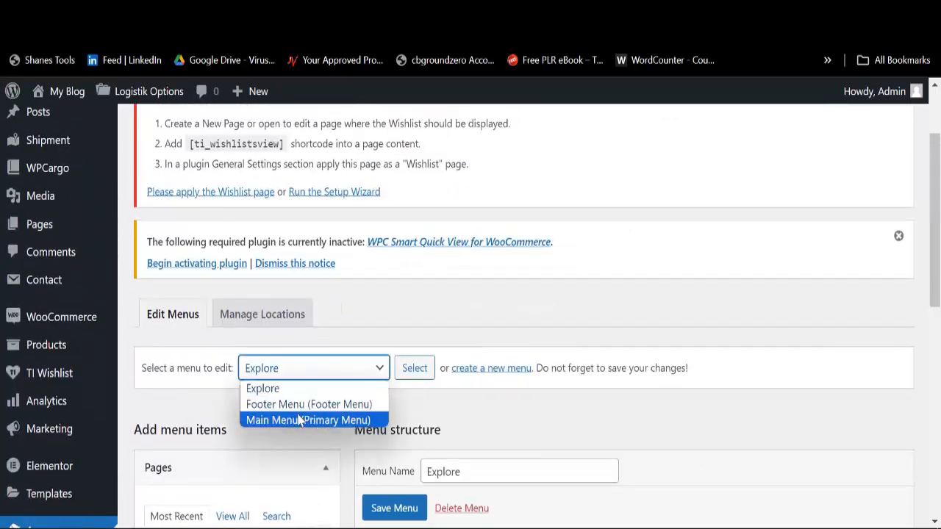
left_click(346, 419)
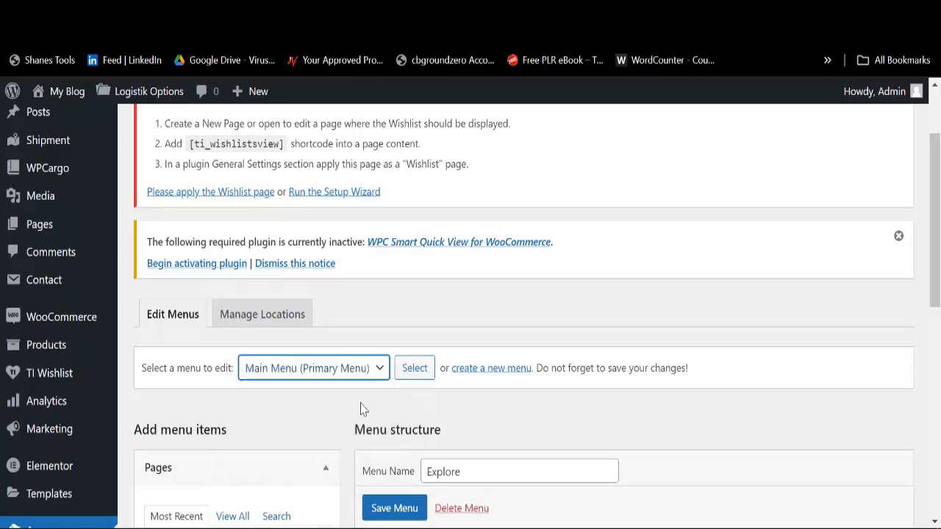
left_click(415, 367)
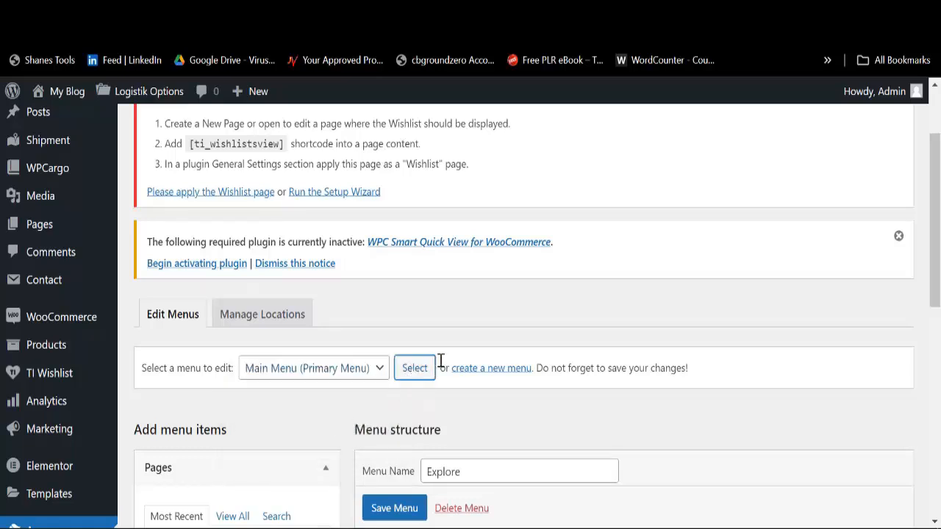
scroll(439, 361, "down", 8)
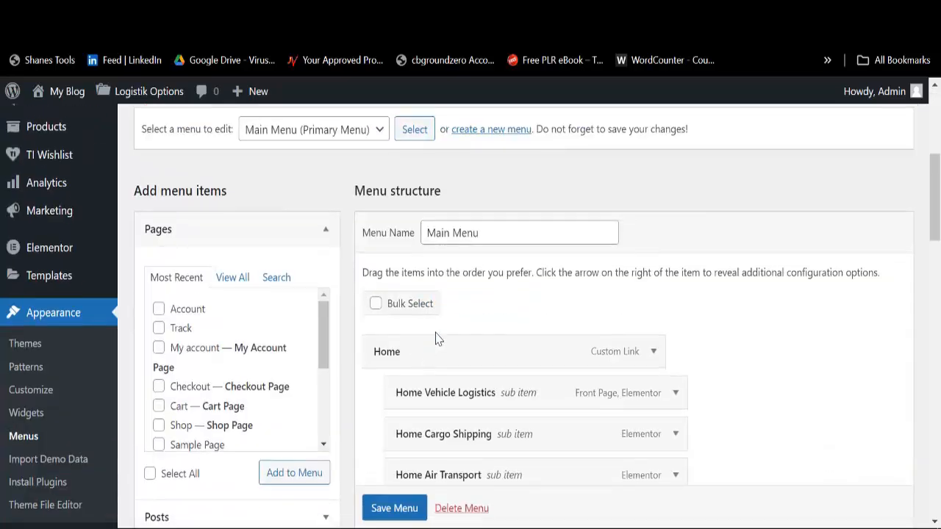
scroll(439, 354, "down", 15)
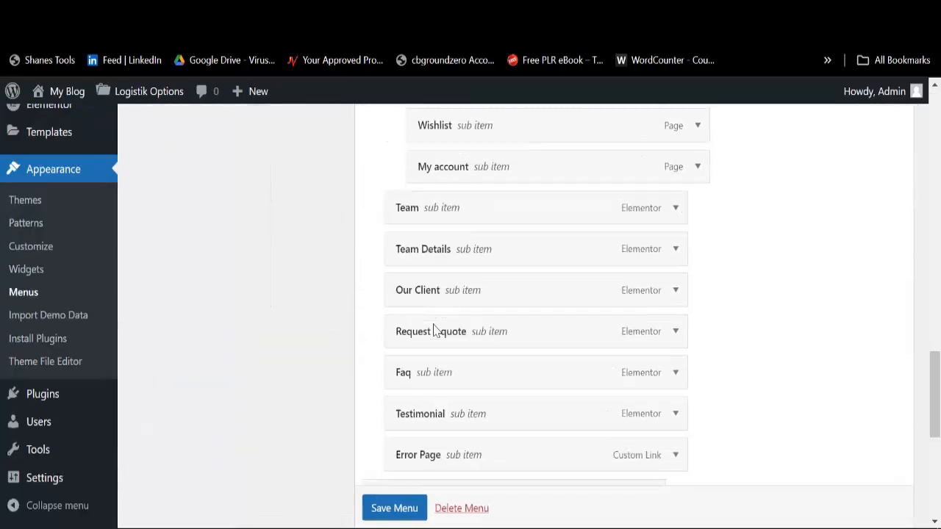
scroll(436, 331, "down", 3)
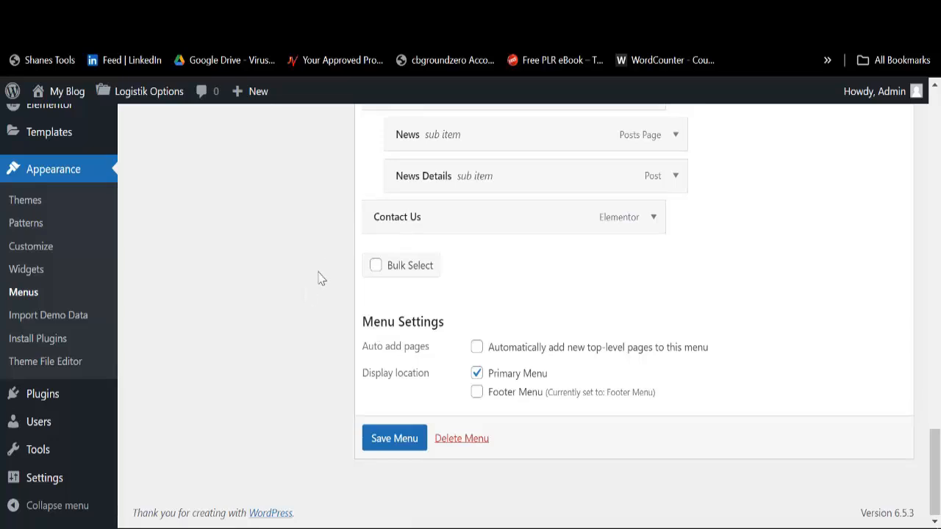
scroll(324, 276, "up", 5)
scroll(385, 423, "down", 2)
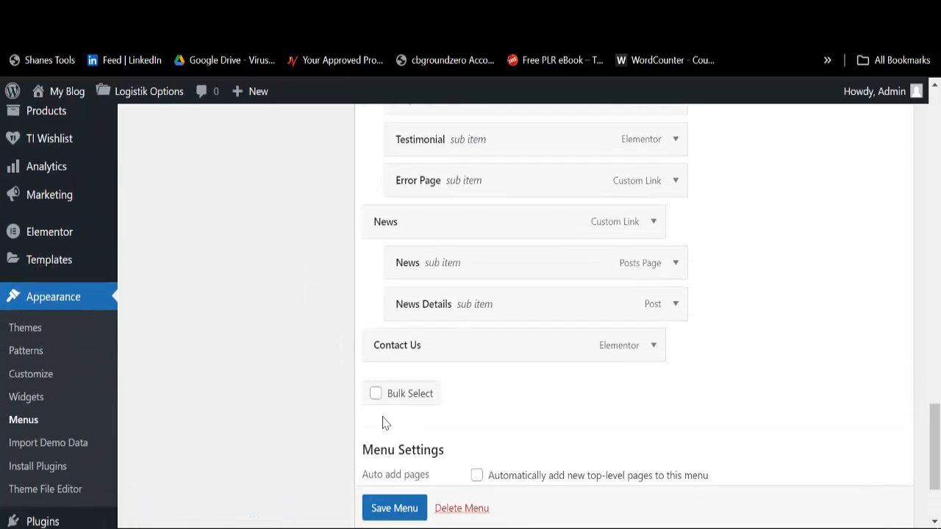
Step: Turn on Bulk Select and mark News, Error Page, Testimonial, Faq, Request a quote and Team items
left_click(375, 378)
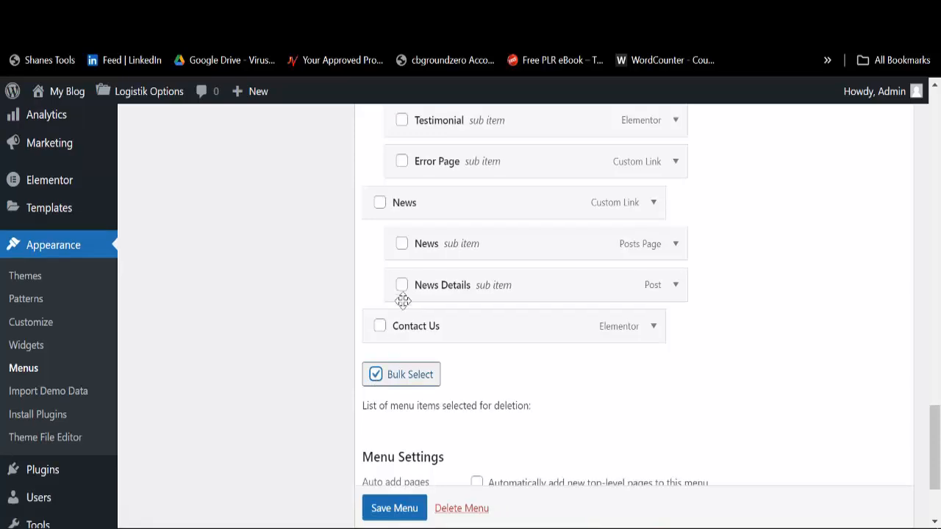
left_click(402, 243)
left_click(401, 285)
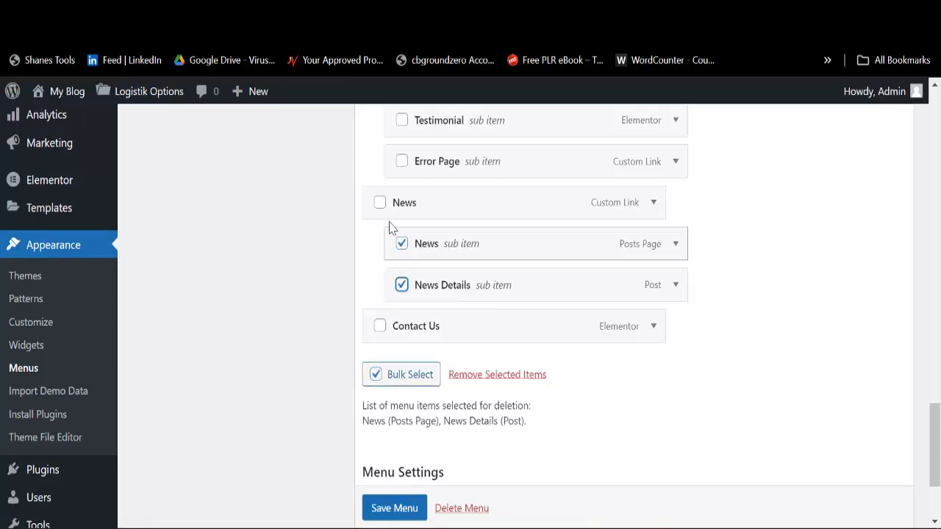
left_click(379, 203)
scroll(402, 279, "up", 3)
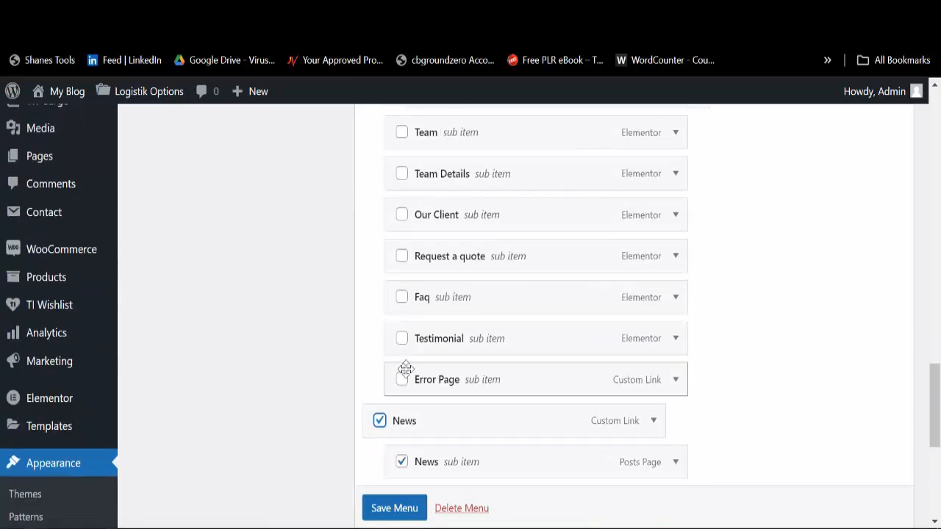
left_click(401, 379)
left_click(402, 338)
left_click(402, 297)
left_click(401, 256)
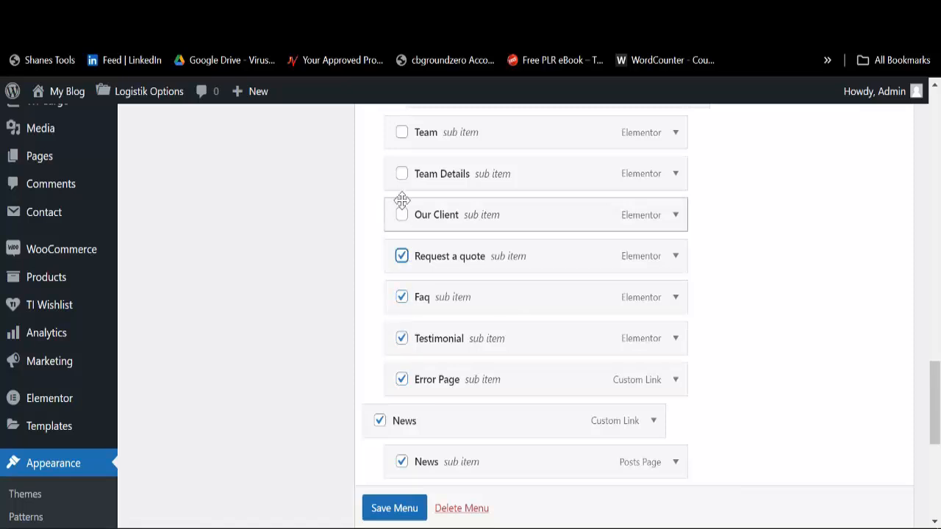
left_click(401, 174)
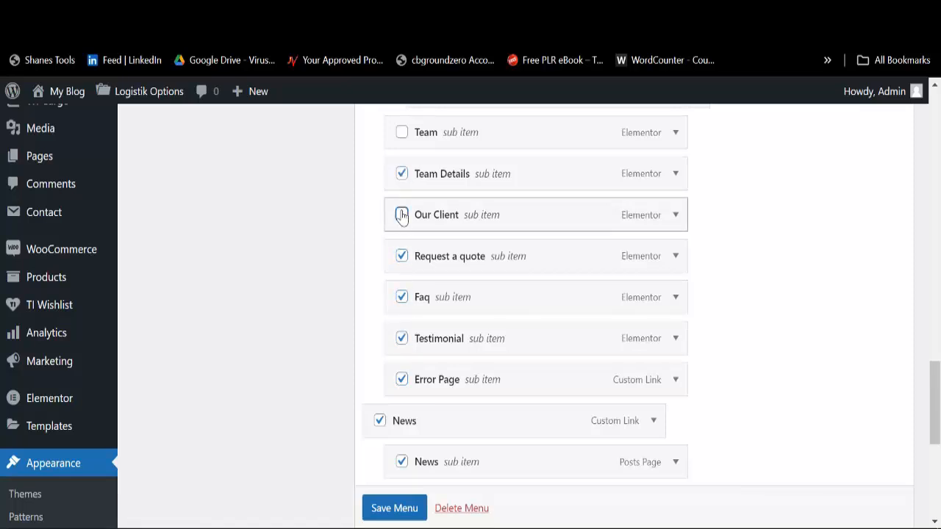
left_click(402, 214)
scroll(408, 242, "up", 3)
left_click(402, 352)
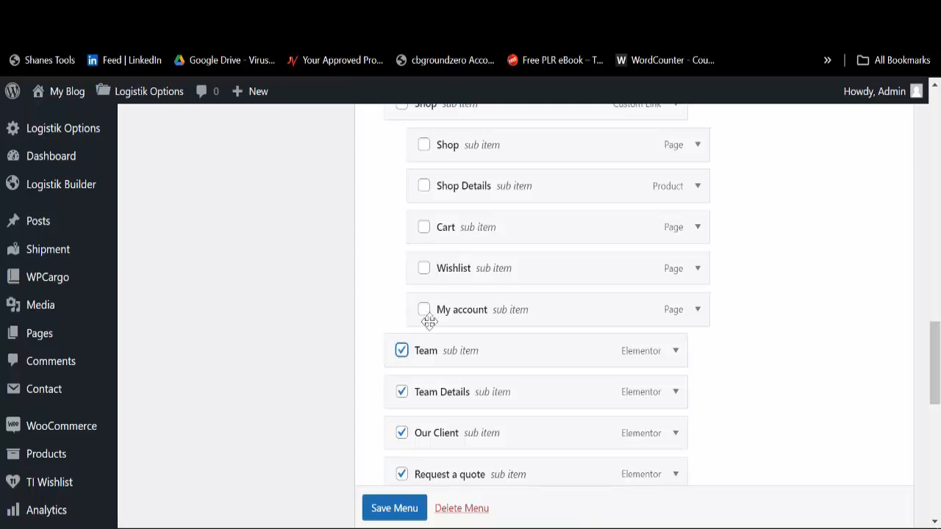
Step: Mark Wishlist, My account, Cart, Shop Details, Shop items and the Pages parent for deletion
left_click(424, 269)
left_click(424, 270)
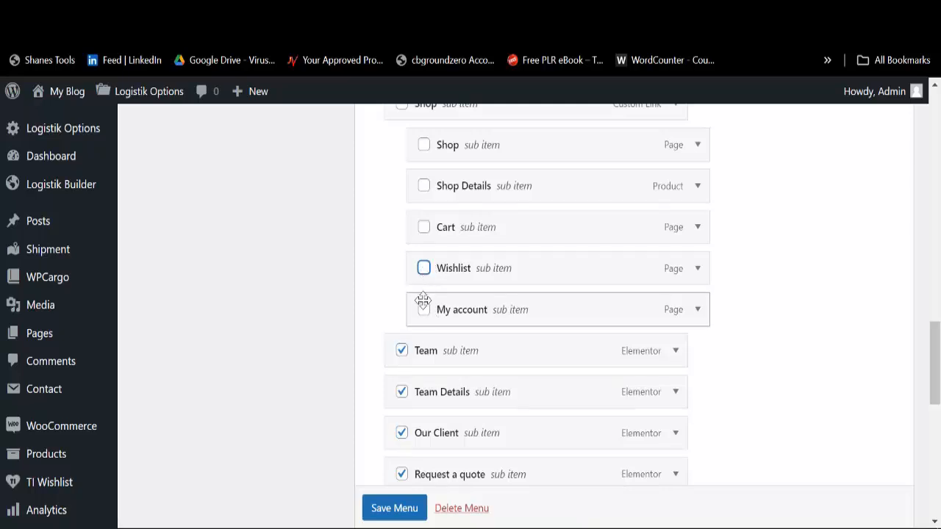
left_click(423, 309)
left_click(424, 270)
left_click(425, 228)
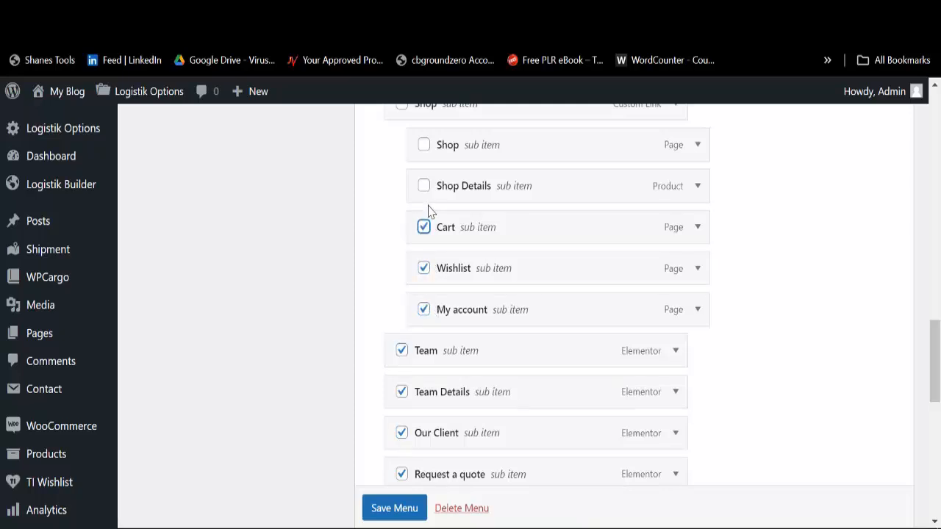
left_click(424, 186)
scroll(424, 210, "up", 3)
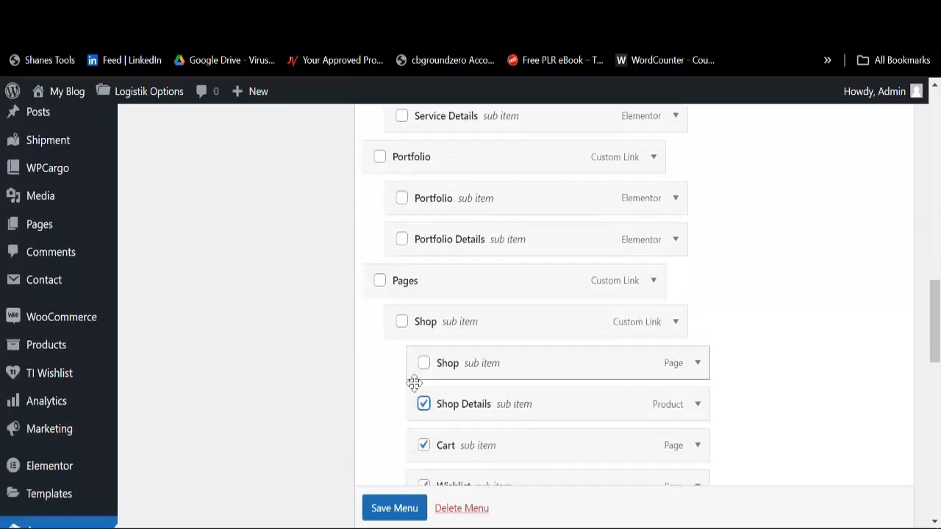
scroll(417, 368, "down", 3)
scroll(426, 300, "up", 3)
left_click(424, 362)
left_click(402, 323)
left_click(380, 281)
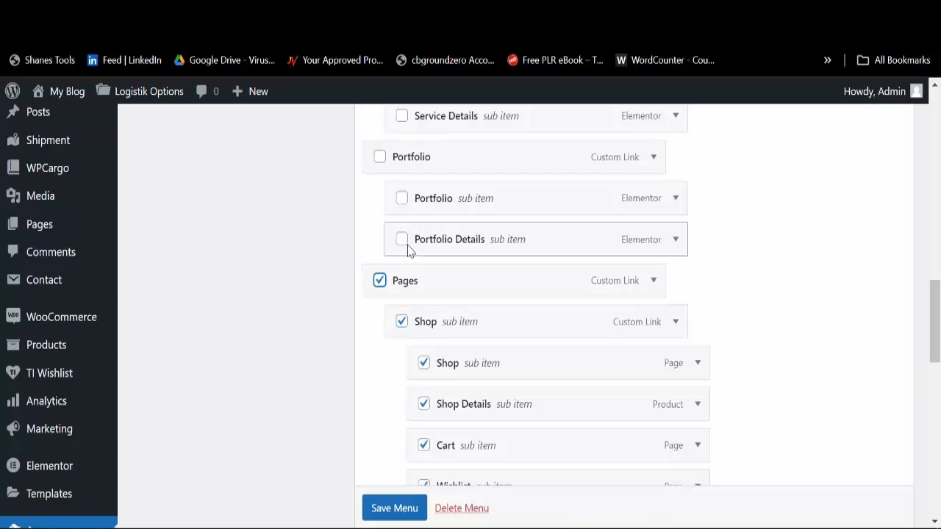
Step: Mark the Portfolio items, Service Details and the Services parent for deletion
left_click(402, 239)
left_click(402, 198)
left_click(379, 157)
scroll(401, 240, "up", 3)
left_click(402, 335)
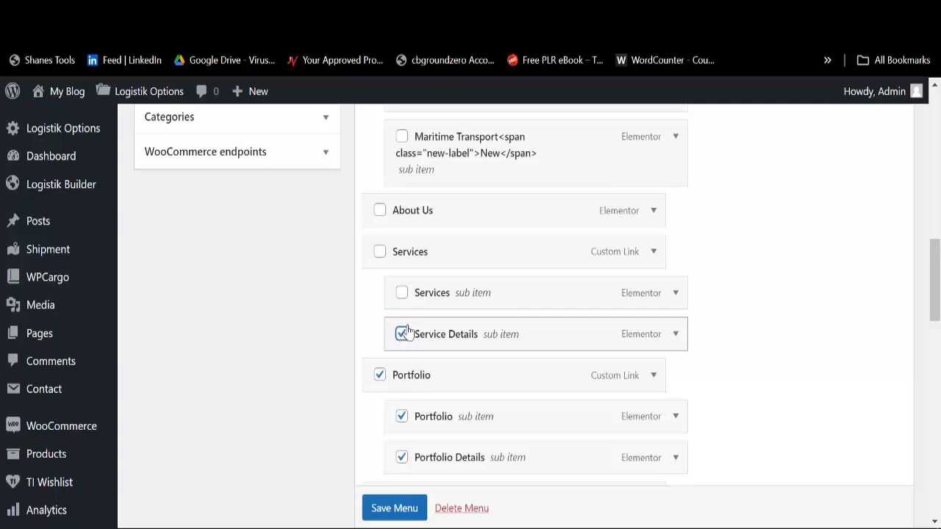
left_click(380, 251)
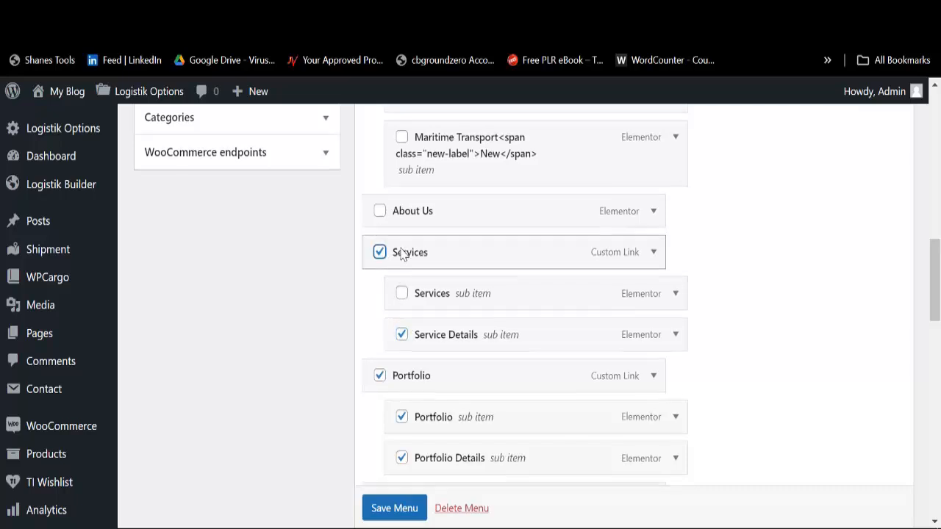
scroll(412, 272, "up", 1)
Step: Mark Maritime, Rail, Home Air, Home Cargo and the Home parent, then remove all selected items
left_click(401, 246)
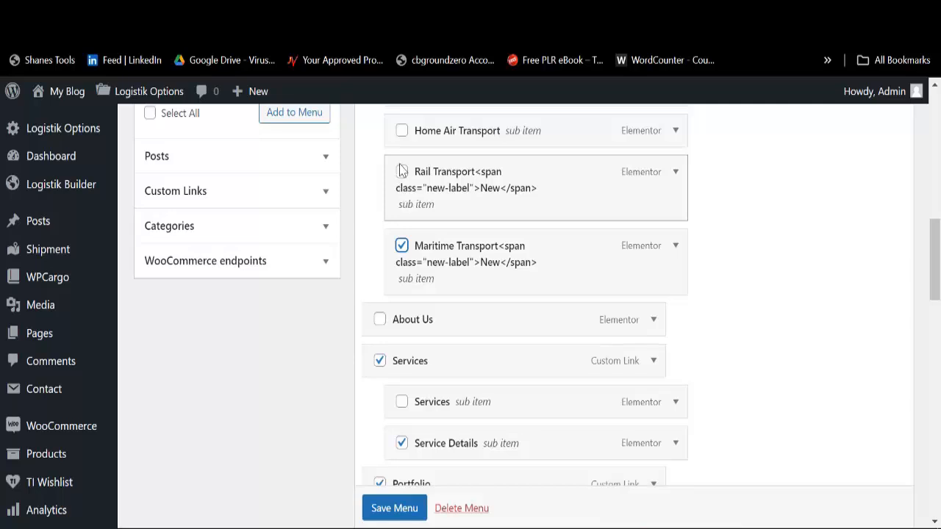
left_click(401, 172)
scroll(416, 261, "up", 3)
left_click(402, 348)
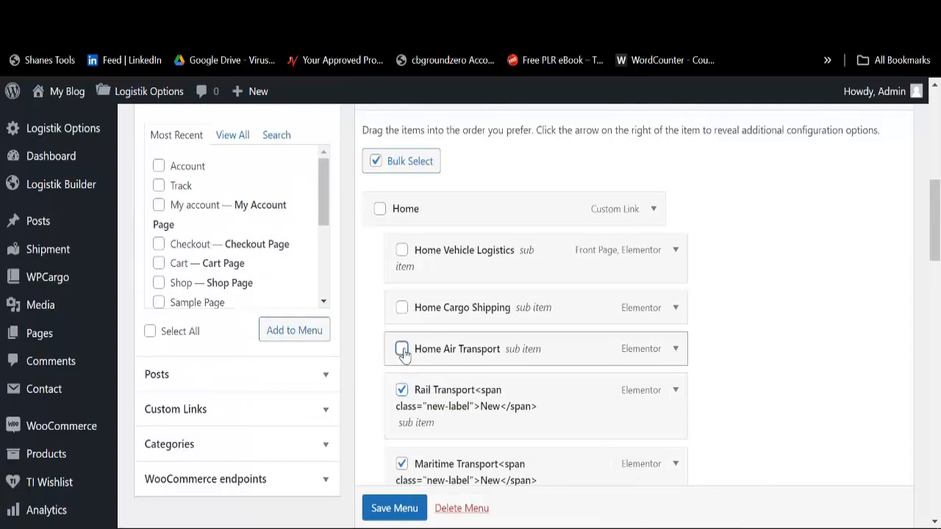
left_click(402, 309)
left_click(380, 211)
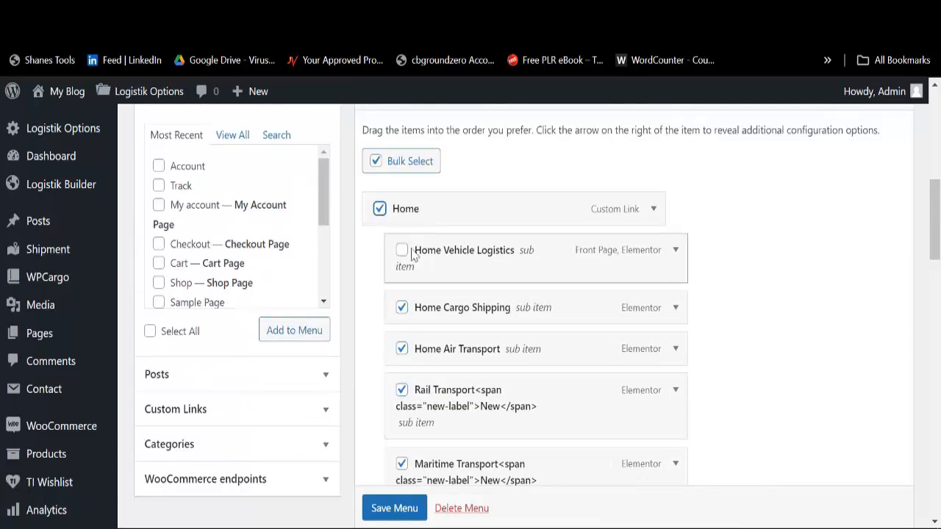
scroll(419, 353, "down", 15)
scroll(420, 353, "down", 4)
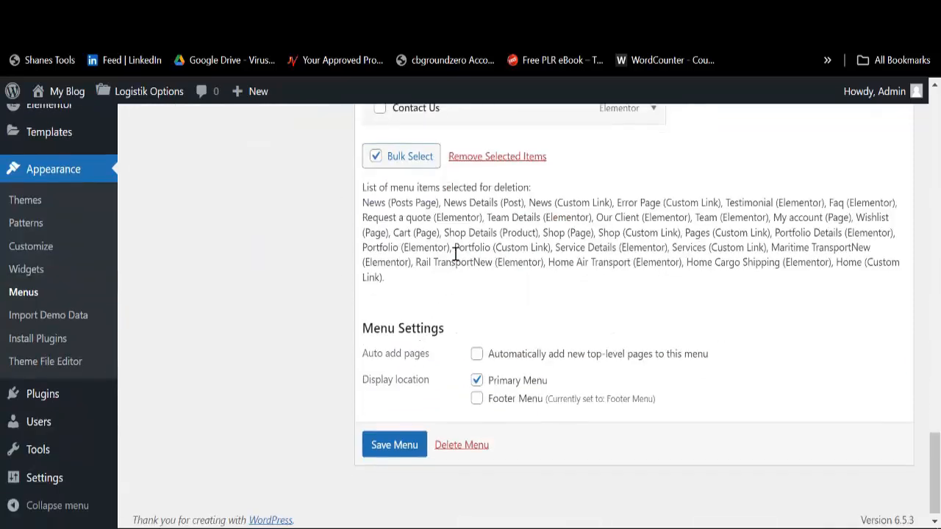
left_click(465, 157)
Step: Rename the Home Vehicle Logistics menu item to Home
scroll(460, 304, "up", 10)
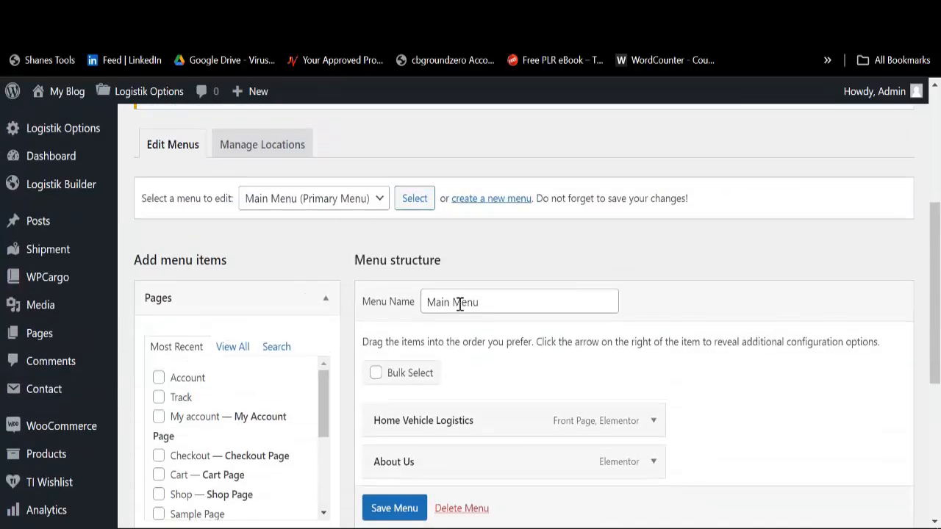
scroll(428, 367, "down", 3)
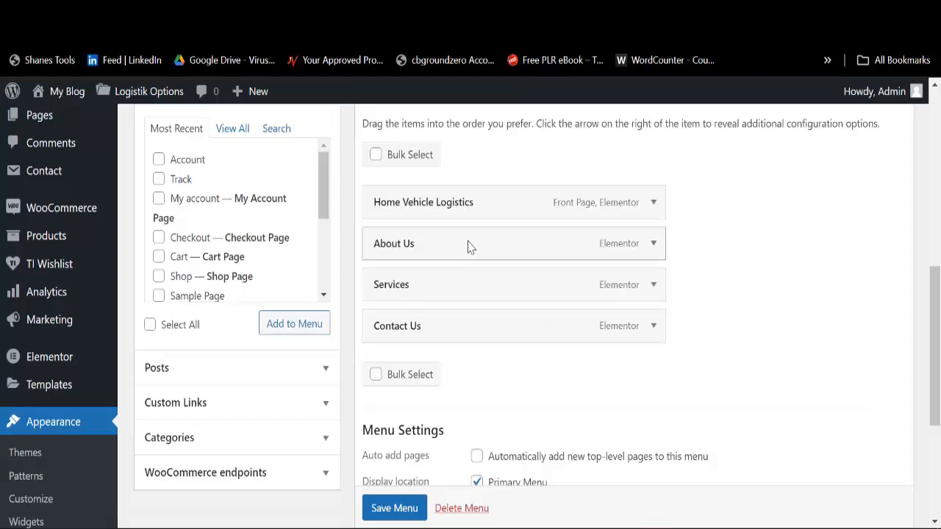
left_click(652, 206)
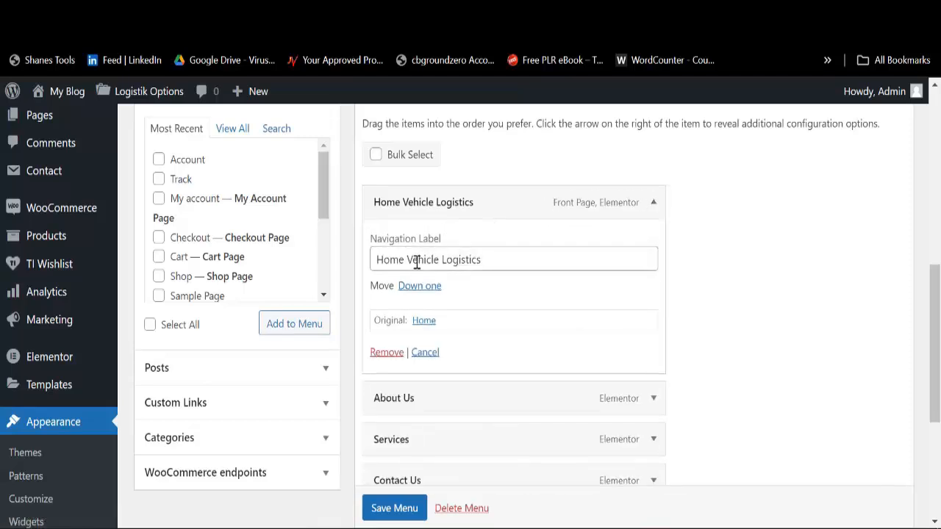
left_click_drag(407, 260, 565, 265)
key("BackSpace")
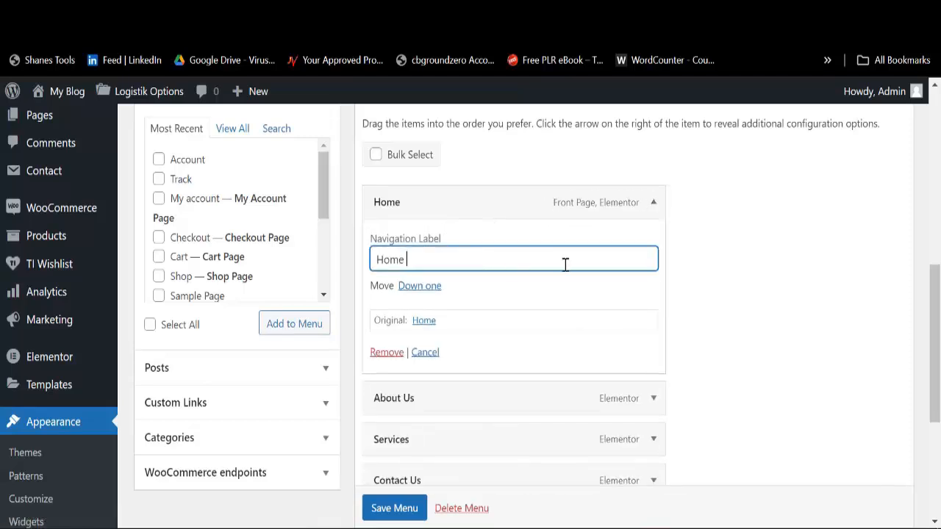
left_click(652, 205)
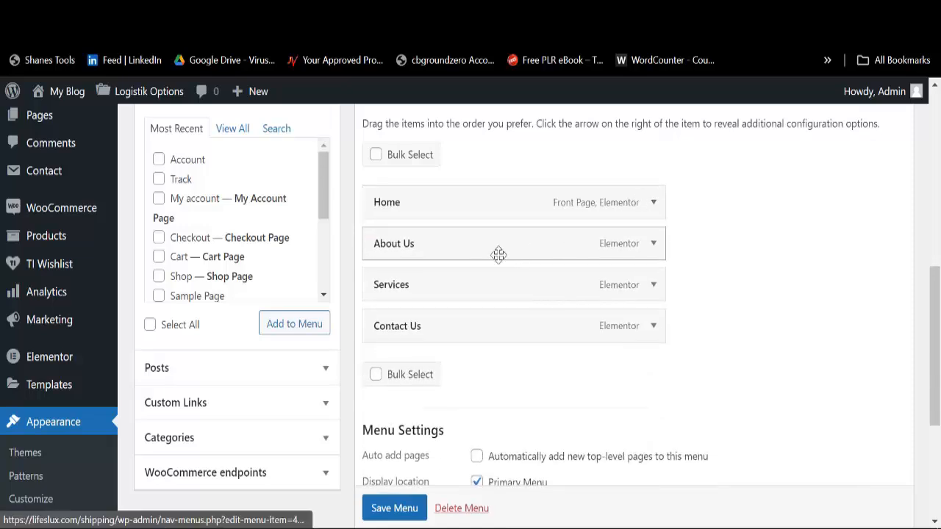
Step: Add the Track page to the menu, labelled Track Package
scroll(236, 250, "down", 3)
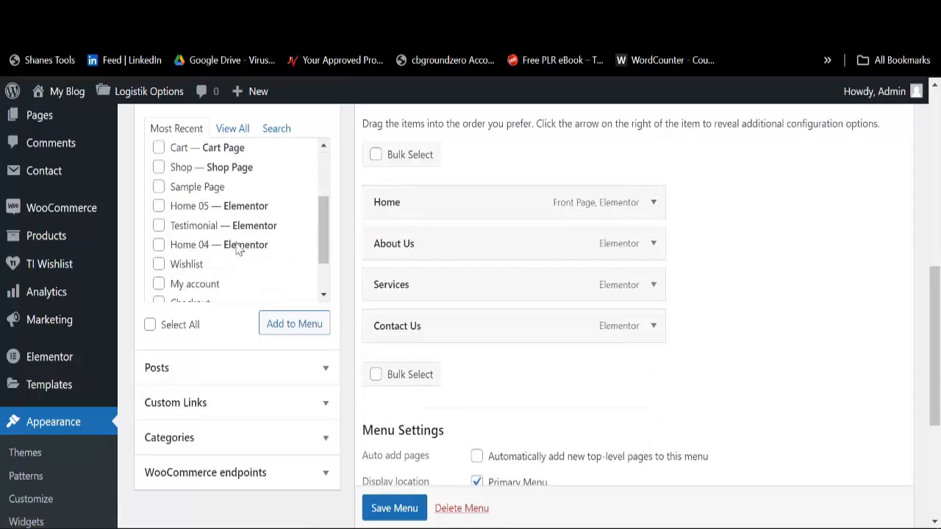
scroll(233, 252, "up", 3)
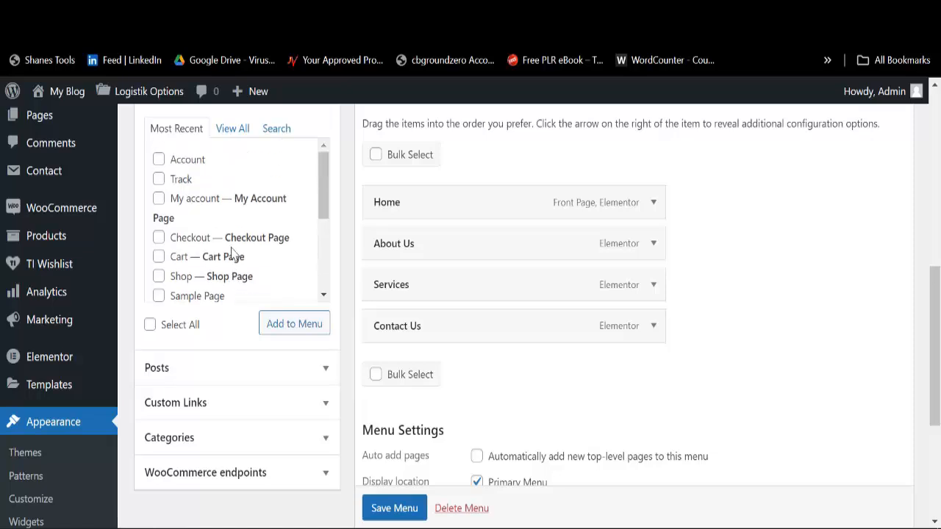
left_click(232, 129)
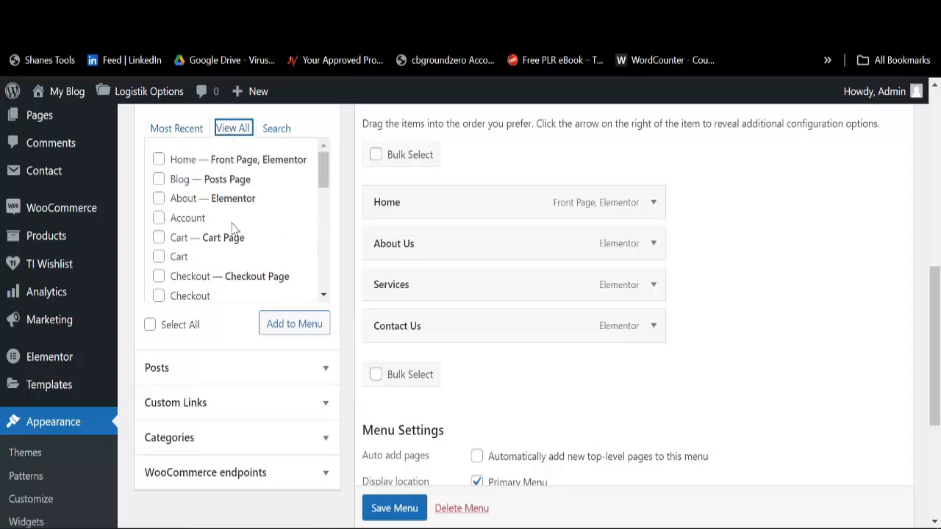
scroll(234, 229, "down", 5)
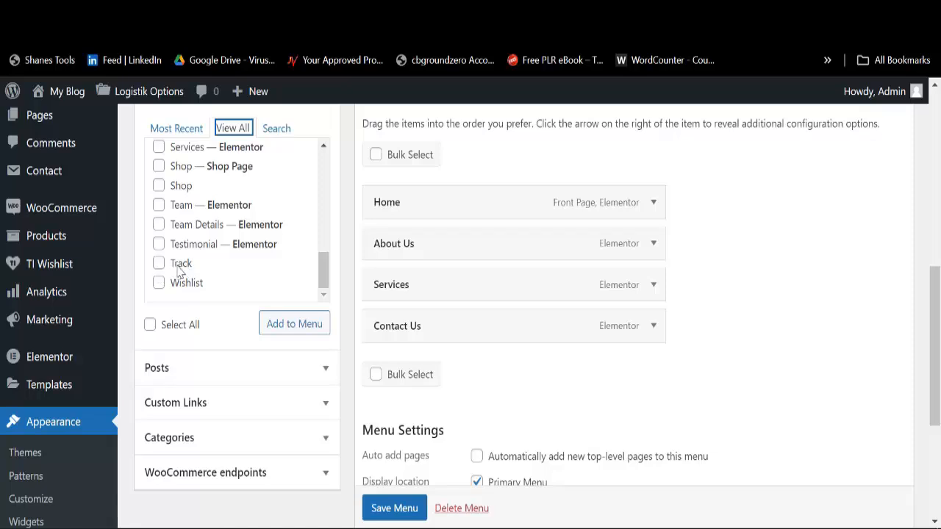
left_click(159, 264)
left_click(290, 325)
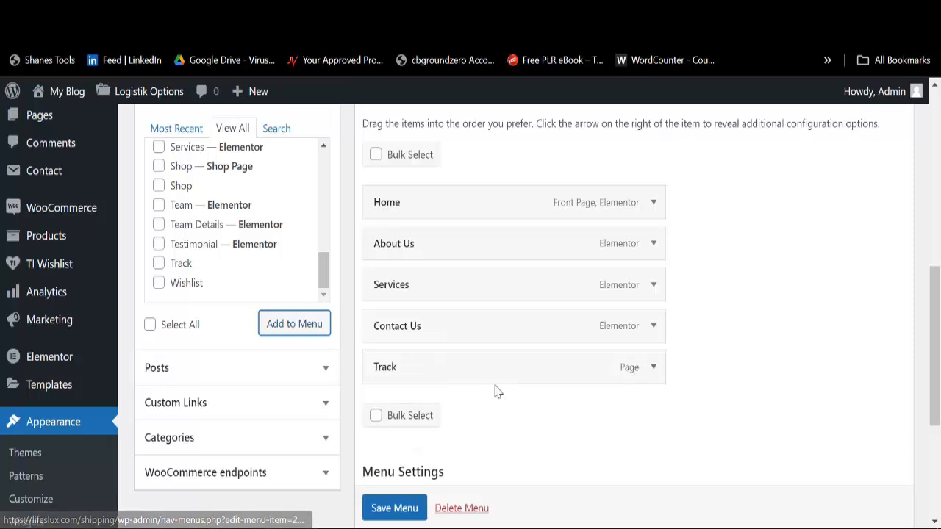
left_click(651, 369)
left_click(429, 423)
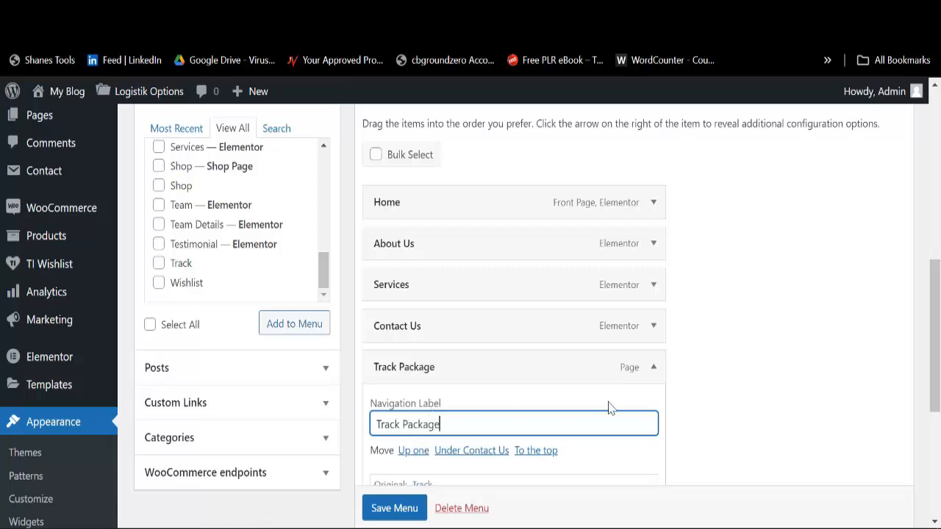
left_click(651, 371)
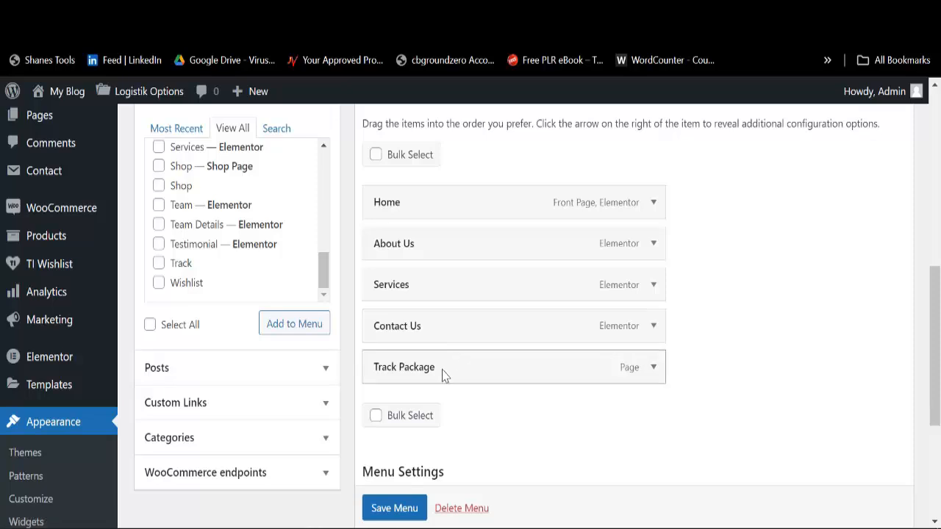
Step: Reposition Track Package in the menu, save the Main Menu, and view the live Logistik site
left_click_drag(443, 375, 418, 340)
scroll(422, 458, "down", 3)
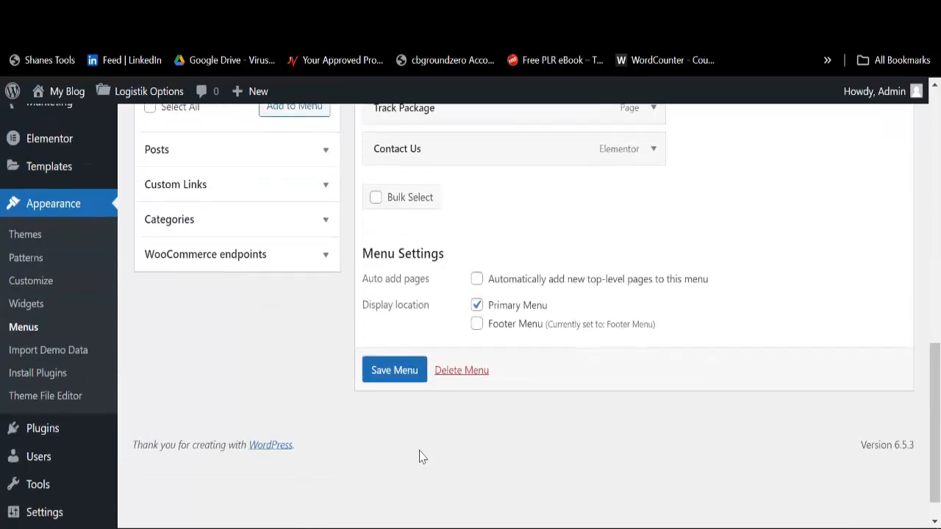
left_click(390, 376)
scroll(556, 331, "up", 2)
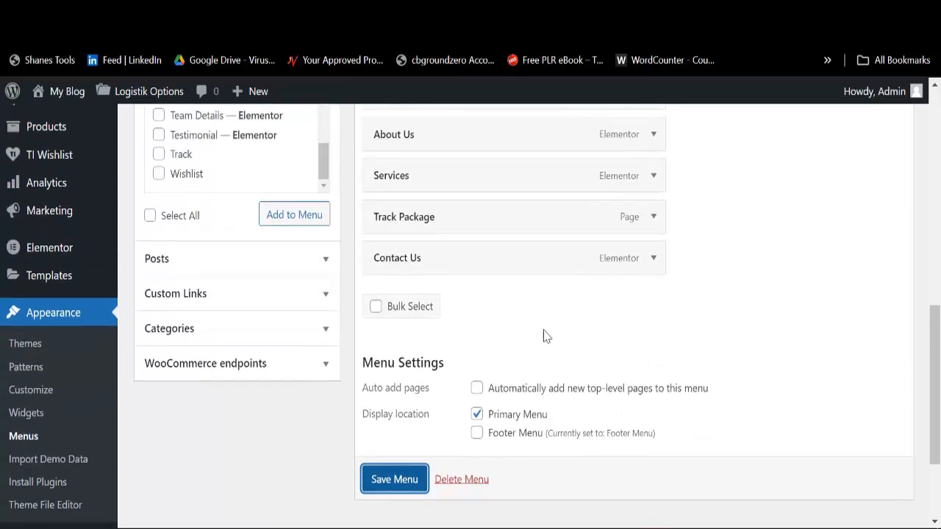
scroll(423, 338, "down", 8)
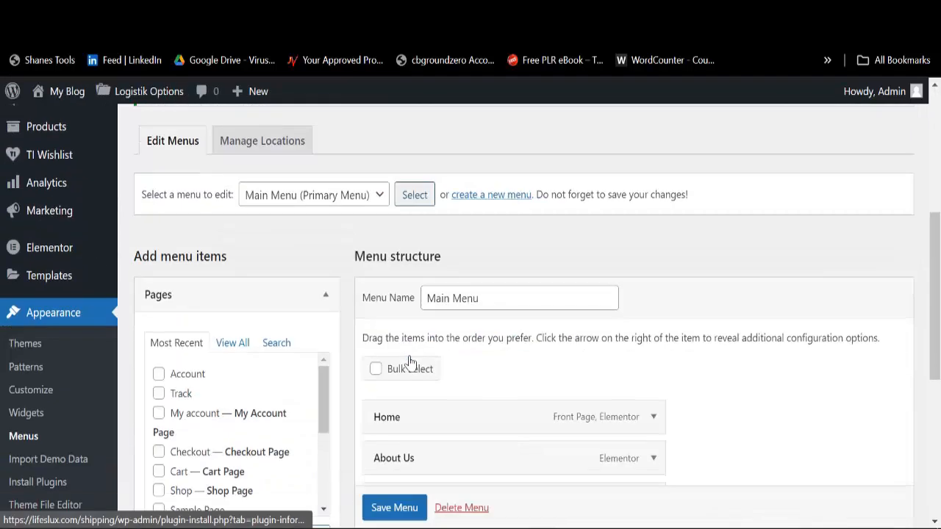
left_click(614, 11)
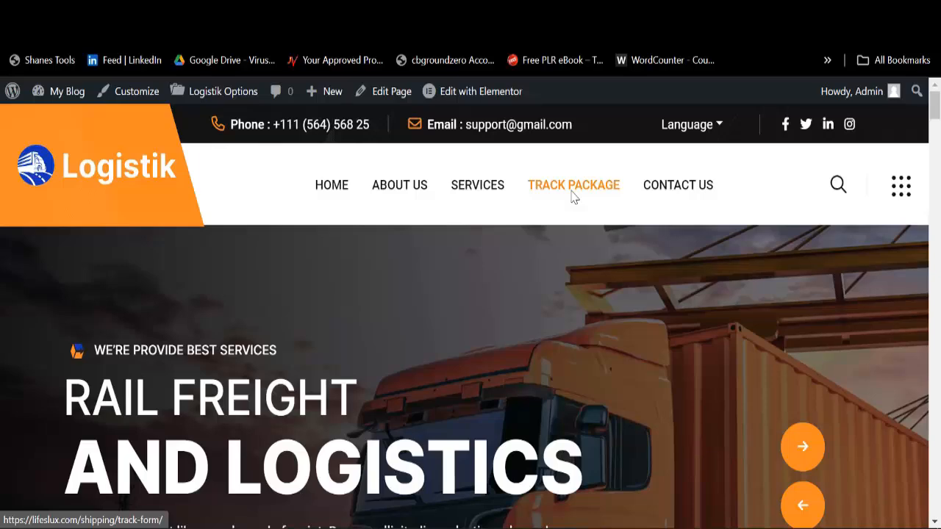
Step: On the Track Package page, submit the tracking number copied from Notepad
left_click(573, 197)
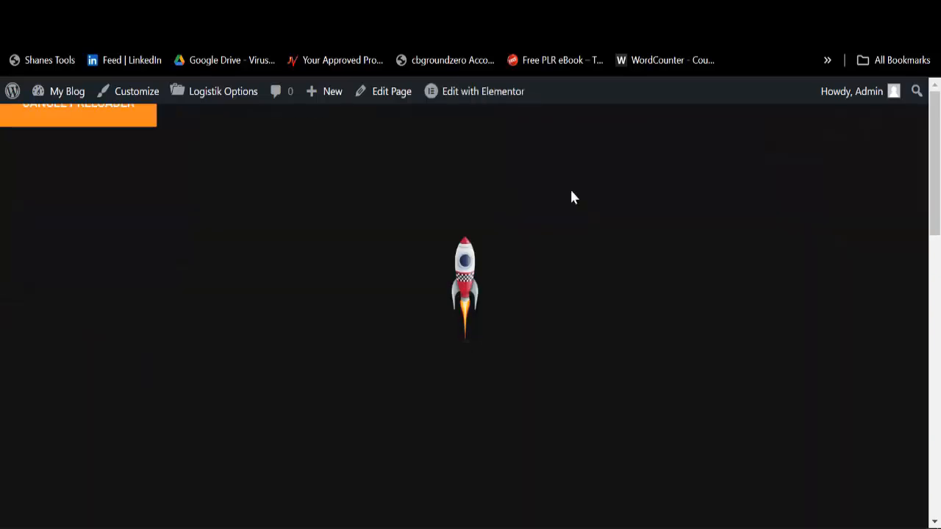
scroll(555, 221, "down", 7)
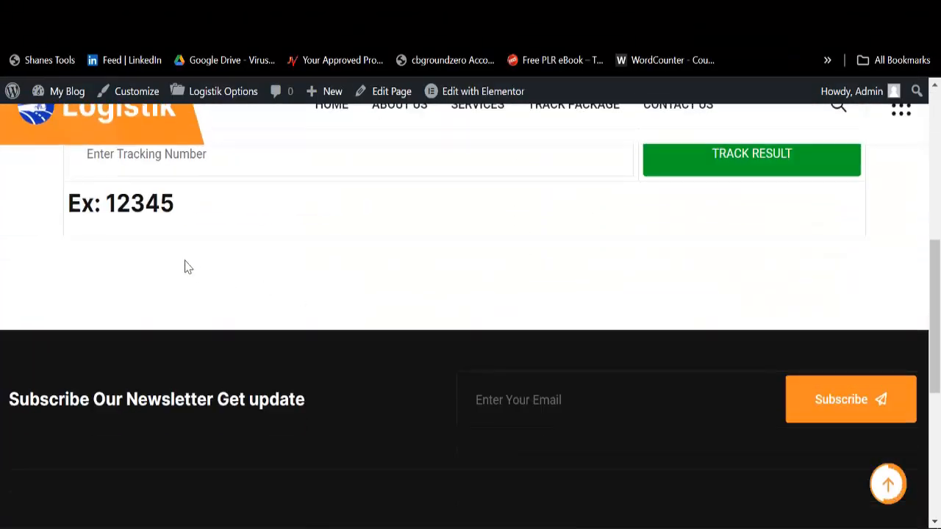
scroll(187, 287, "up", 3)
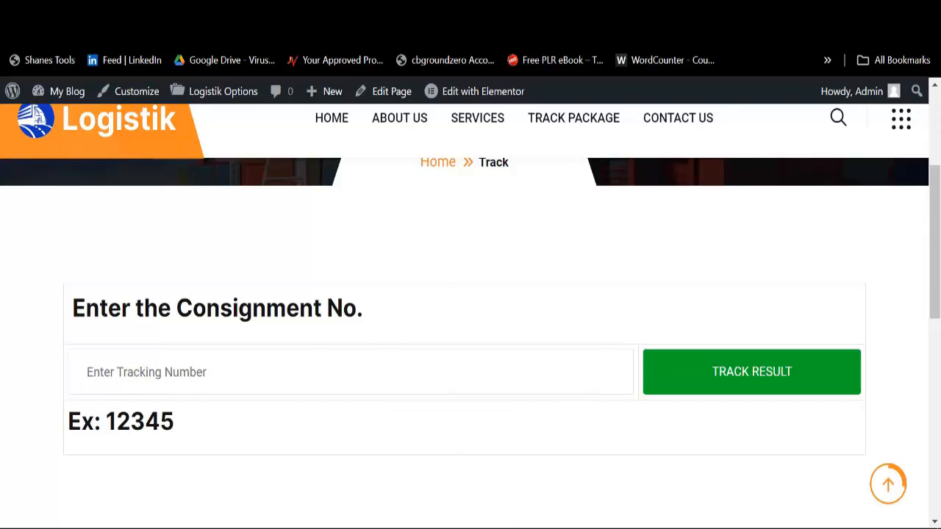
left_click(230, 482)
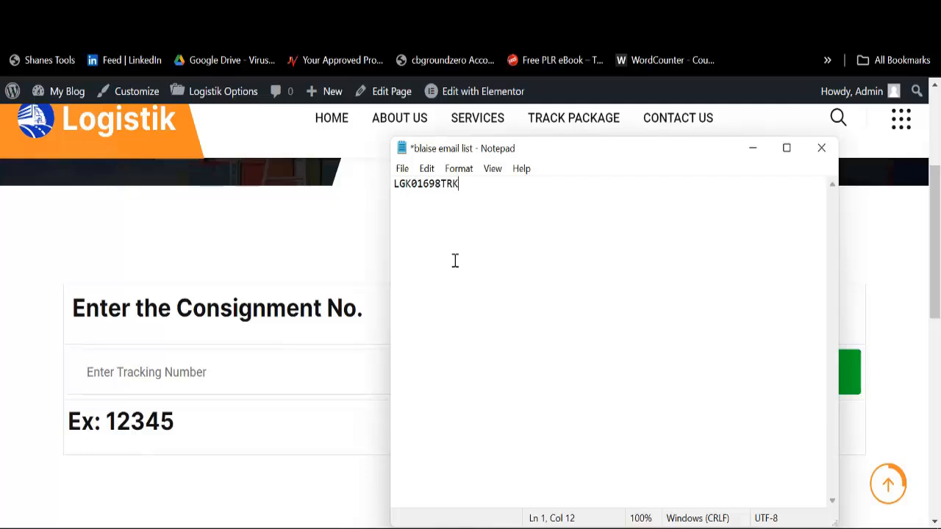
key("ctrl+a")
key("ctrl+c")
left_click(239, 375)
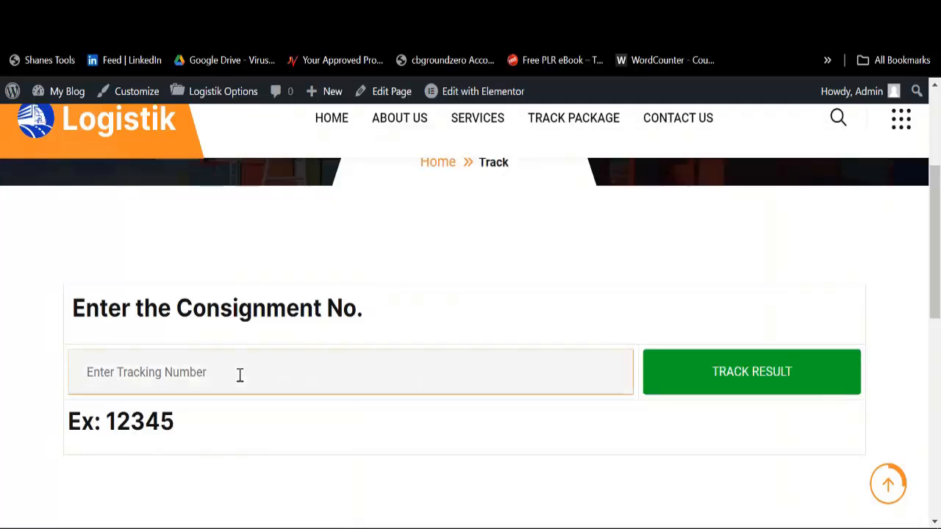
key("ctrl+v")
left_click(722, 375)
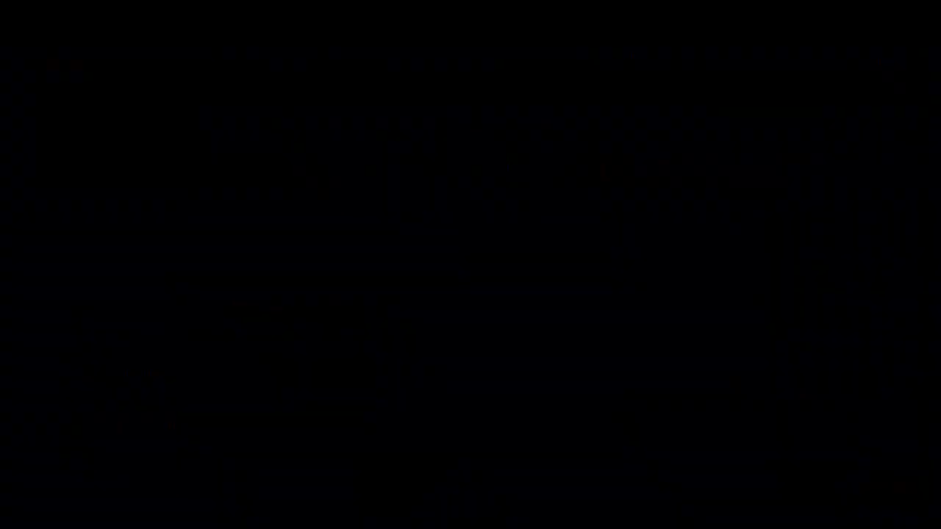
Step: Re-paste the tracking number, look up the shipment, and review the barcode, shipper, receiver and shipment details
scroll(172, 210, "up", 3)
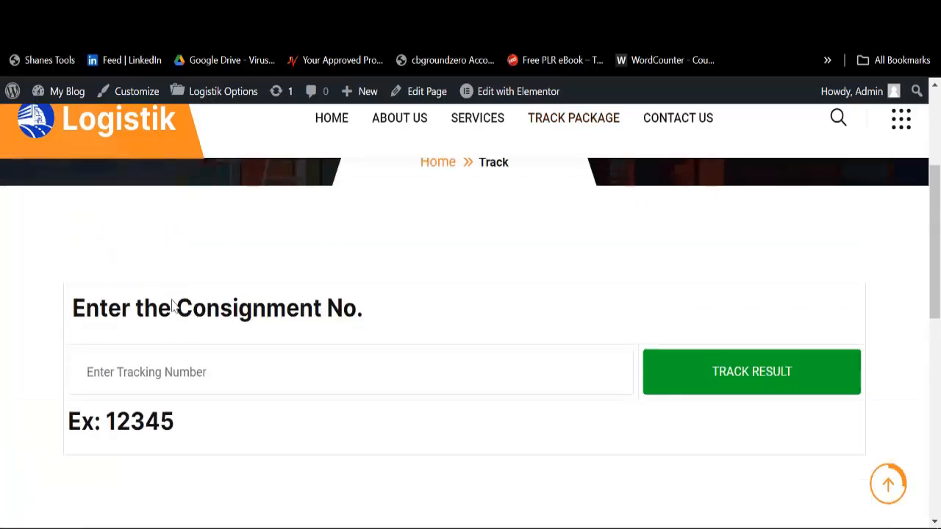
left_click(158, 373)
key("ctrl+v")
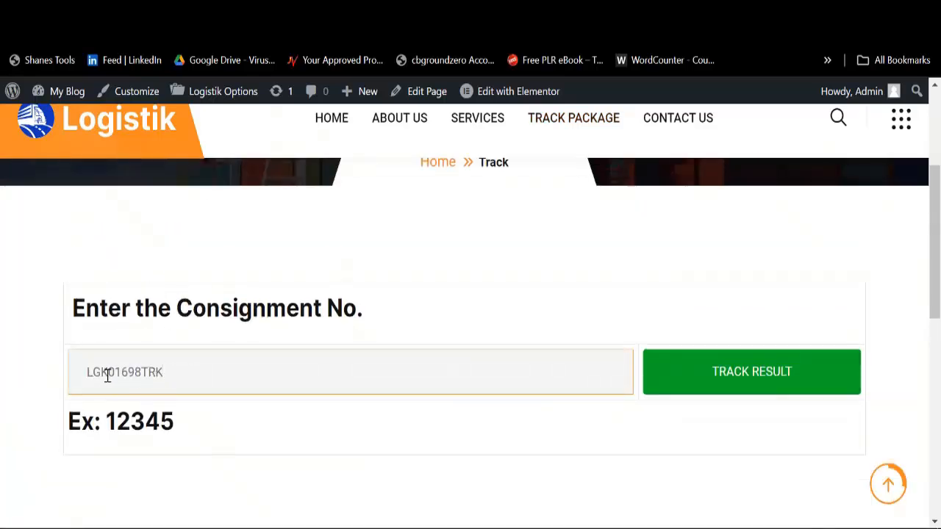
left_click(736, 381)
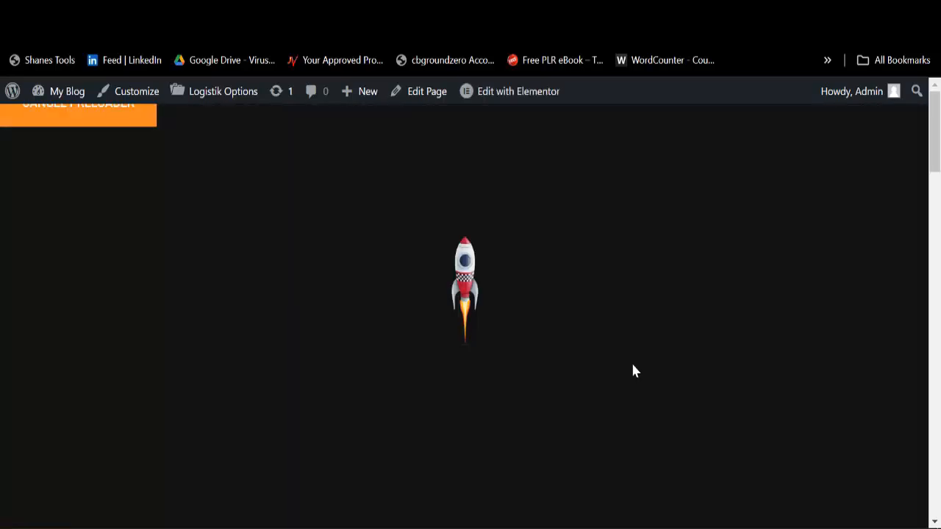
scroll(630, 368, "down", 8)
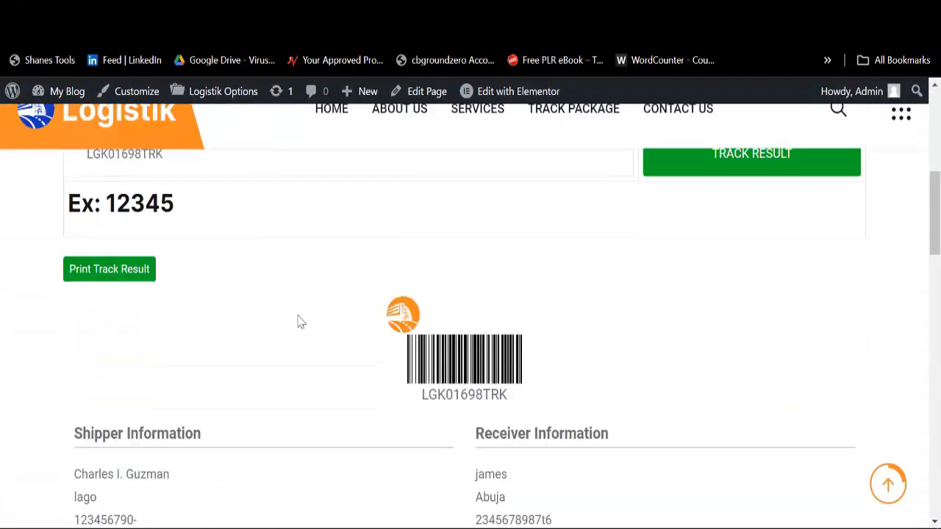
scroll(465, 342, "down", 3)
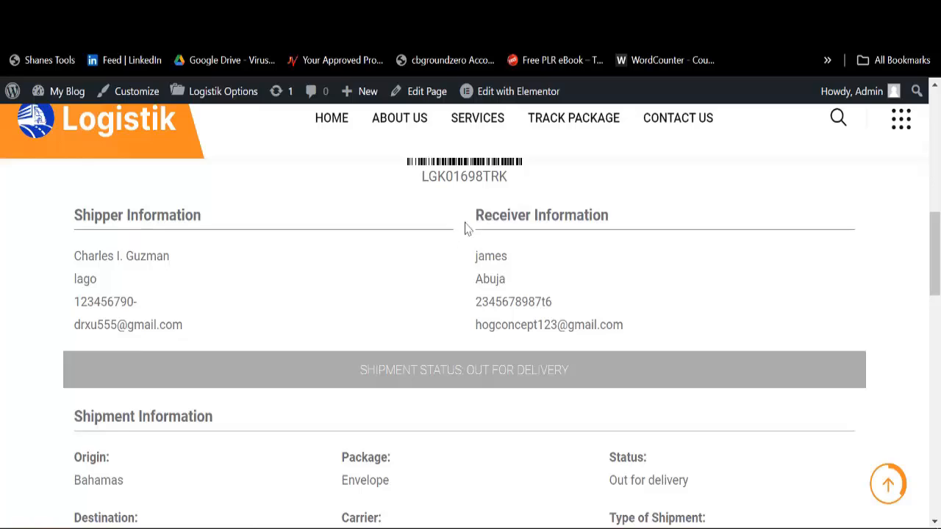
scroll(510, 330, "down", 3)
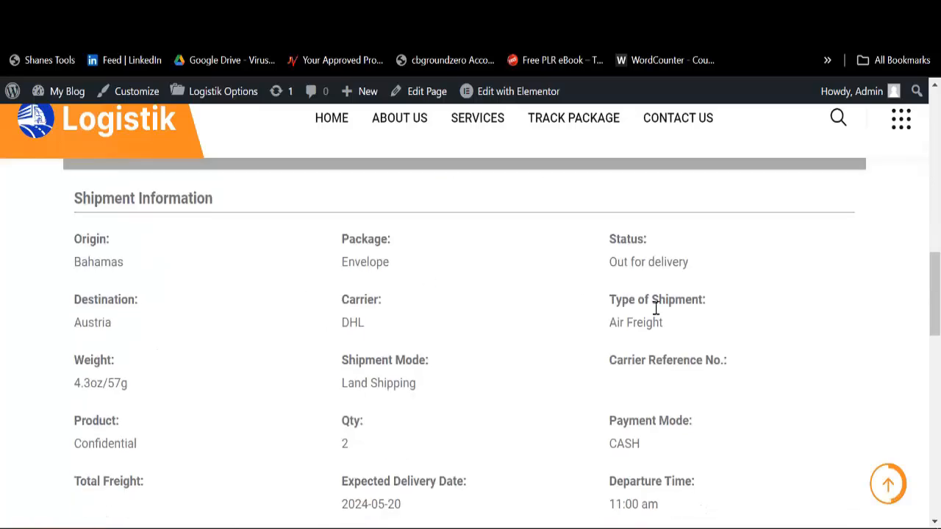
scroll(454, 308, "down", 3)
scroll(623, 290, "down", 3)
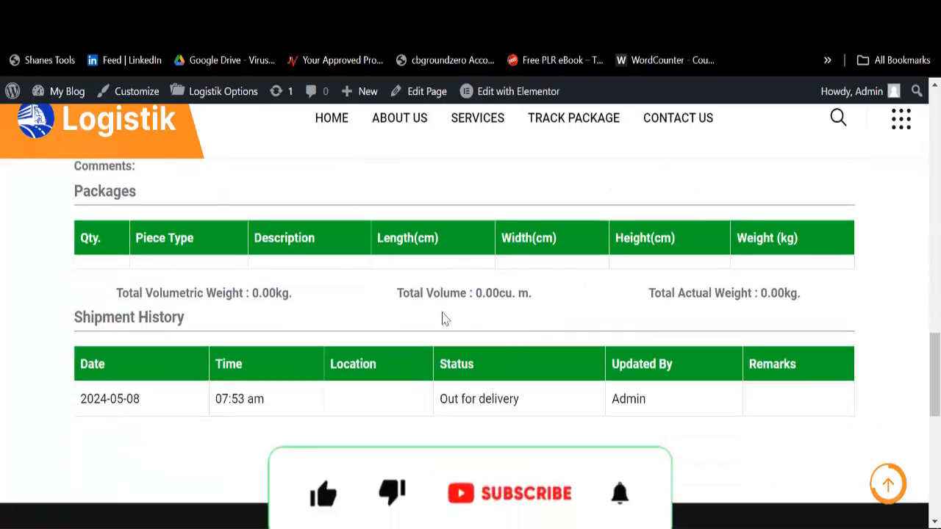
scroll(425, 356, "up", 12)
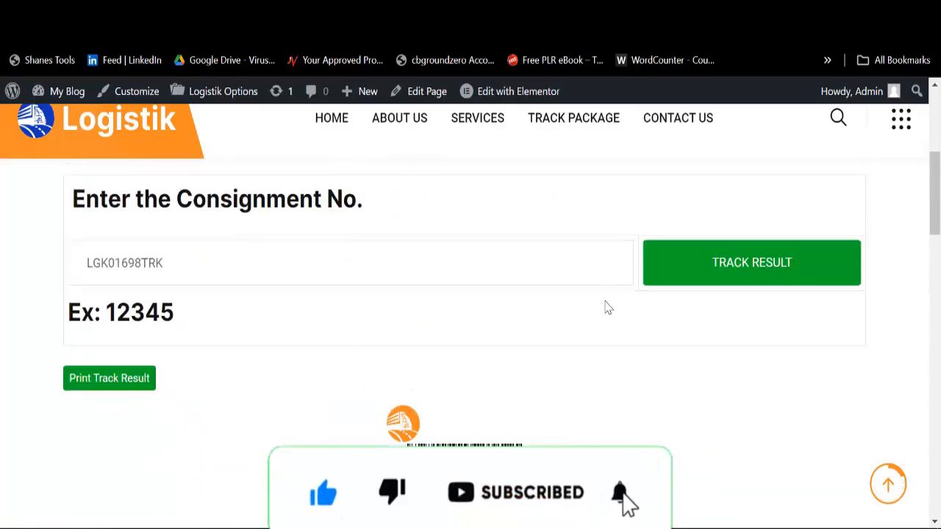
scroll(395, 386, "down", 3)
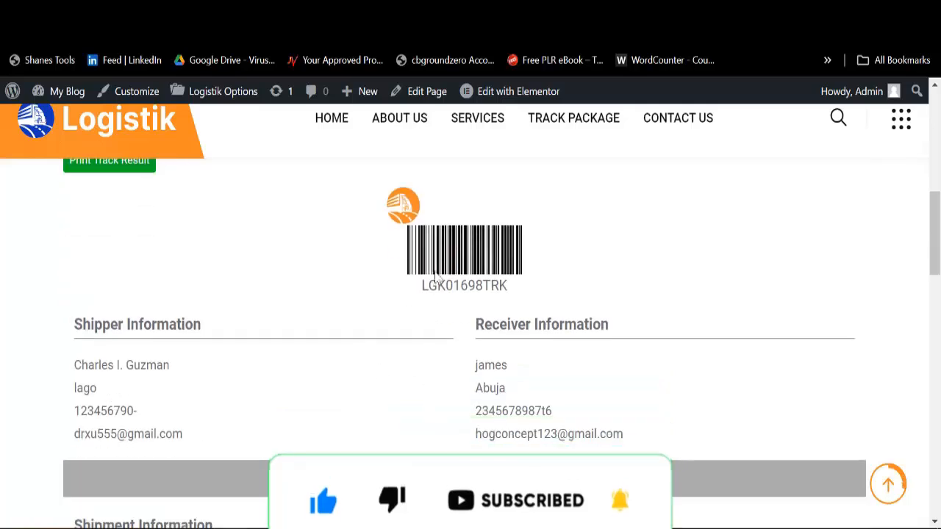
scroll(221, 327, "up", 3)
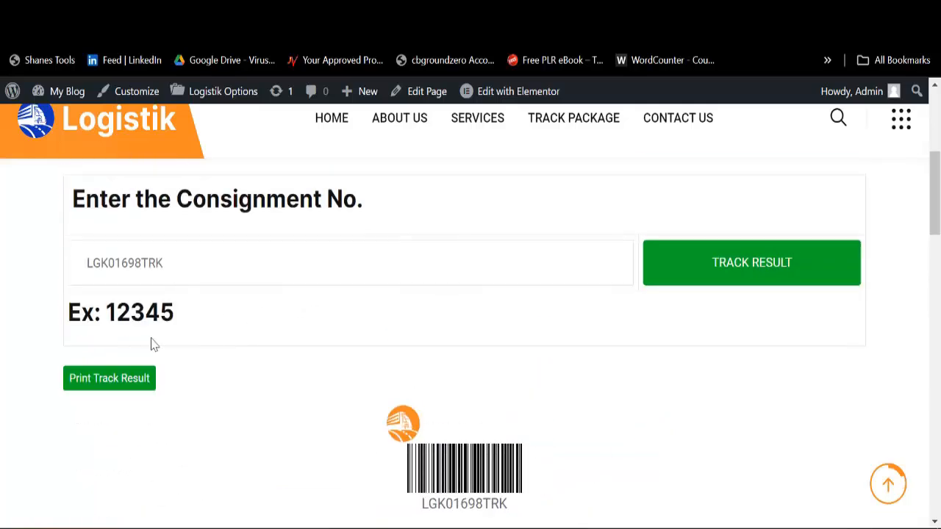
left_click(103, 391)
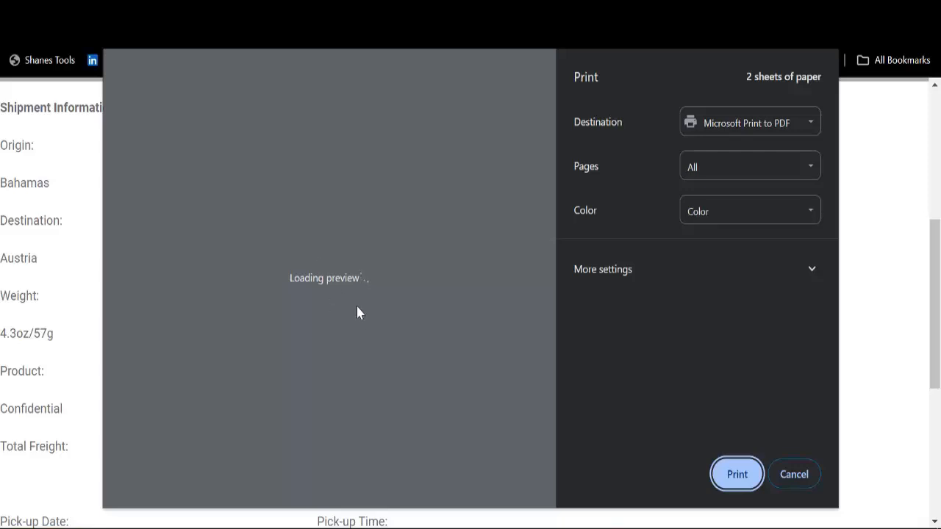
scroll(269, 253, "down", 3)
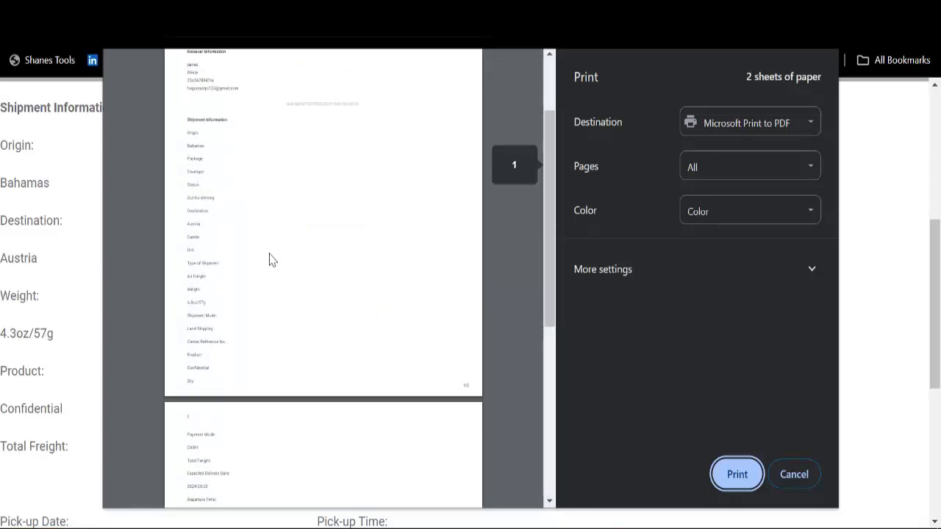
scroll(269, 259, "up", 2)
scroll(269, 256, "down", 6)
scroll(269, 256, "up", 5)
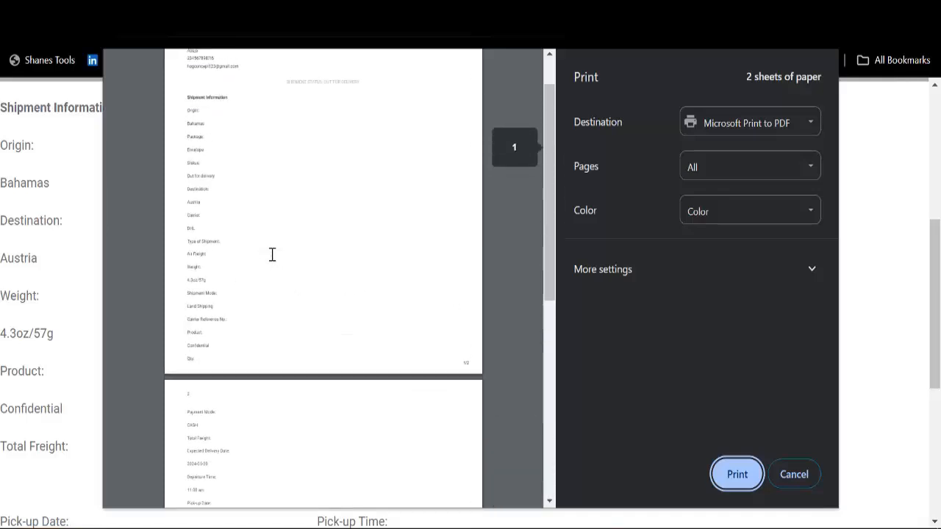
scroll(272, 255, "up", 2)
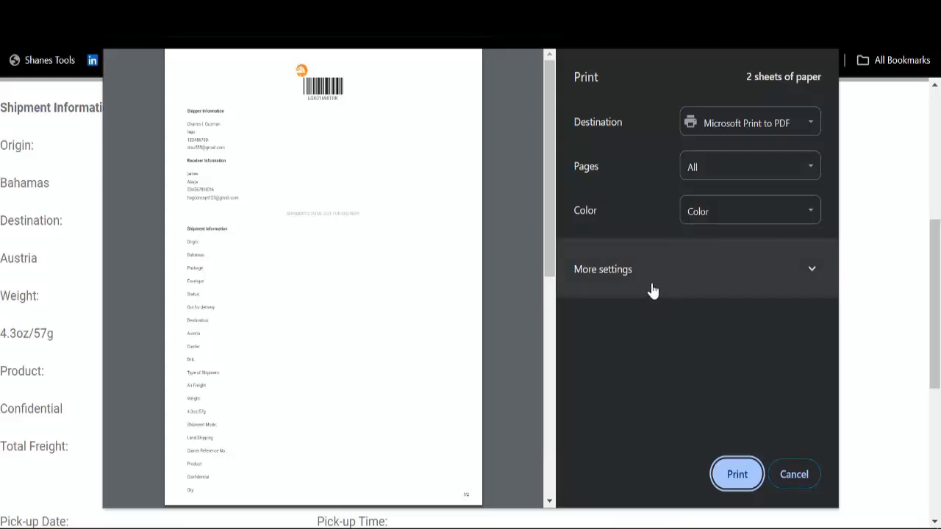
left_click(788, 477)
scroll(448, 314, "up", 1)
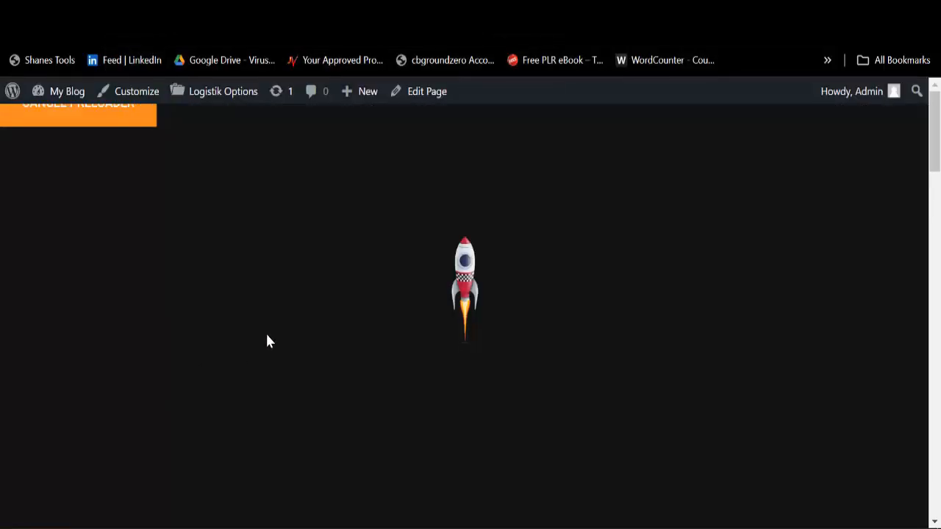
scroll(463, 331, "down", 3)
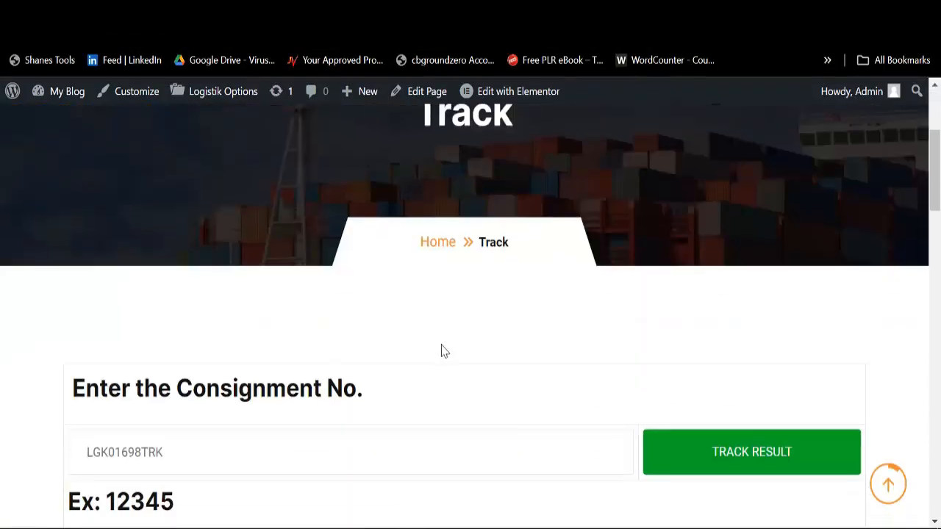
scroll(482, 247, "up", 3)
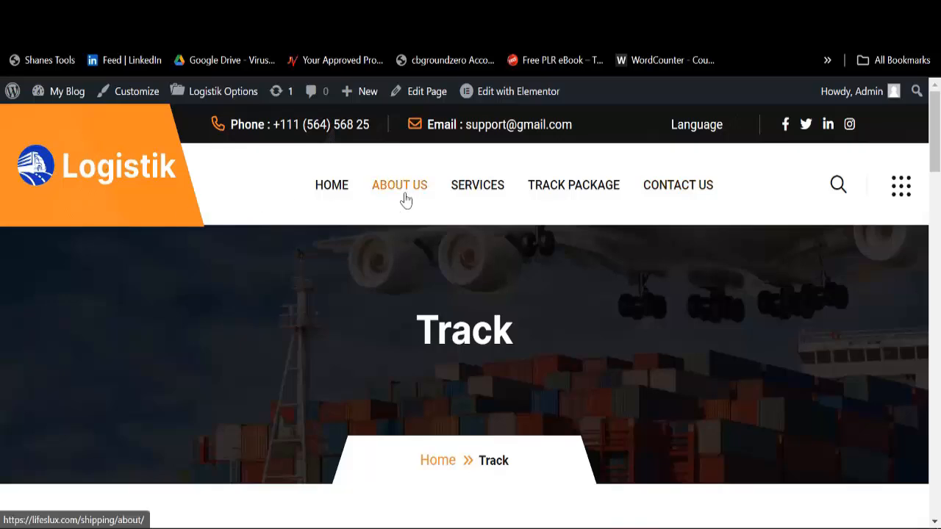
scroll(510, 216, "down", 5)
scroll(485, 324, "down", 10)
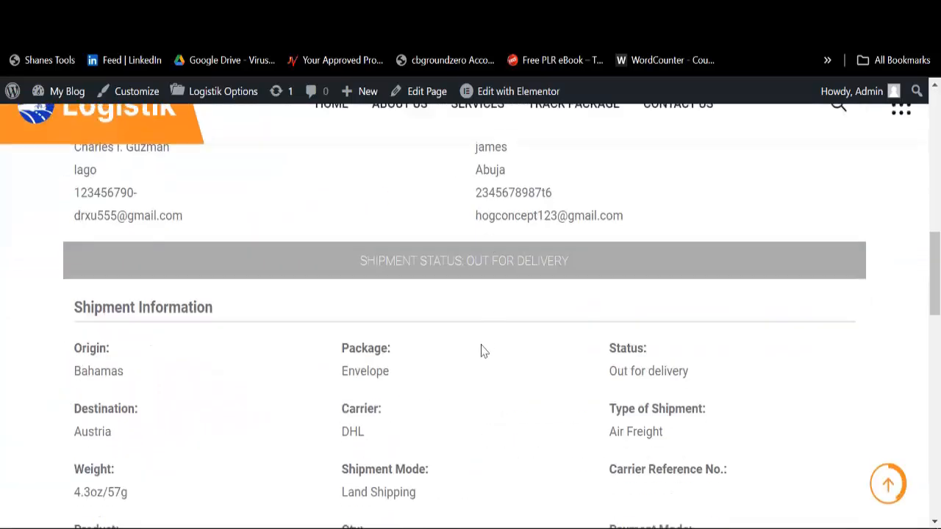
scroll(477, 325, "up", 10)
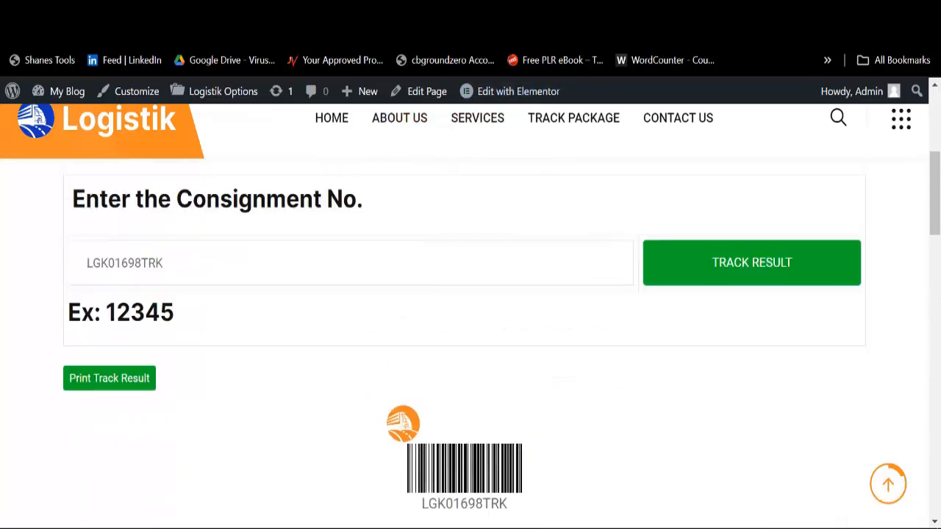
left_click(567, 11)
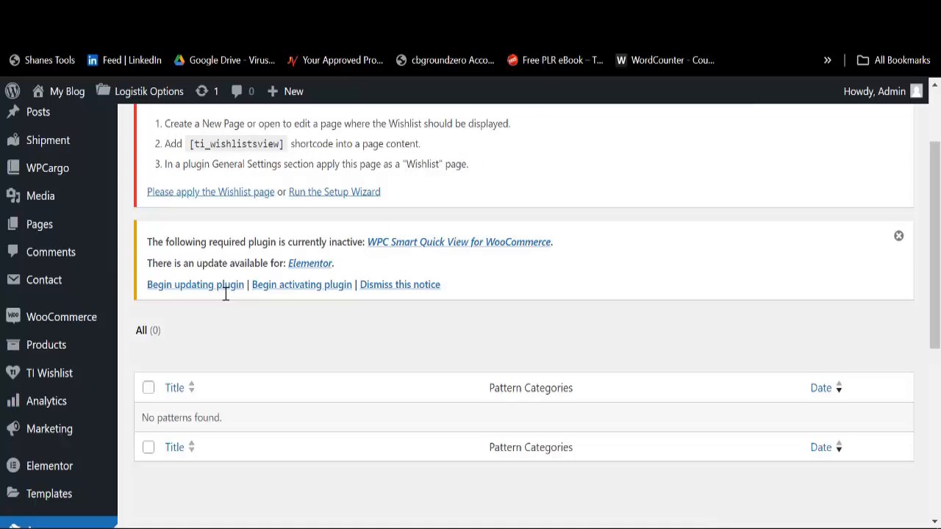
Step: Go from the Patterns page to the WordPress Dashboard
scroll(226, 294, "up", 3)
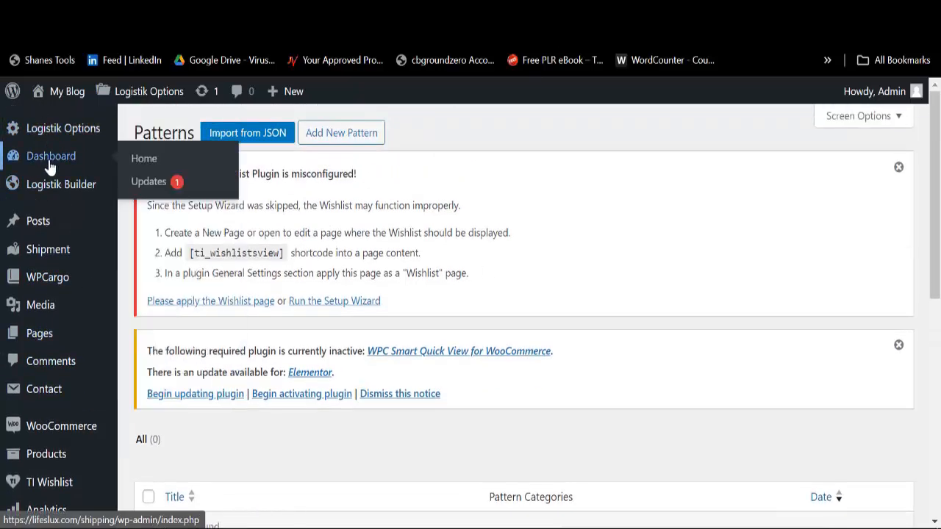
left_click(64, 165)
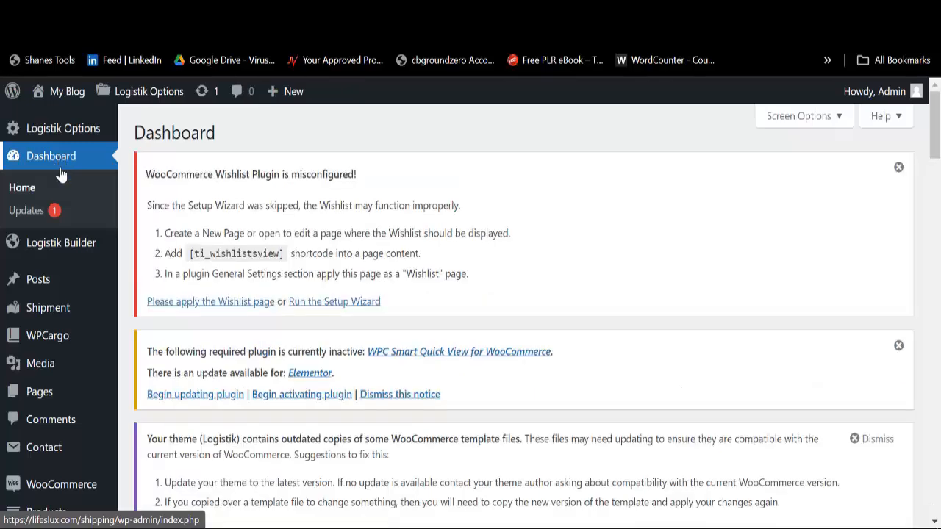
mouse_move(62, 250)
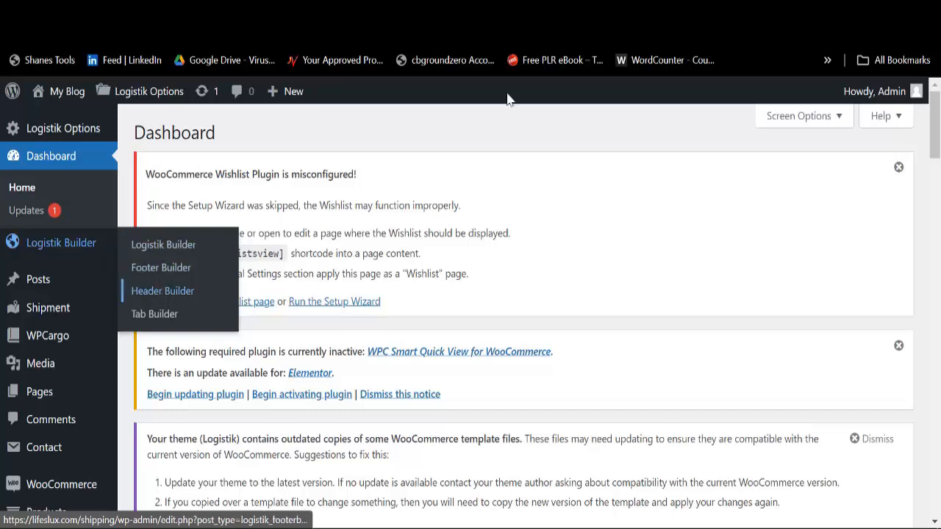
Step: Check several browser tabs' options, then copy the Header Builder list page's link address
right_click(599, 46)
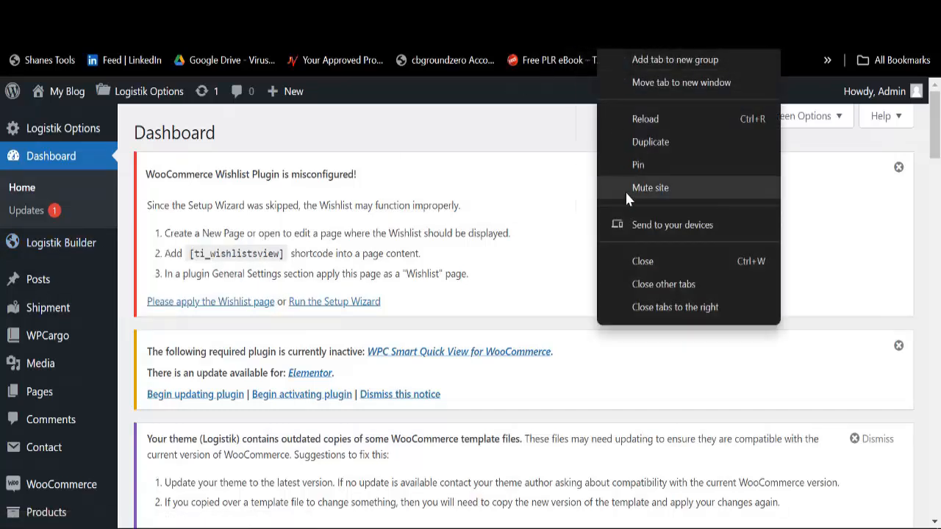
left_click(641, 263)
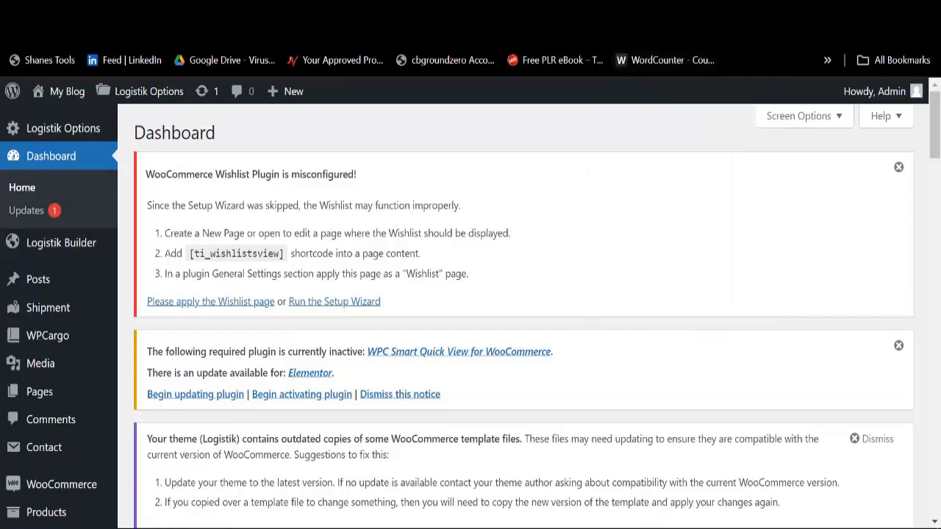
right_click(620, 23)
left_click(653, 259)
right_click(631, 45)
left_click(690, 268)
right_click(665, 47)
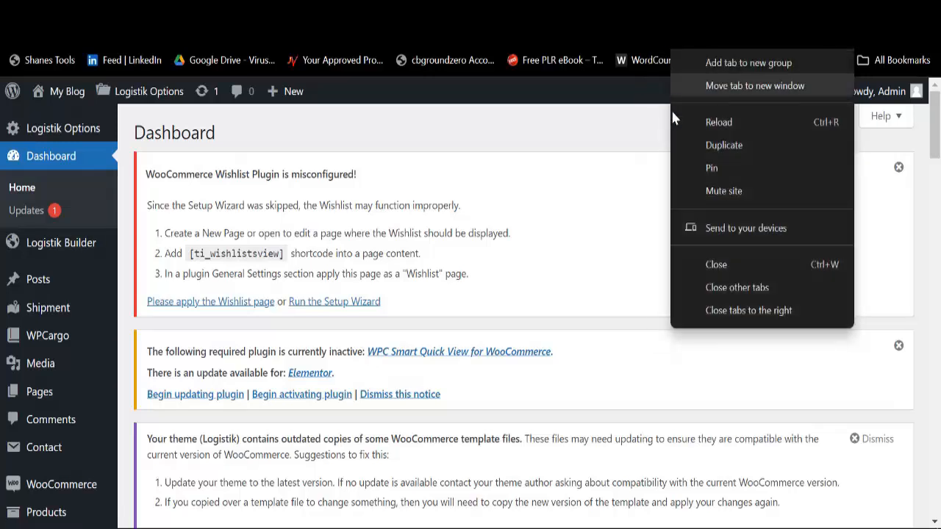
left_click(711, 265)
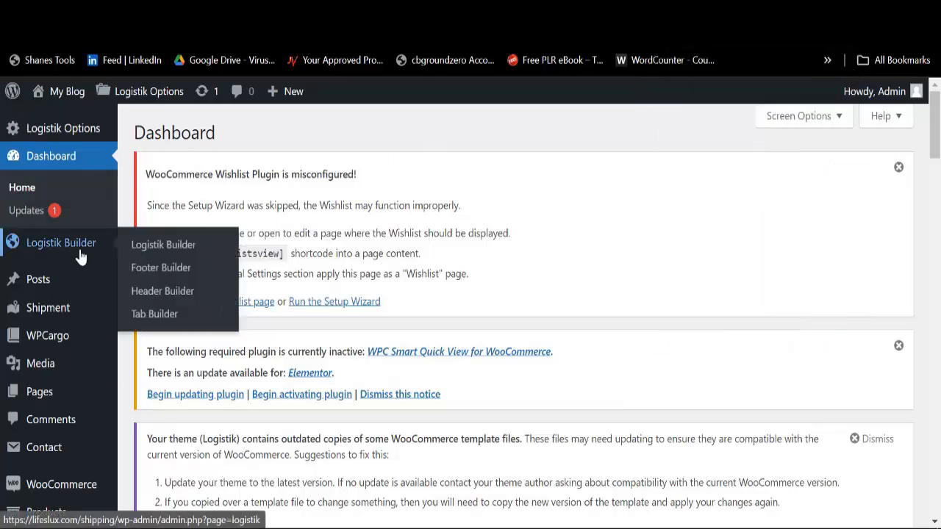
right_click(172, 294)
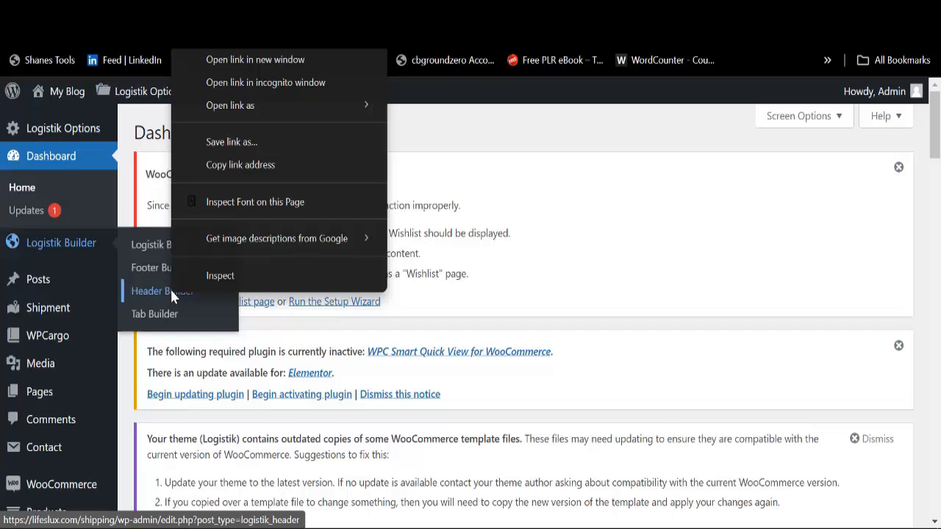
left_click(251, 169)
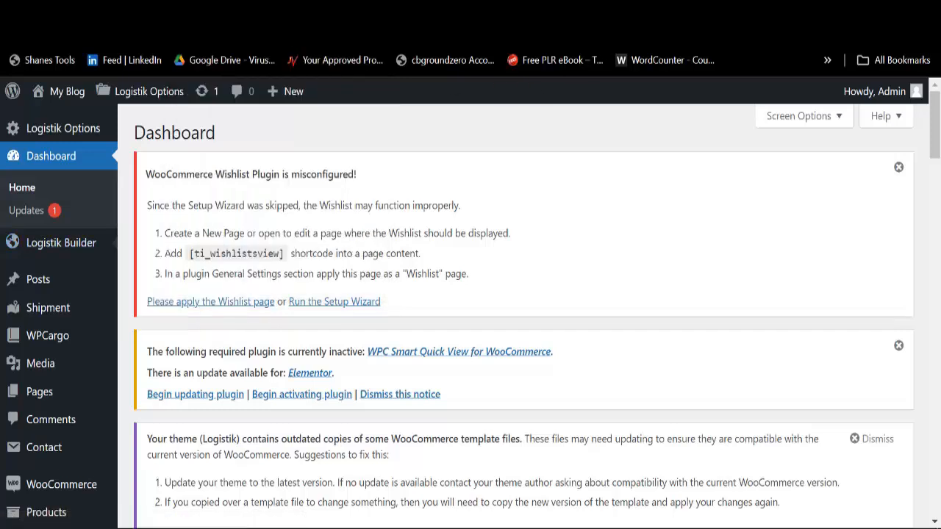
Step: From the Header Builder list, preview Header One on the site, then return to the Dashboard tab
left_click(705, 12)
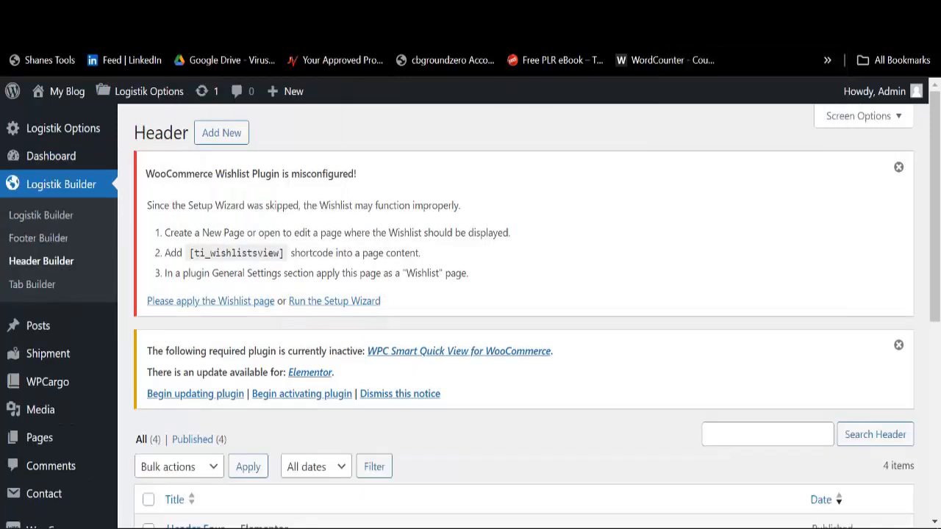
scroll(422, 318, "down", 5)
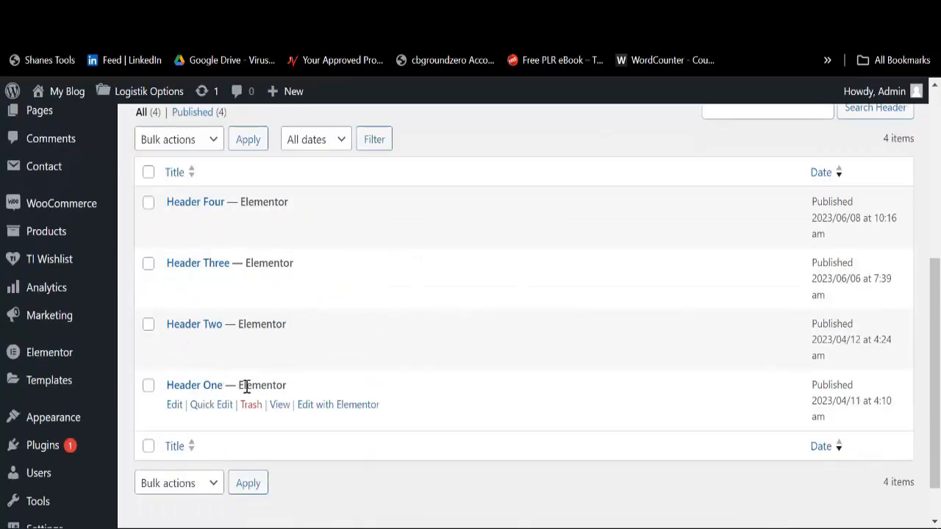
right_click(285, 406)
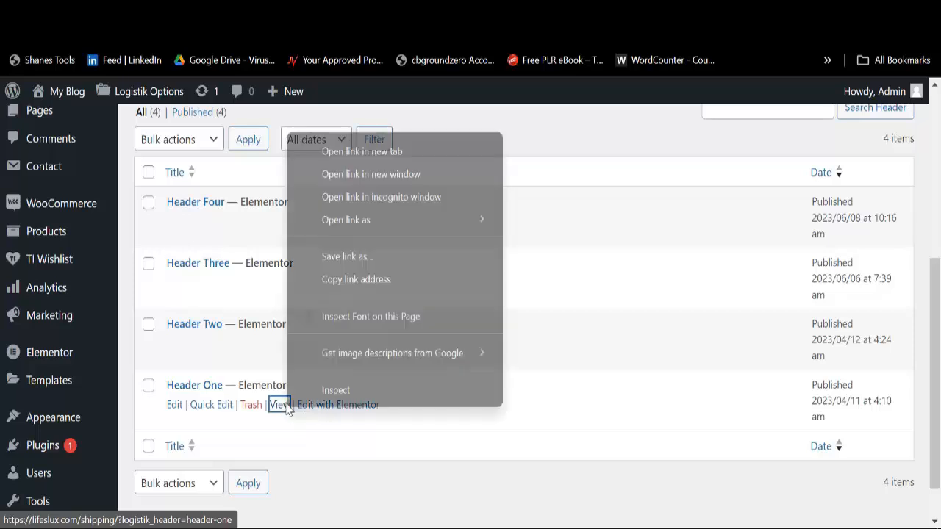
left_click(389, 151)
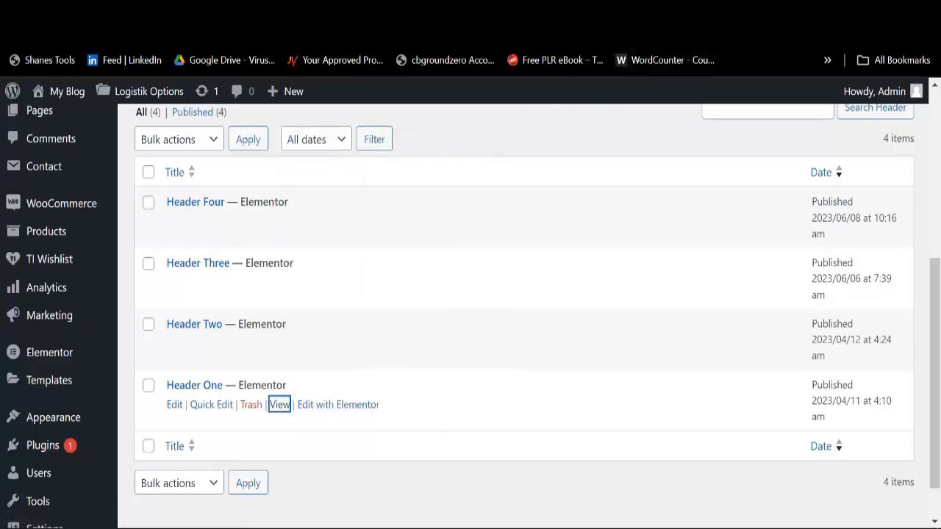
key("Return")
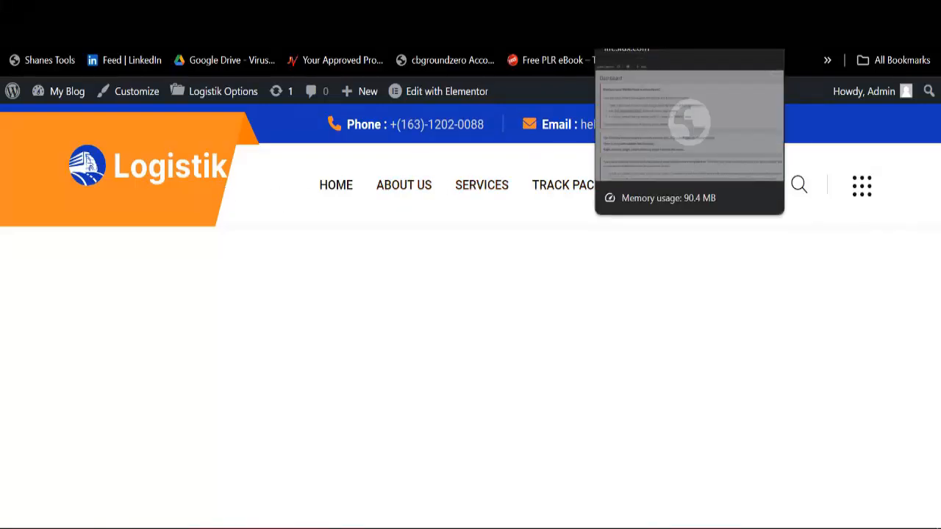
left_click(631, 14)
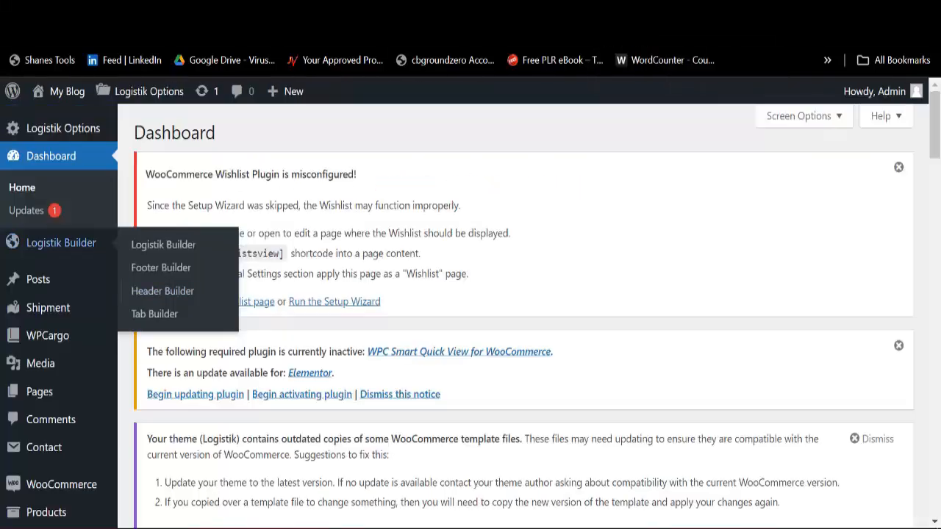
Step: View the live Logistik homepage via Visit Store in a new tab, then return to the Header One preview
mouse_move(59, 95)
right_click(66, 142)
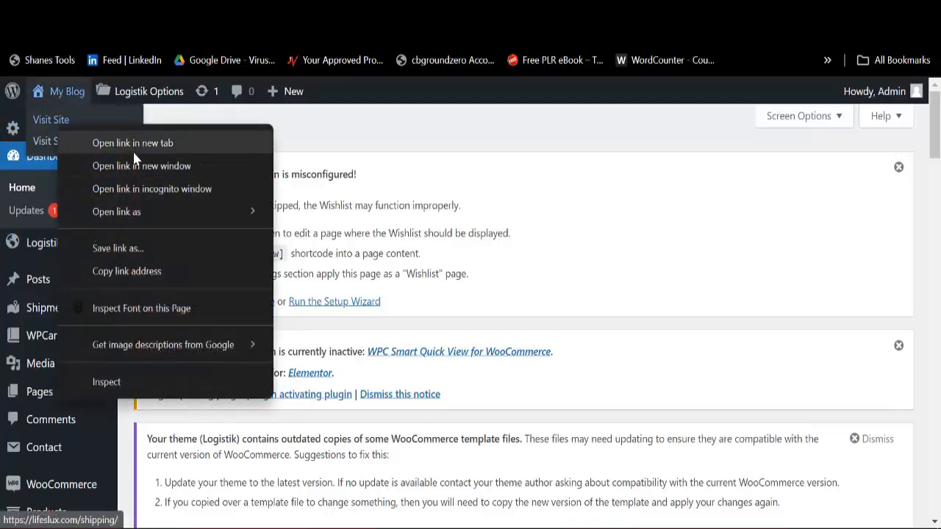
left_click(132, 143)
left_click(617, 60)
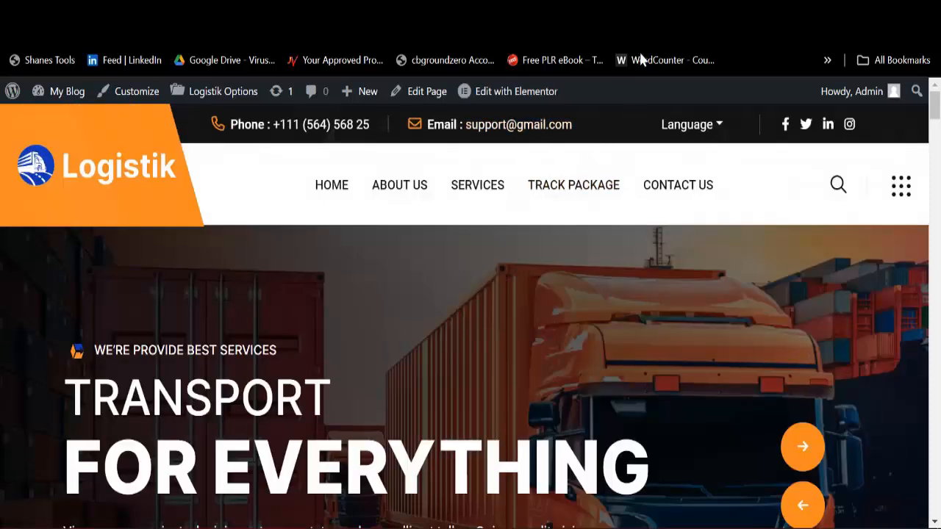
key("ctrl+w")
key("ctrl+Tab")
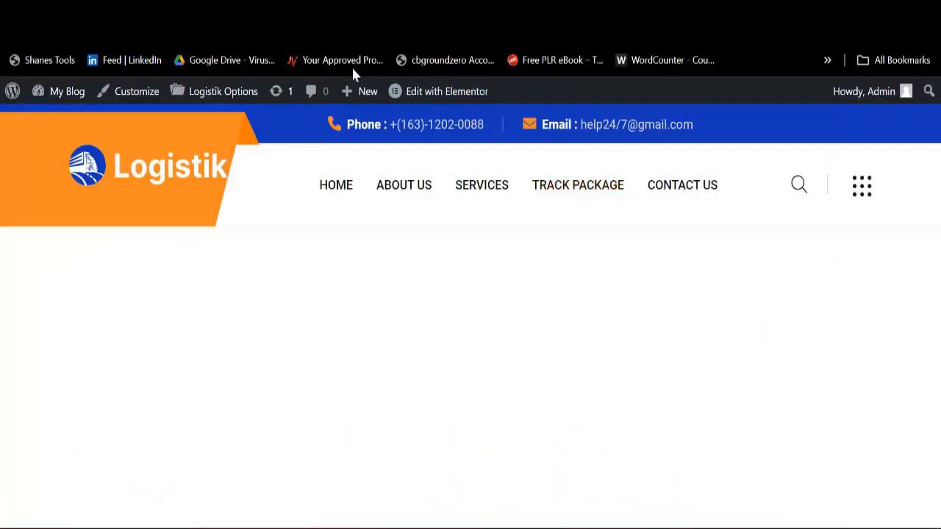
mouse_move(439, 96)
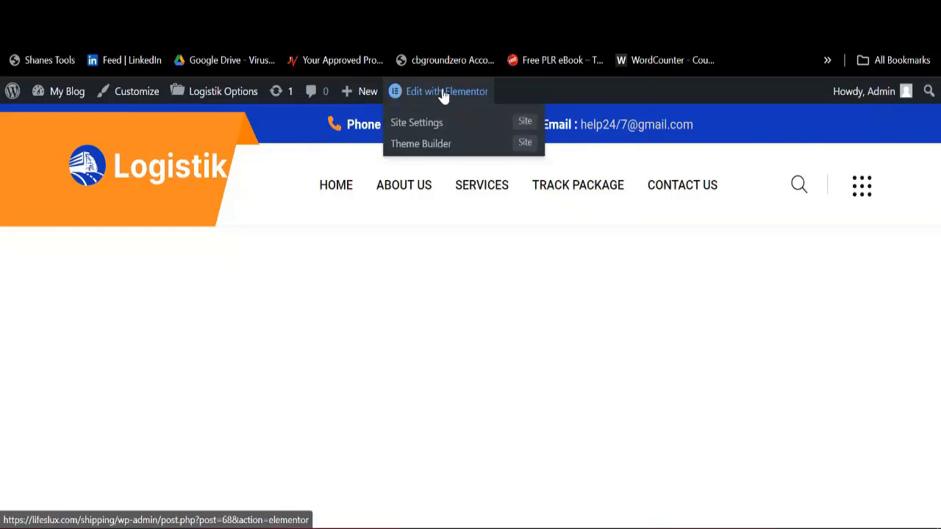
Step: Edit Header One with Elementor, dismiss the AI introduction, and restore the browser zoom to 90%
left_click(444, 93)
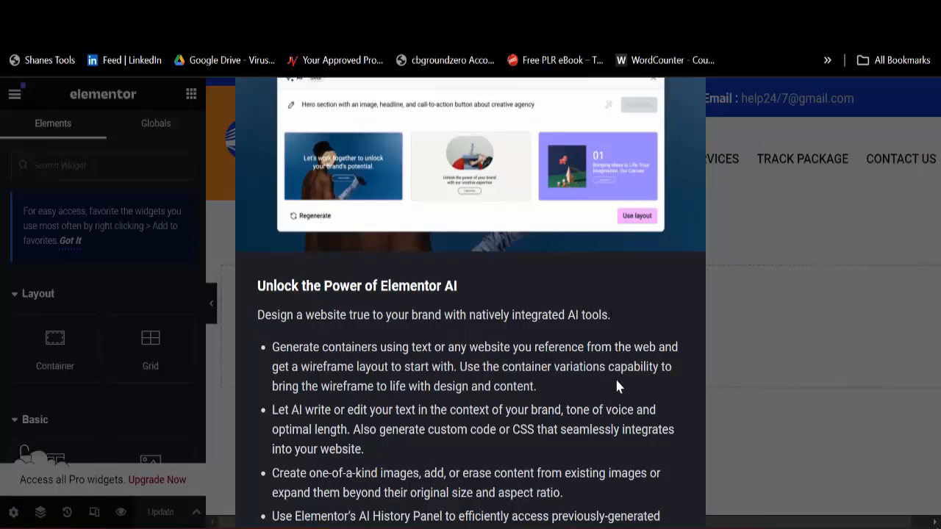
key("ctrl+minus")
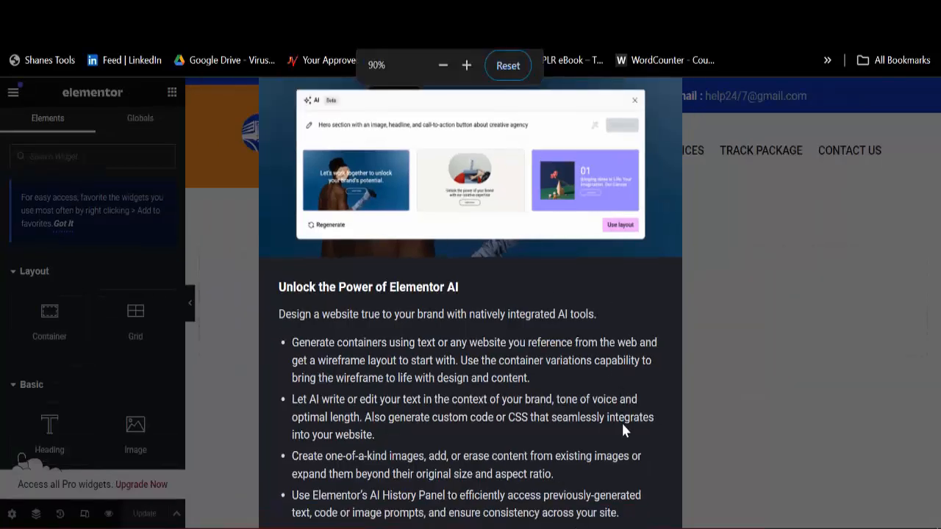
key("ctrl+minus")
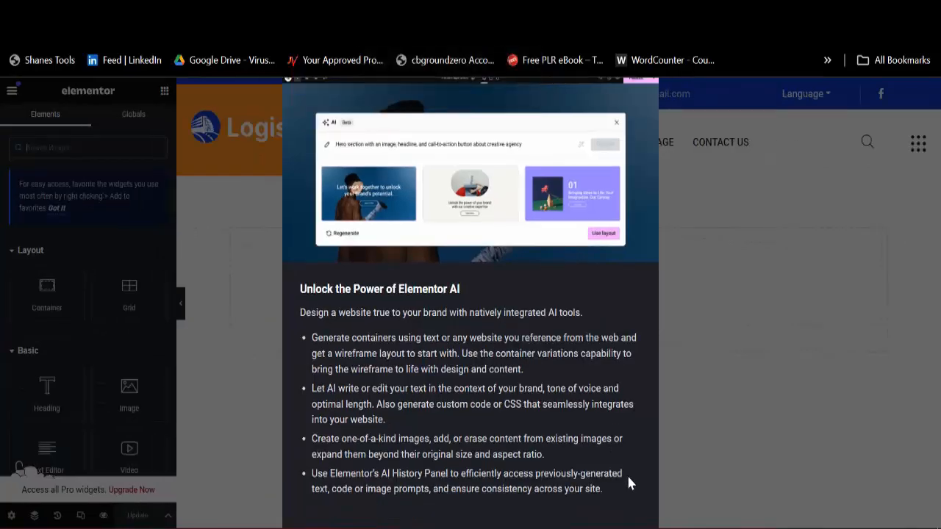
key("ctrl+minus")
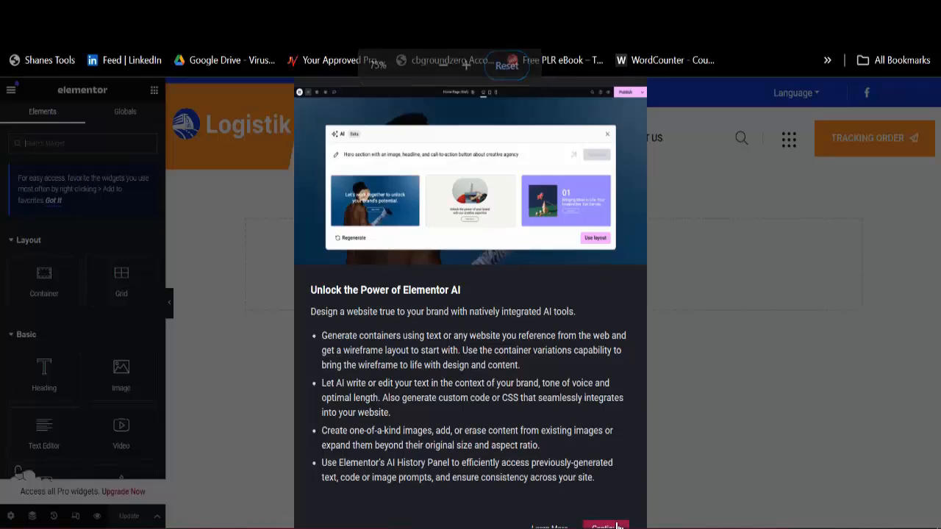
left_click(602, 526)
key("ctrl+plus")
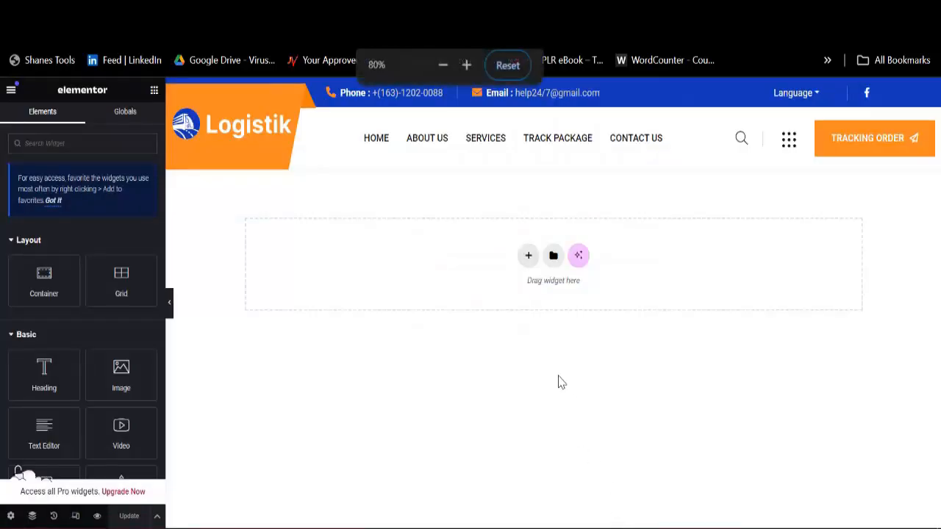
key("ctrl+plus")
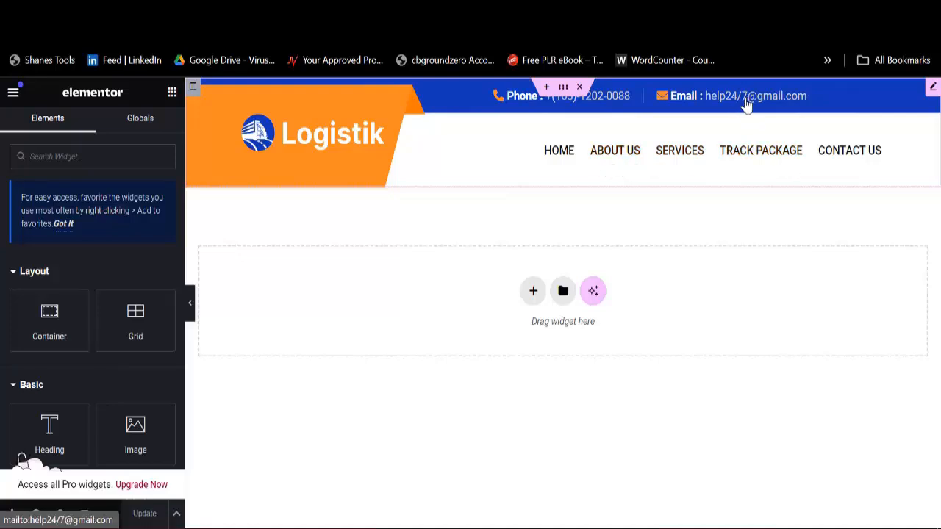
Step: Correct the digits of the header's Phone Number field and change its area code to 234
left_click(618, 111)
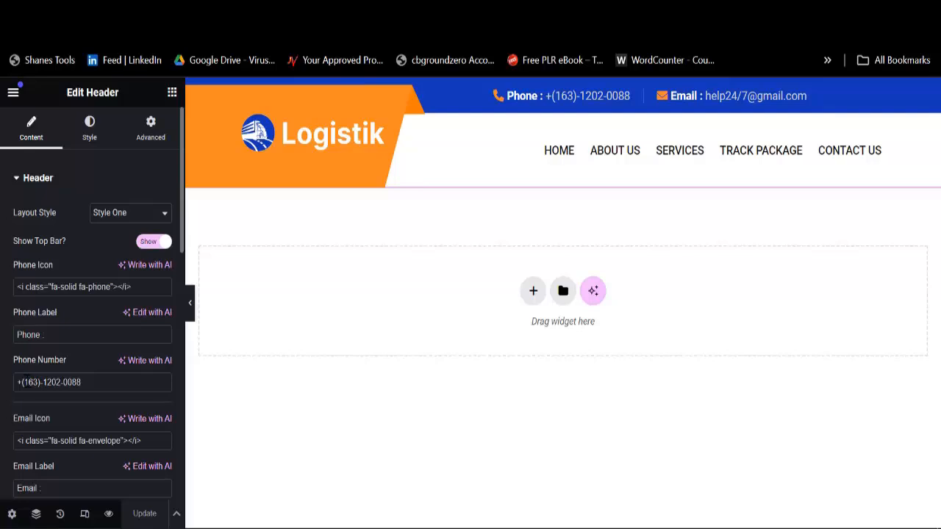
left_click_drag(42, 382, 111, 381)
key("BackSpace")
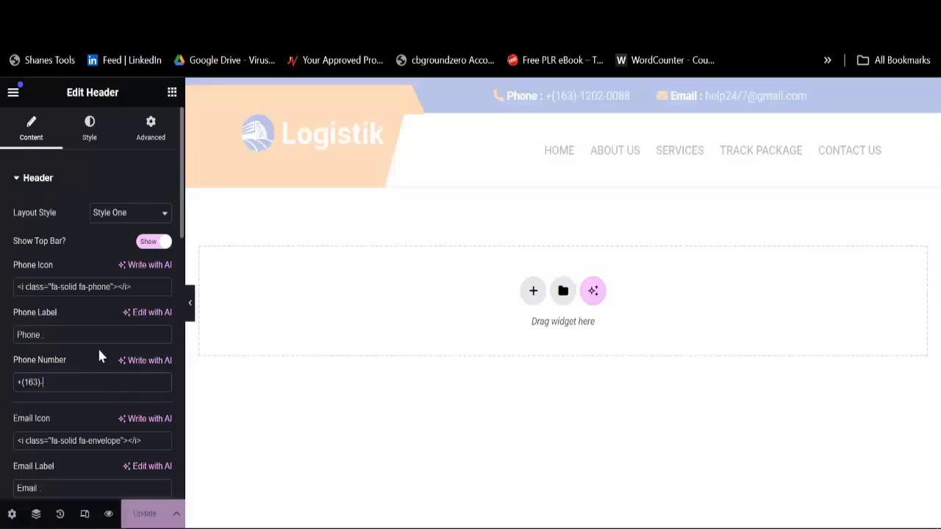
type("9876w5")
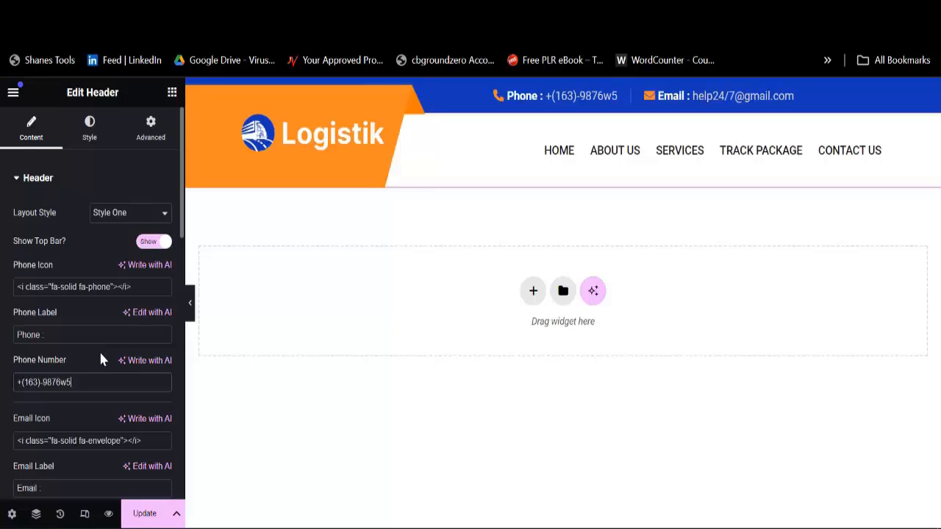
key("BackSpace")
key("BackSpace")
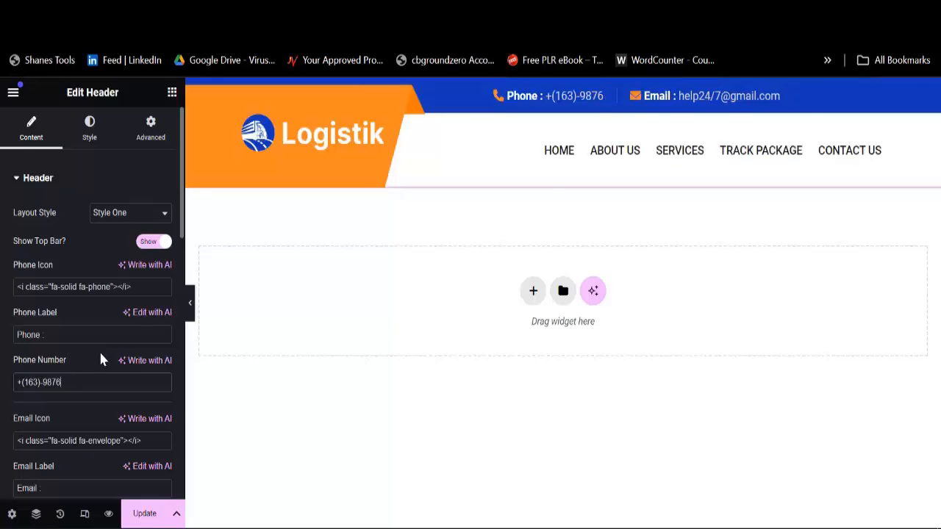
type("87w36")
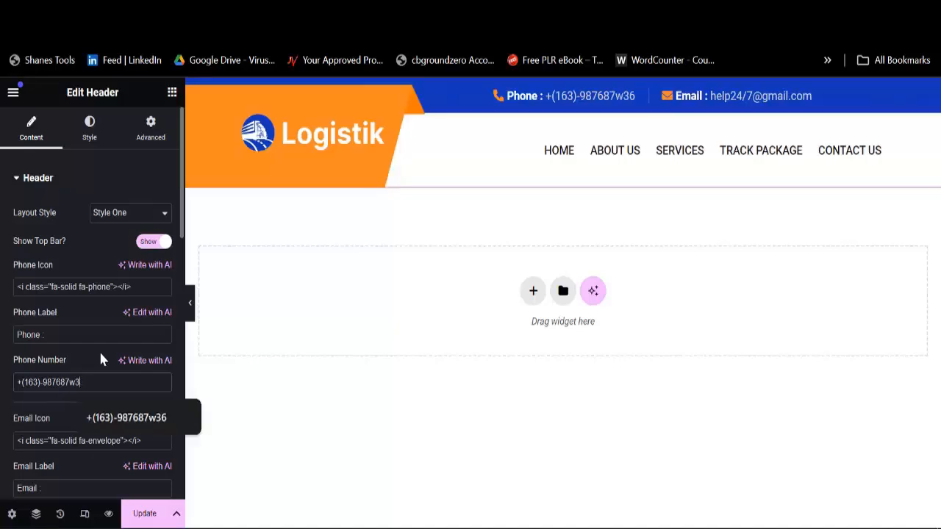
key("BackSpace")
key("BackSpace")
key("BackSpace")
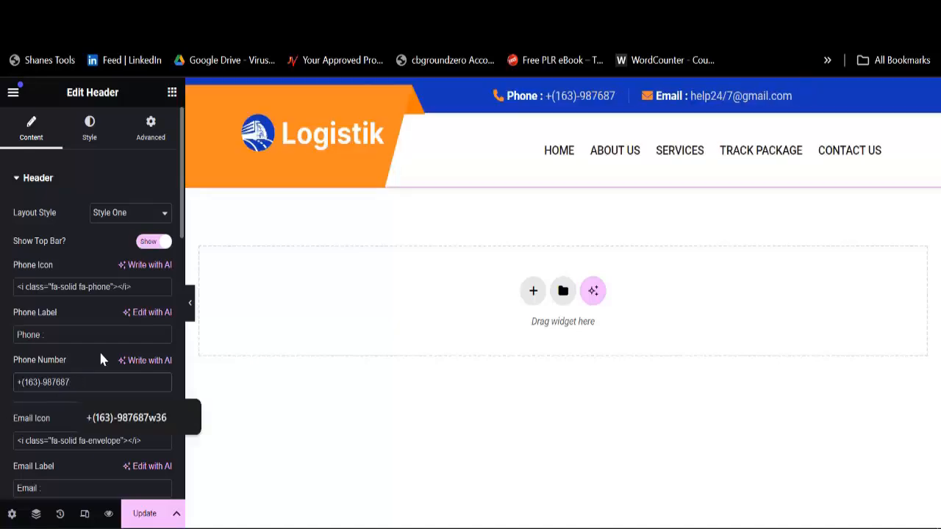
type("456")
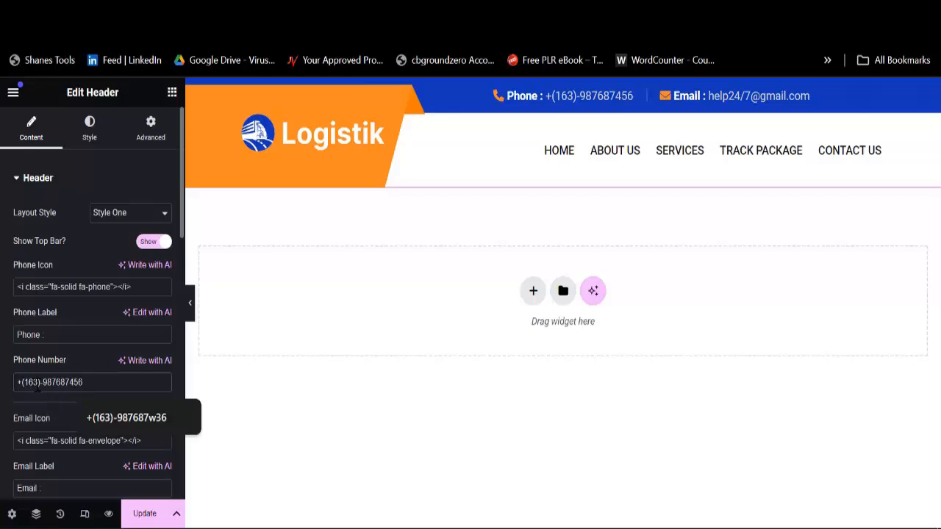
key("BackSpace")
key("BackSpace")
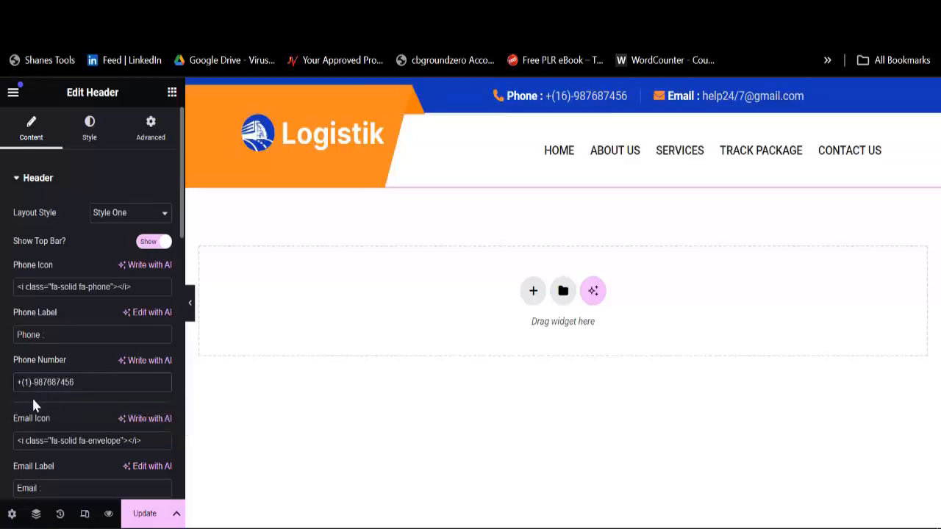
key("BackSpace")
type("234")
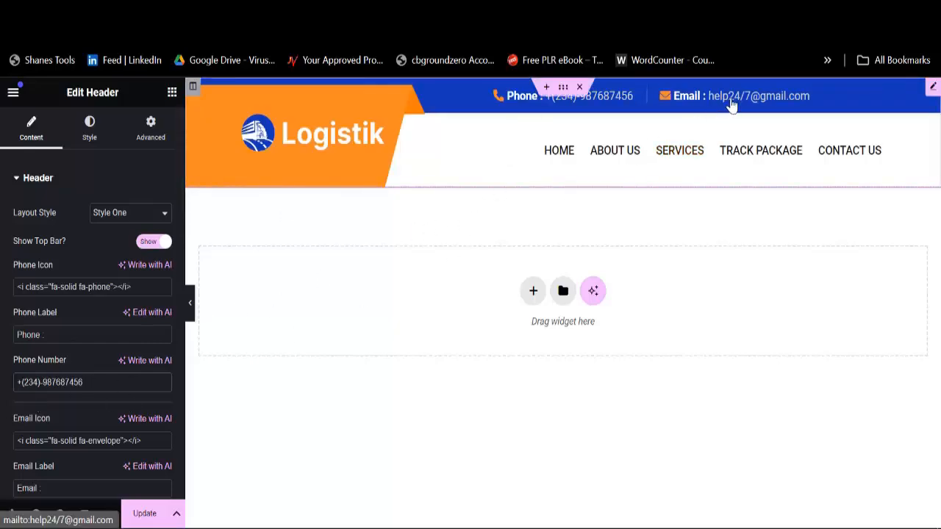
Step: In the header's Email Address field, replace gmail.com with logistik.com
scroll(100, 374, "down", 3)
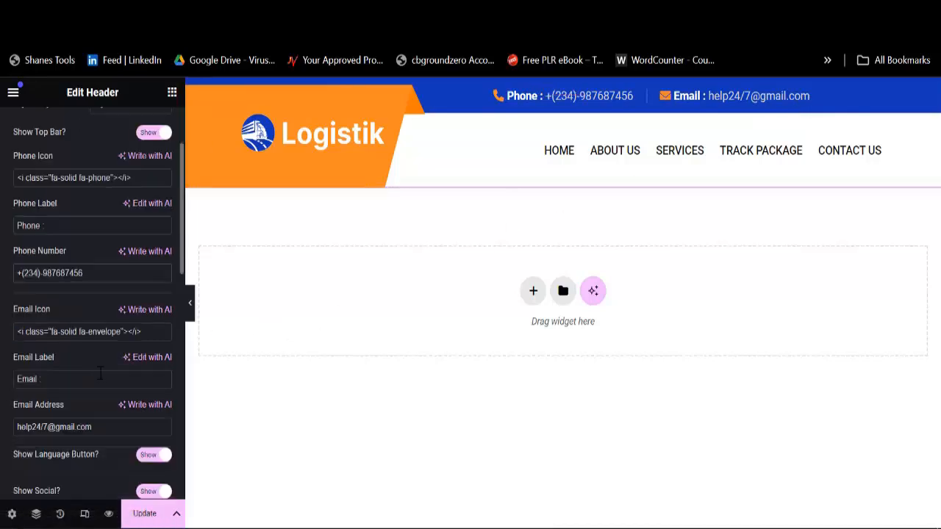
scroll(100, 374, "down", 5)
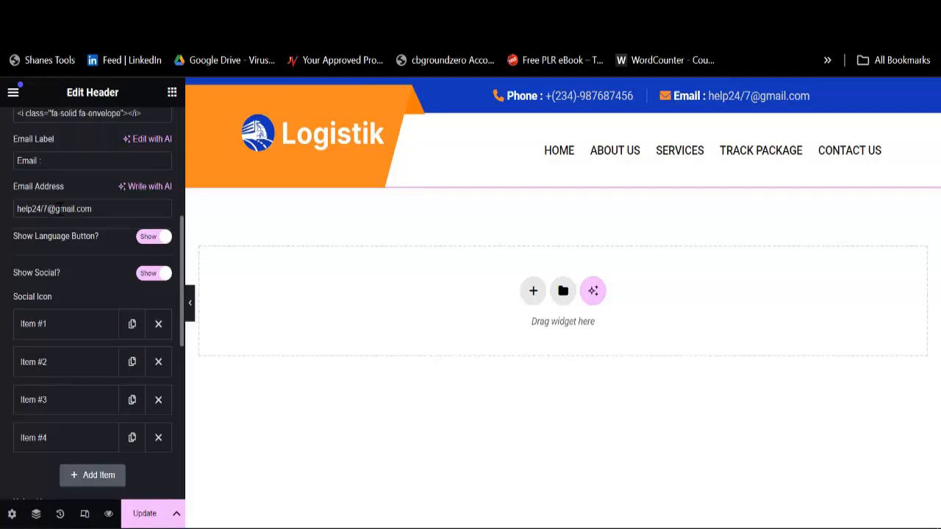
left_click_drag(56, 209, 125, 210)
type("logis")
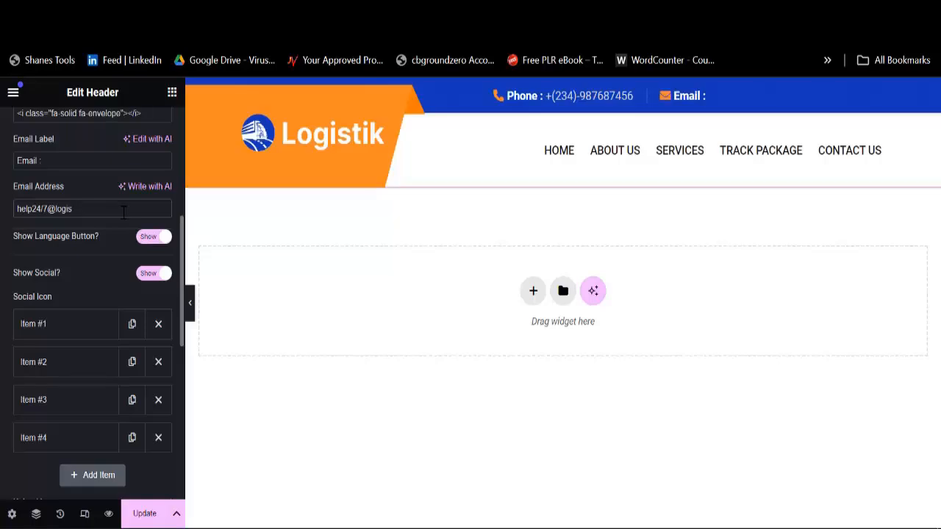
type("tik.com")
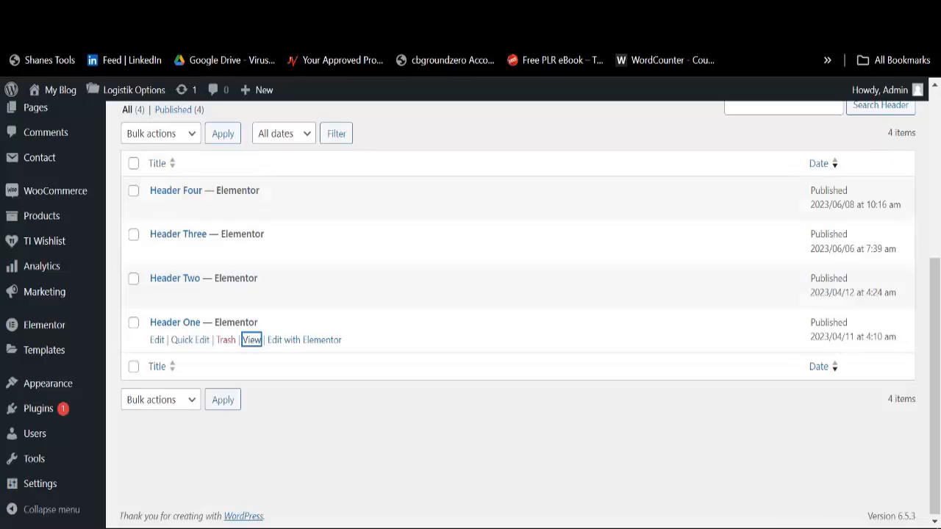
Step: Open the live site from My Blog's Visit Site link in a new tab and view it
mouse_move(50, 93)
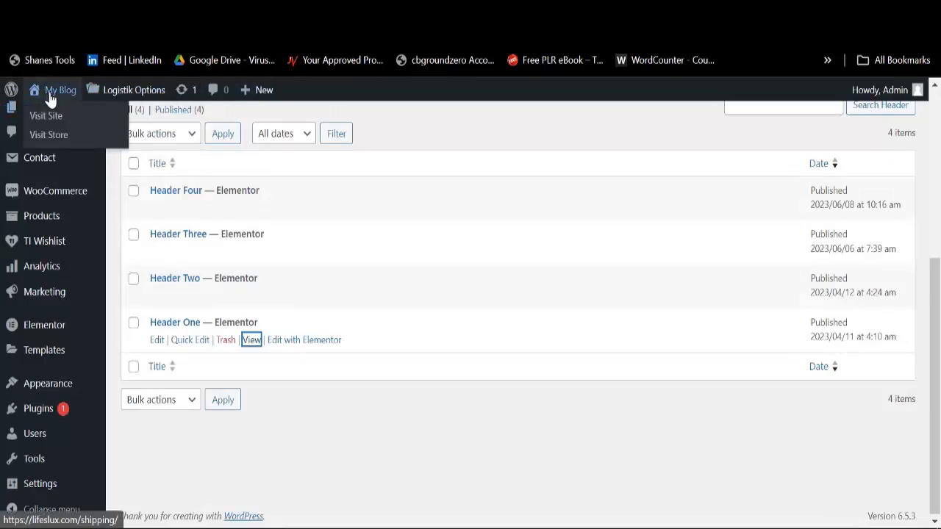
right_click(50, 119)
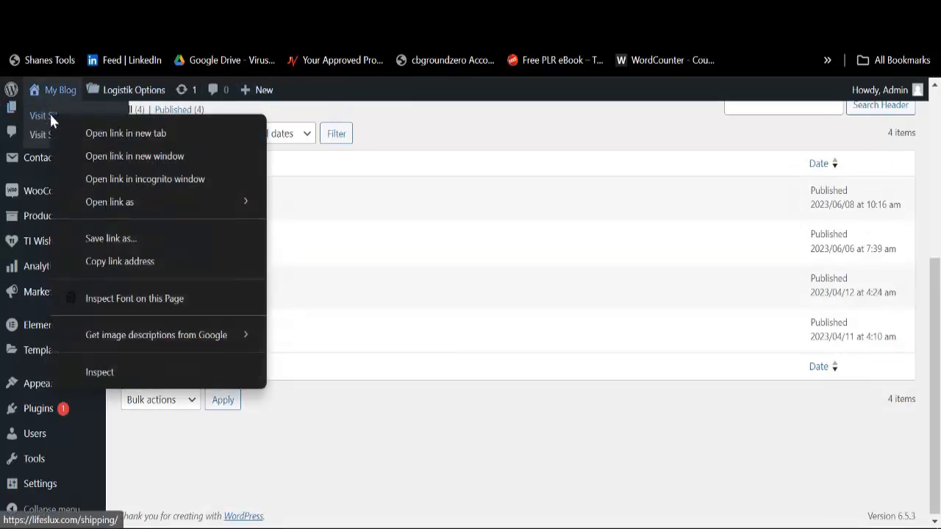
left_click(242, 107)
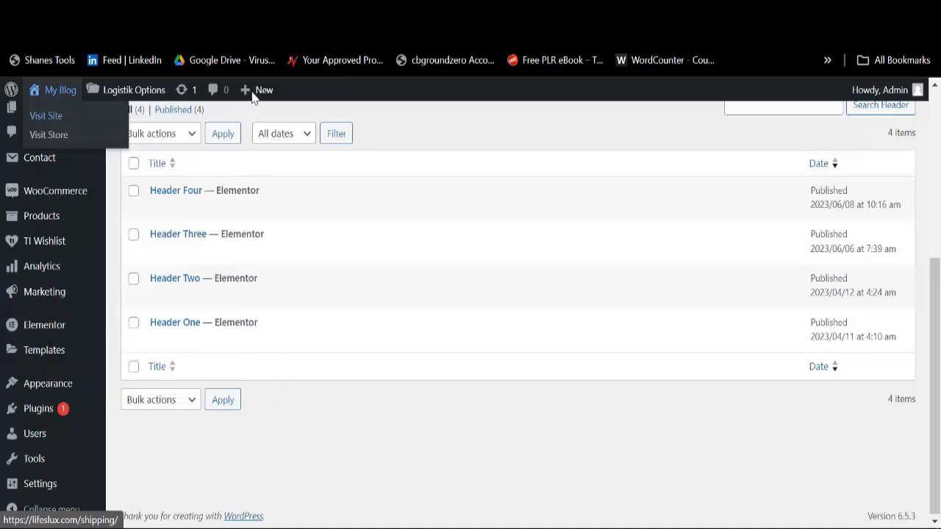
right_click(53, 118)
left_click(129, 136)
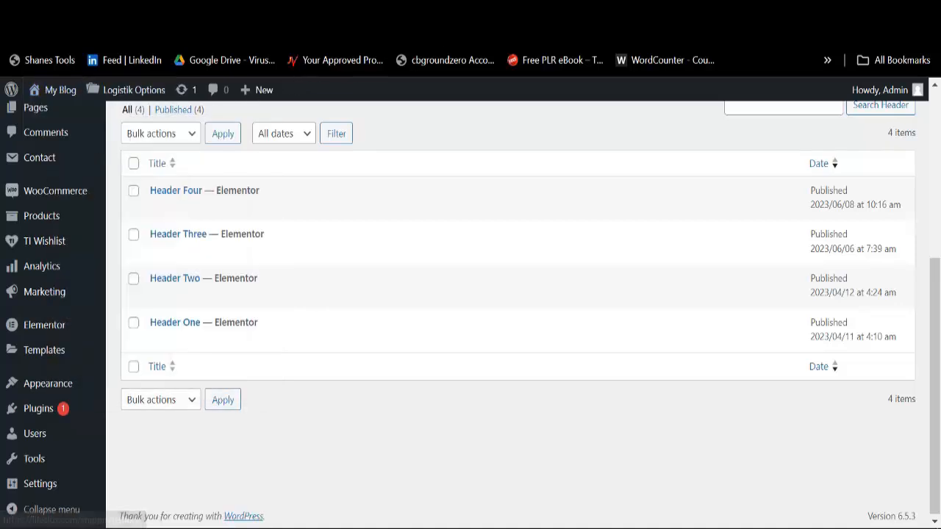
left_click(673, 13)
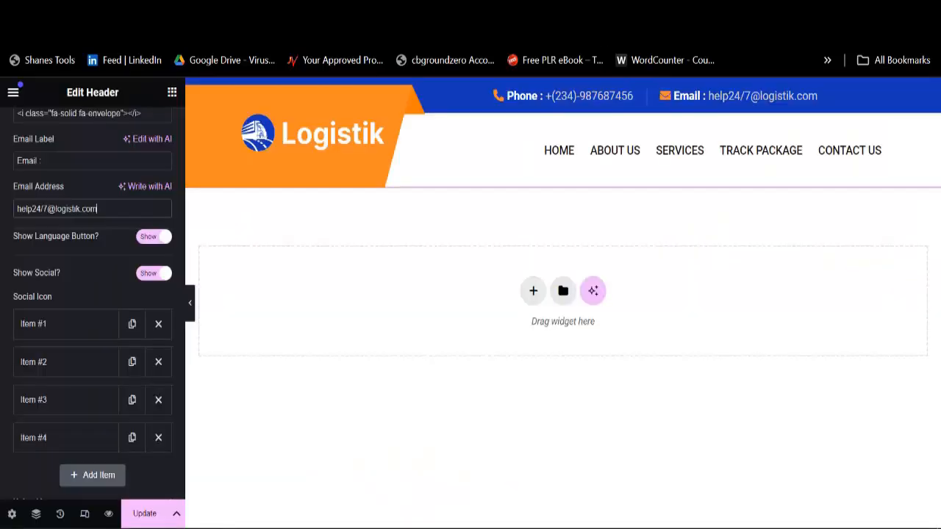
Step: Set the Twitter and Facebook social icon links to '#'
left_click(54, 441)
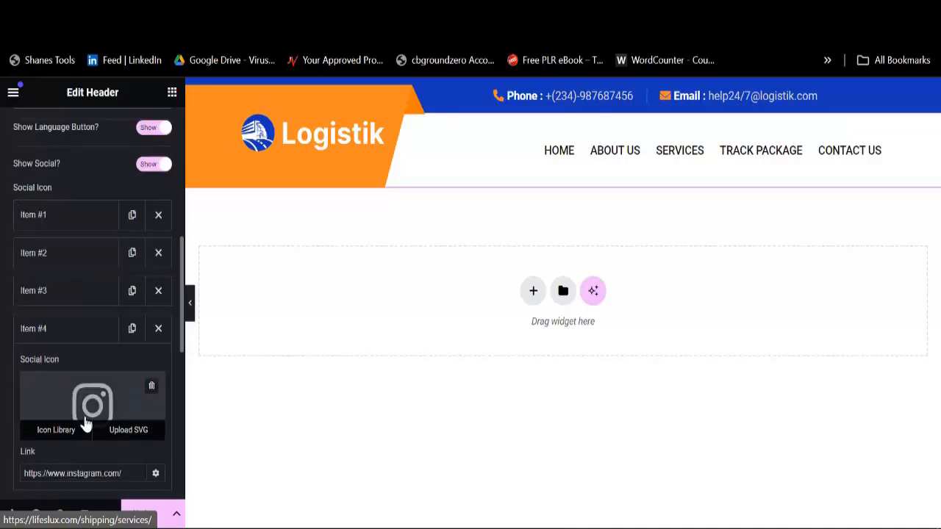
left_click(73, 332)
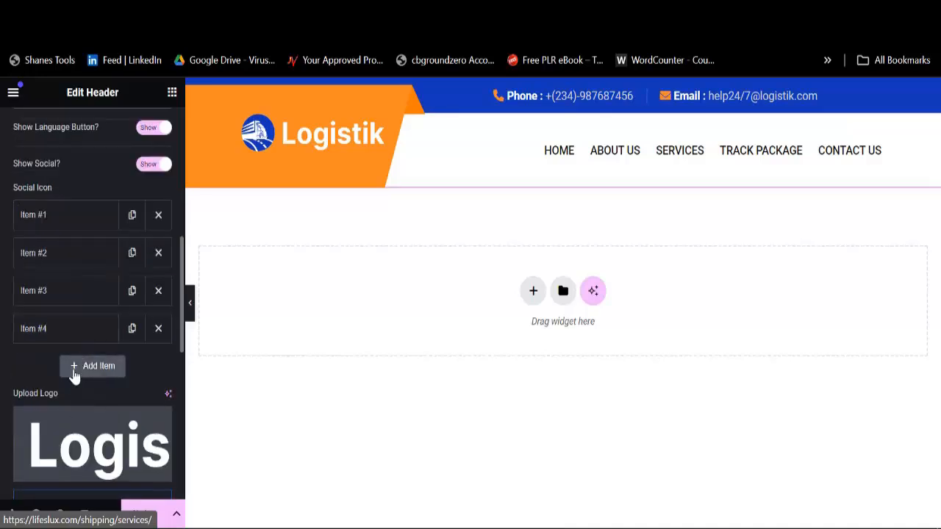
left_click(65, 294)
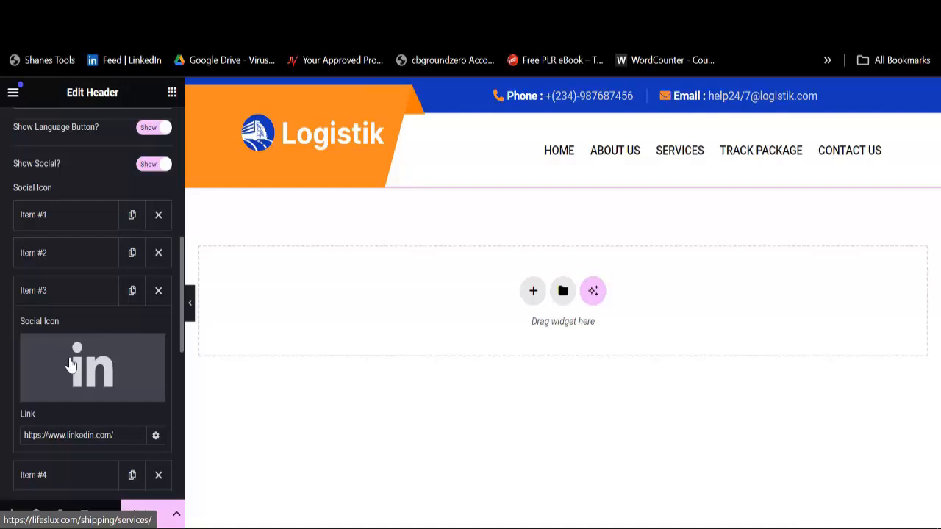
left_click(66, 257)
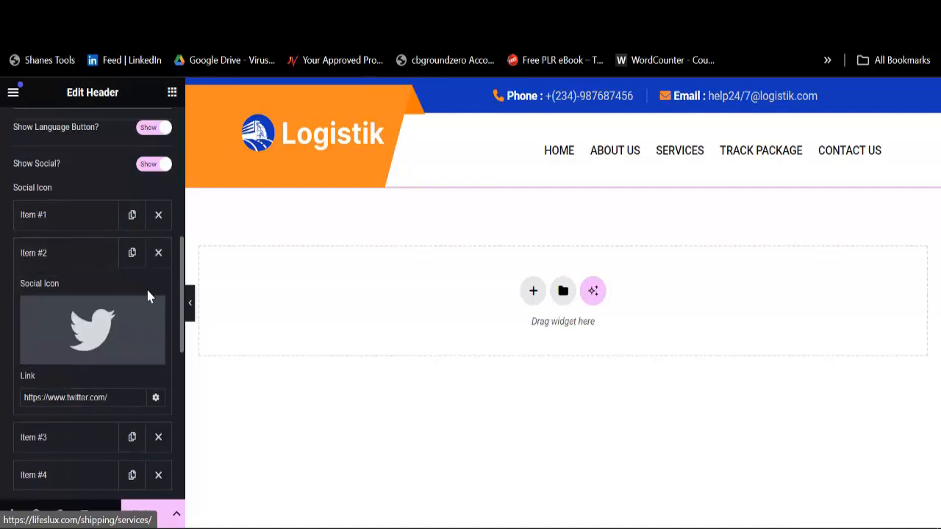
triple_click(130, 406)
type("#")
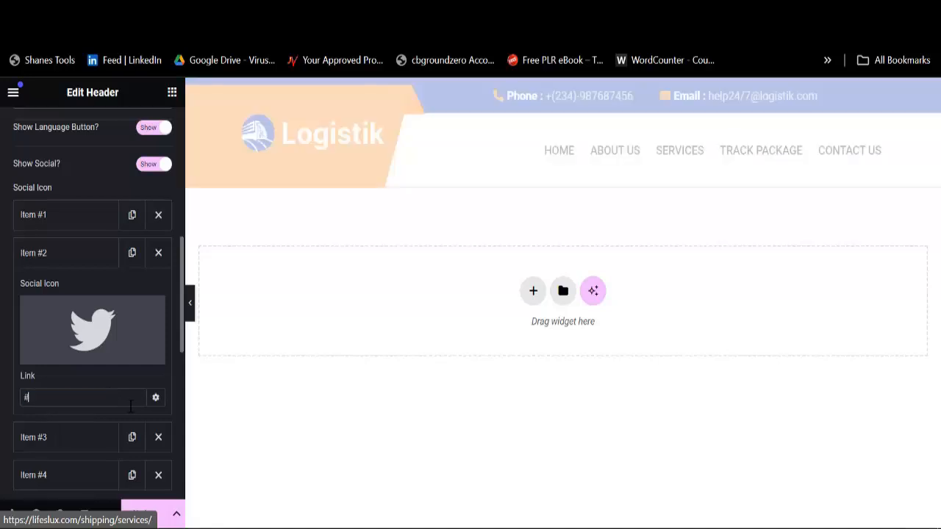
left_click(67, 217)
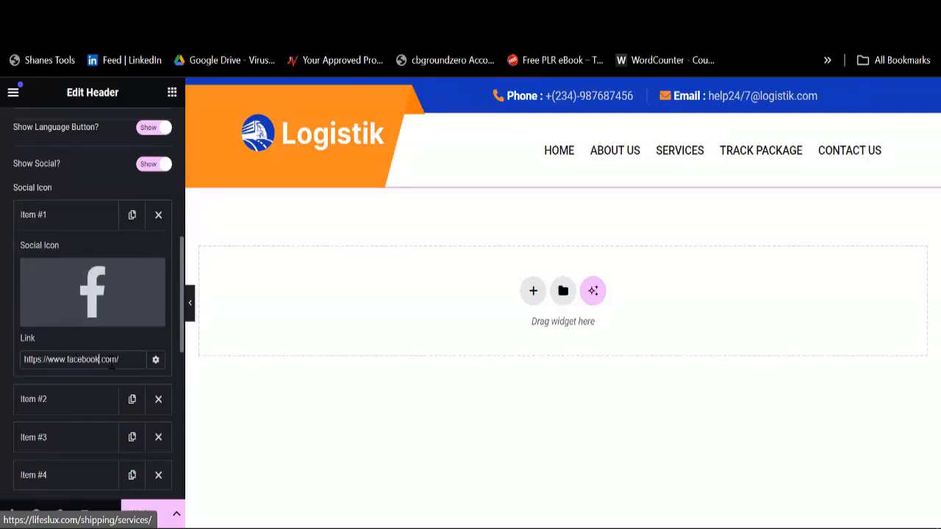
triple_click(111, 360)
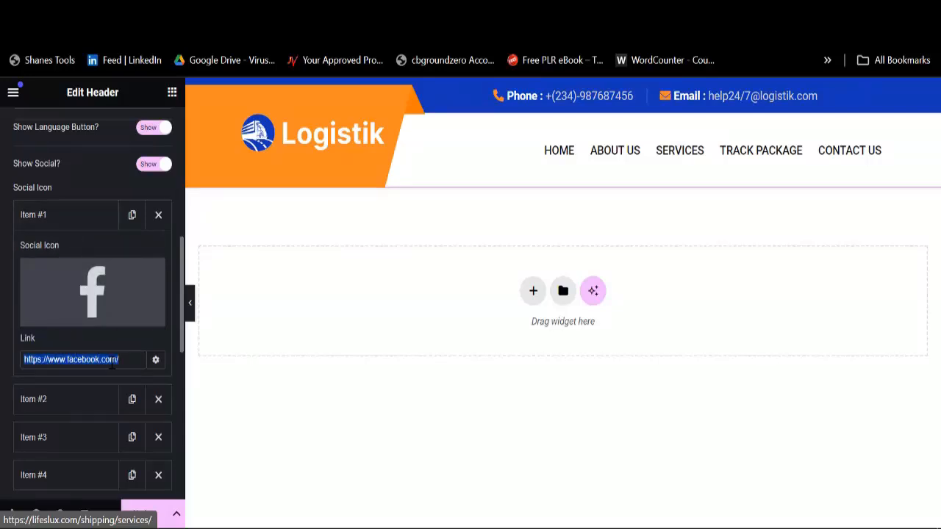
type("#")
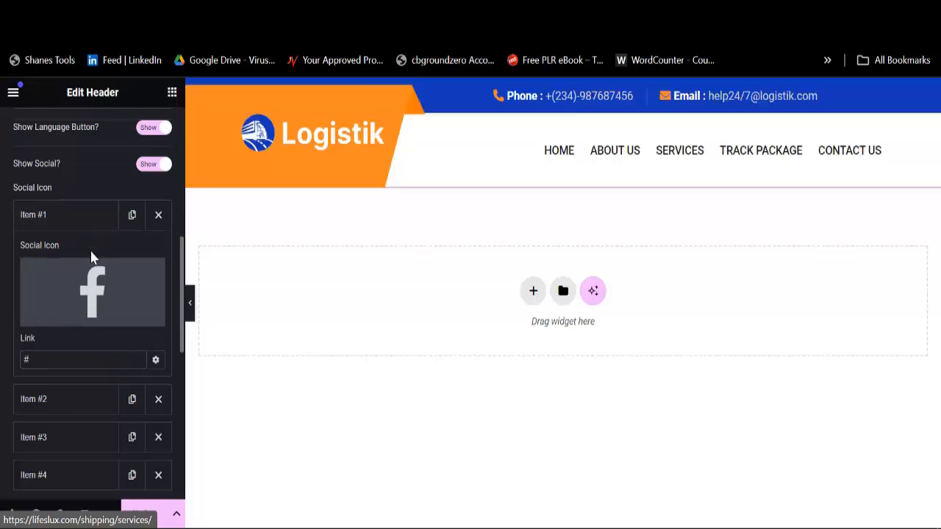
Step: Set the LinkedIn and Instagram social icon links to '#'
left_click(88, 225)
left_click(89, 288)
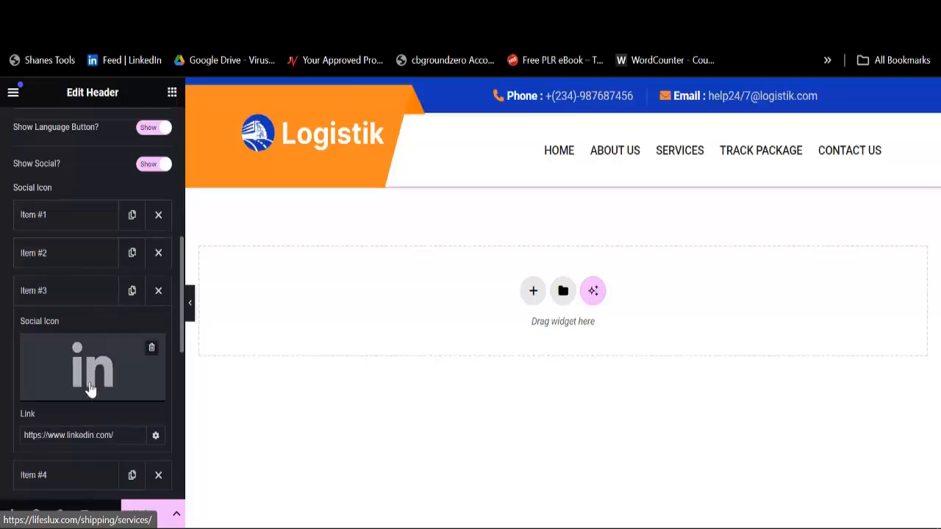
triple_click(112, 434)
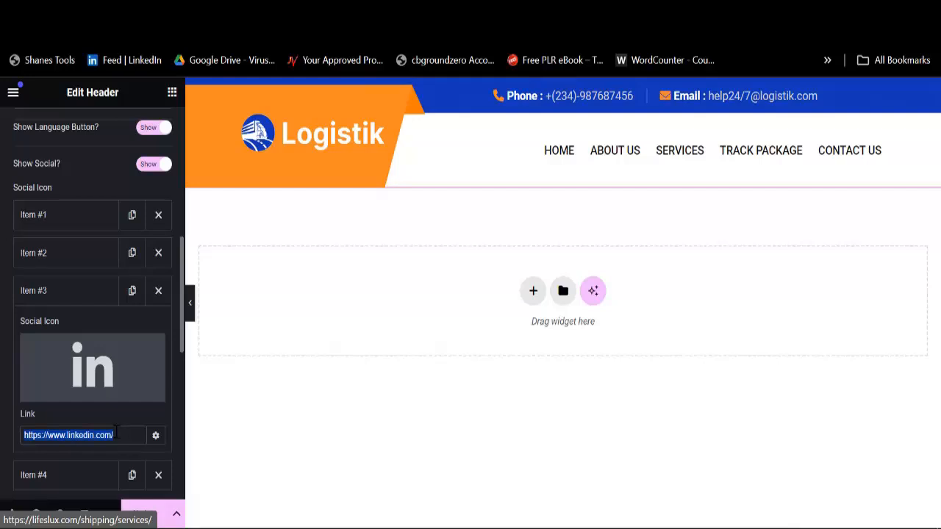
type("#")
left_click(88, 302)
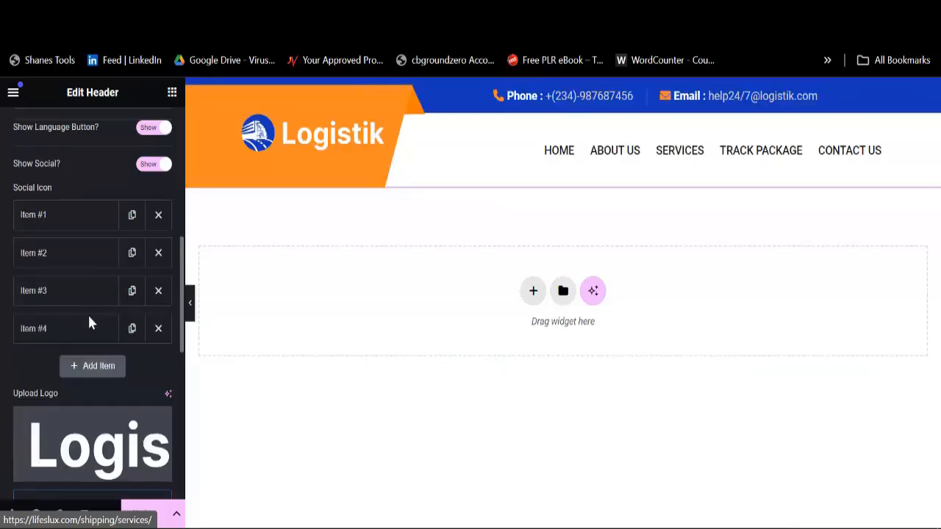
left_click(84, 329)
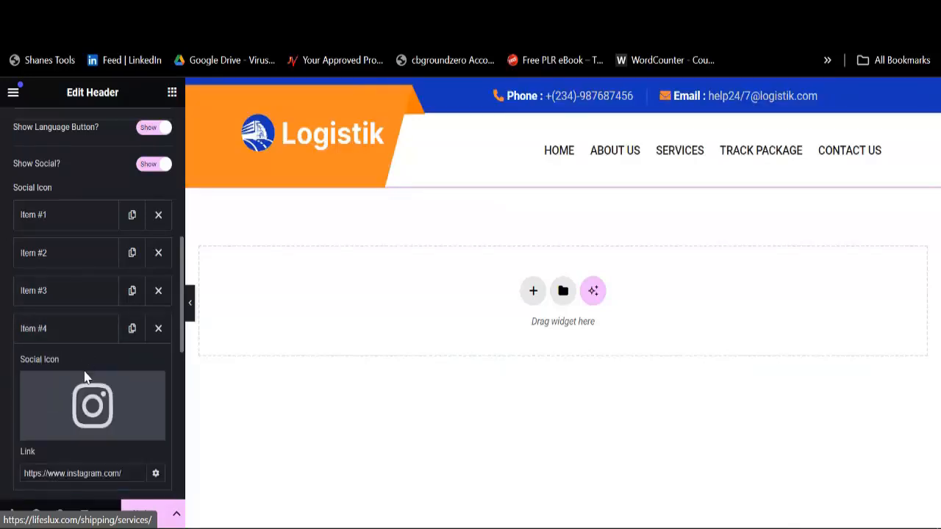
left_click(87, 473)
triple_click(119, 466)
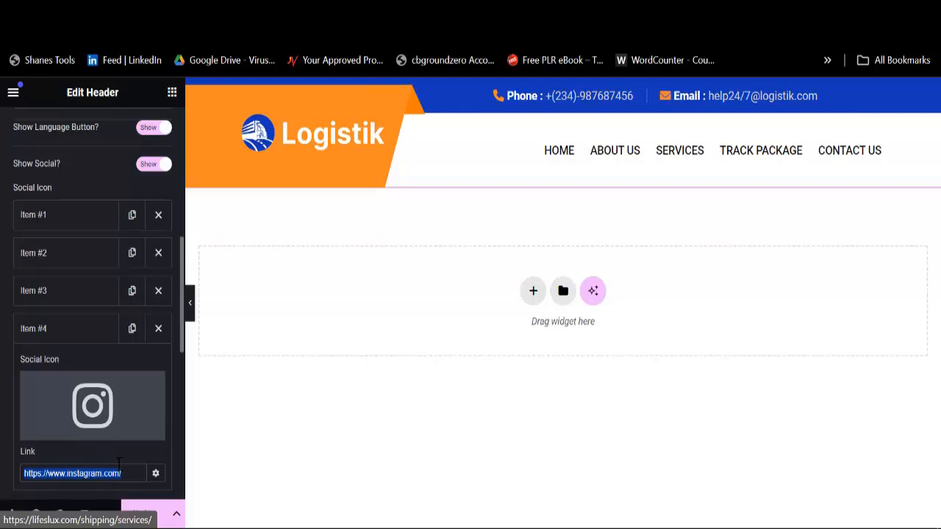
type("#")
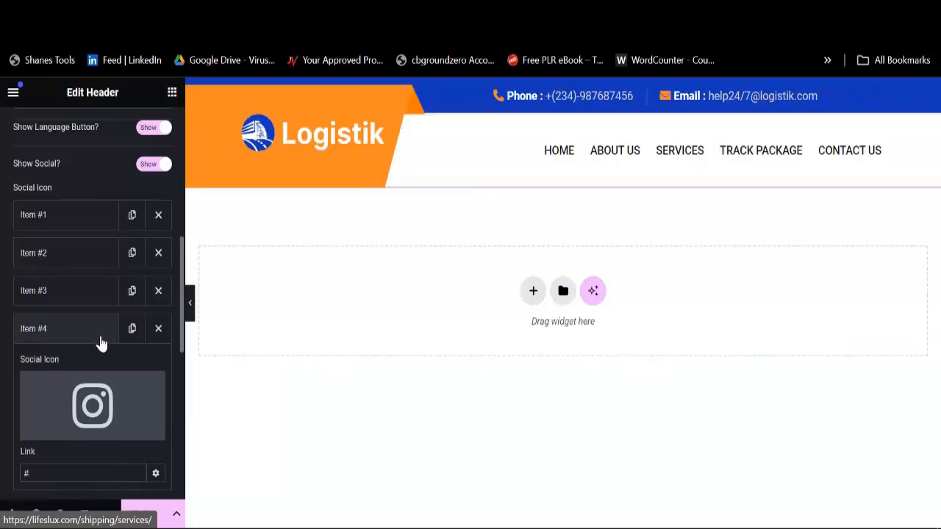
Step: Save the header changes with Update
scroll(92, 294, "down", 5)
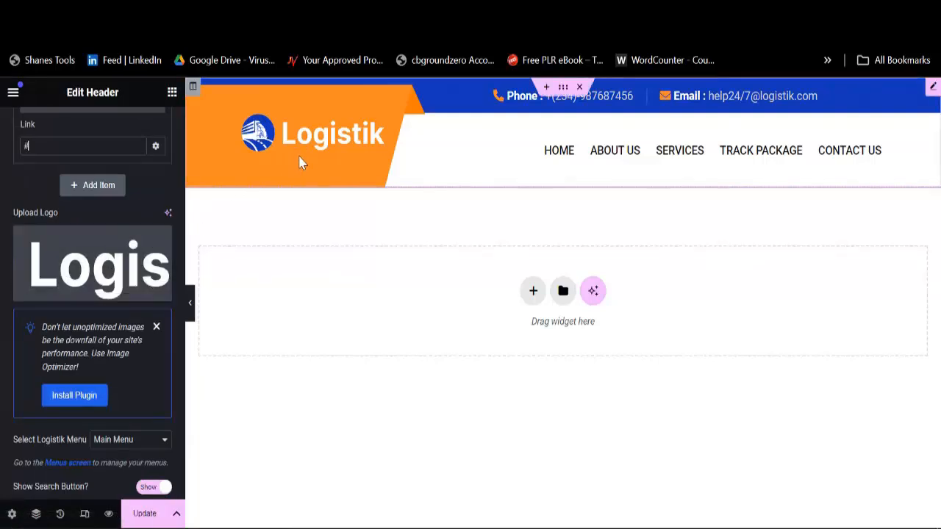
scroll(172, 438, "down", 2)
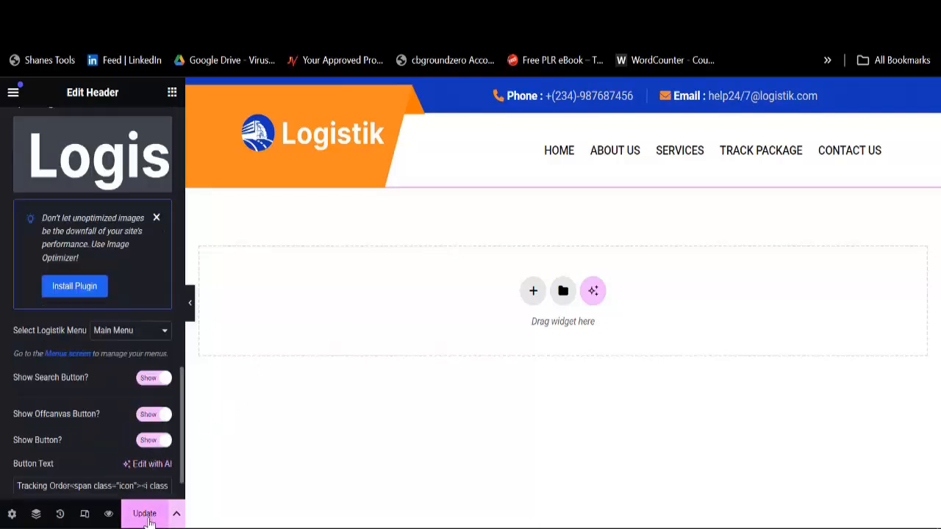
left_click(146, 514)
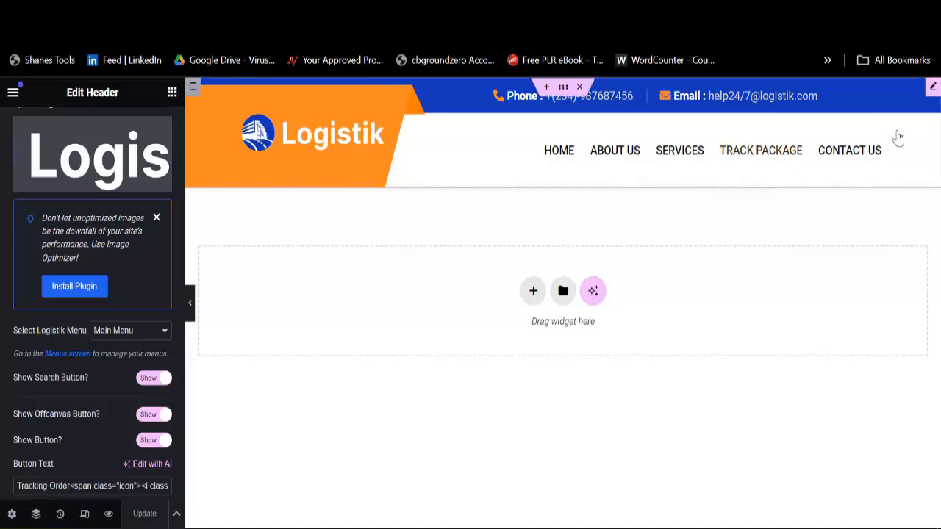
Step: Copy the TRACK PACKAGE link from the live site and paste it as the Tracking Order Button Link
left_click(661, 16)
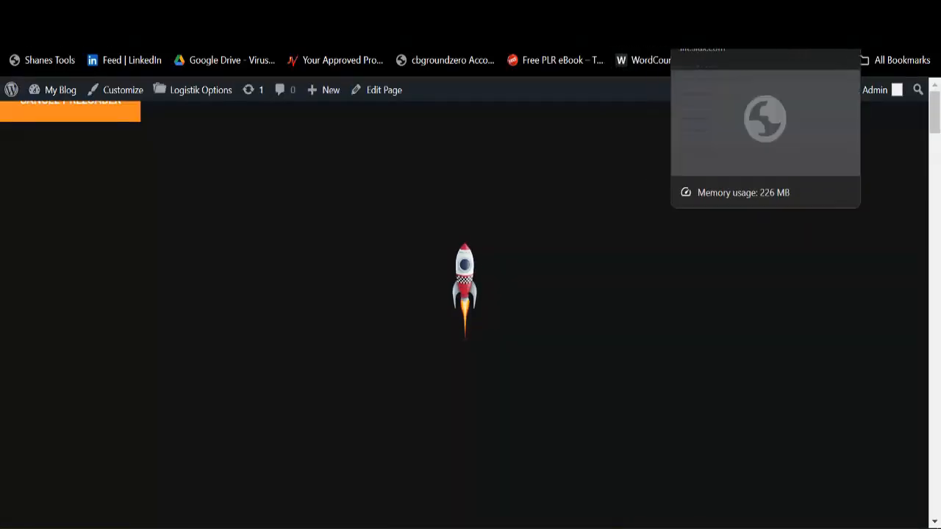
left_click(712, 11)
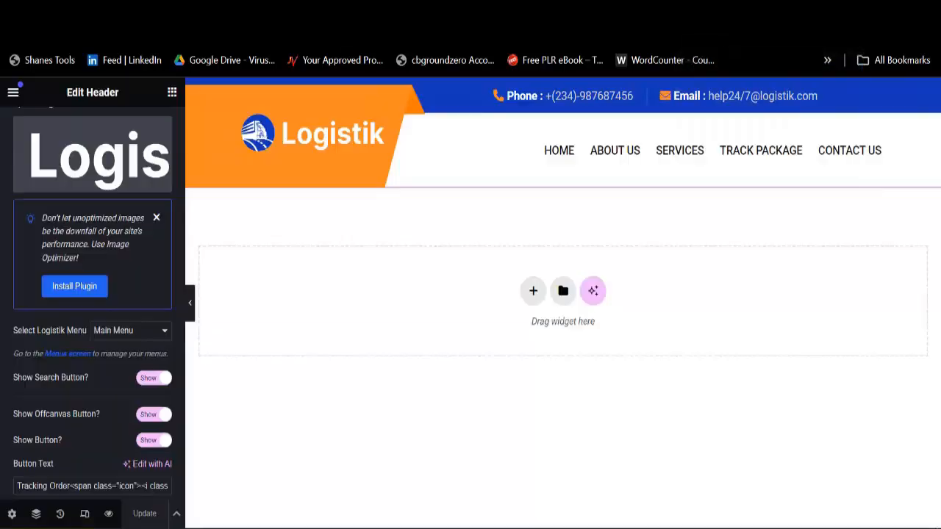
right_click(757, 156)
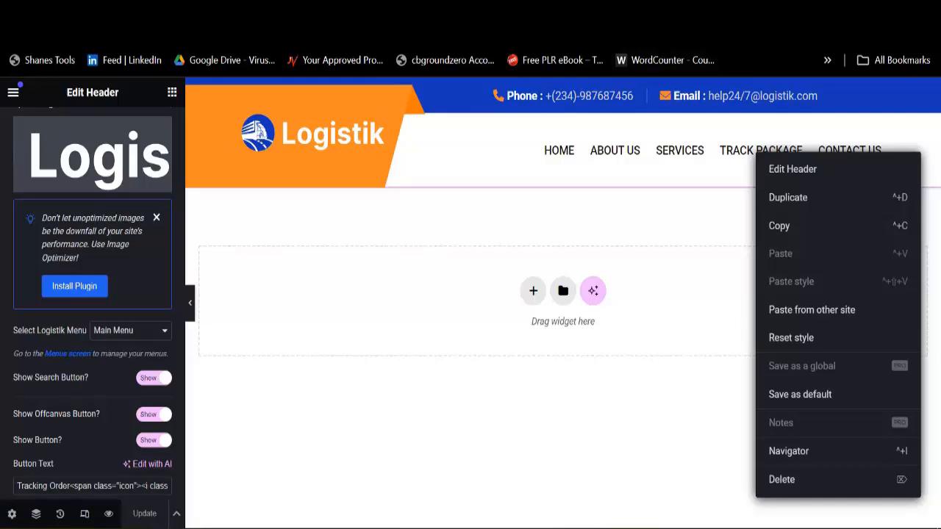
left_click(695, 12)
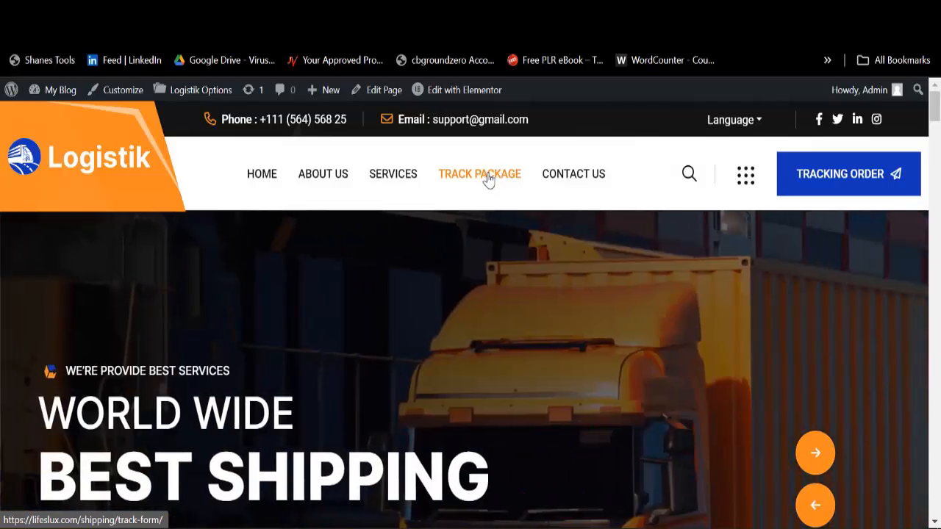
right_click(488, 181)
left_click(533, 320)
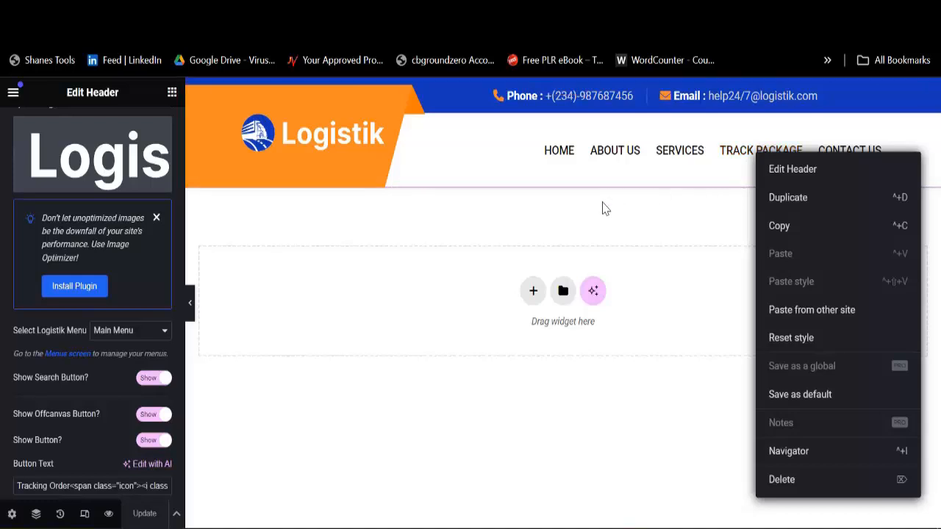
scroll(84, 340, "down", 2)
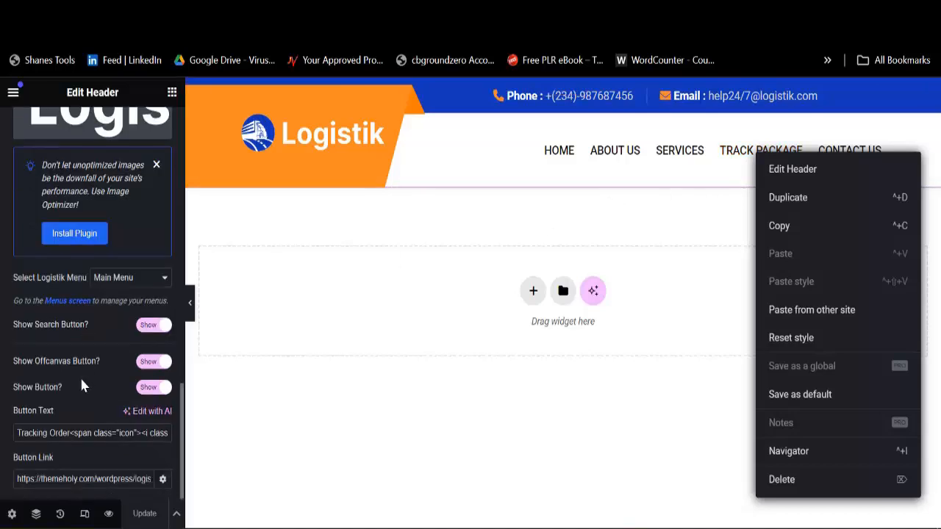
left_click(62, 478)
key("ctrl+a")
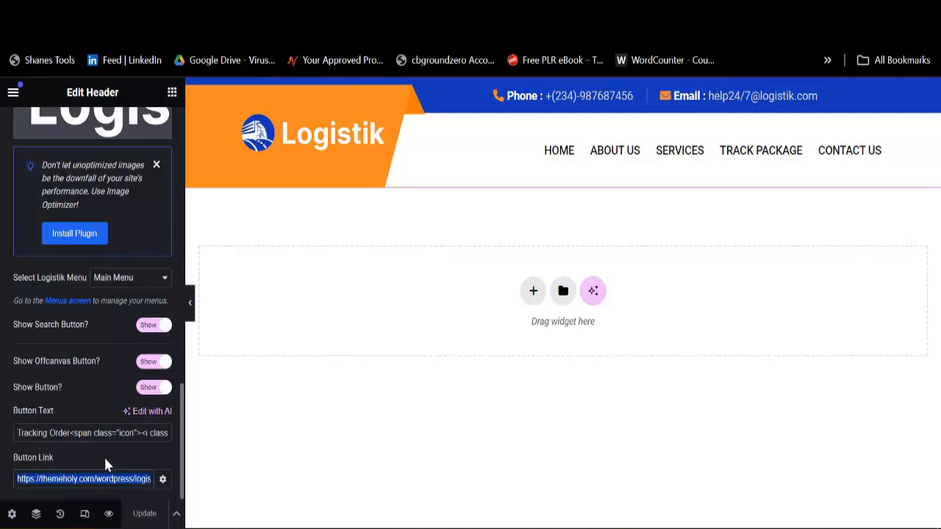
key("ctrl+v")
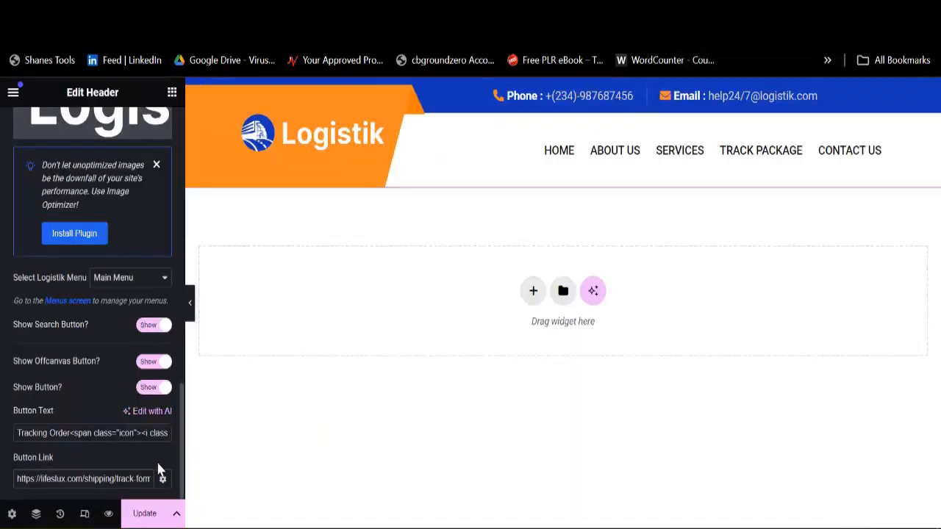
Step: Save the header's new button link, then reload the live homepage and scroll down to the footer
left_click(129, 513)
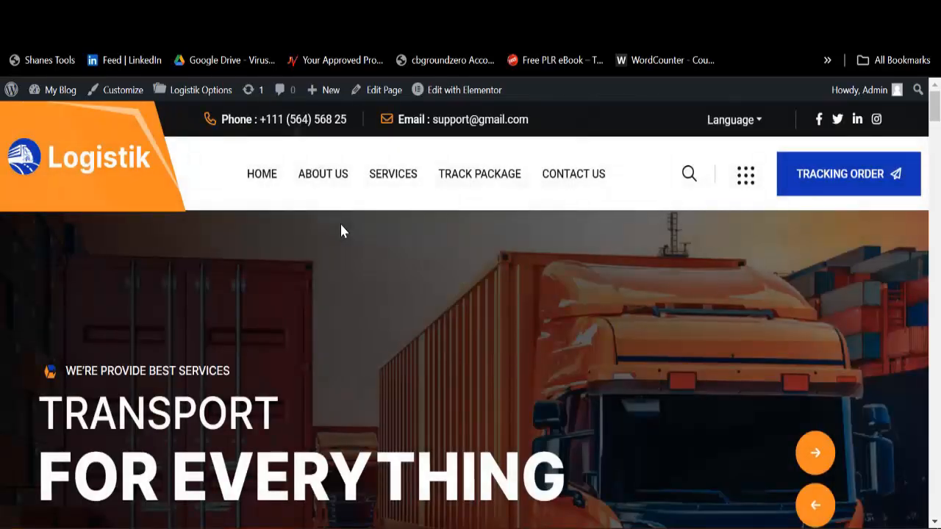
left_click(828, 188)
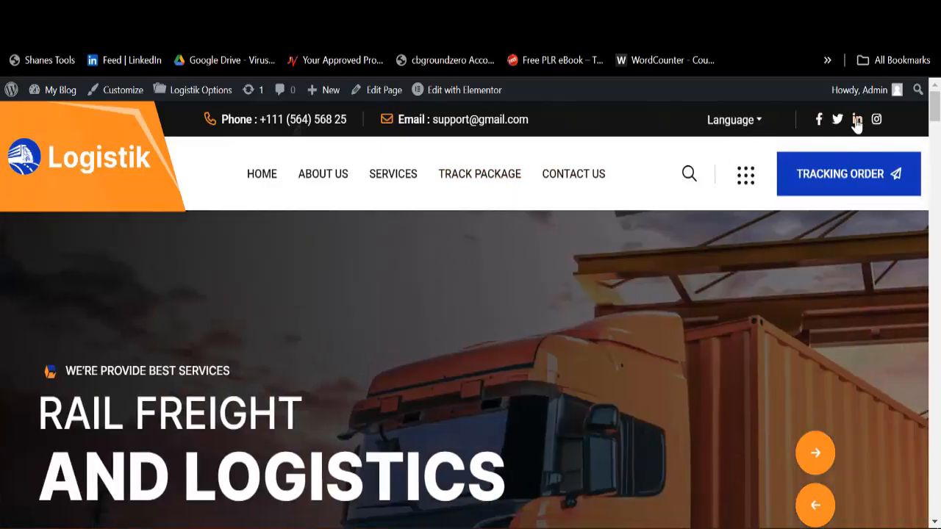
scroll(447, 294, "down", 2)
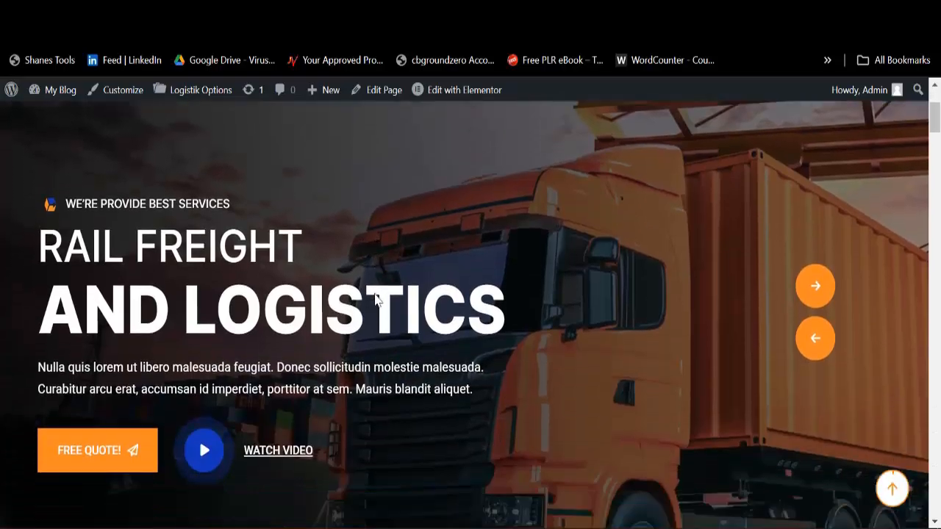
scroll(374, 294, "down", 20)
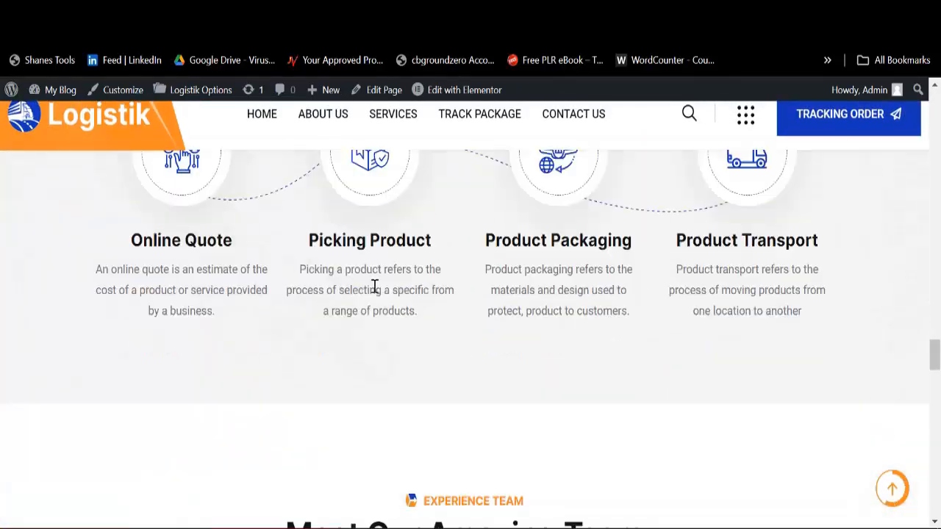
scroll(374, 288, "down", 20)
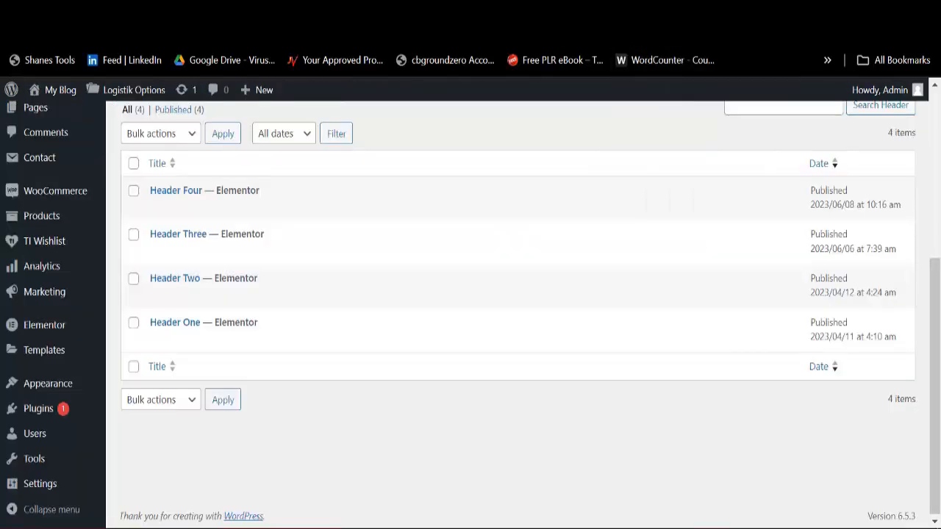
Step: At 100% page zoom, open the Logistik Builder Footer Builder list in a new tab
left_click(654, 13)
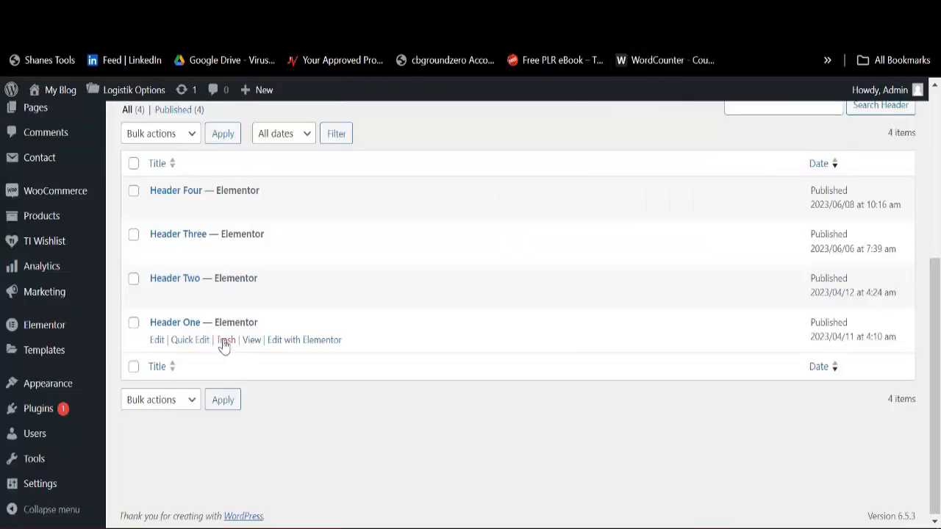
mouse_move(100, 327)
key("ctrl+plus")
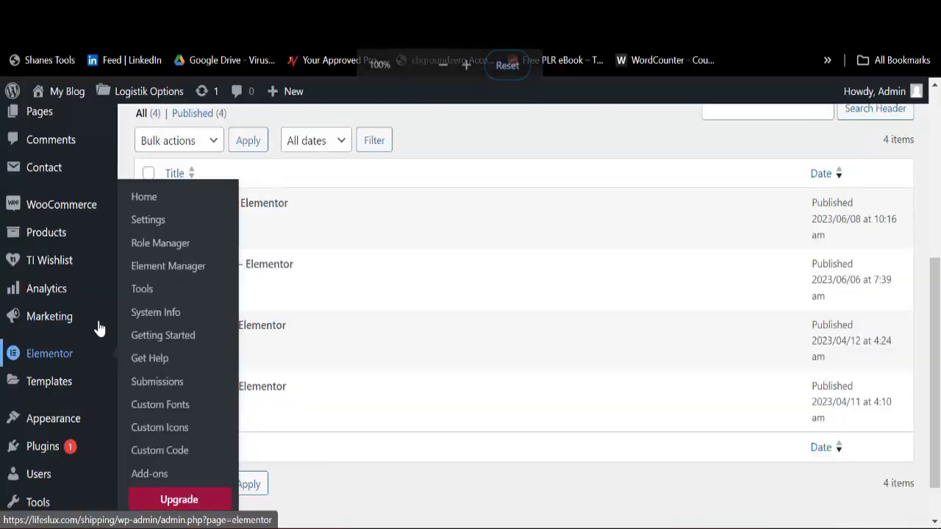
scroll(59, 183, "up", 5)
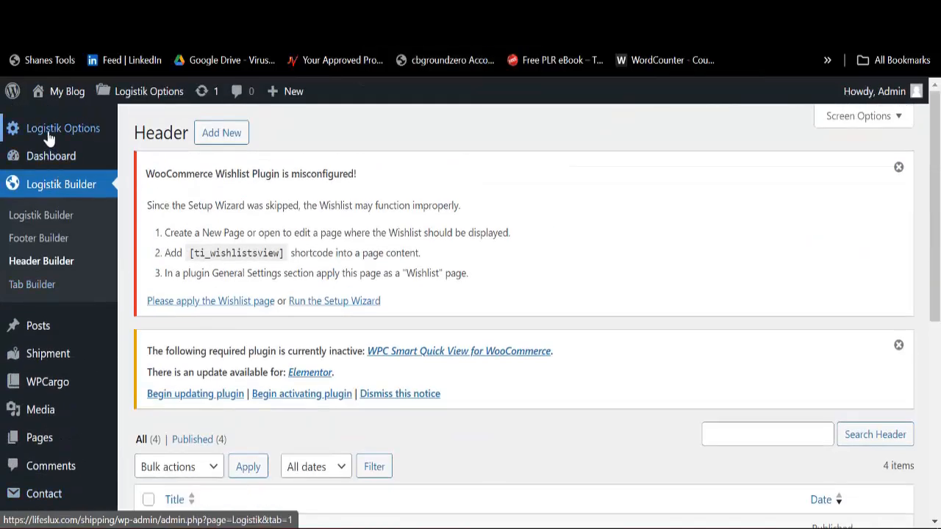
mouse_move(50, 139)
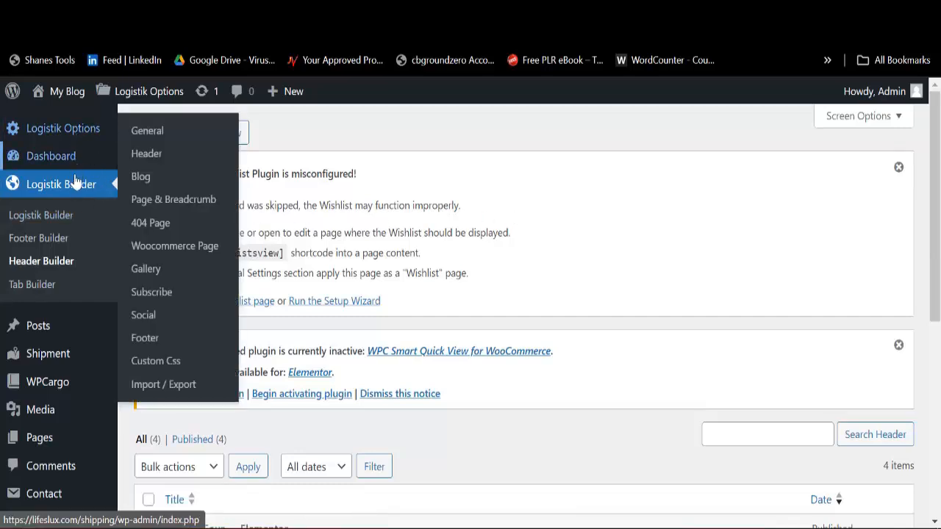
right_click(48, 248)
left_click(87, 254)
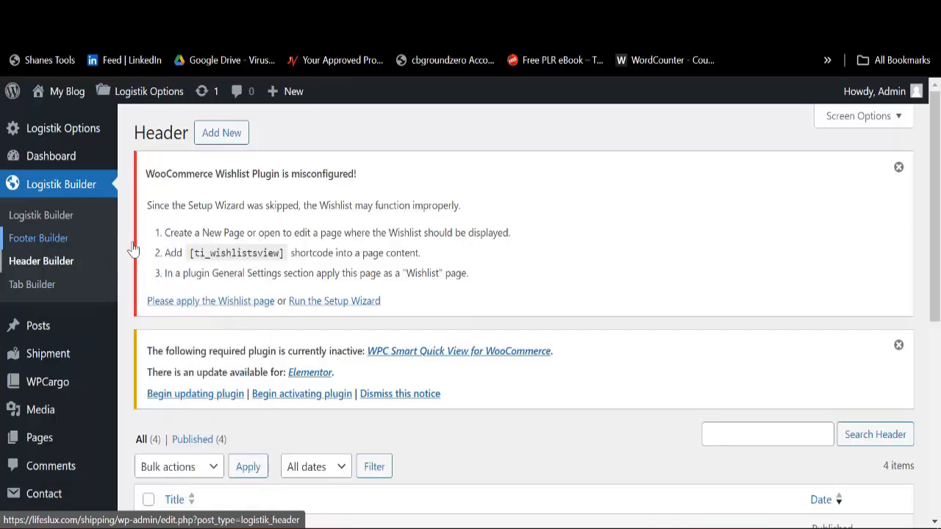
left_click(662, 12)
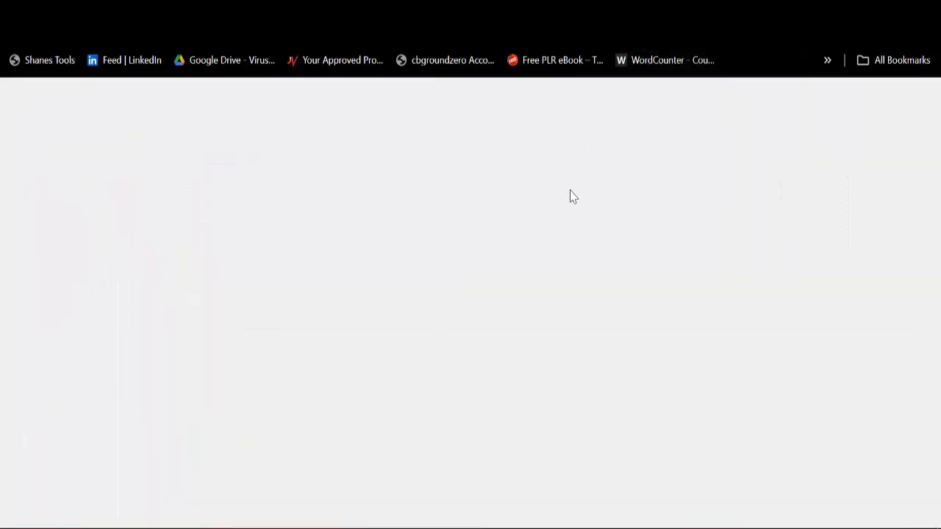
Step: Open Footer One's View link in a separate tab and display it
scroll(405, 321, "down", 5)
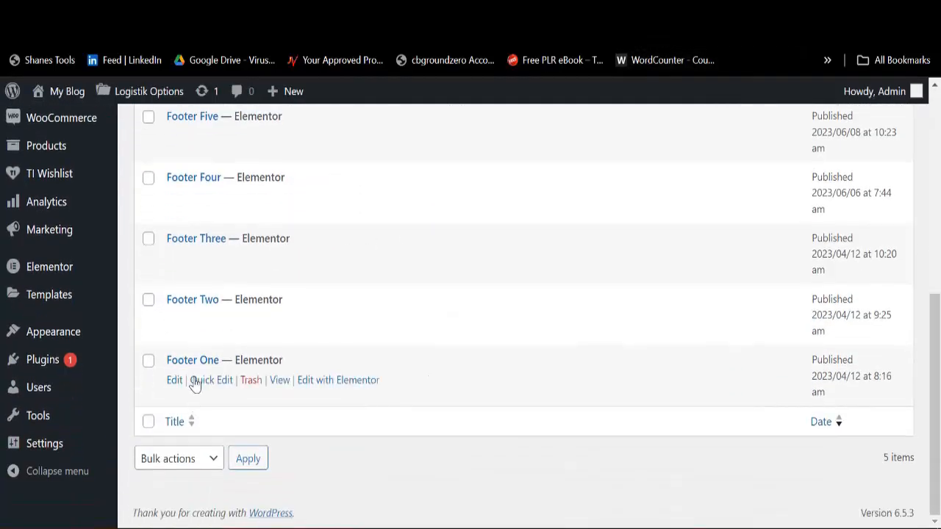
scroll(225, 294, "up", 2)
scroll(218, 331, "down", 2)
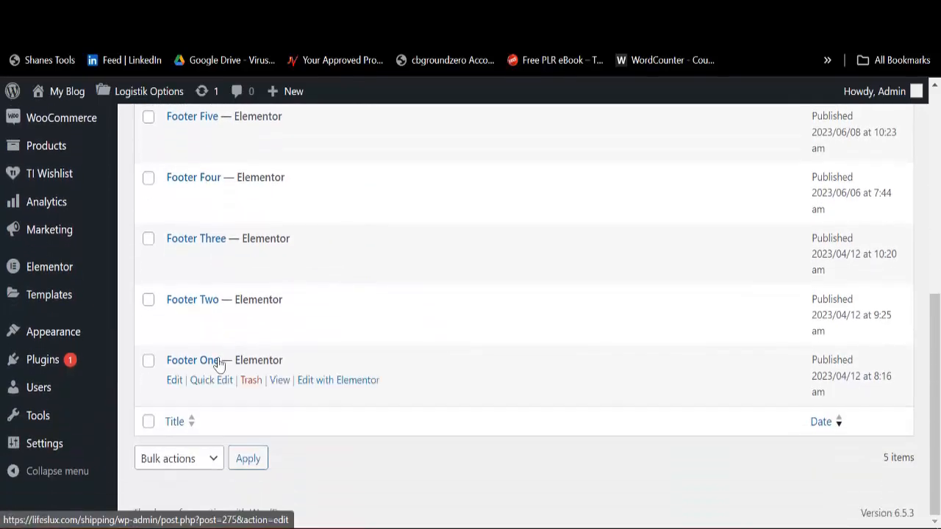
left_click(281, 383)
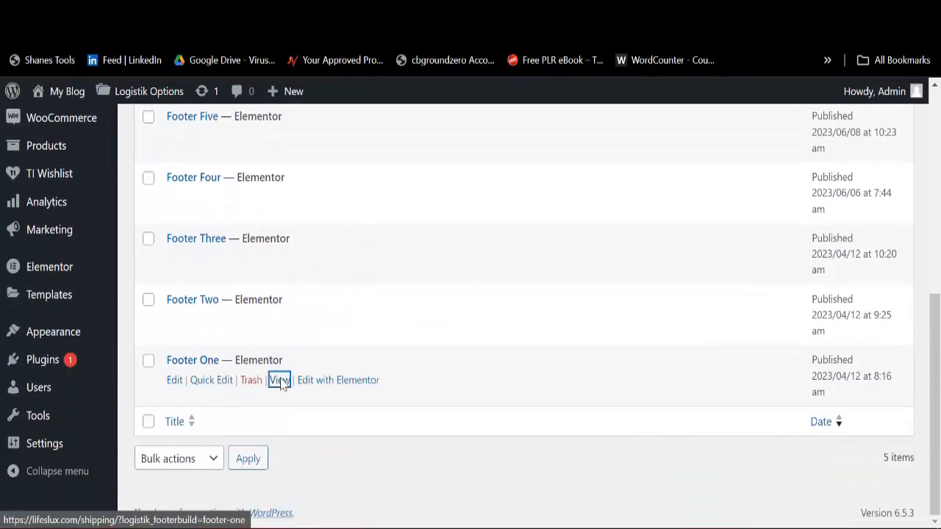
right_click(281, 383)
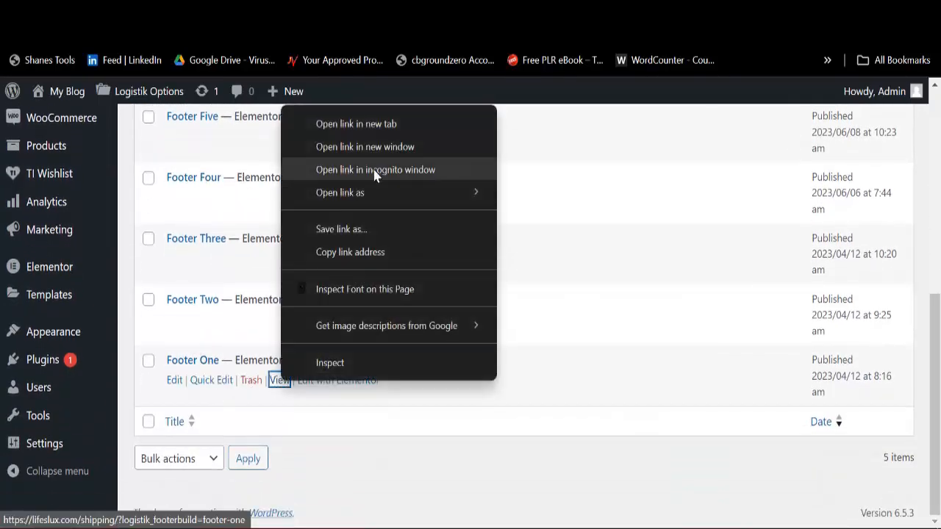
left_click(365, 126)
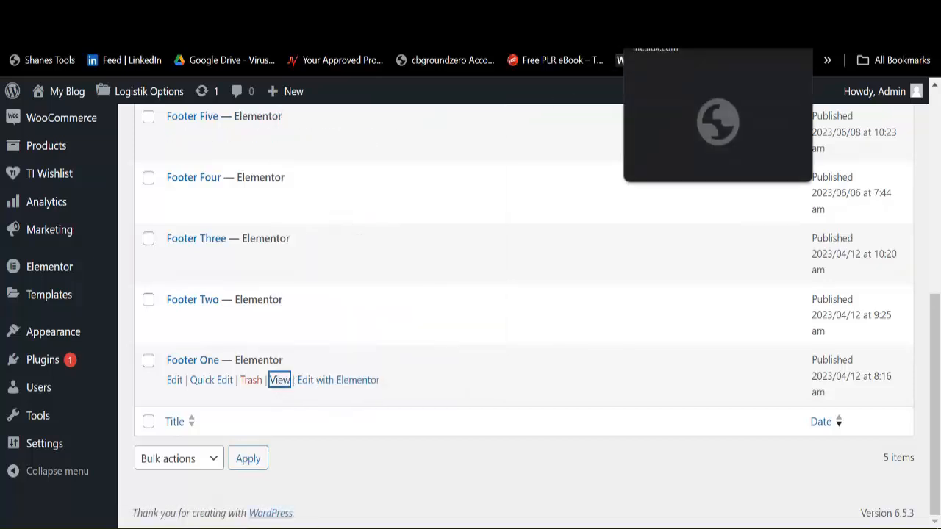
left_click(666, 13)
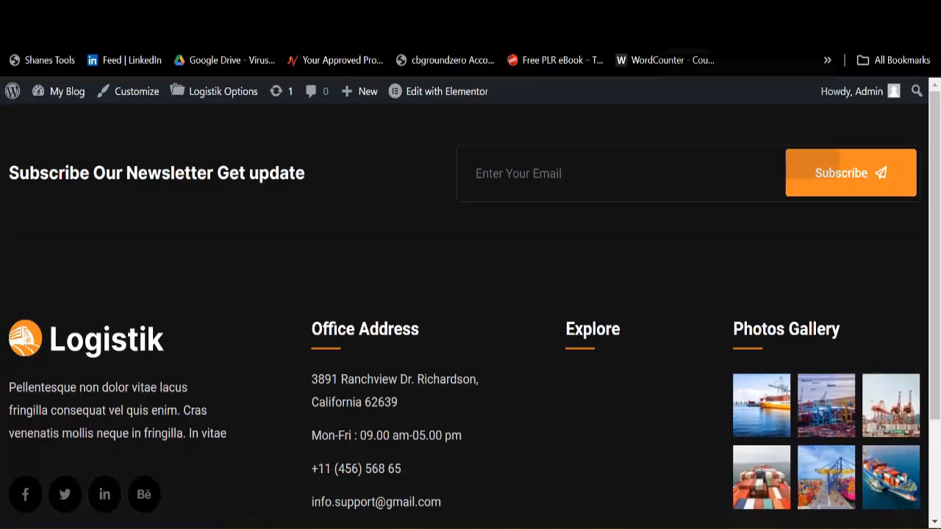
Step: From the live site, go to the CONTACT US page and launch Edit with Elementor
left_click(691, 13)
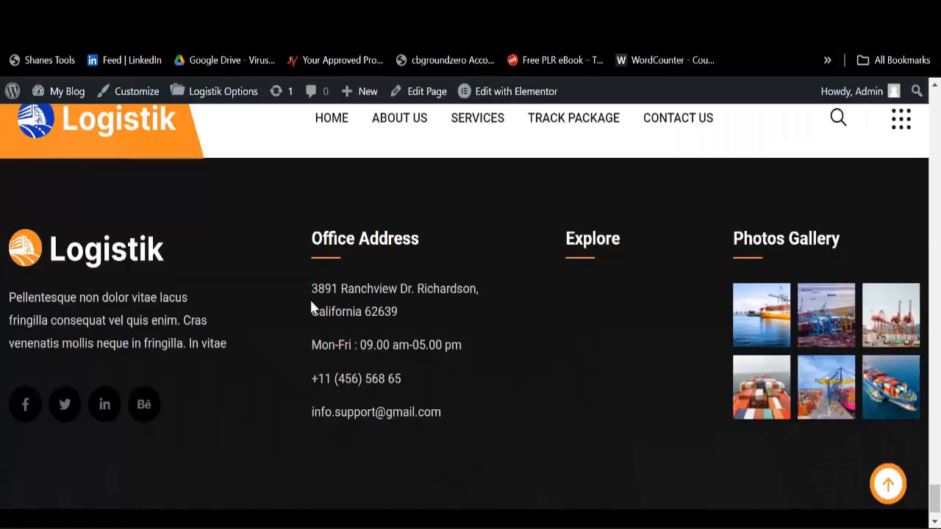
scroll(491, 297, "up", 3)
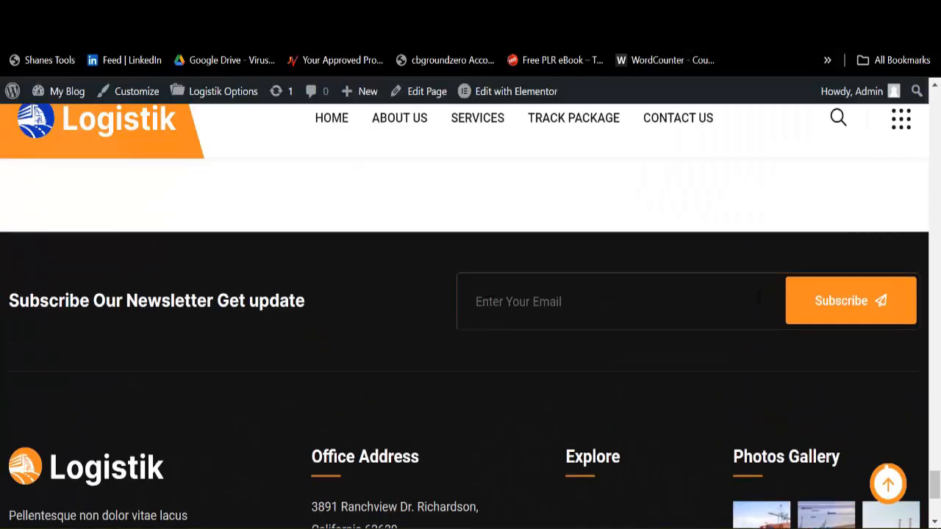
left_click(698, 119)
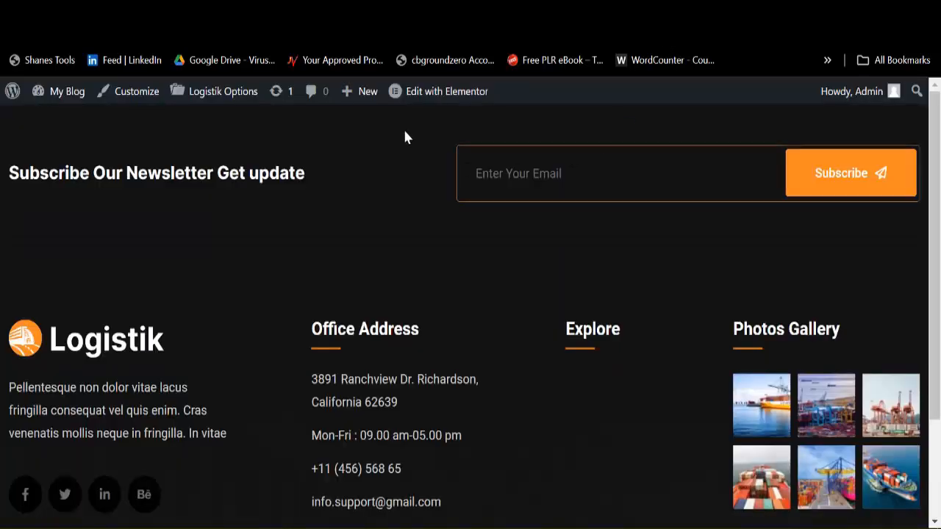
mouse_move(435, 98)
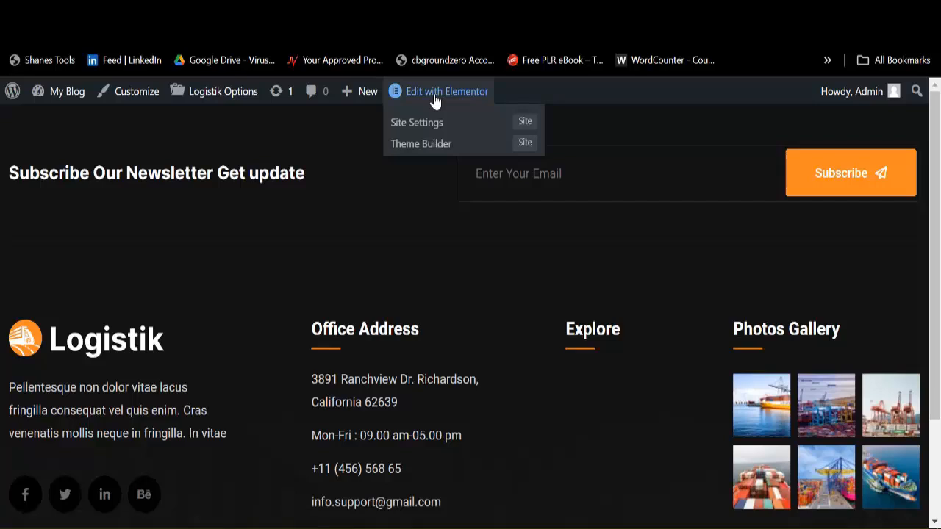
left_click(434, 99)
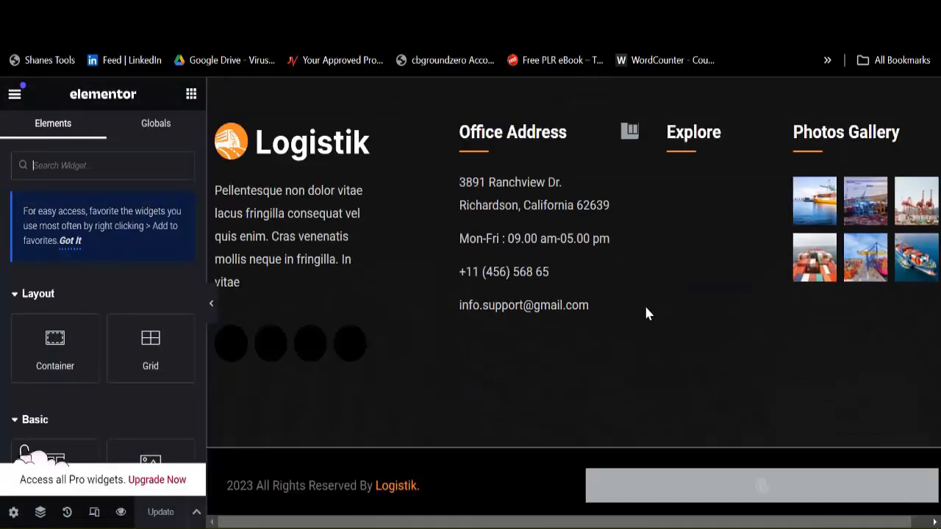
Step: In the copyright text, delete 'Logistik.', change 2023 to 2024, and type 'Logist' after 'Reserved By'
scroll(645, 313, "up", 2)
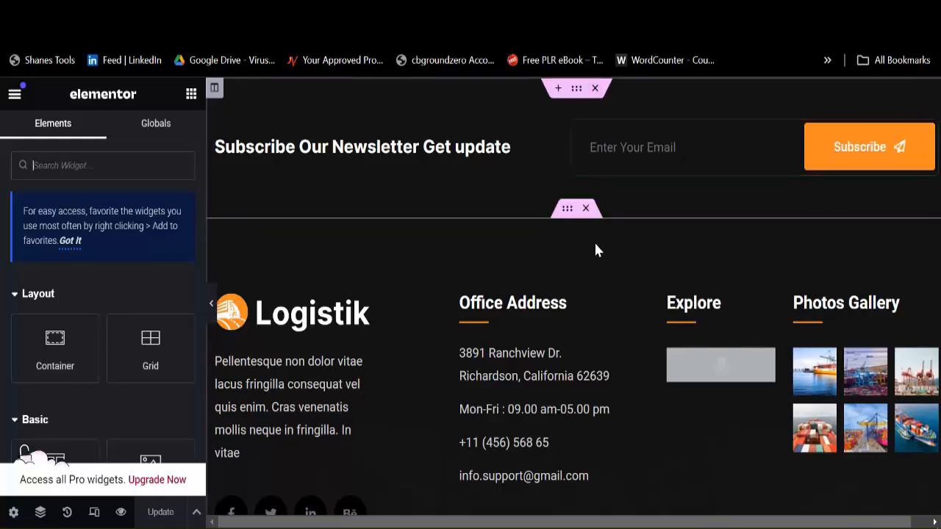
scroll(517, 323, "down", 2)
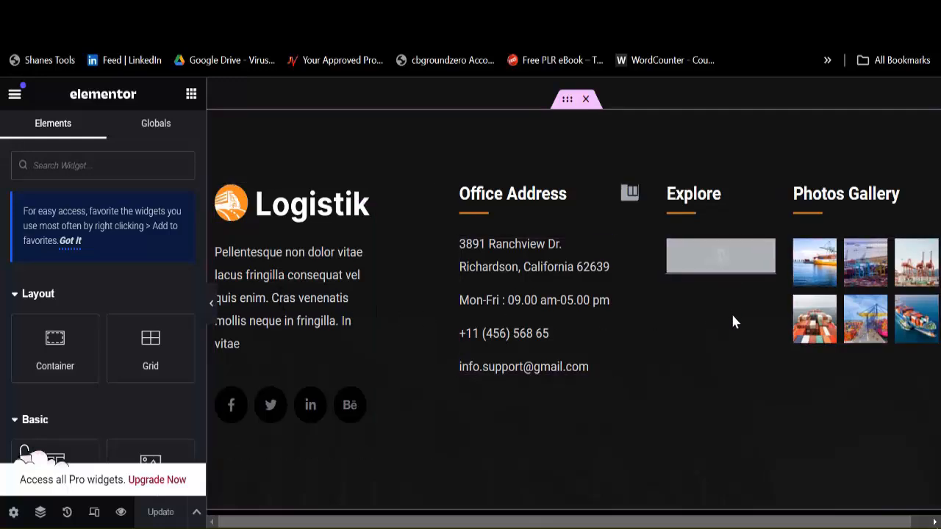
scroll(733, 321, "down", 4)
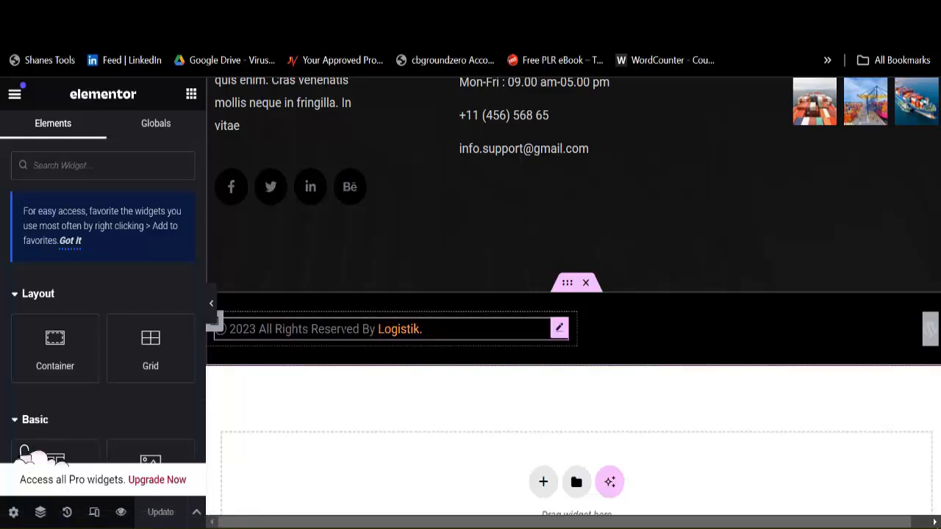
left_click(217, 323)
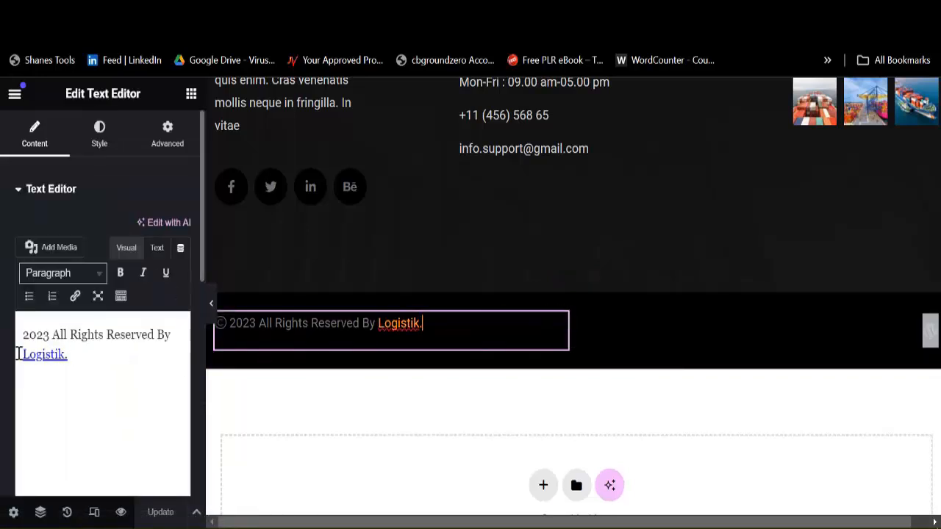
left_click_drag(20, 353, 101, 353)
key("BackSpace")
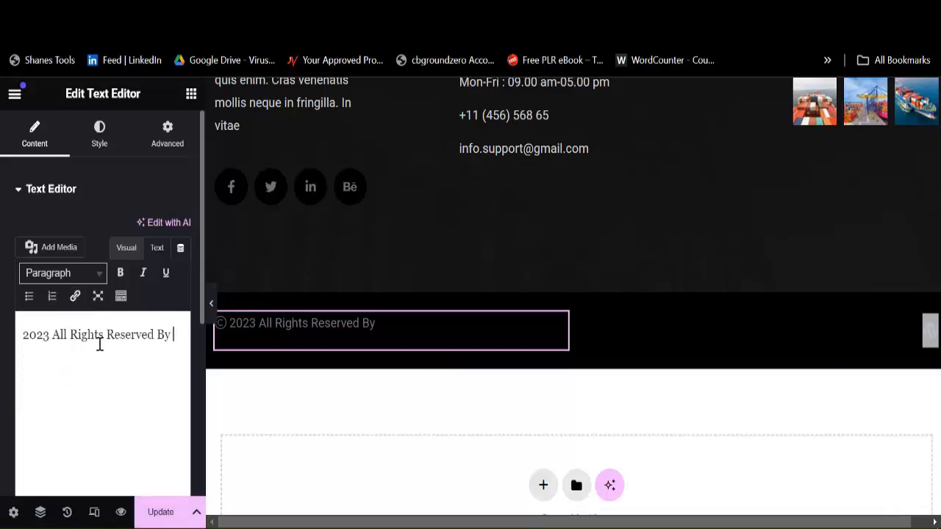
left_click(46, 339)
key("BackSpace")
type("4")
type("Logi")
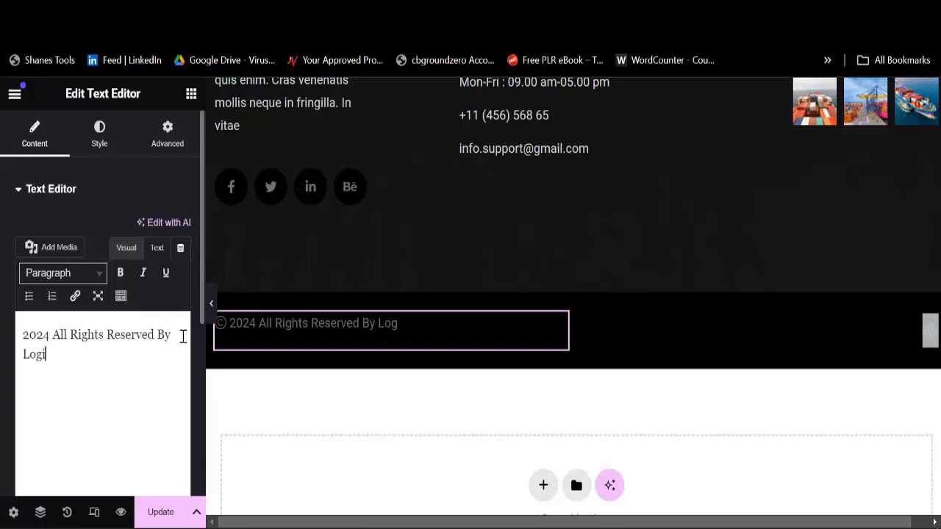
type("stiks")
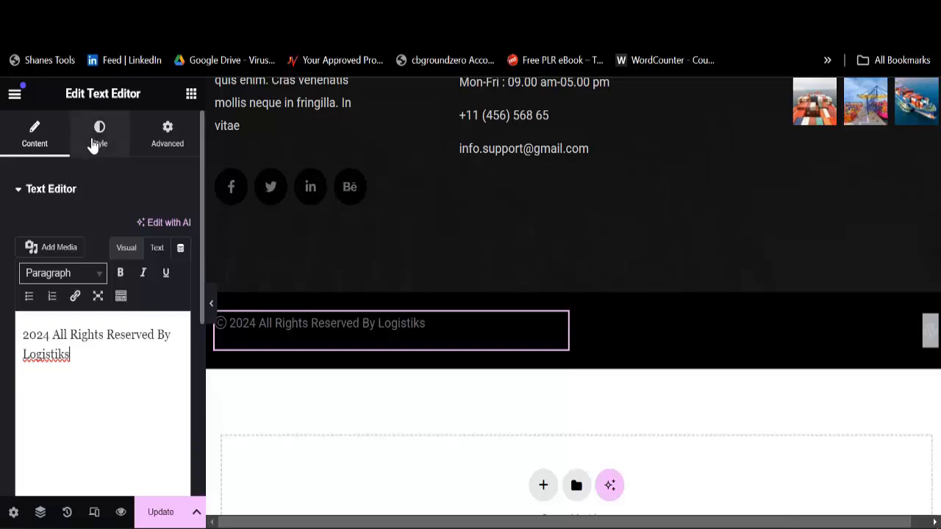
Step: Centre-align the copyright text and set its colour to white
left_click(96, 143)
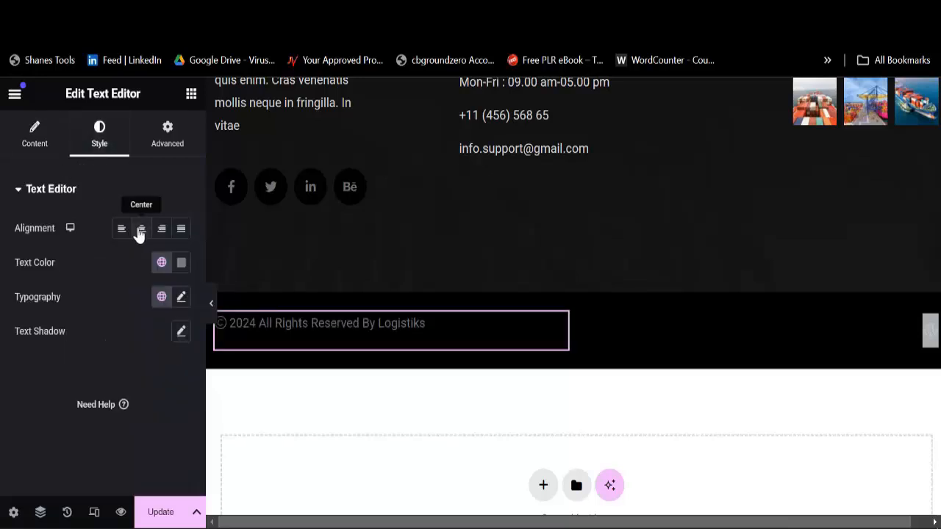
left_click(140, 230)
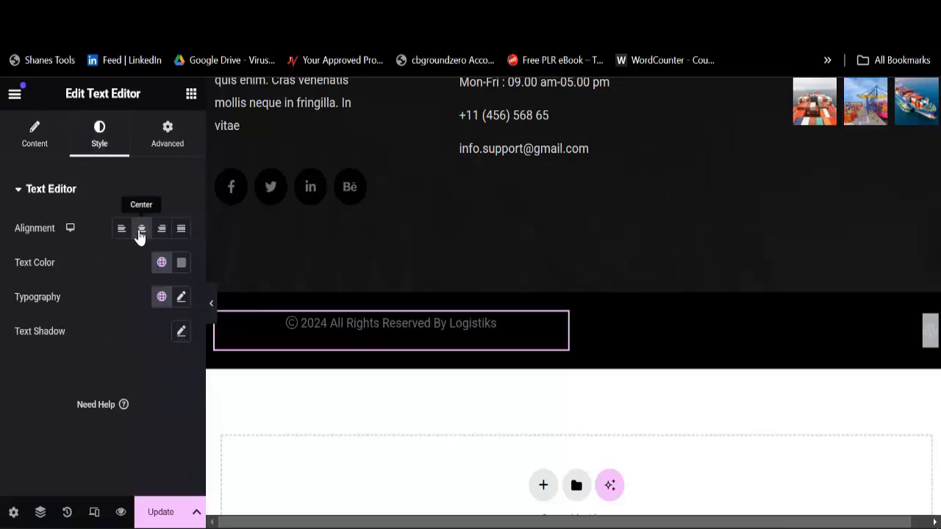
left_click(183, 264)
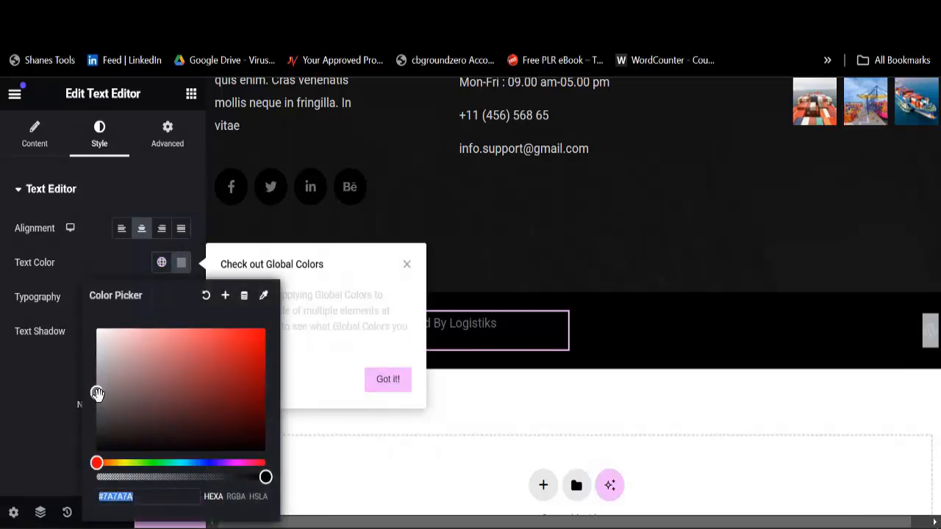
mouse_move(96, 392)
left_mouse_down()
mouse_move(103, 337)
mouse_move(91, 327)
left_mouse_up()
left_click(26, 380)
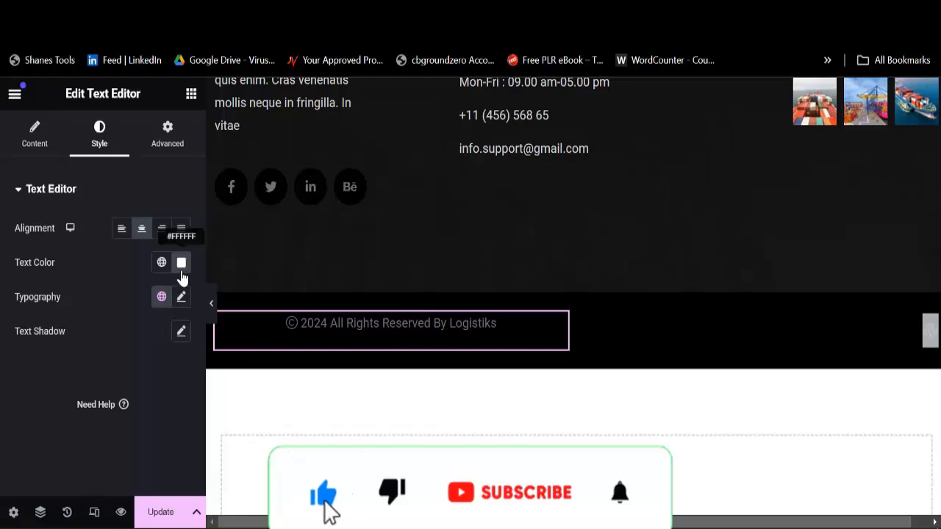
Step: Set the copyright typography to Rosarivo at 21 px and update the footer
left_click(181, 298)
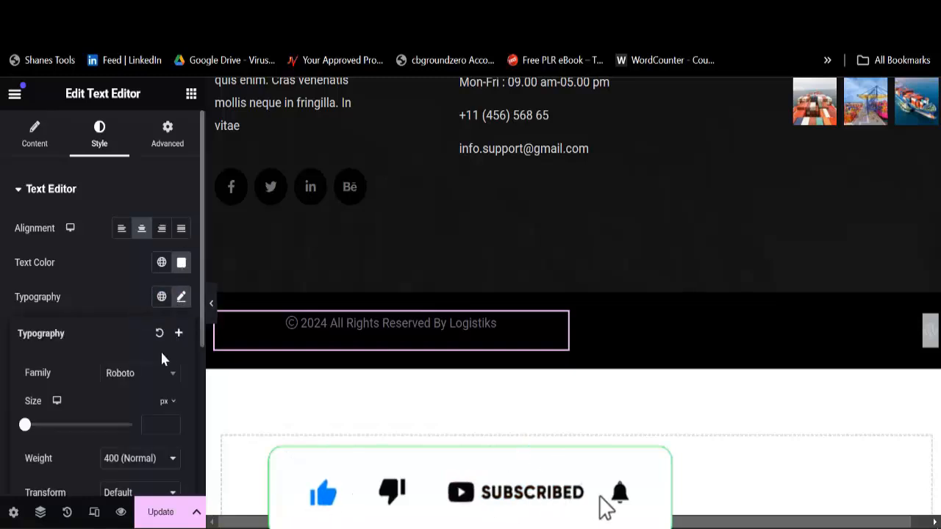
left_click_drag(25, 425, 34, 431)
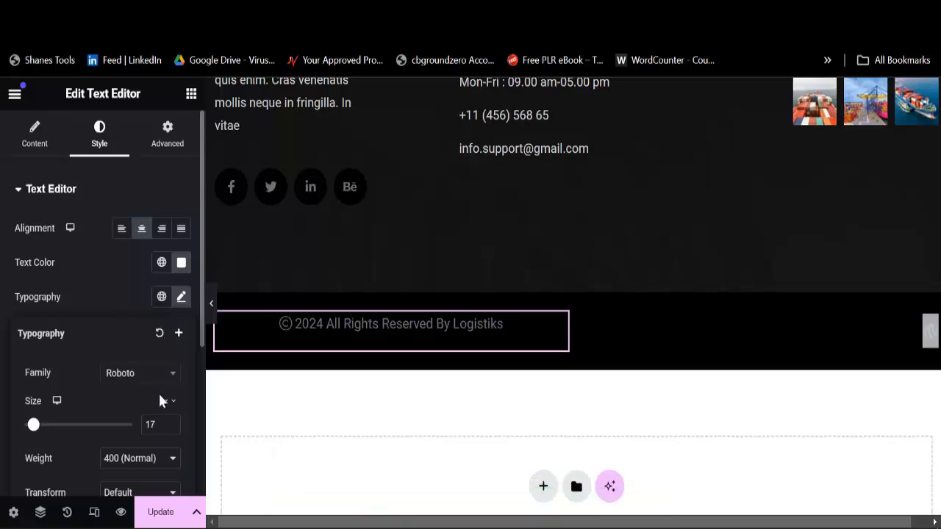
left_click(144, 376)
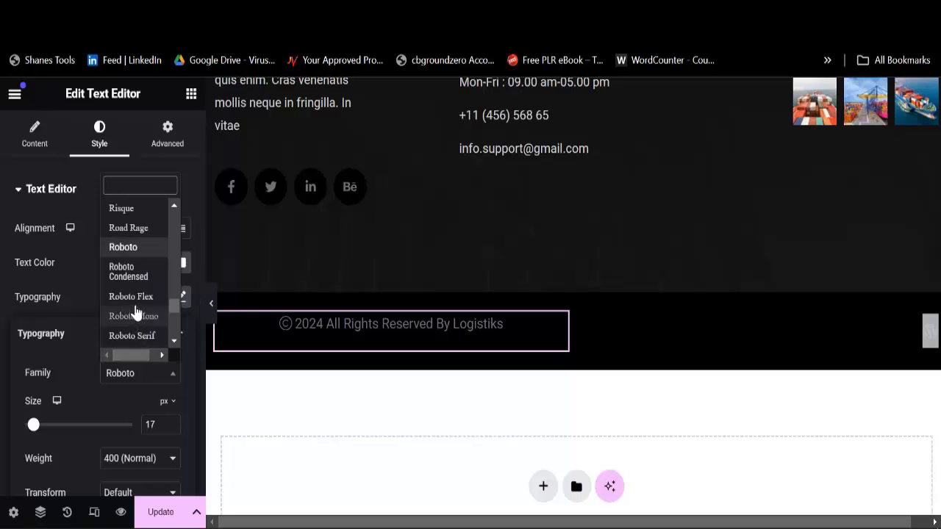
scroll(139, 277, "down", 3)
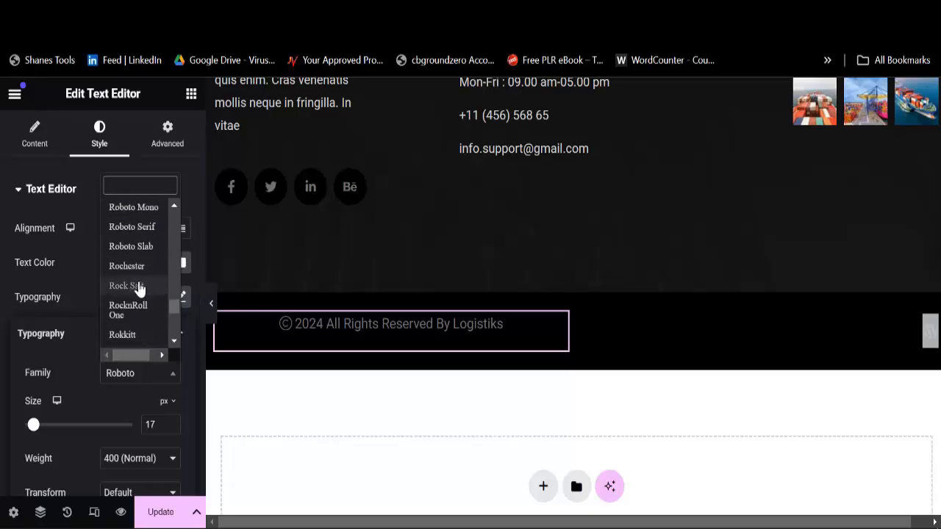
scroll(140, 294, "down", 2)
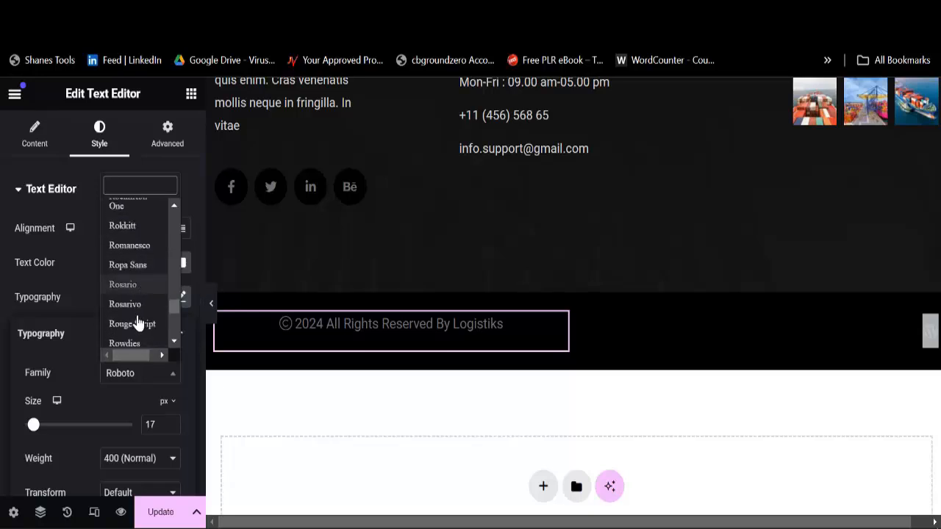
left_click(135, 309)
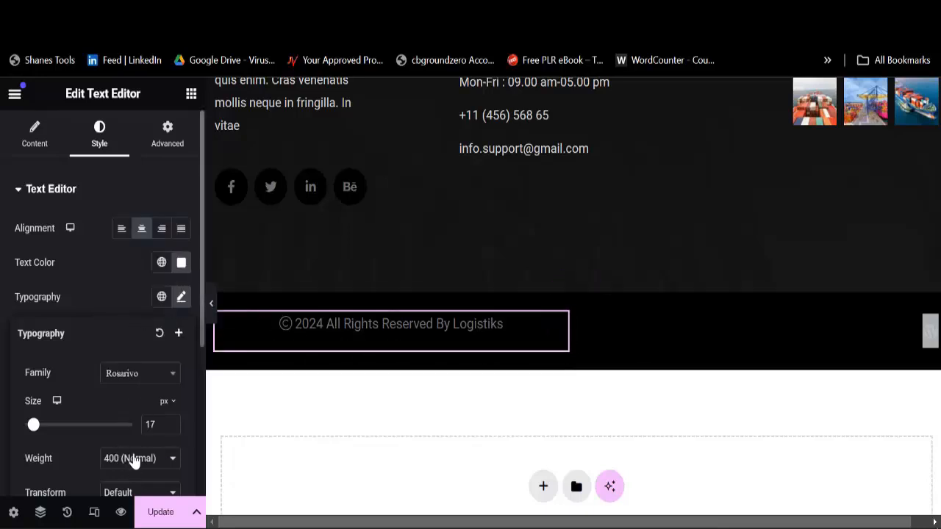
left_click_drag(37, 434, 35, 429)
left_click(159, 511)
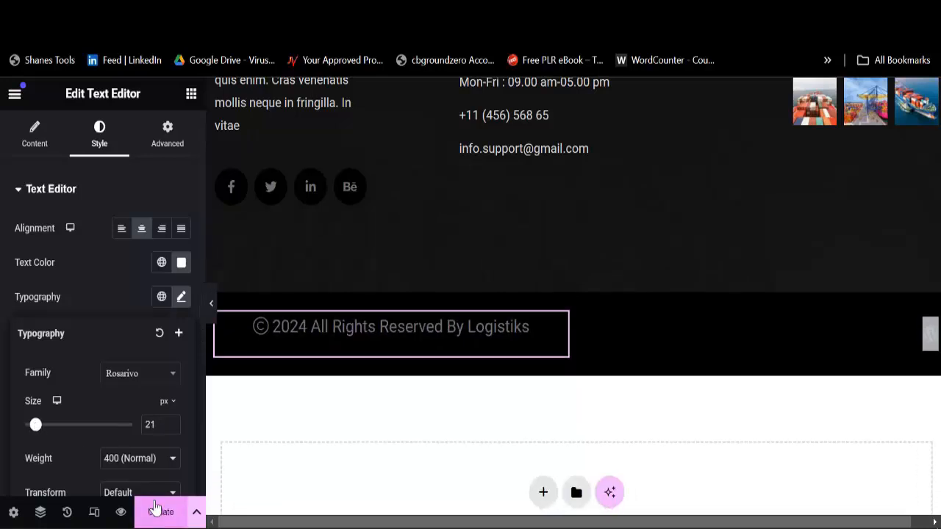
Step: Remove the Logistik logo image from the footer's About Info widget
scroll(560, 323, "up", 3)
scroll(558, 317, "up", 1)
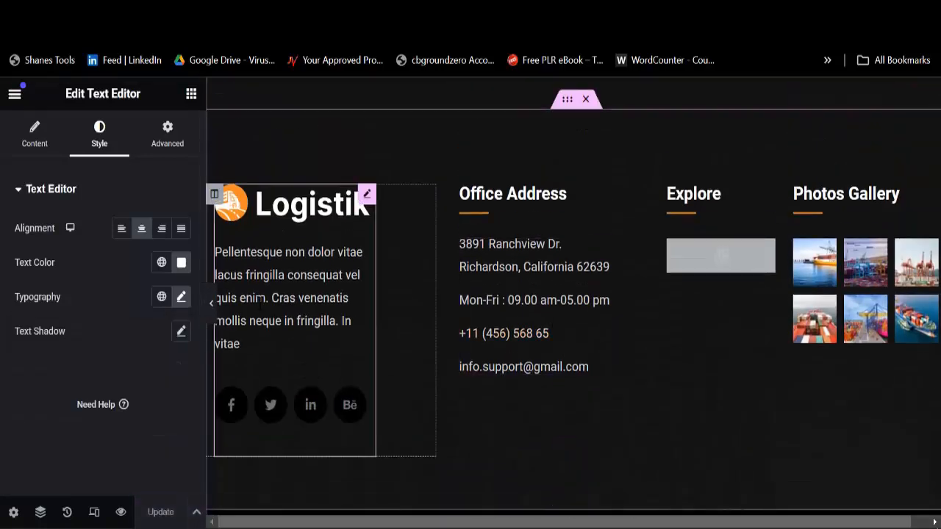
left_click(320, 298)
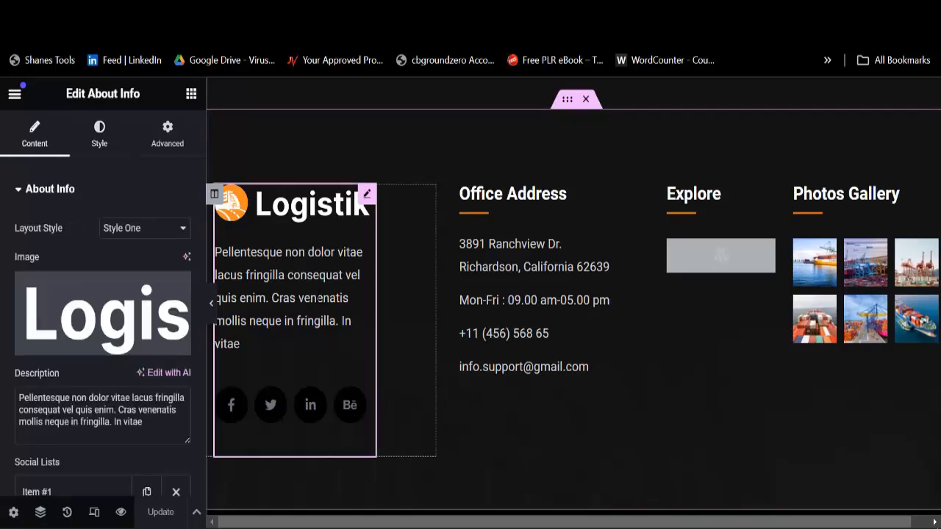
mouse_move(110, 316)
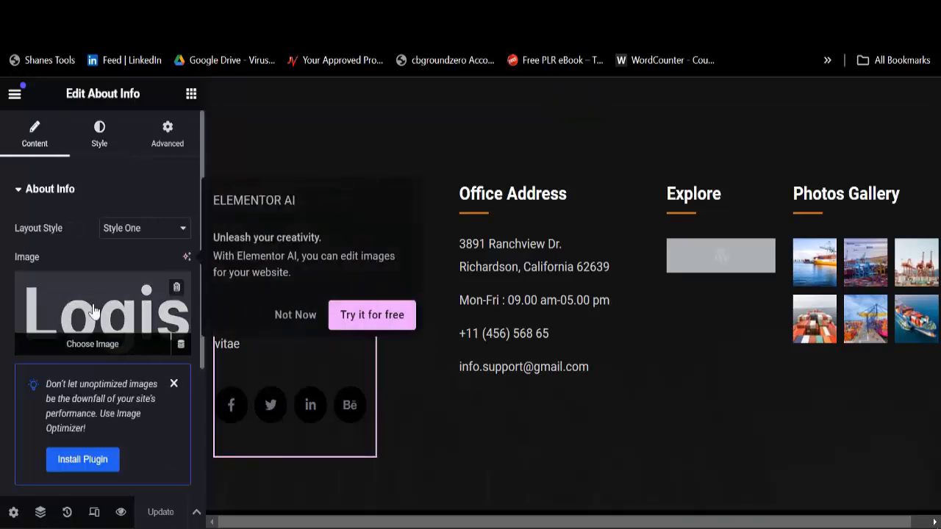
left_click(176, 292)
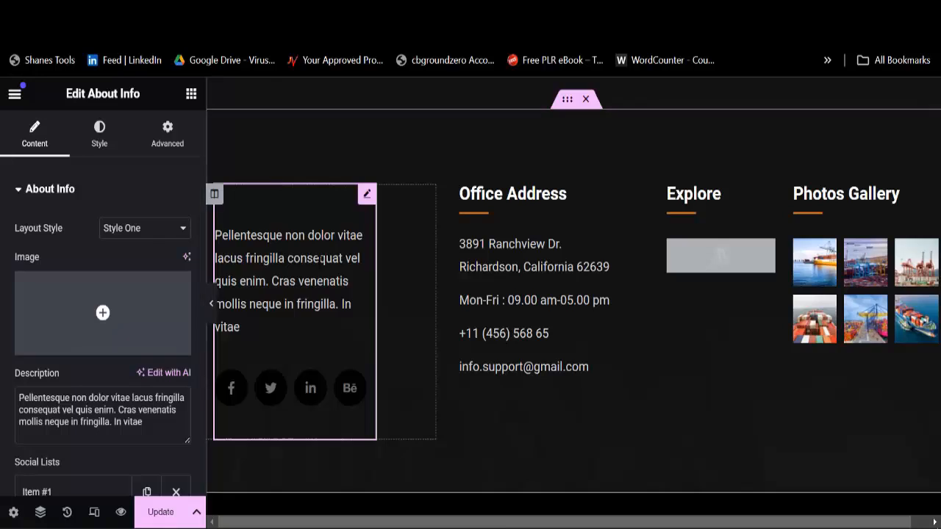
Step: Change the About Info Facebook social link from facebook.com to '#'
scroll(75, 339, "down", 2)
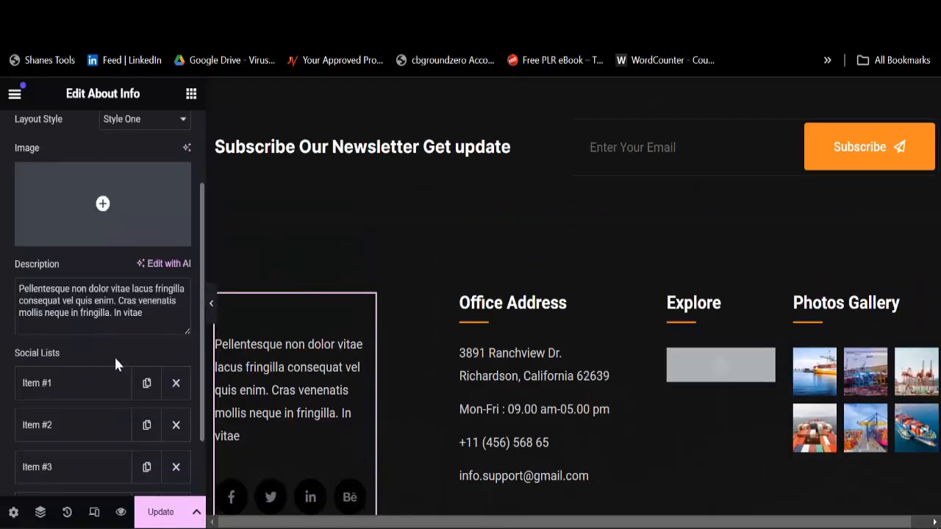
scroll(30, 397, "down", 1)
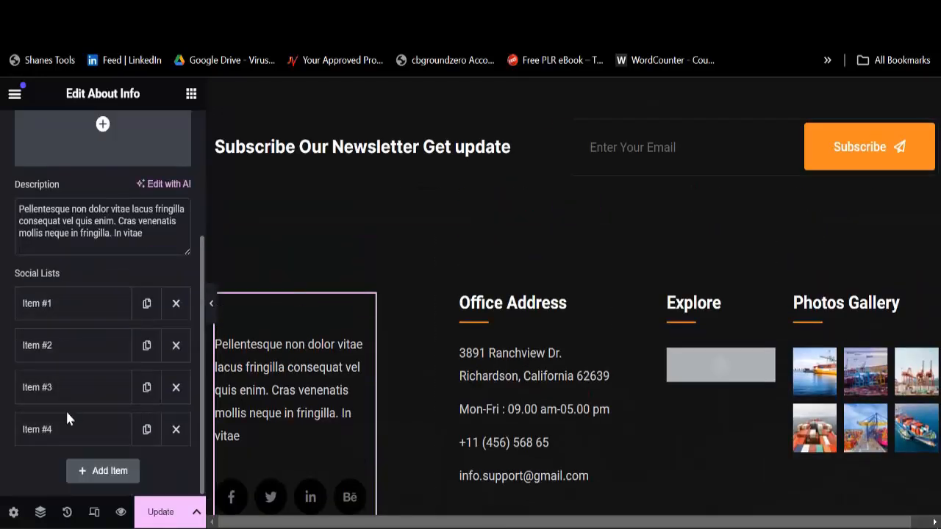
left_click(67, 314)
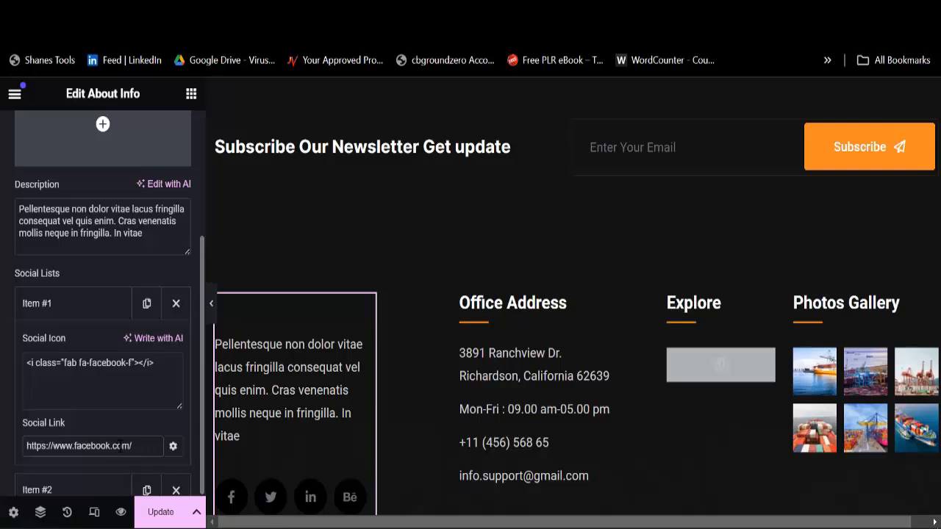
triple_click(121, 441)
type("#")
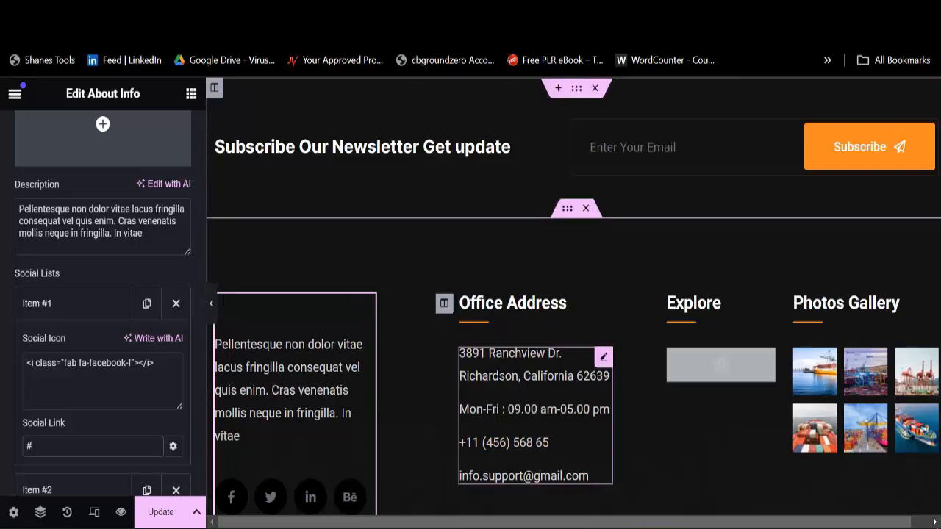
Step: Review the Contact Info office address fields, update the footer, and return to the footers list
left_click(500, 384)
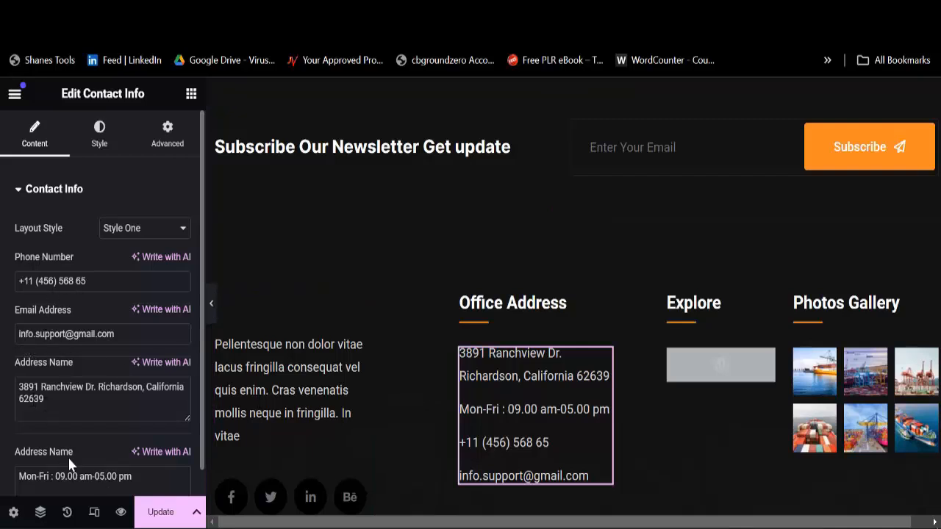
scroll(67, 455, "down", 1)
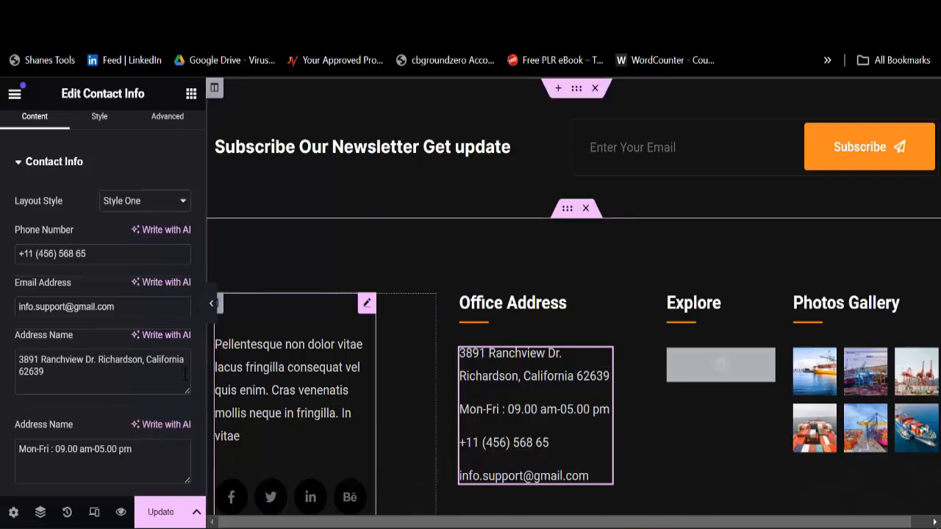
scroll(105, 351, "up", 1)
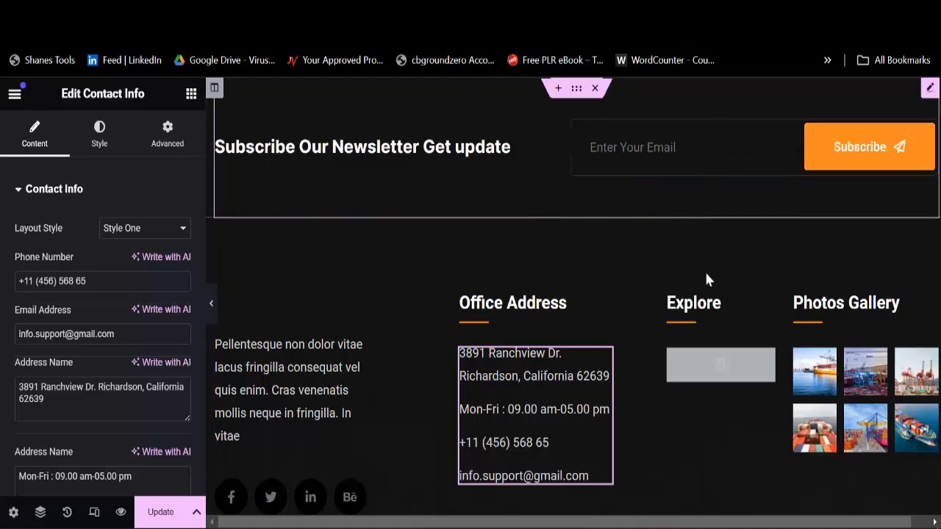
left_click(157, 514)
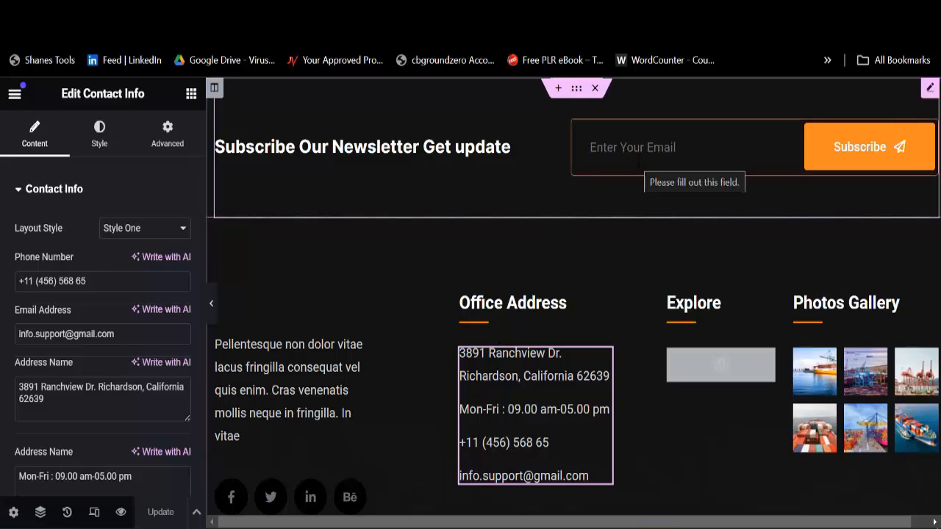
left_click(643, 12)
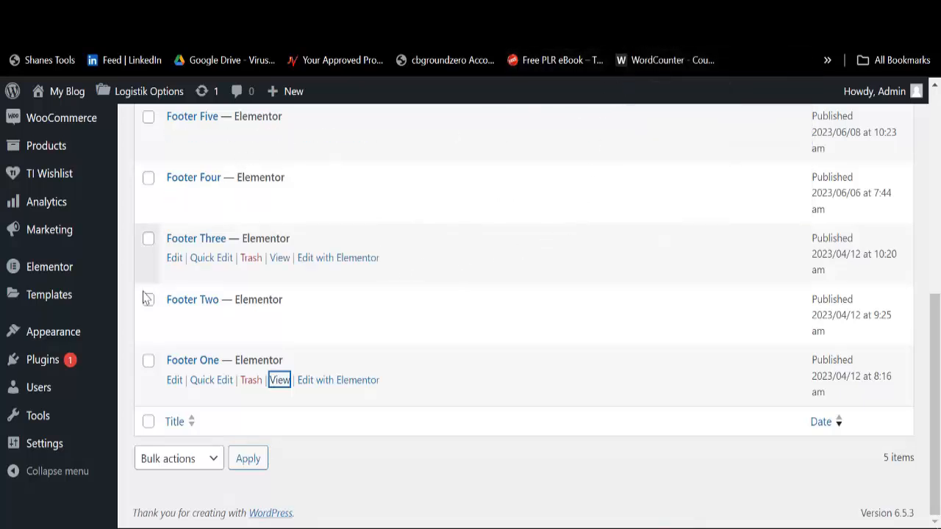
Step: Open Appearance > Customize in a new browser tab and switch to it
mouse_move(31, 341)
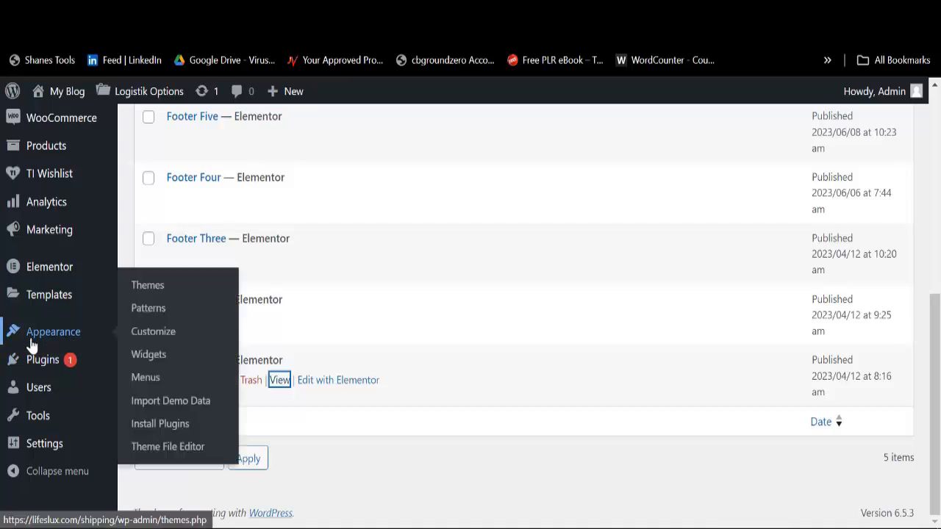
right_click(147, 336)
left_click(243, 78)
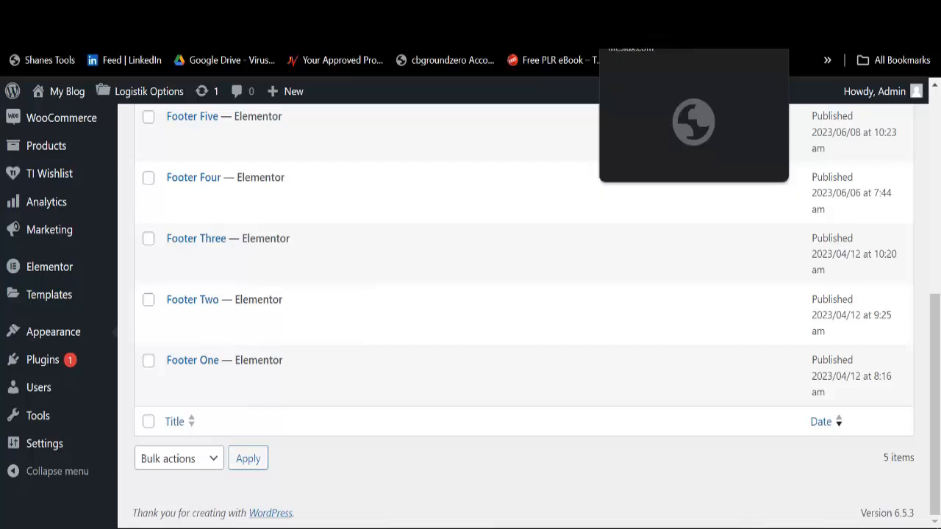
left_click(632, 12)
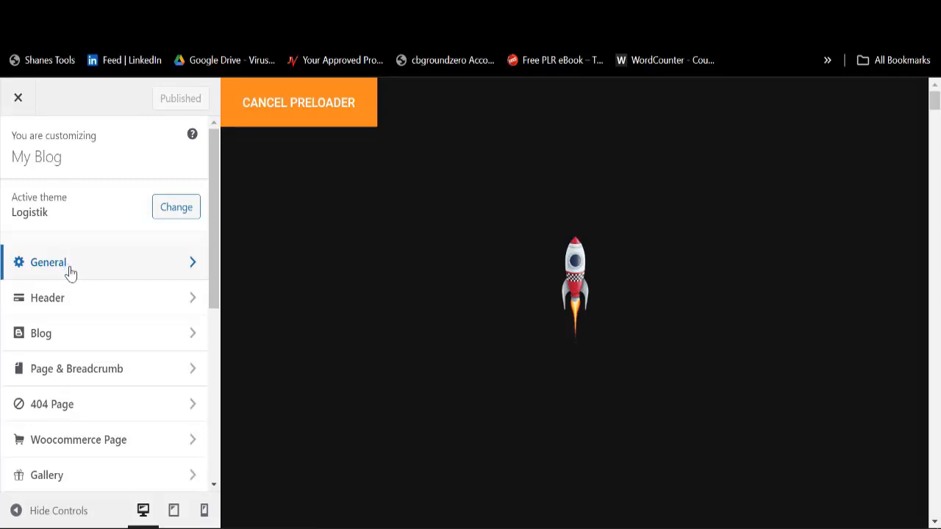
Step: Set General > Preloader to Disabled and publish the change
left_click(70, 272)
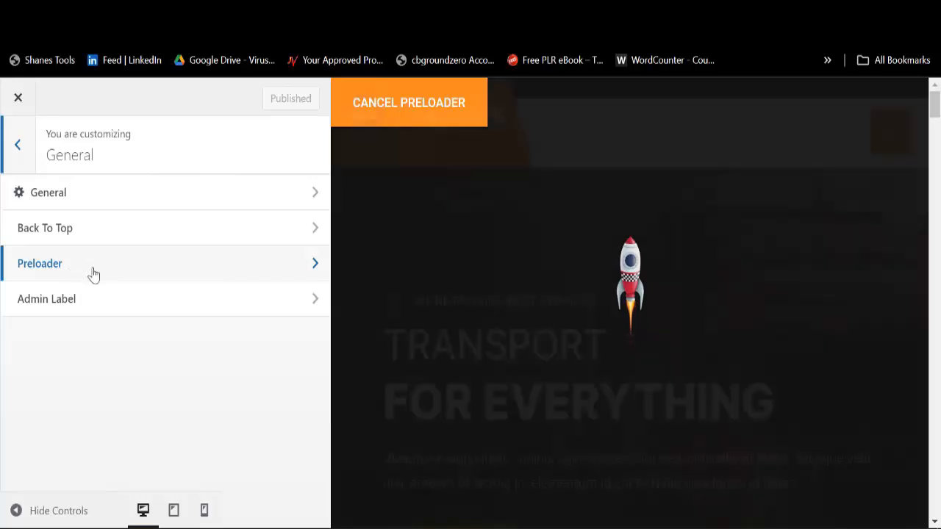
left_click(93, 273)
left_click(87, 254)
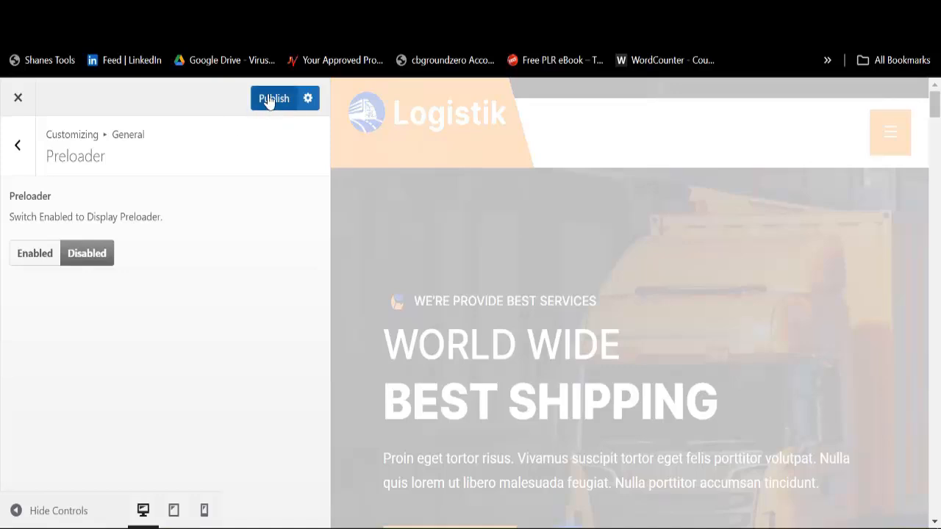
left_click(272, 100)
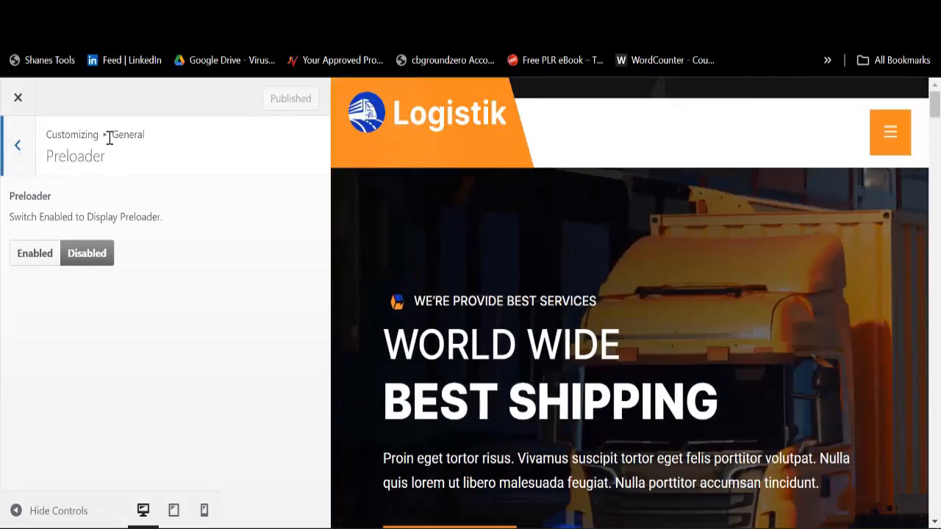
Step: Look over the General theme colour and Back To Top settings without changing them
left_click(21, 160)
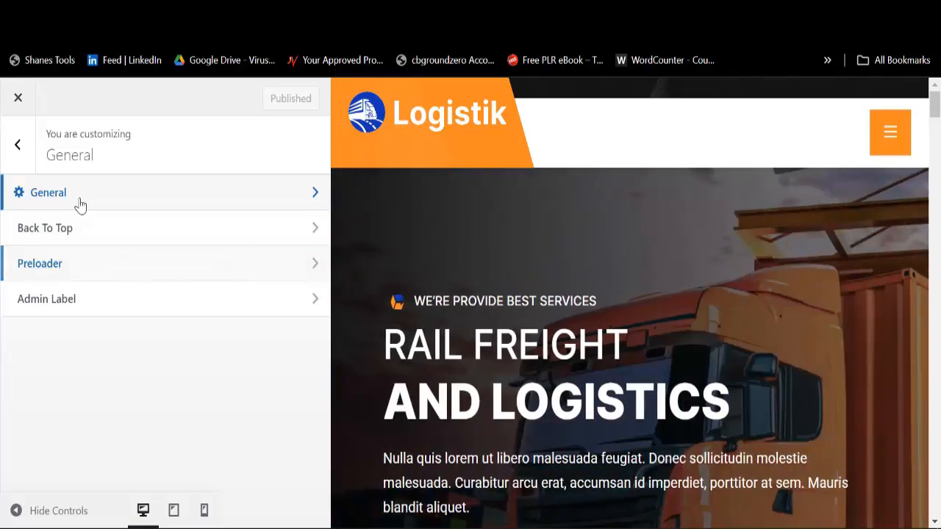
left_click(81, 204)
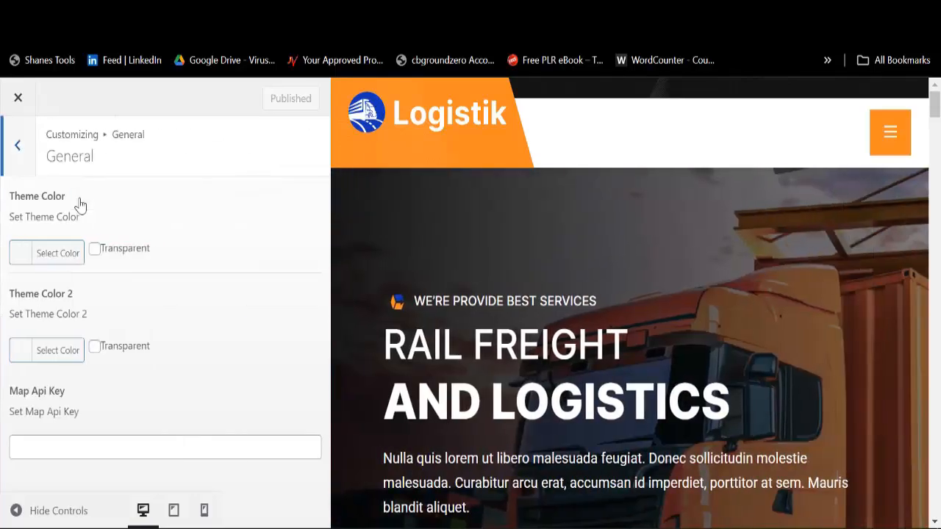
left_click(20, 155)
left_click(63, 235)
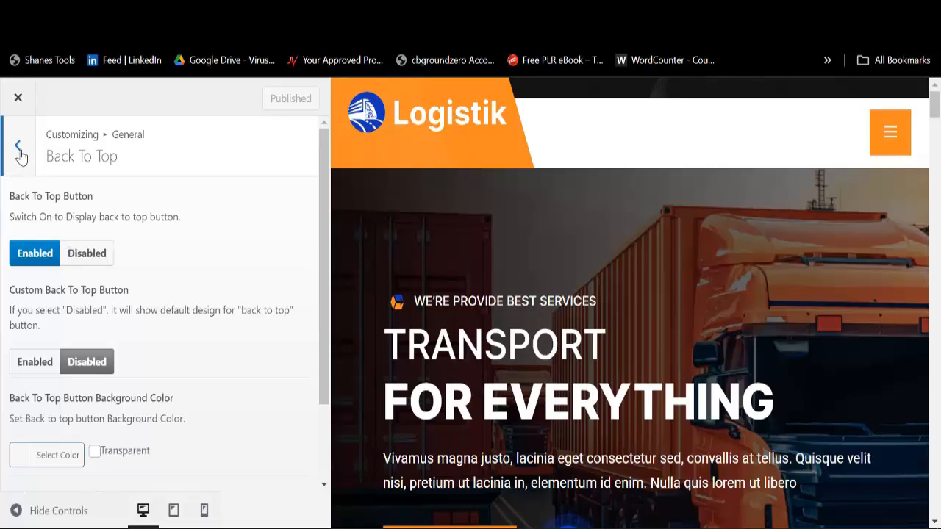
left_click(20, 156)
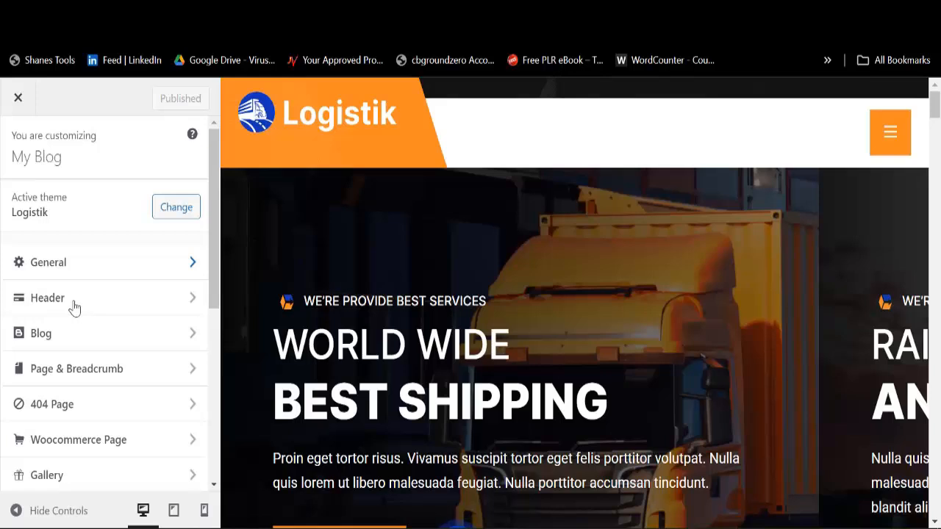
Step: Inspect the Header Logo and Mobile Menu settings unchanged, then return to the Elementor footer tab
left_click(74, 307)
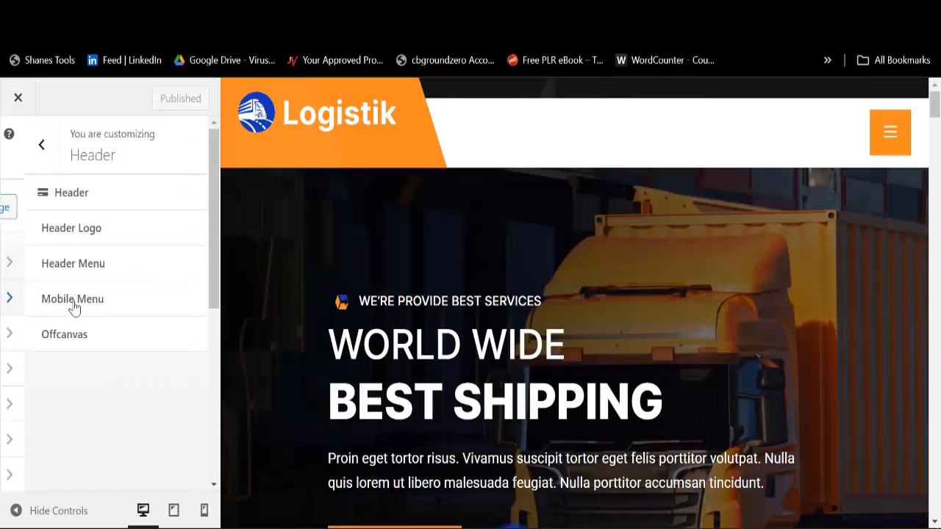
left_click(58, 242)
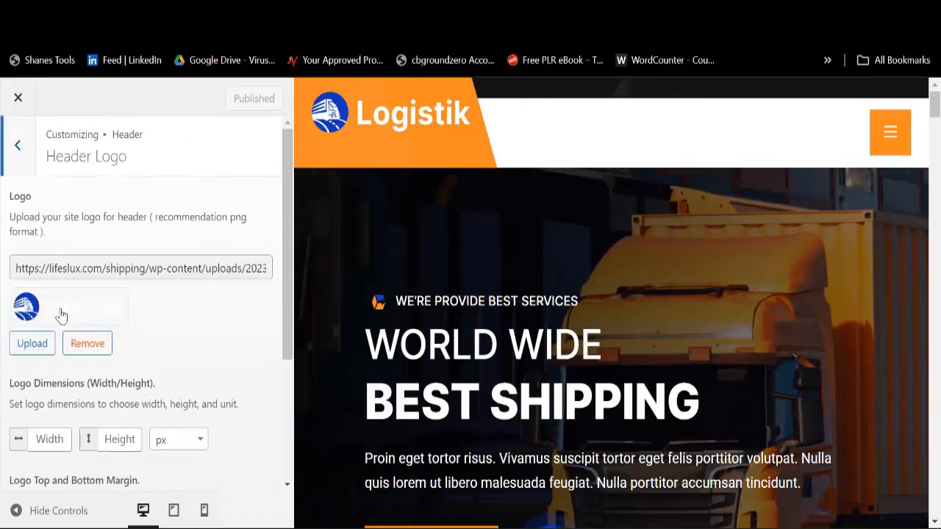
scroll(86, 378, "down", 3)
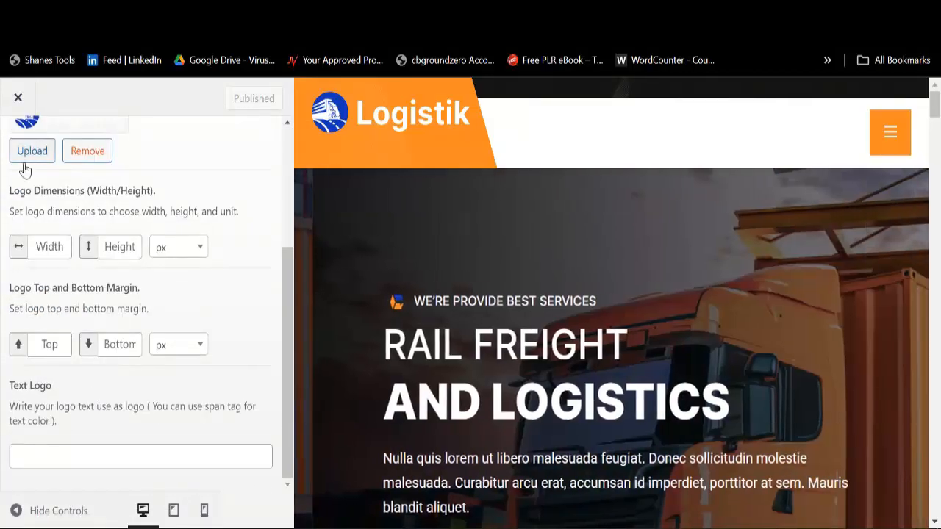
scroll(33, 245, "up", 3)
left_click(22, 169)
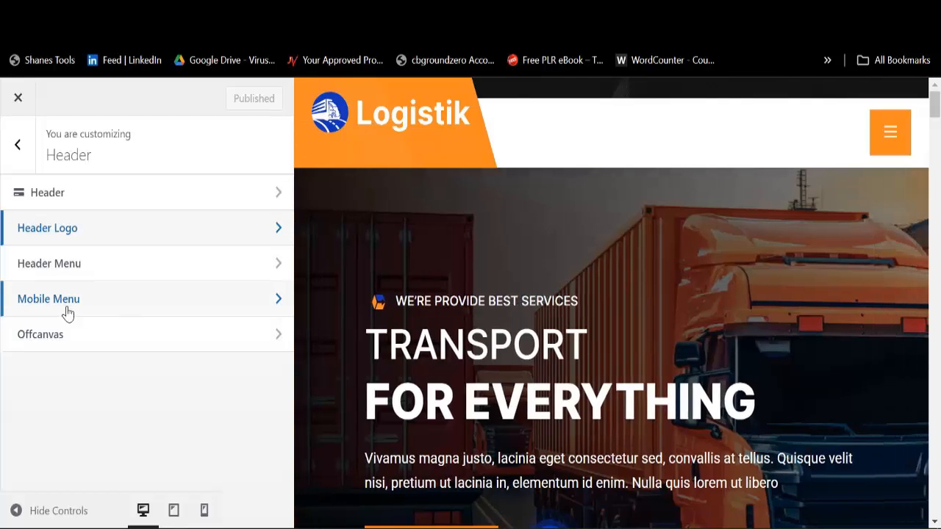
left_click(66, 311)
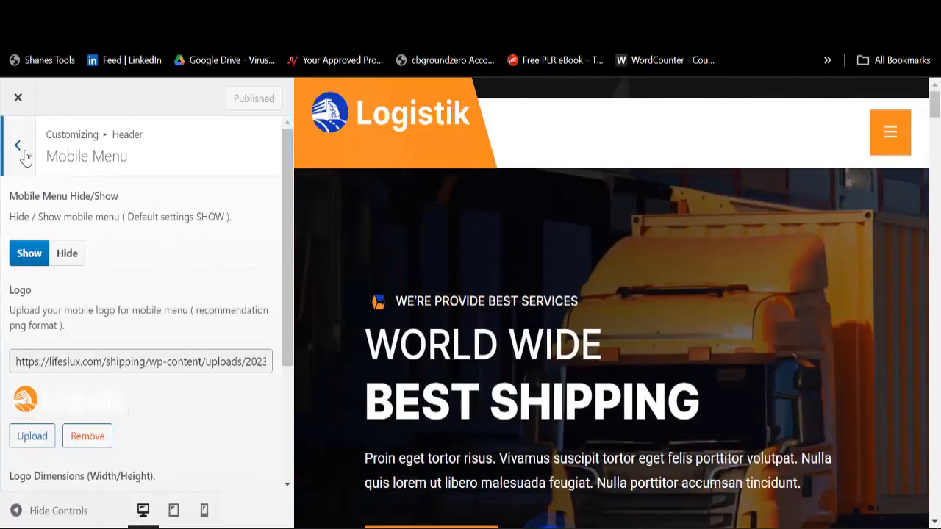
left_click(18, 147)
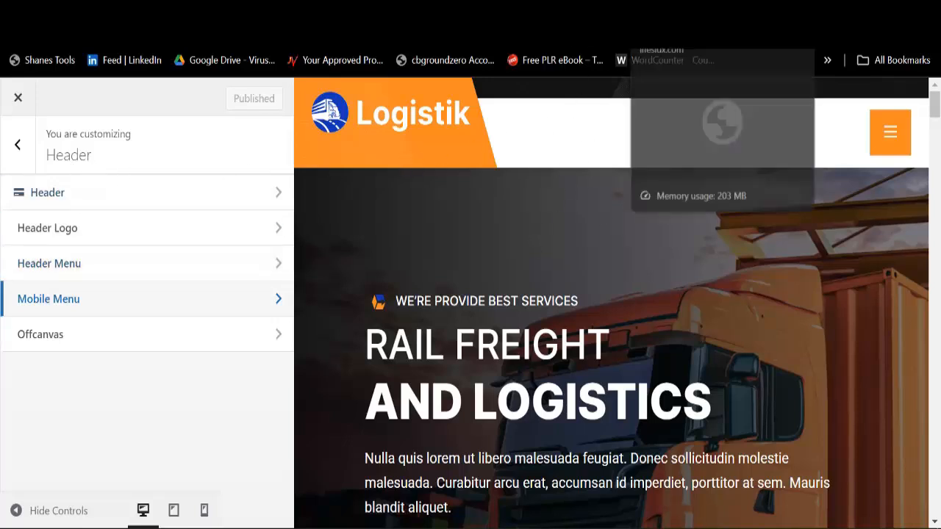
left_click(667, 12)
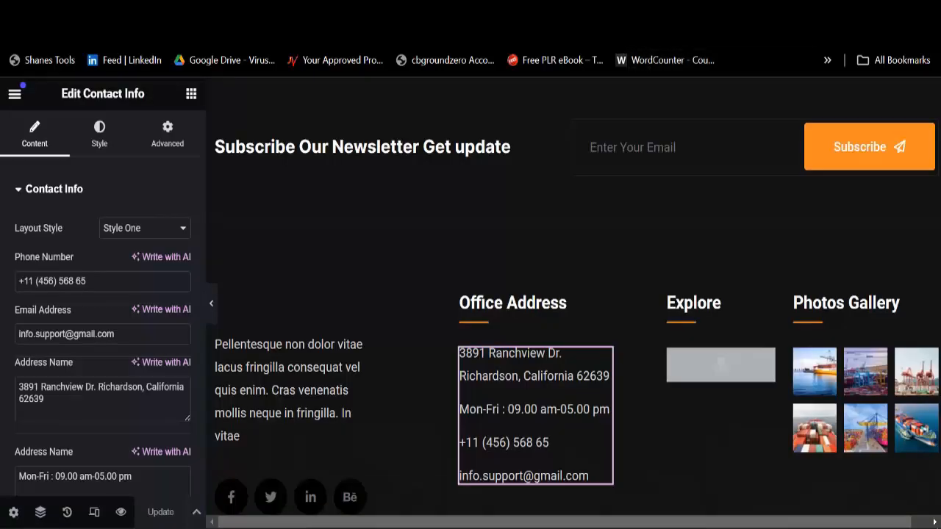
Step: Return to the live Logistik site and scroll up to the World Wide Best Shipping hero slider
left_click(661, 12)
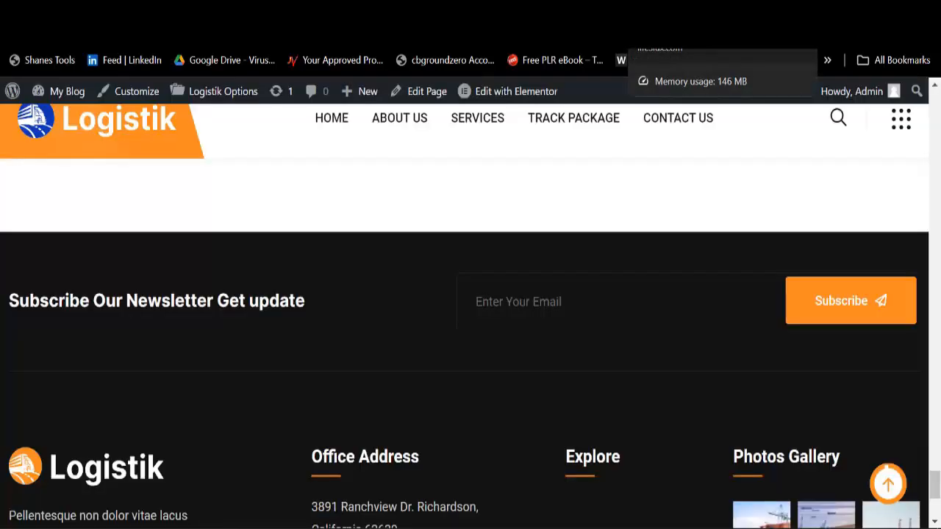
scroll(562, 231, "up", 20)
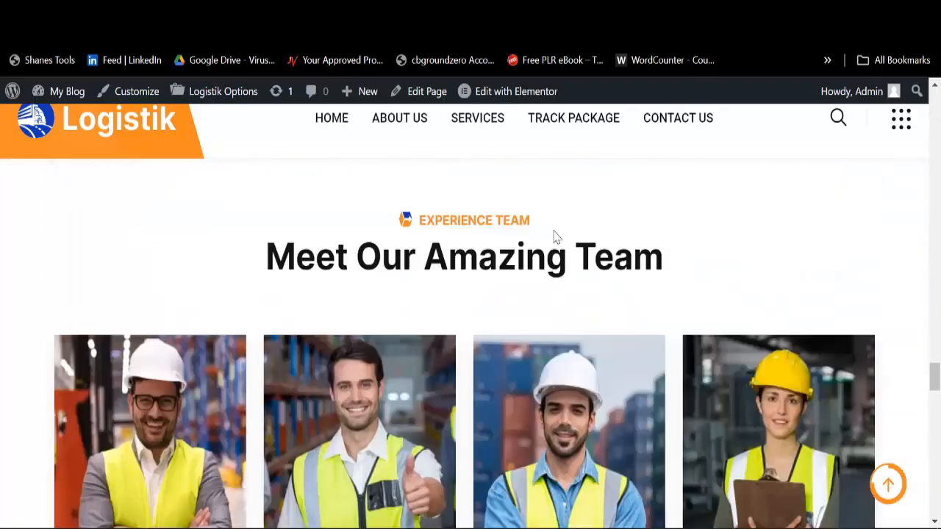
scroll(556, 235, "up", 20)
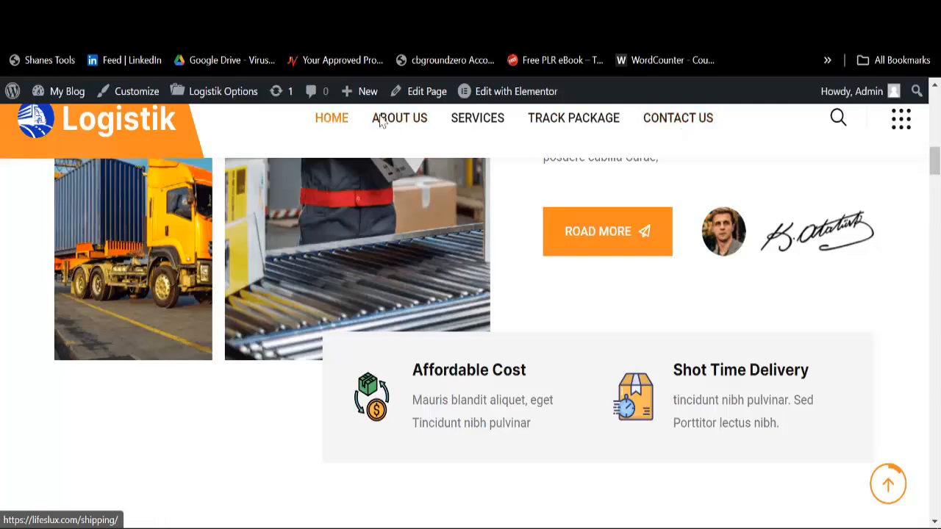
scroll(584, 239, "up", 3)
scroll(583, 235, "up", 8)
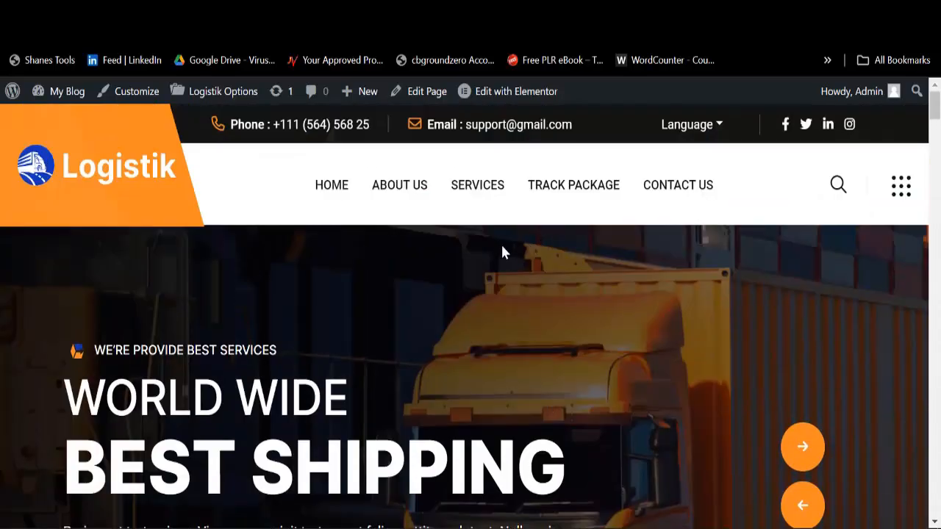
mouse_move(516, 102)
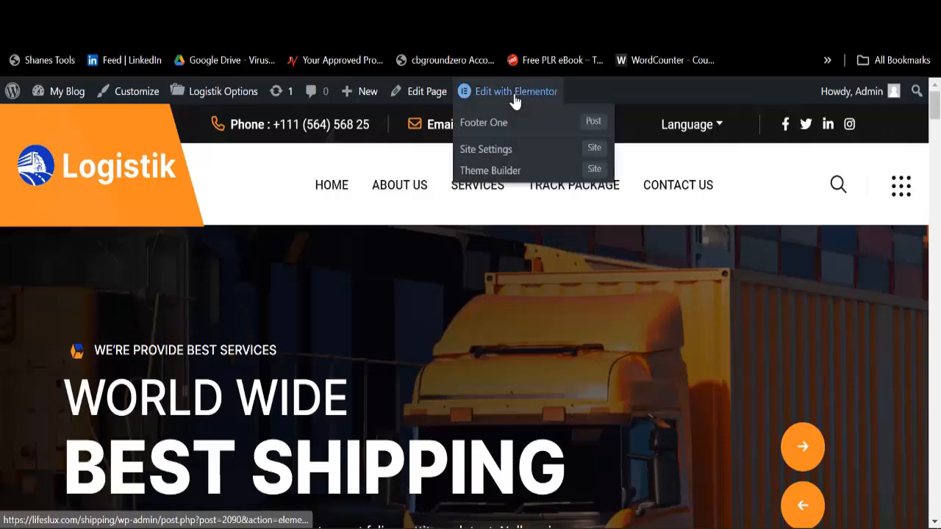
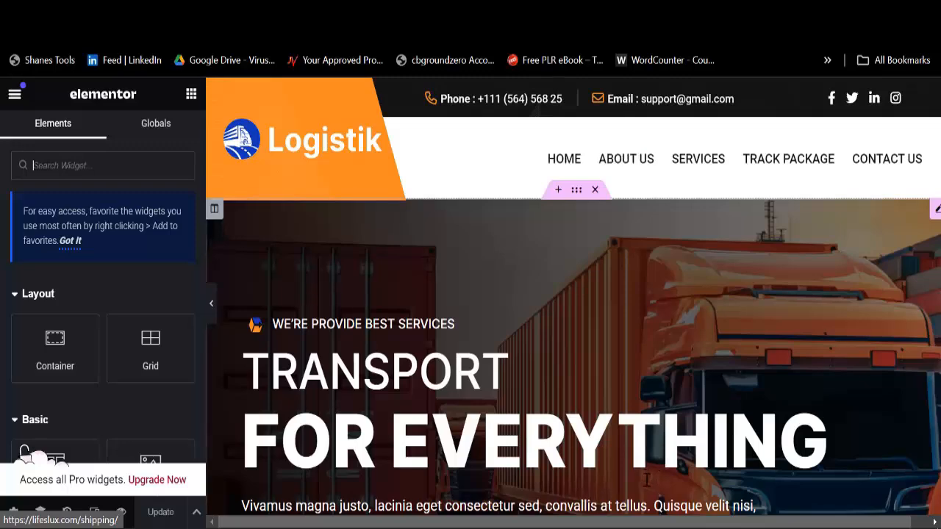
Step: Select the hero Banner widget and expand its first slide item, Item #1
scroll(619, 282, "down", 5)
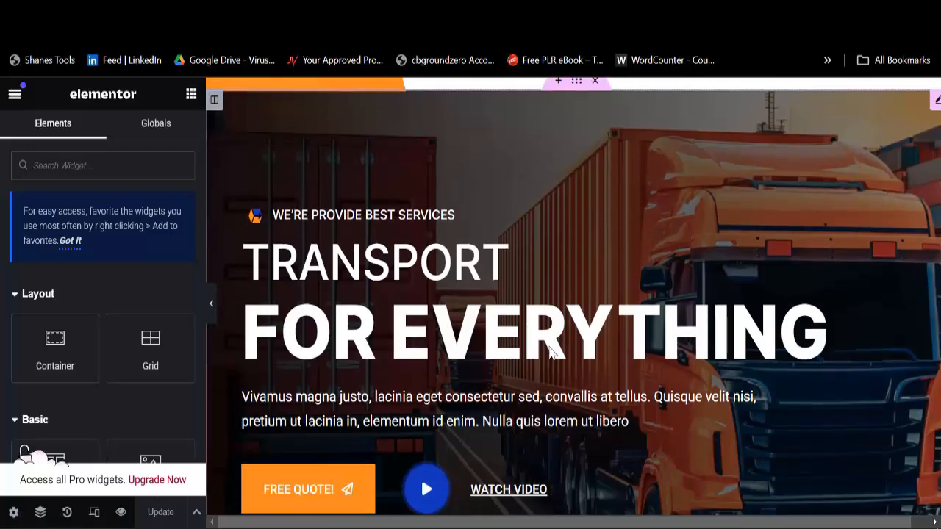
scroll(455, 313, "up", 5)
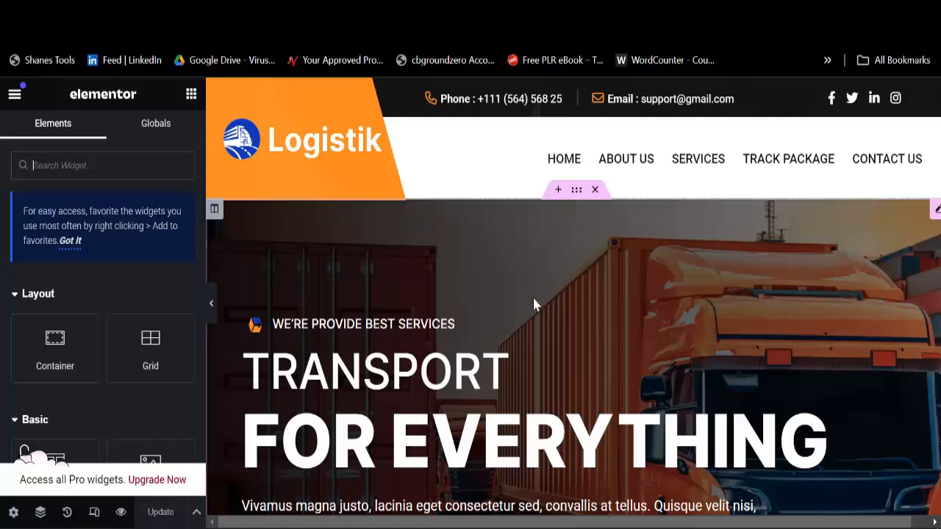
scroll(534, 304, "down", 8)
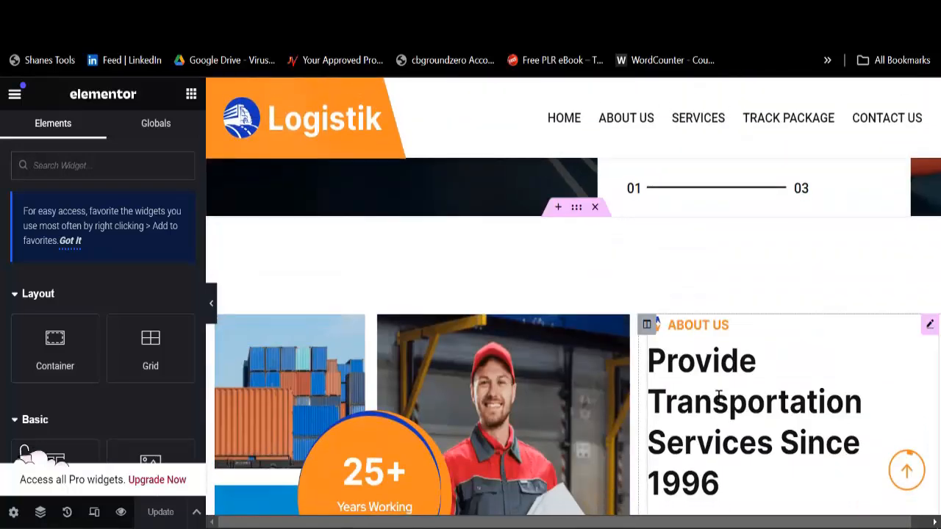
scroll(718, 396, "down", 8)
scroll(642, 358, "up", 3)
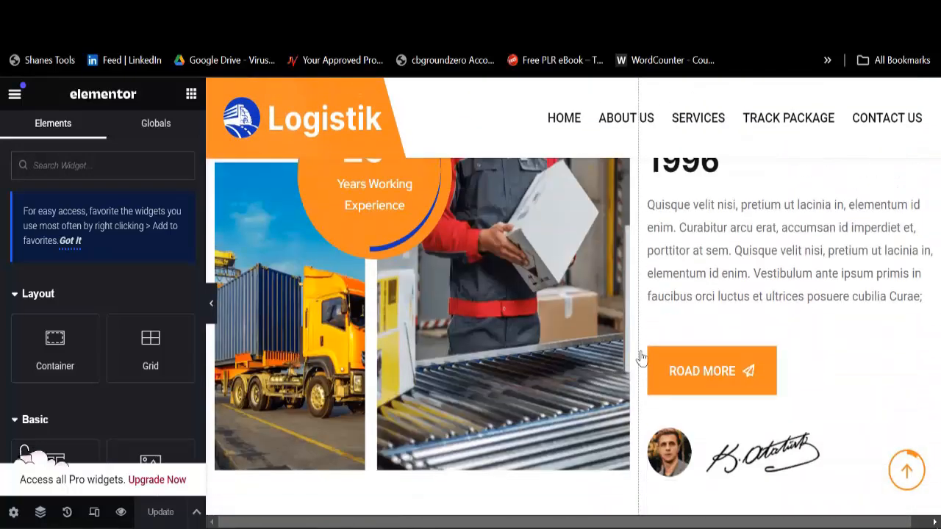
scroll(642, 358, "up", 7)
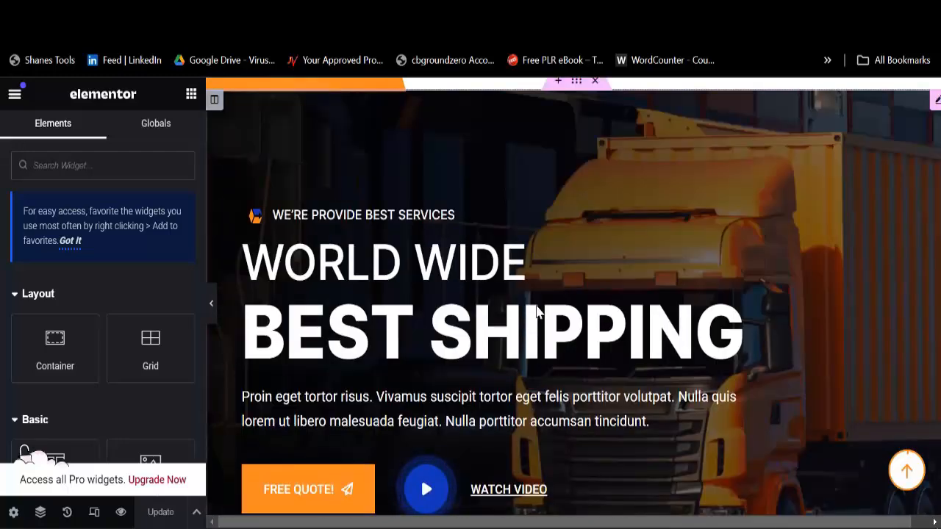
scroll(539, 313, "down", 8)
left_click(457, 301)
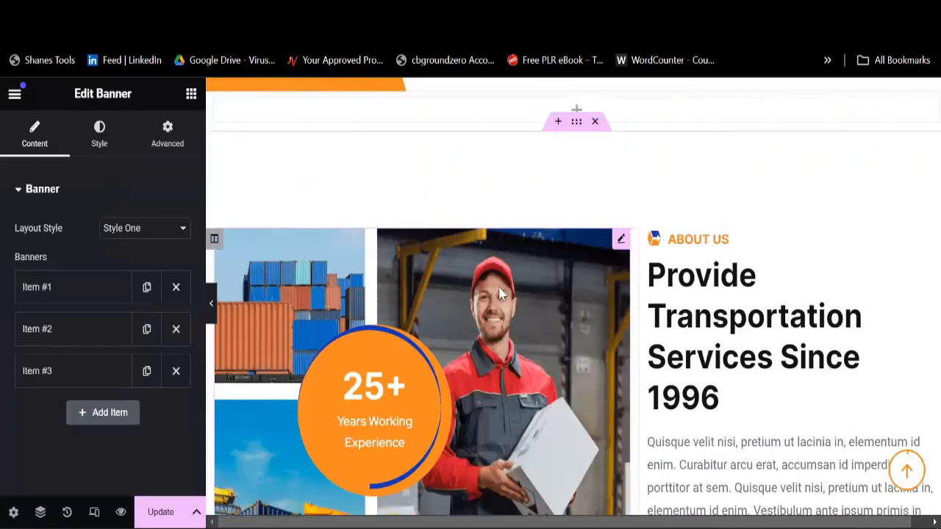
left_click(90, 291)
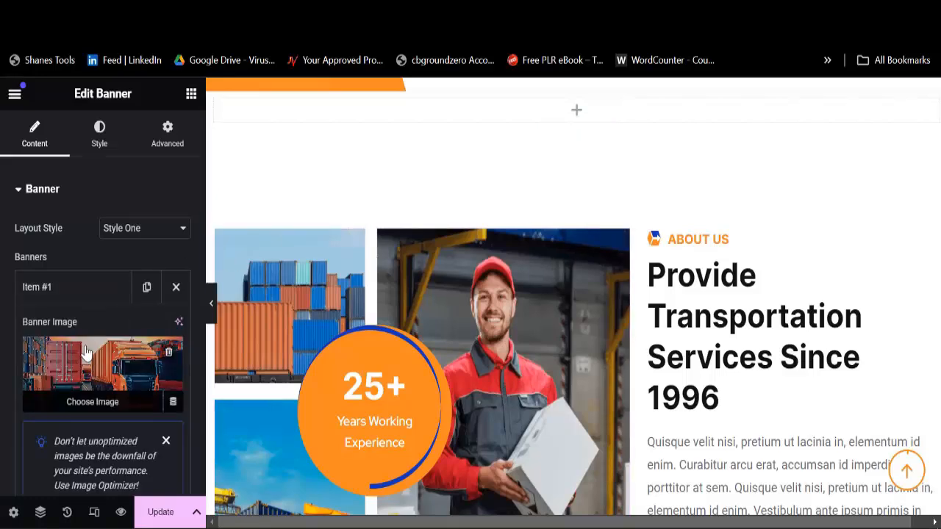
Step: Expand banner slides Items #2 and #3 and review their Free Quote! and Watch Video buttons
scroll(88, 367, "down", 5)
scroll(89, 323, "down", 3)
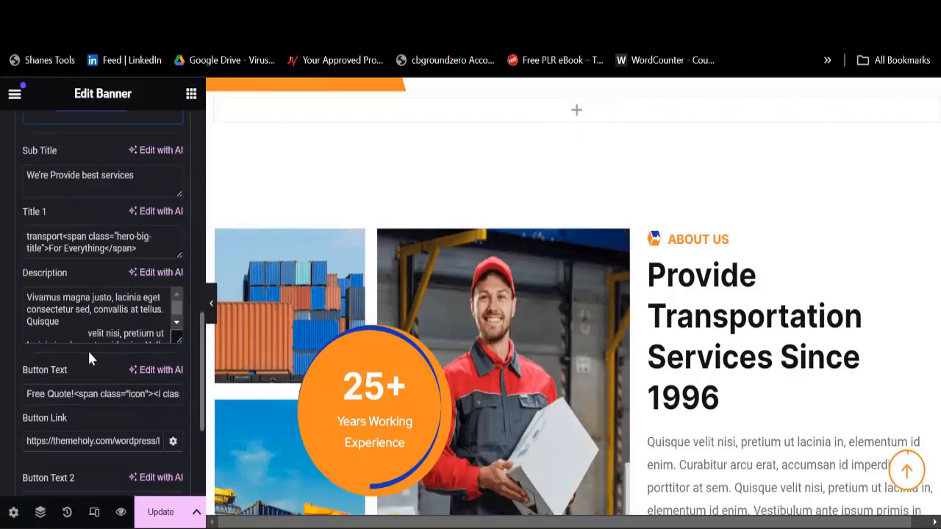
scroll(91, 405, "down", 2)
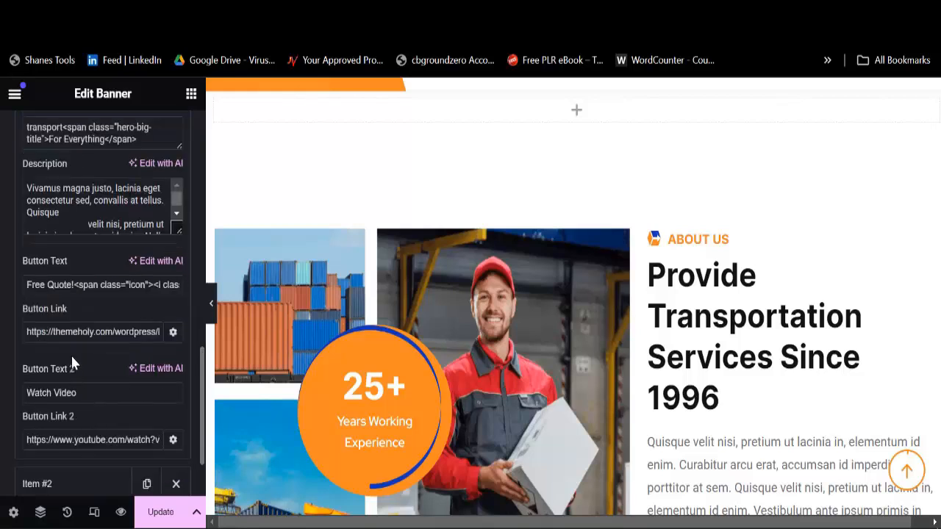
scroll(77, 367, "down", 2)
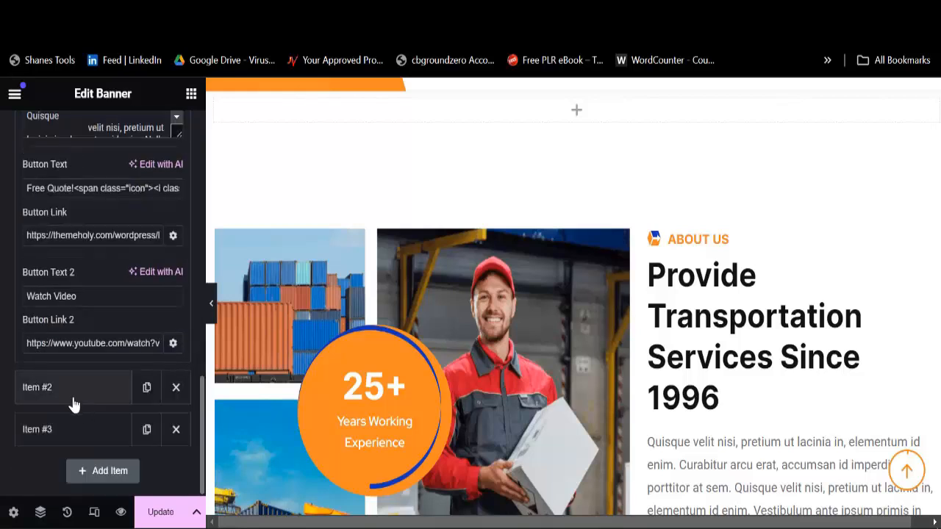
left_click(74, 403)
left_click(73, 441)
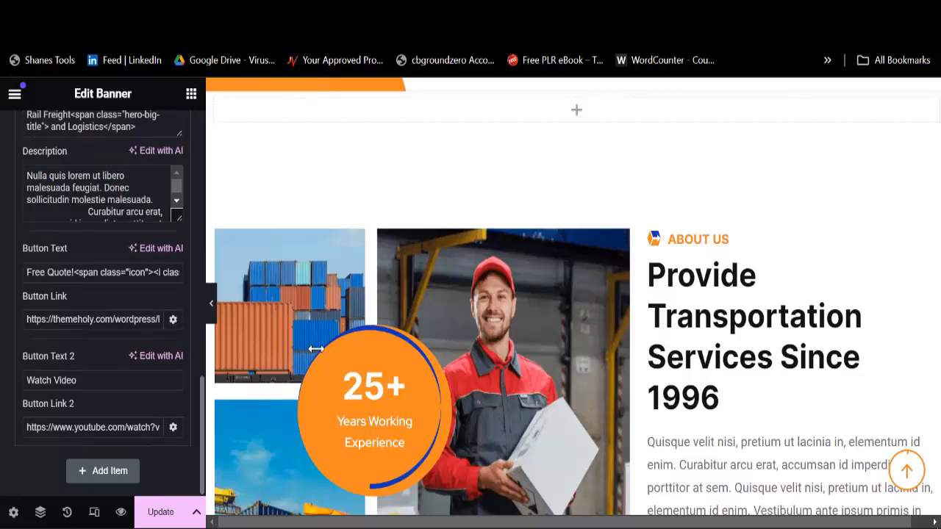
scroll(493, 315, "up", 3)
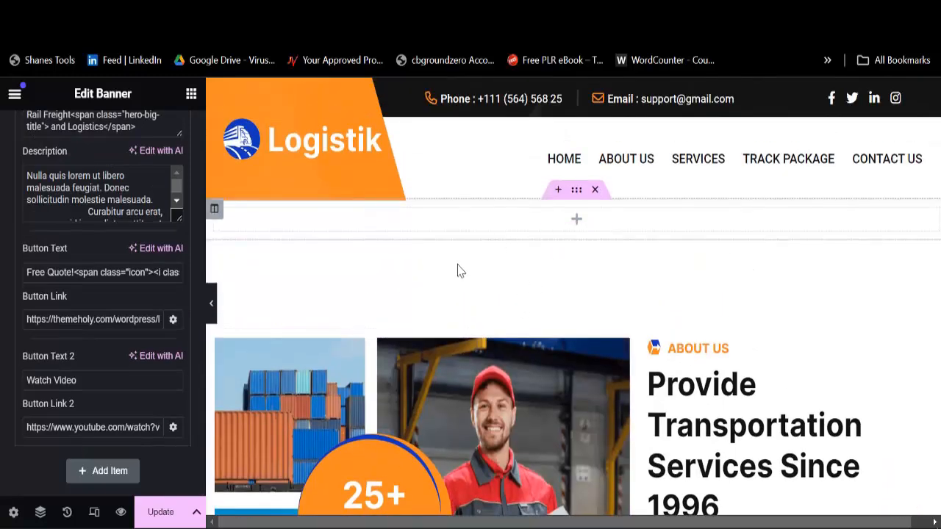
scroll(525, 301, "down", 3)
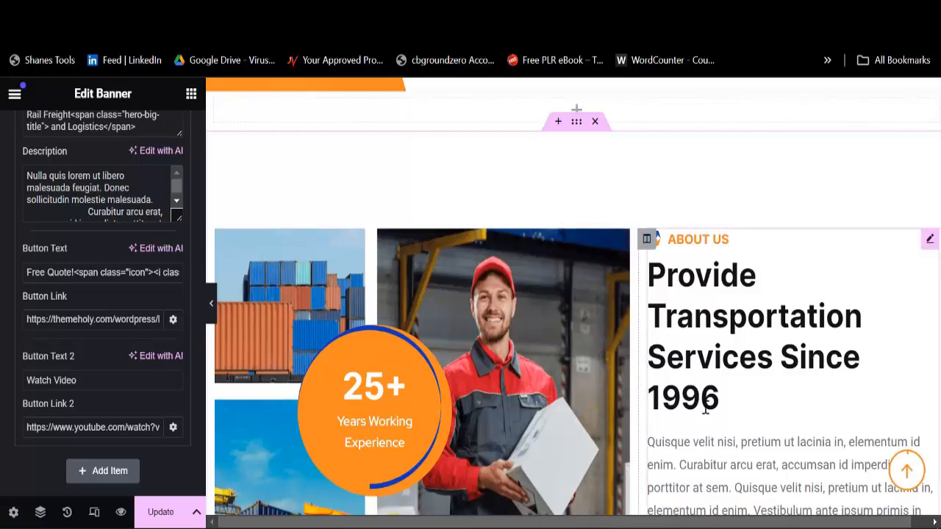
scroll(704, 412, "down", 3)
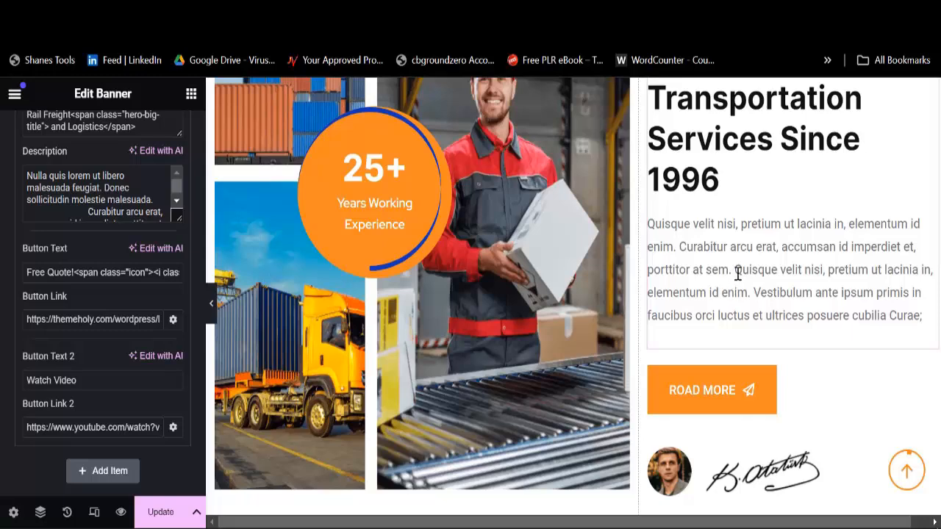
Step: Open the About Us section title and change its year from 1996 to 2010
left_click(716, 244)
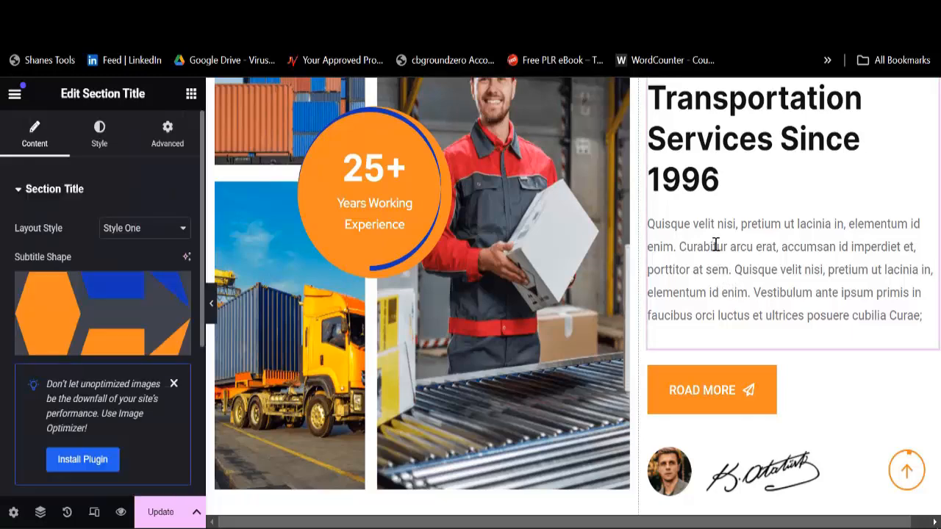
scroll(704, 241, "up", 3)
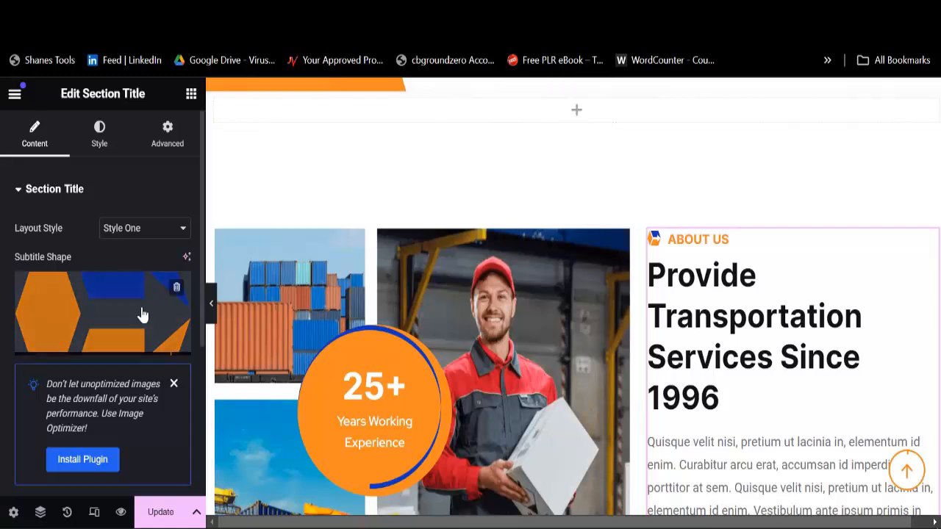
scroll(209, 346, "down", 3)
scroll(125, 370, "down", 2)
scroll(124, 367, "down", 5)
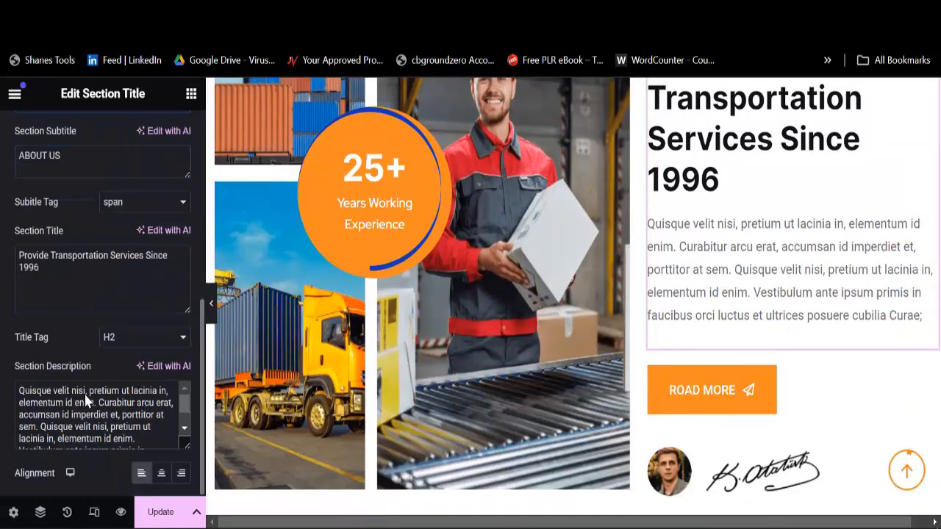
left_click(51, 268)
key("BackSpace")
key("BackSpace")
key("BackSpace")
key("BackSpace")
key("BackSpace")
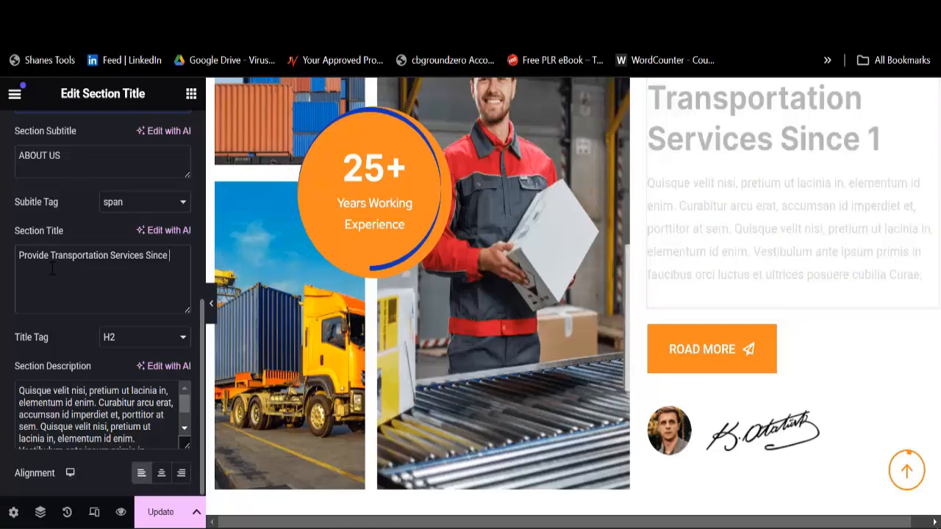
type("2010")
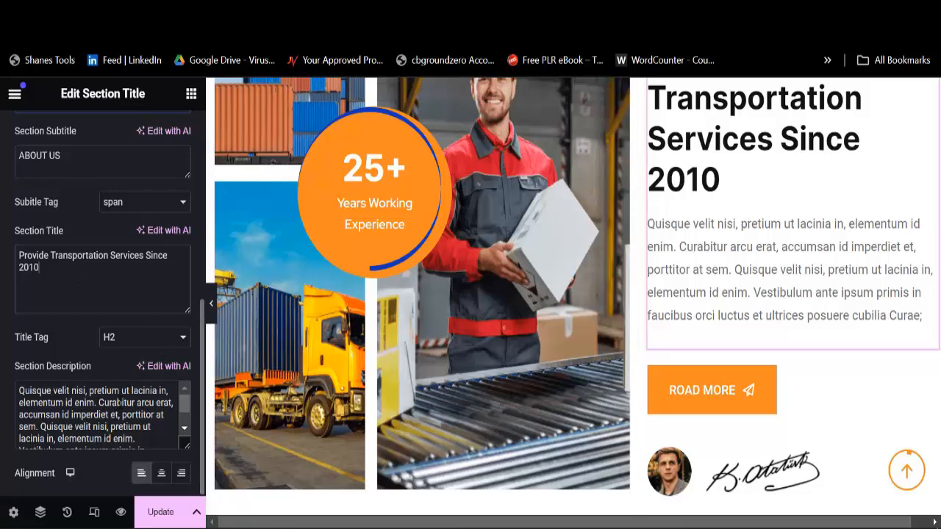
Step: Replace part of the word Curabitur in the Section Description with new typed text
key("BackSpace")
key("BackSpace")
key("BackSpace")
key("BackSpace")
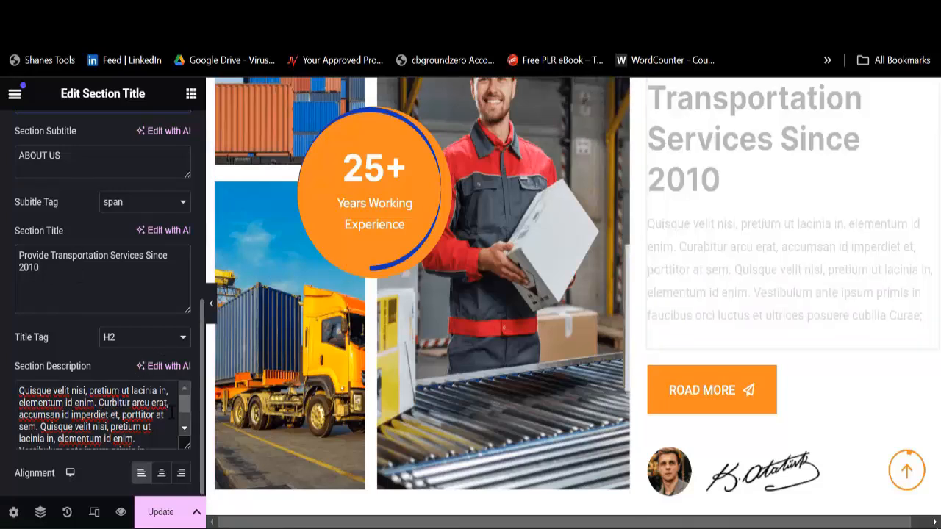
type("sdhfbjhsdbvcJSBVbvBVh,vb")
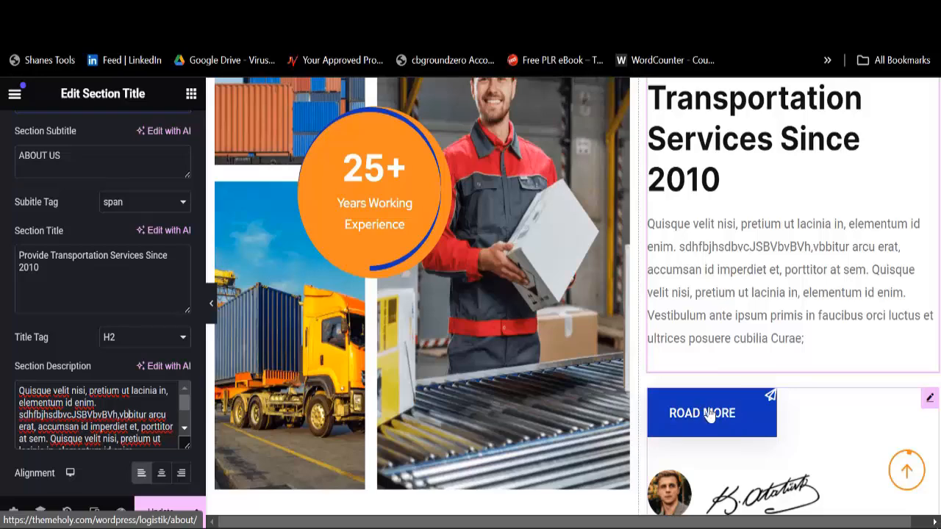
scroll(710, 381, "down", 10)
scroll(565, 294, "down", 5)
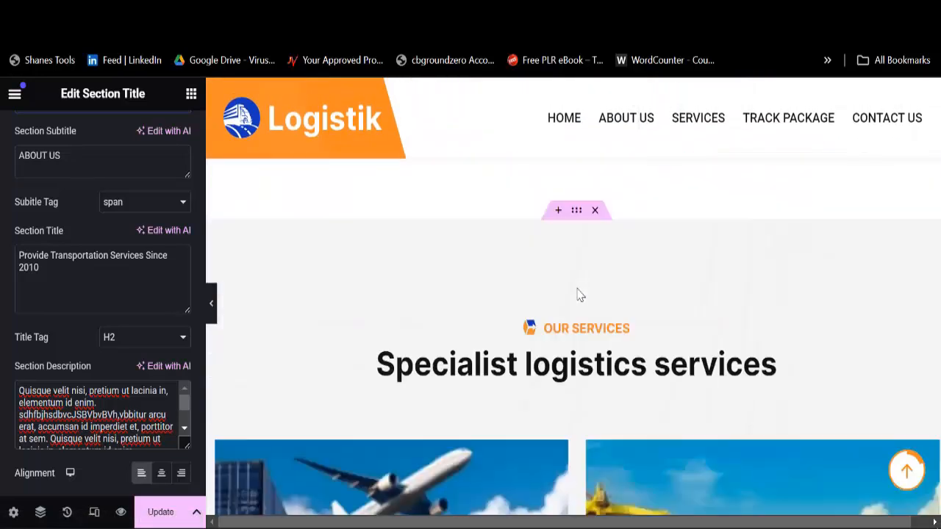
scroll(586, 316, "down", 3)
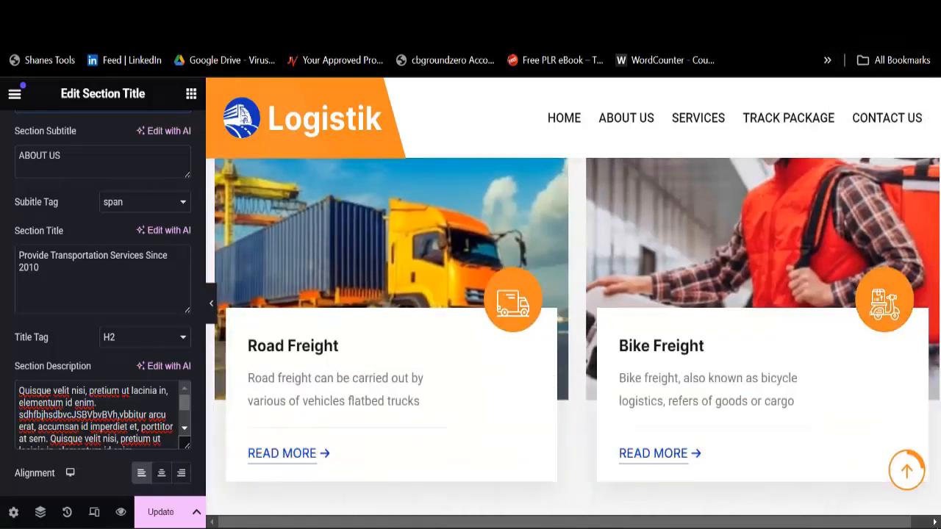
key("ctrl+t")
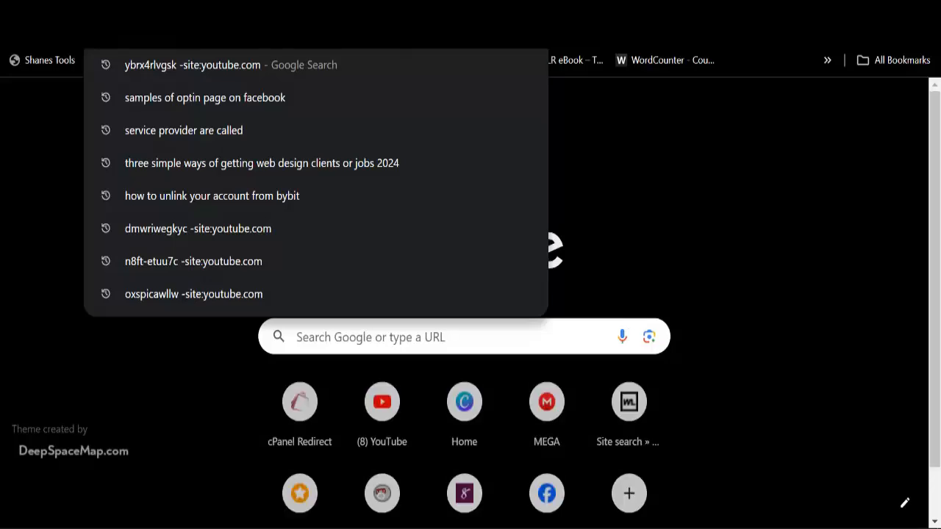
Step: Go to the Freepik site and enter 'logistics' in the asset search box
type("FREE")
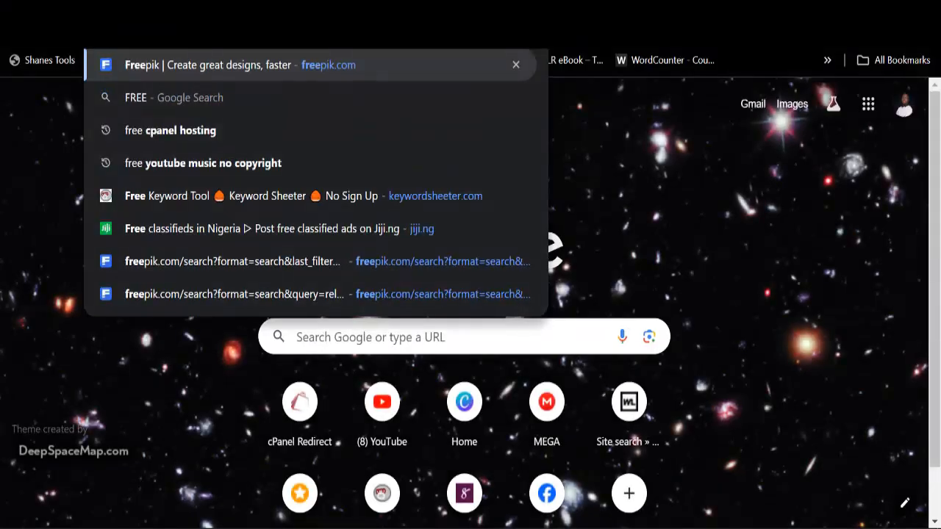
key("Return")
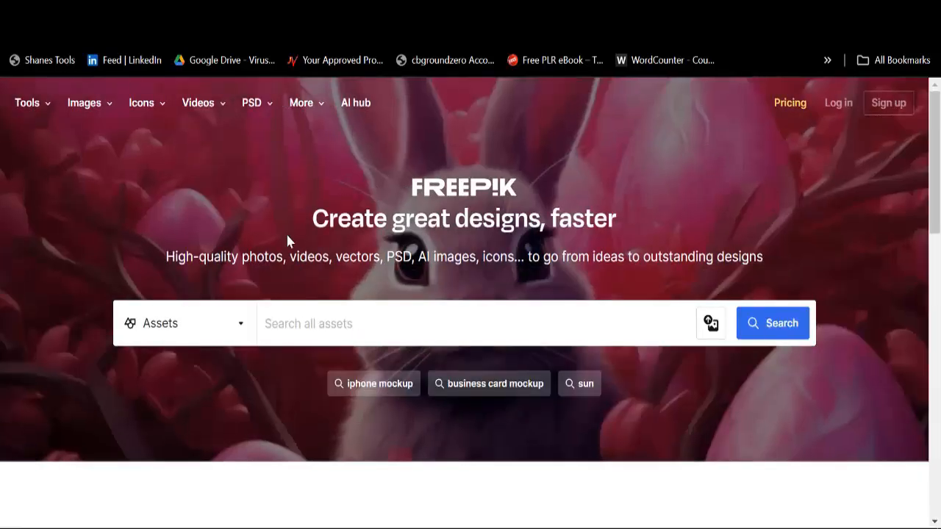
left_click(297, 325)
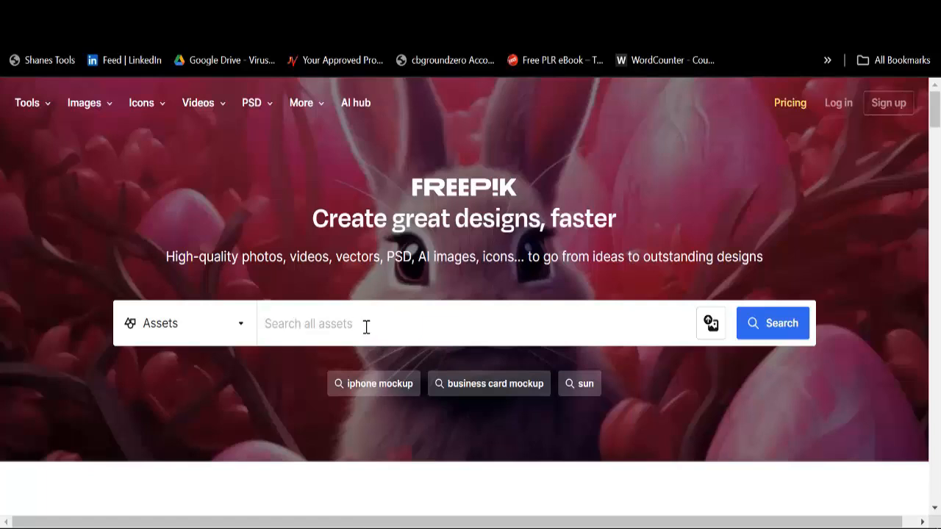
type("logis")
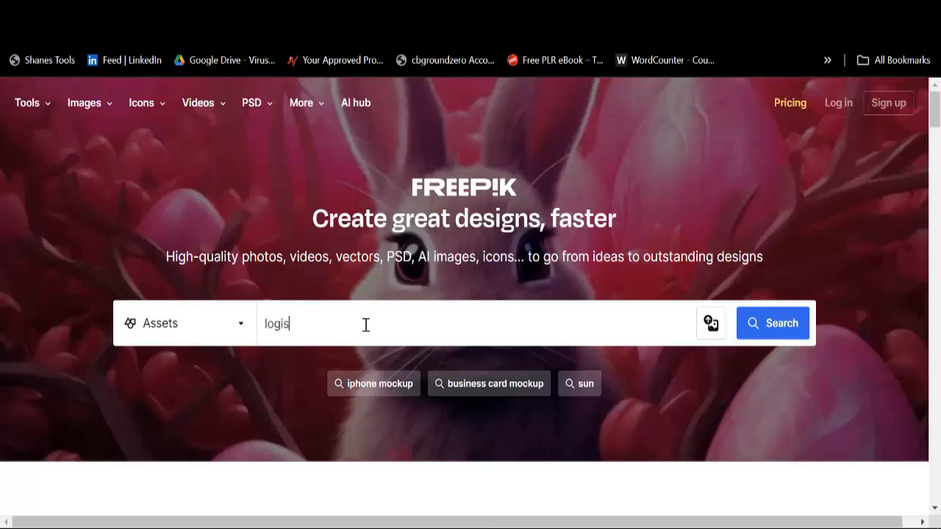
type("tics")
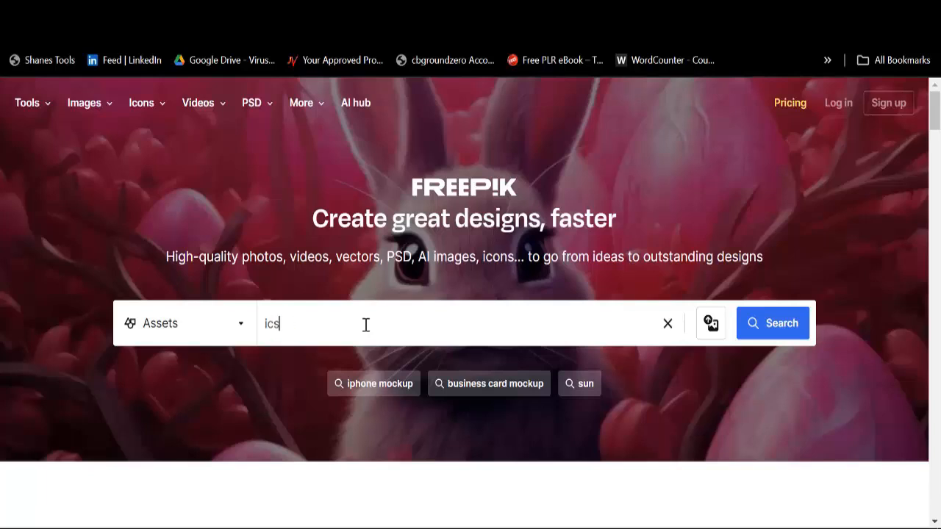
Step: Clear the search field, retype 'logistics', run the search and browse the image results
key("ctrl+a")
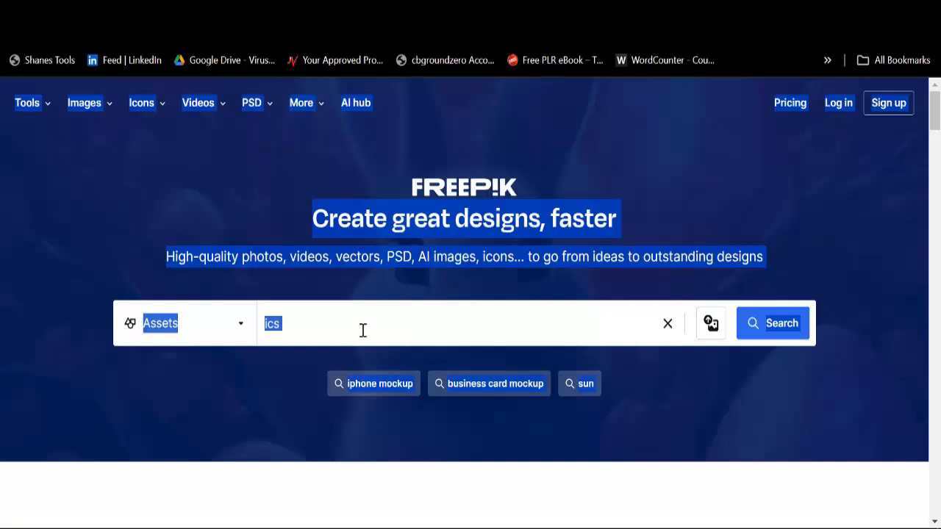
left_click(363, 330)
key("ctrl+a")
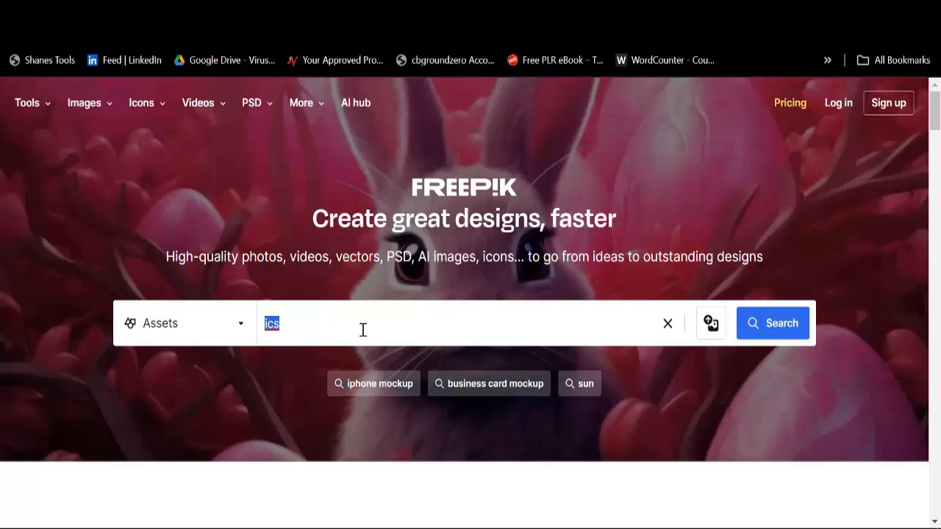
key("BackSpace")
type("logistics")
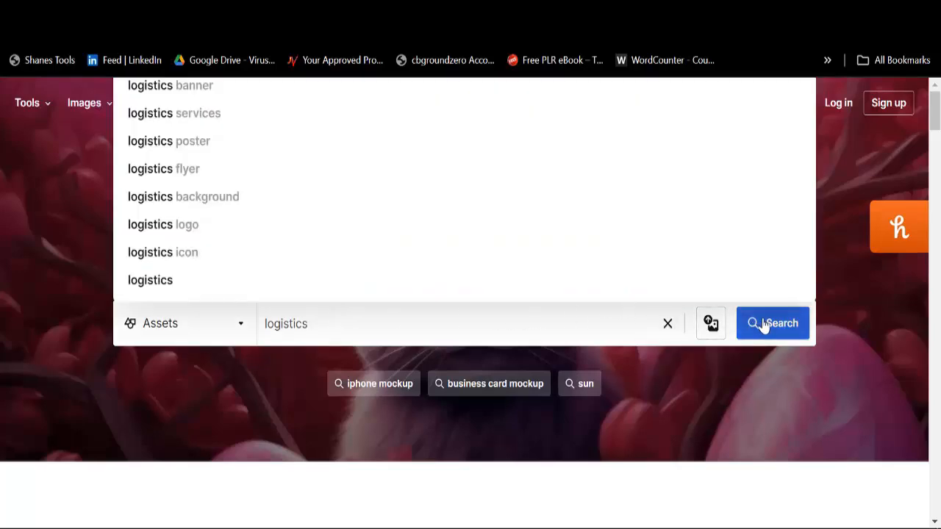
left_click(764, 328)
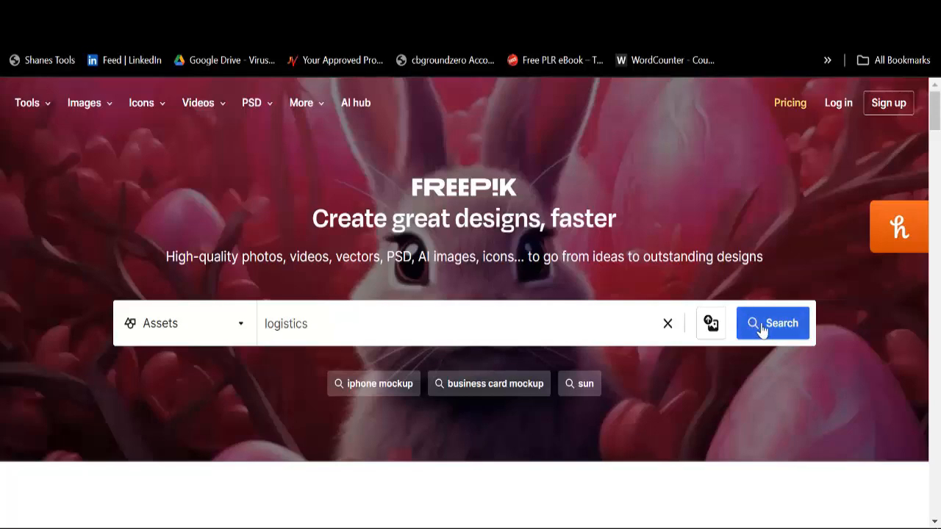
left_click(764, 327)
scroll(458, 341, "down", 5)
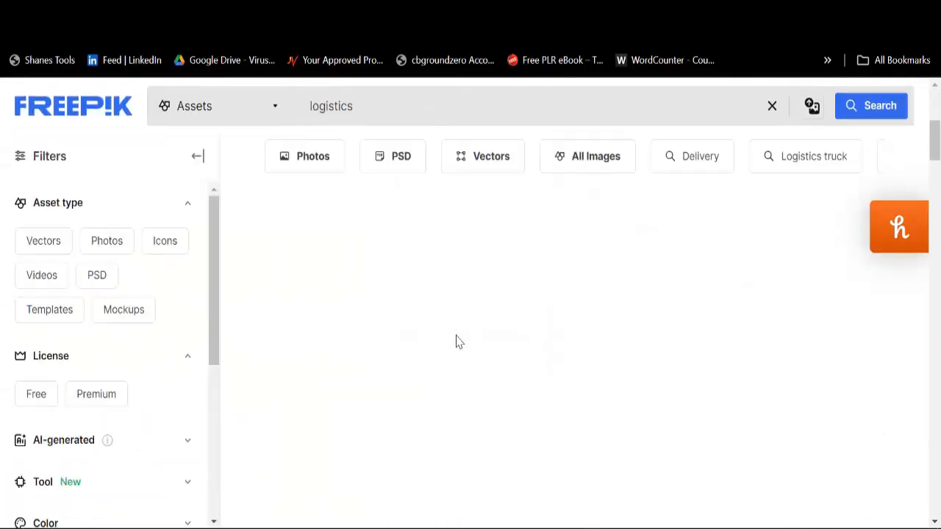
scroll(461, 343, "up", 3)
scroll(441, 352, "down", 3)
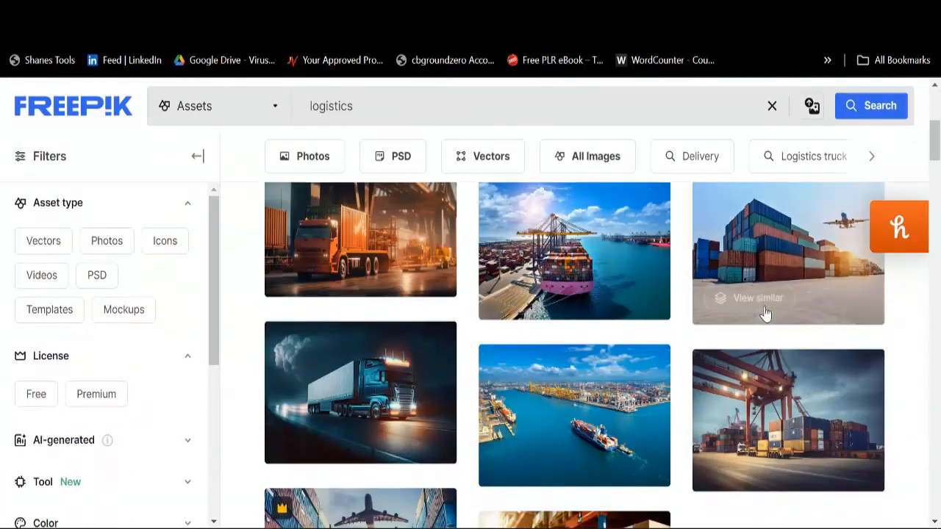
scroll(455, 361, "down", 3)
scroll(622, 372, "down", 3)
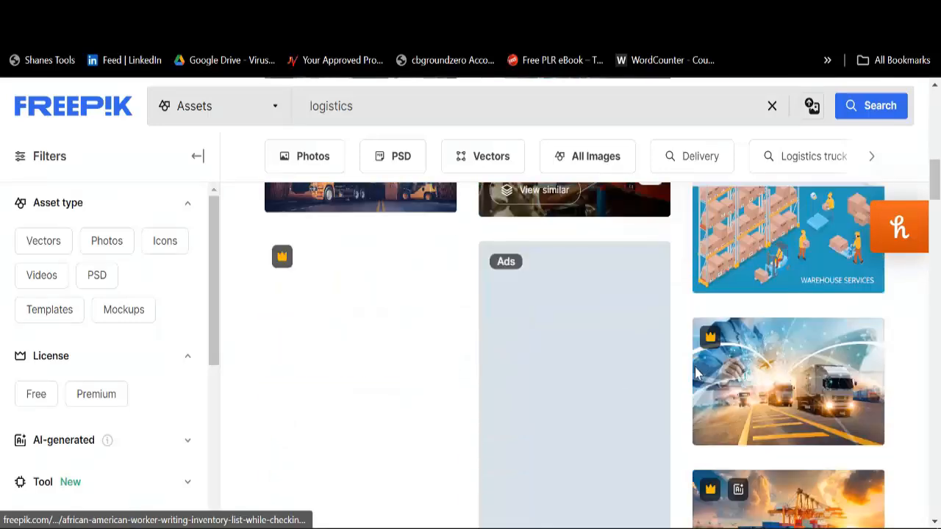
scroll(470, 333, "down", 2)
scroll(471, 332, "up", 10)
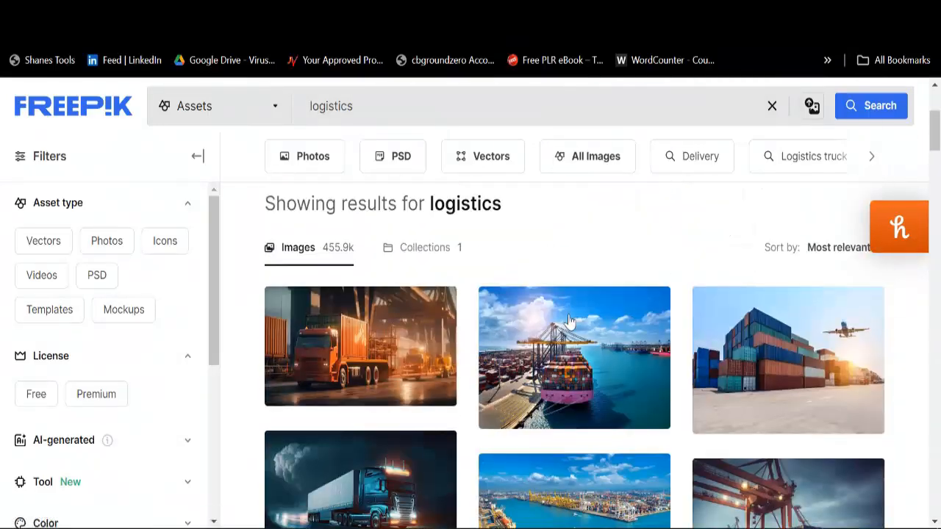
Step: Switch back to the Elementor editor and scroll the Logistik page preview to the About section
key("ctrl+Tab")
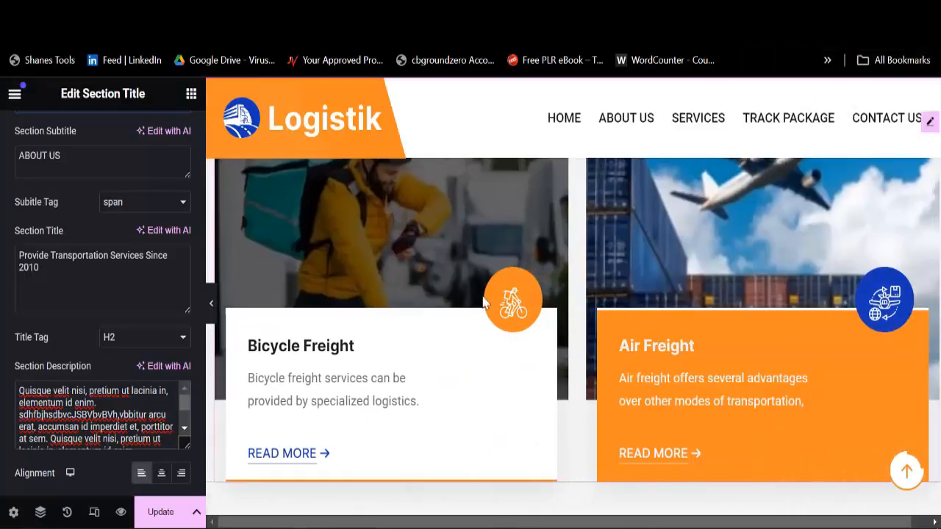
scroll(590, 311, "down", 6)
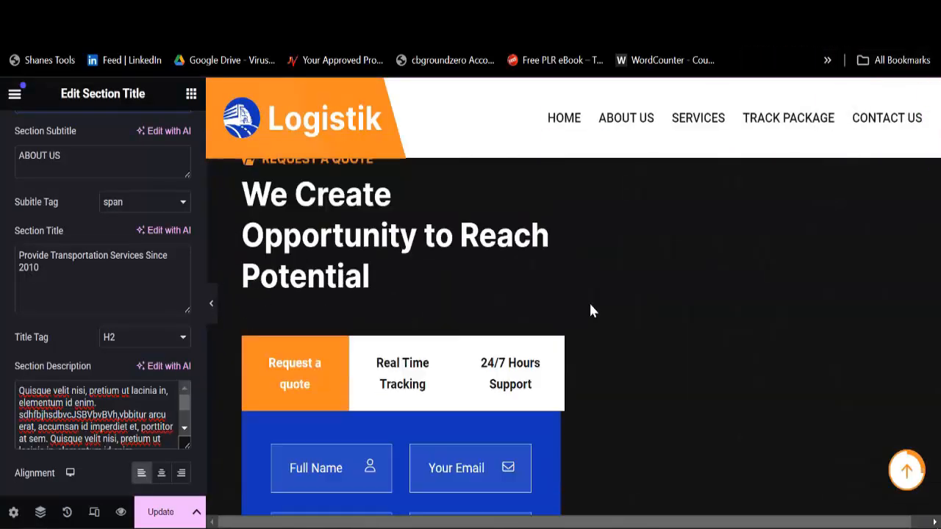
scroll(486, 296, "up", 1)
scroll(479, 342, "down", 10)
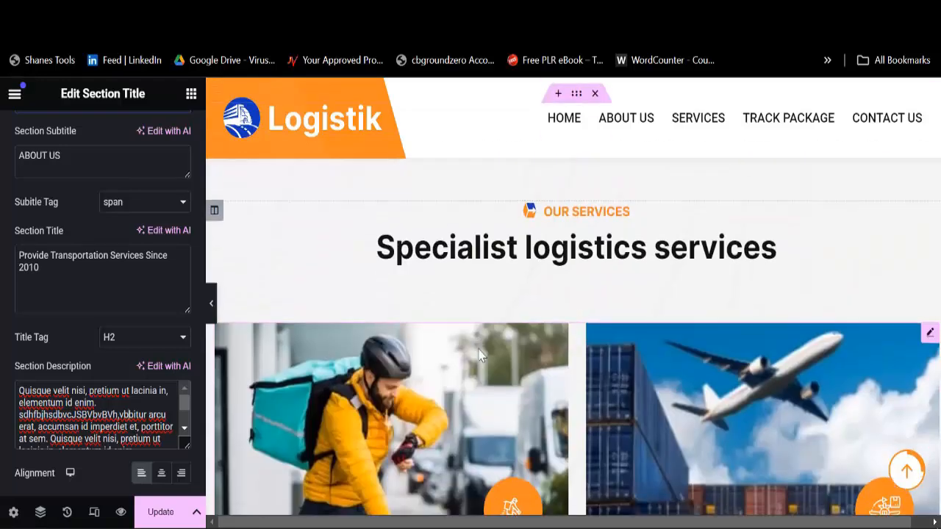
scroll(470, 323, "up", 4)
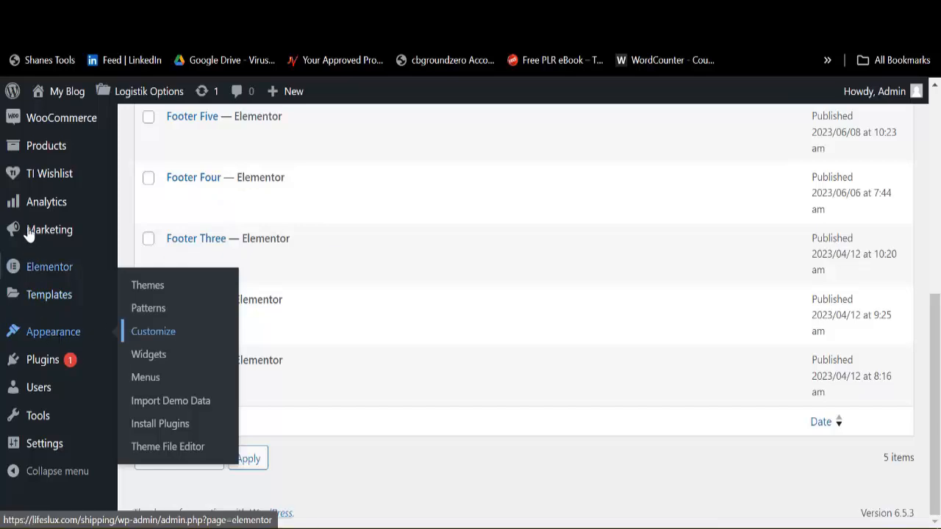
Step: Open Pages > All Pages and scroll through the list of 32 site pages
scroll(26, 250, "up", 4)
scroll(26, 264, "up", 3)
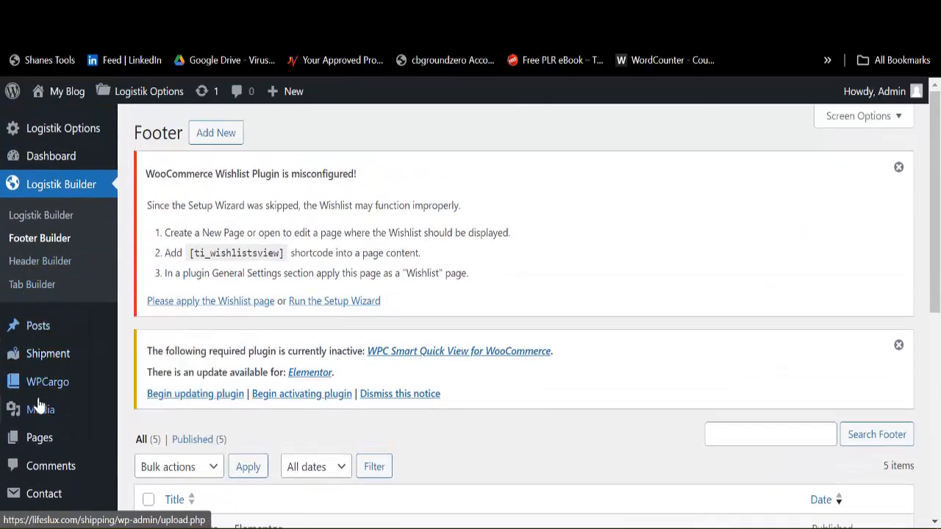
mouse_move(44, 445)
left_click(149, 443)
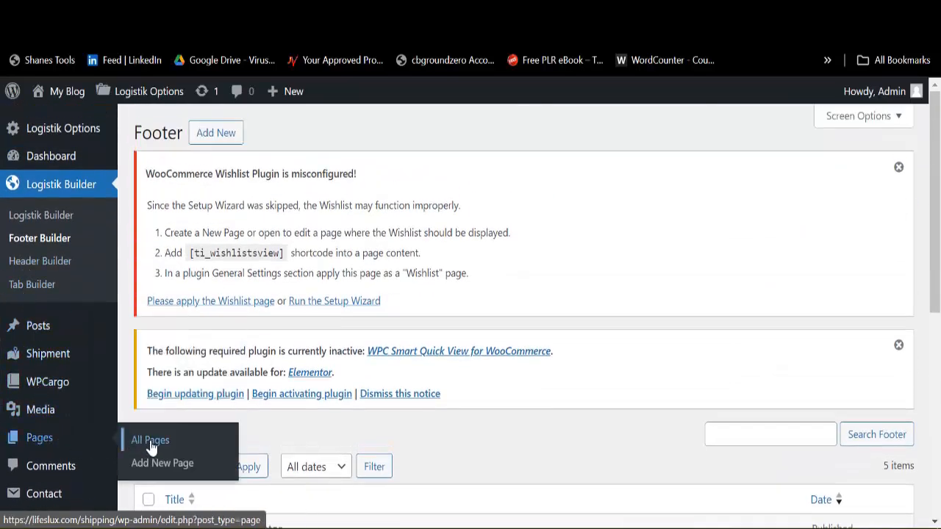
scroll(250, 395, "down", 3)
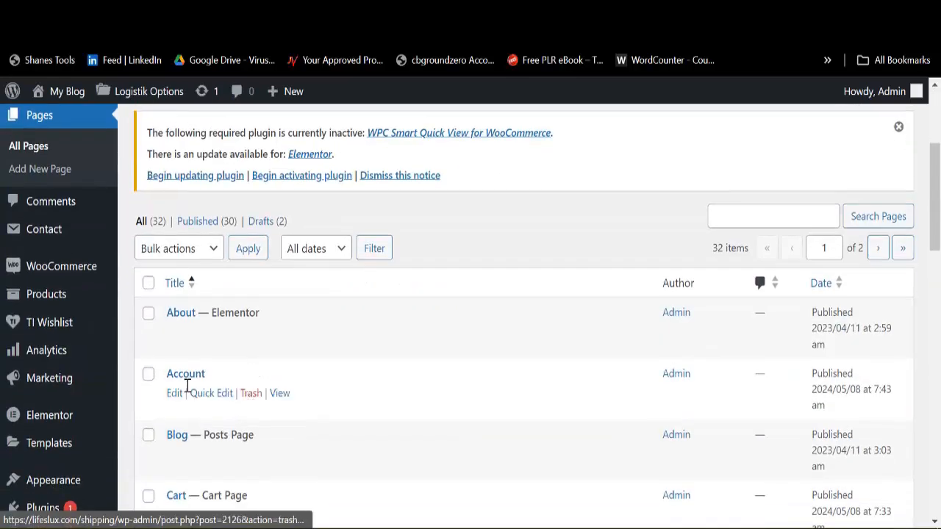
mouse_move(189, 328)
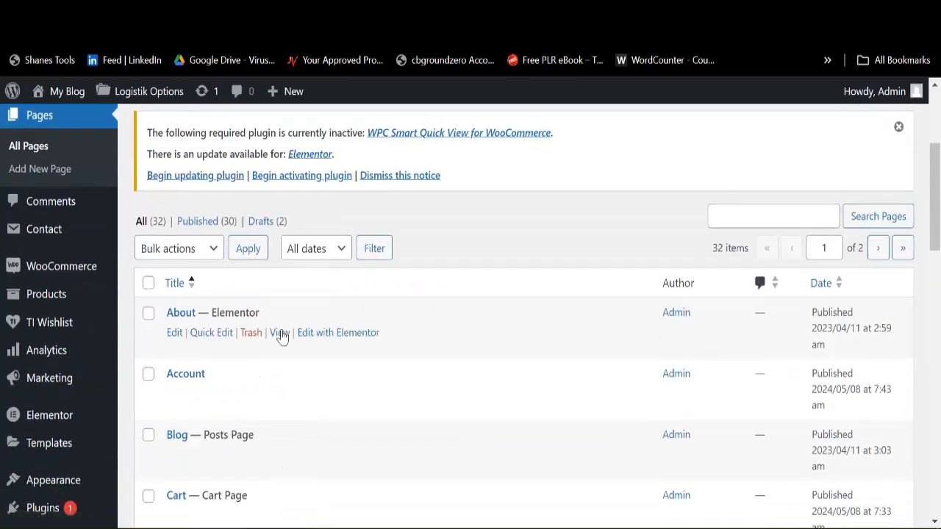
scroll(213, 430, "down", 3)
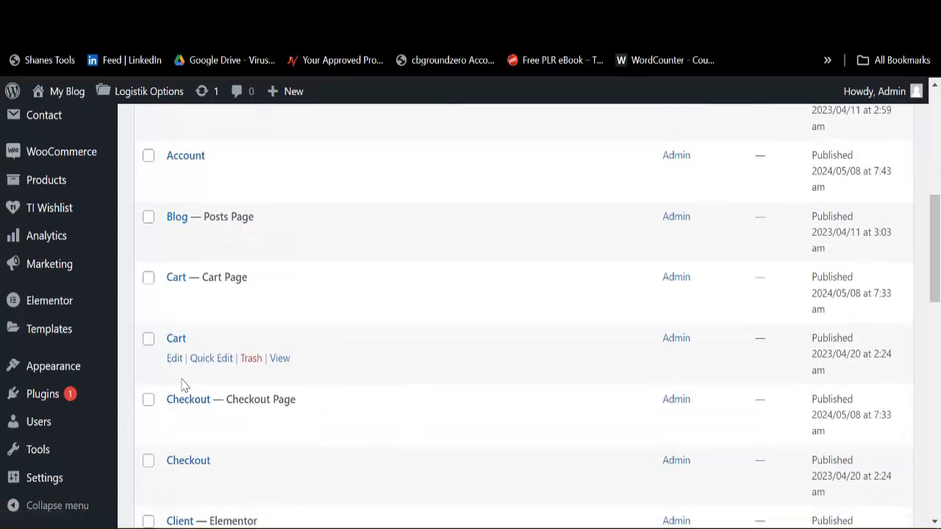
scroll(187, 437, "down", 3)
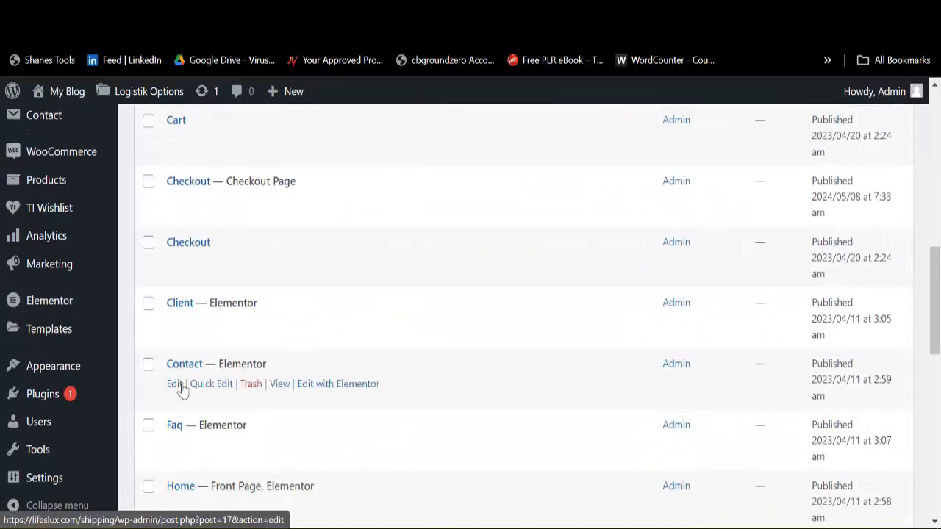